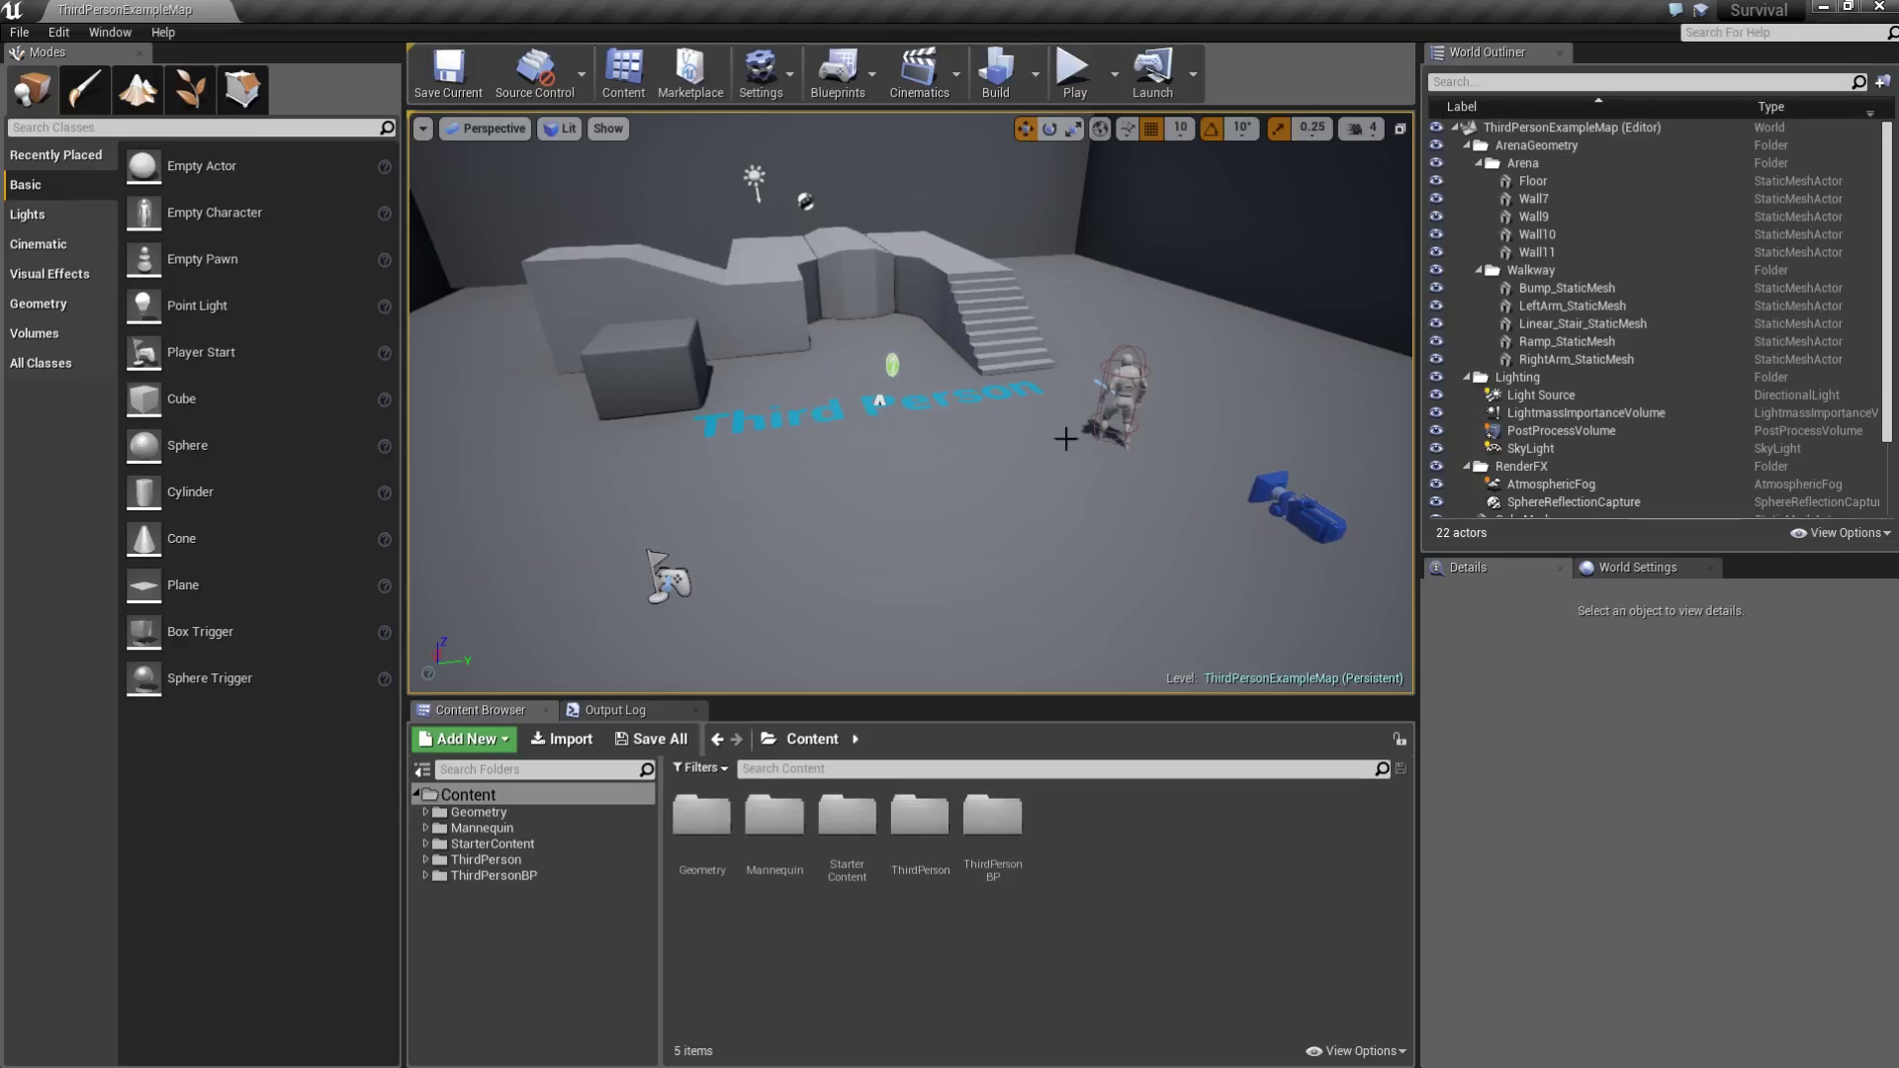
# Select the third-person character in the arena and look around the example level.
pyautogui.click(1109, 385)
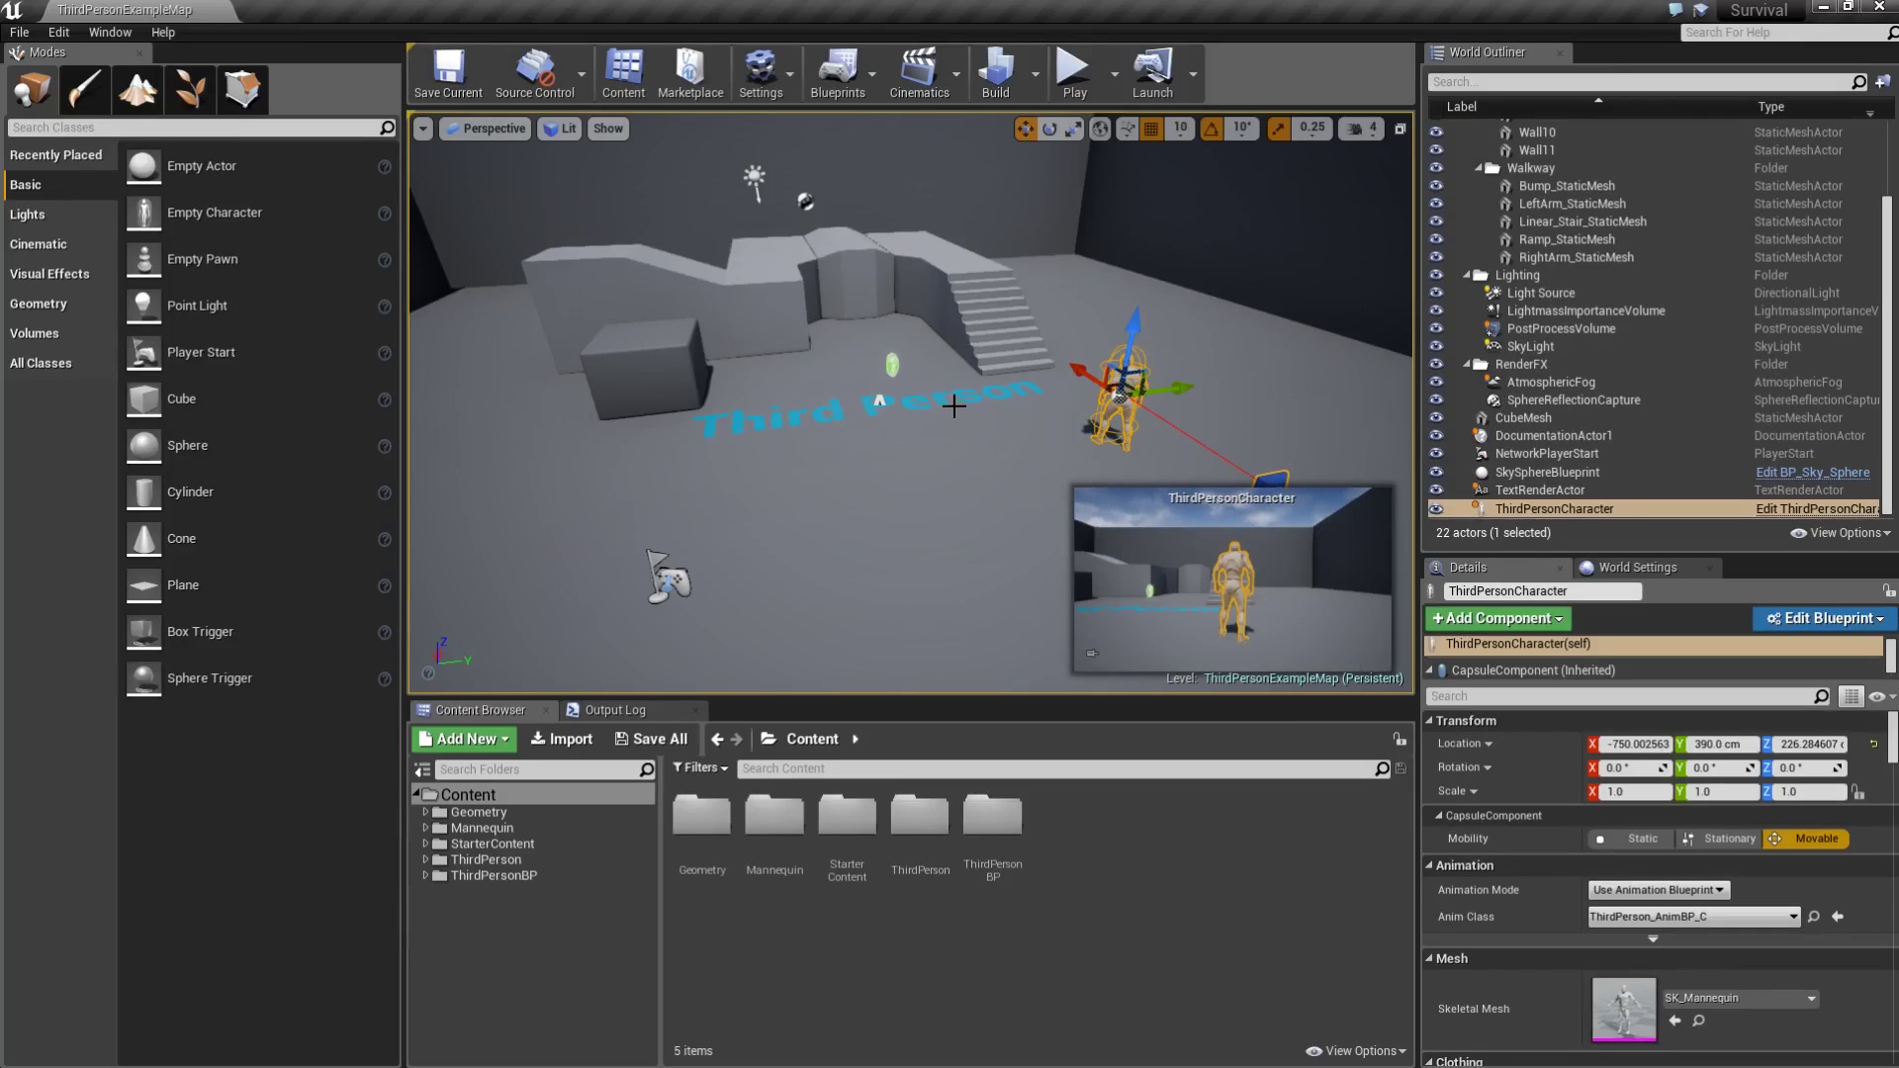
pyautogui.moveTo(899, 416); pyautogui.dragTo(752, 461, button='right')
pyautogui.press('w')
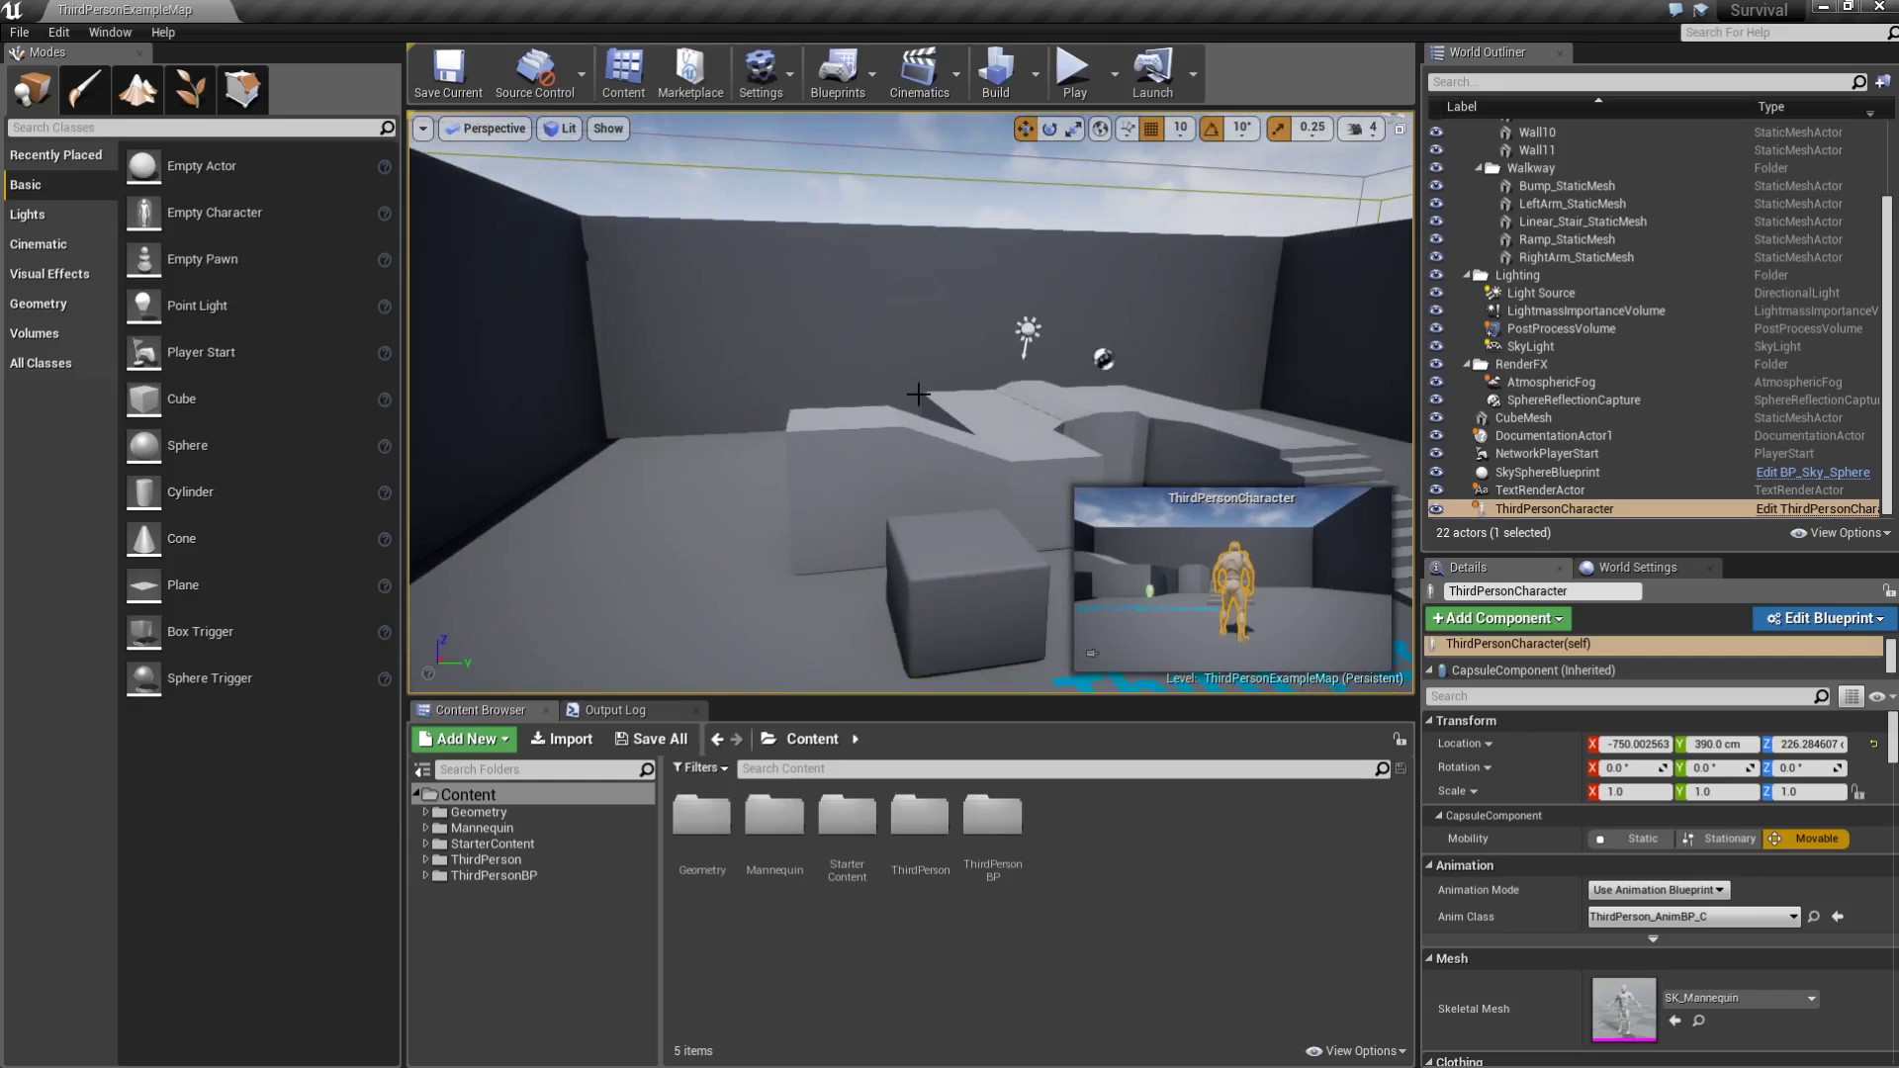
pyautogui.moveTo(918, 395); pyautogui.dragTo(868, 423, button='right')
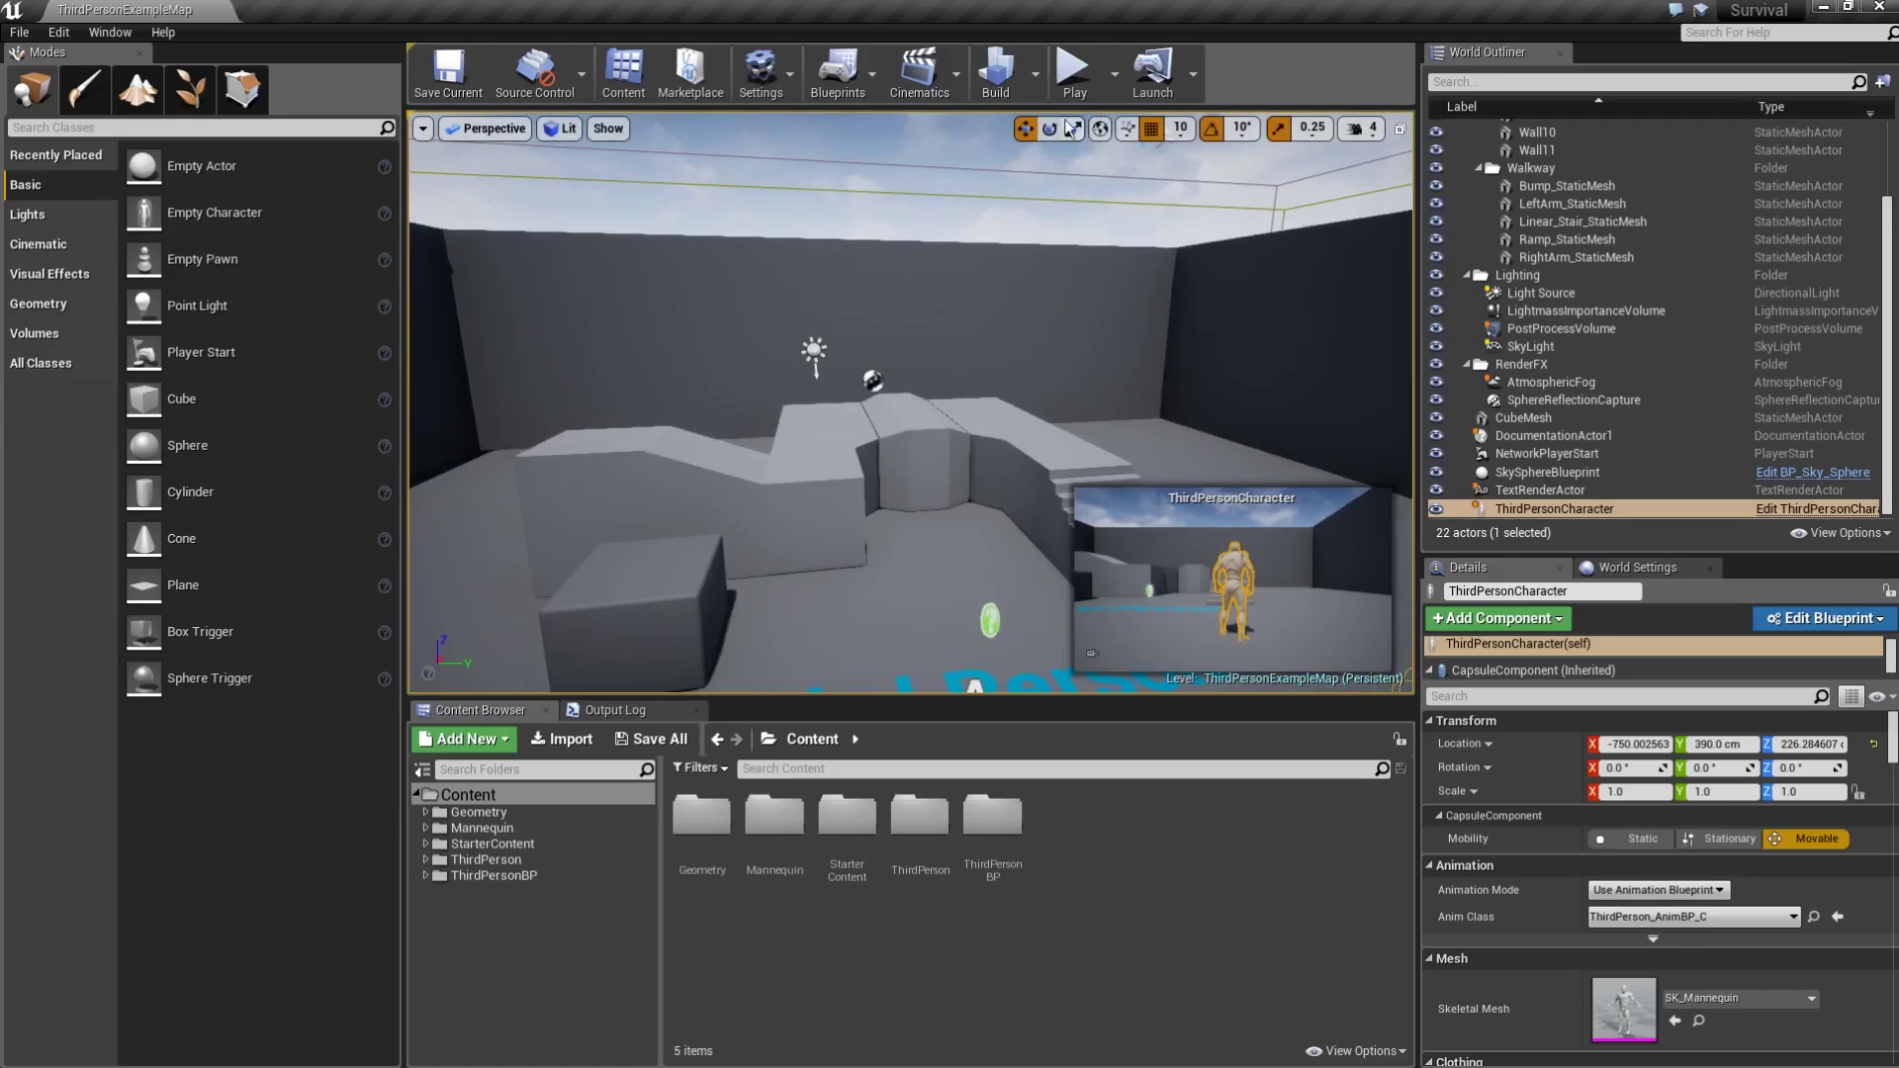
# Play-test the third-person example map by running the character up the stairs and over the walkway, and end the session.
pyautogui.click(1073, 78)
pyautogui.click(966, 442)
pyautogui.press('w')
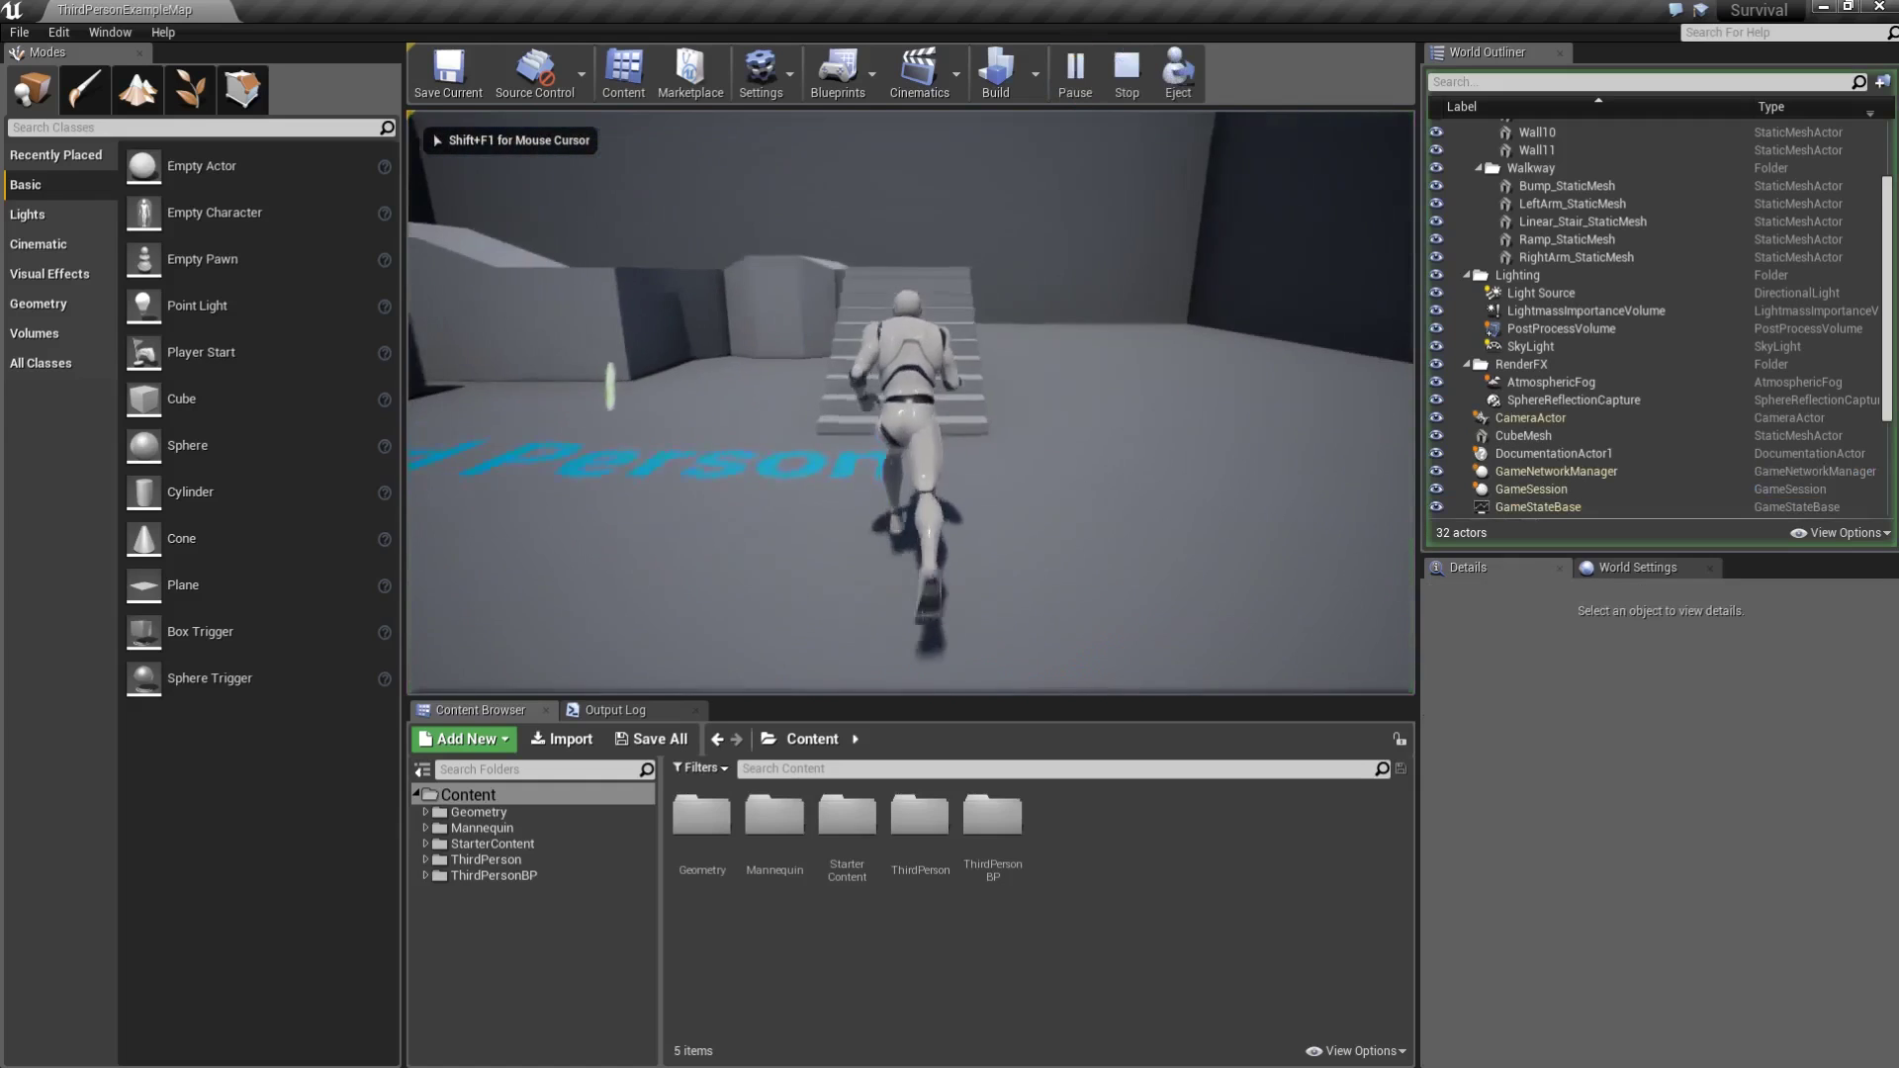
pyautogui.press('w')
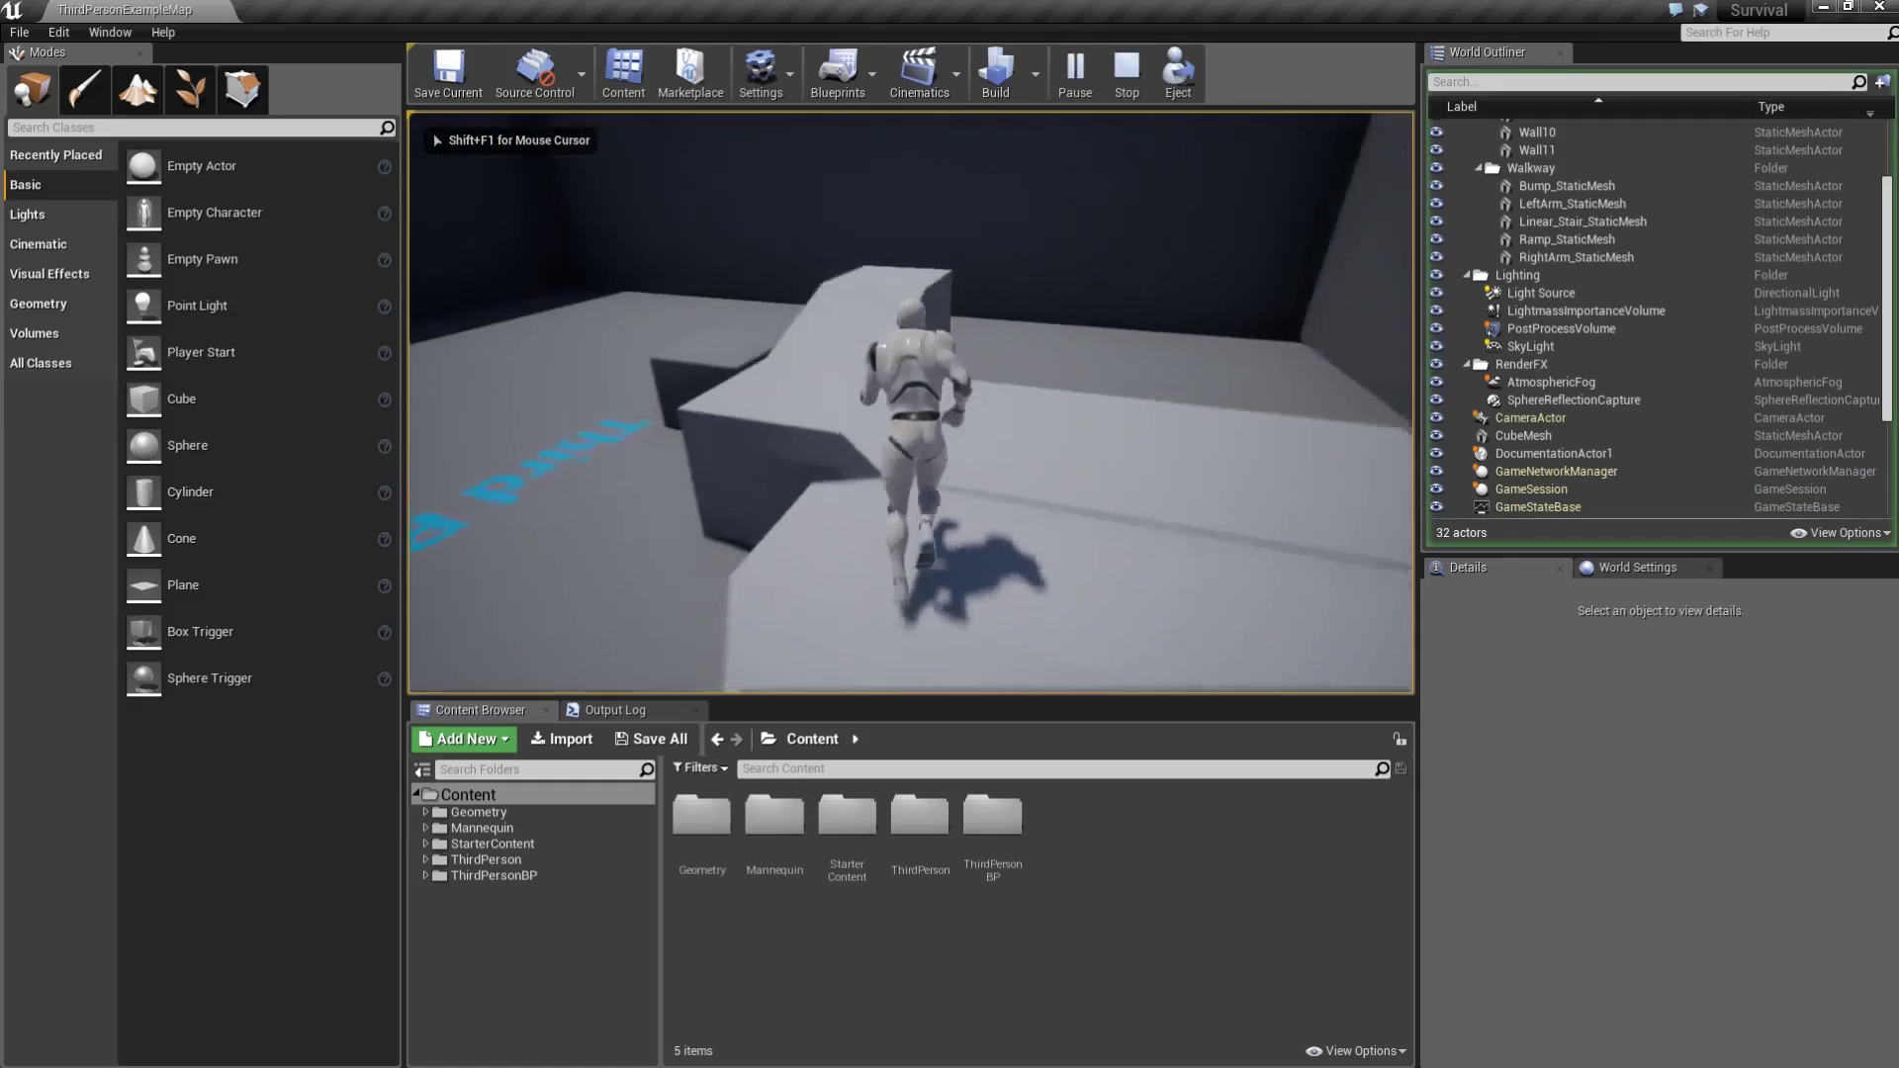
pyautogui.press('w')
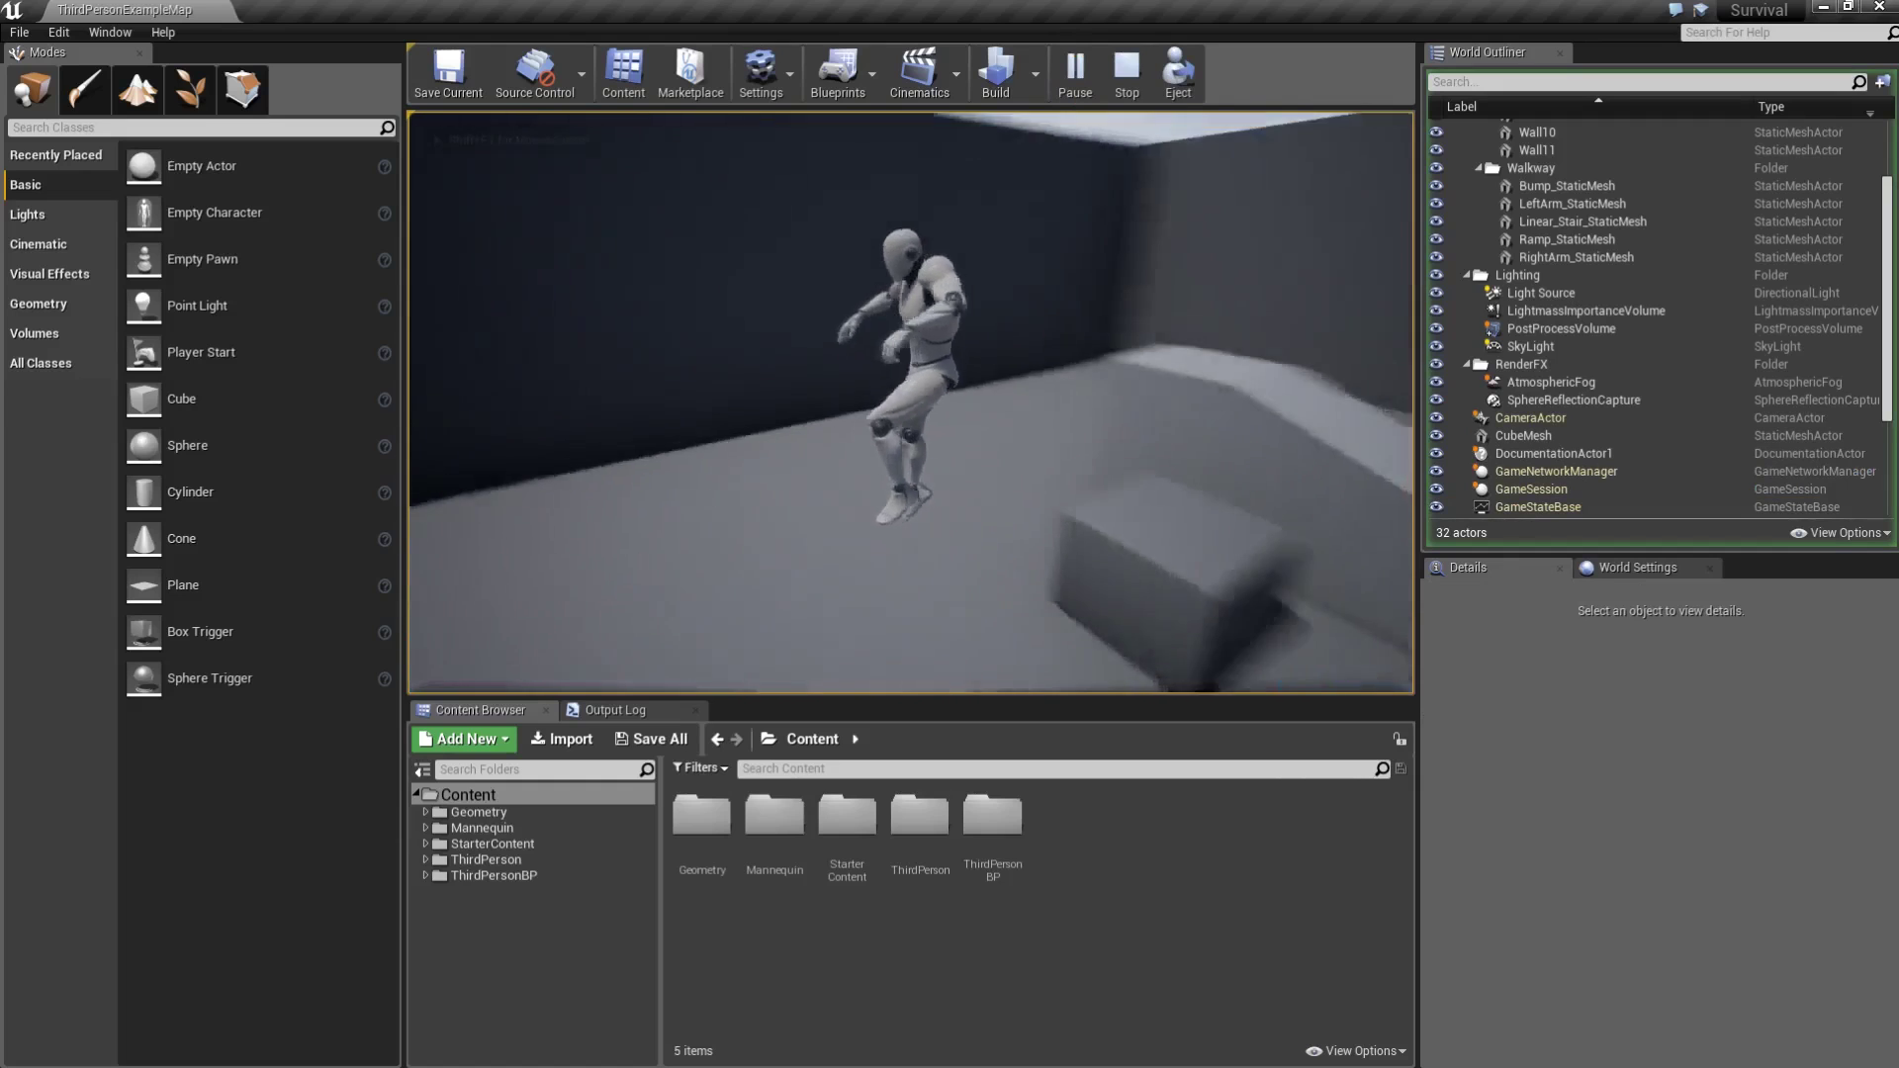
pyautogui.press('w')
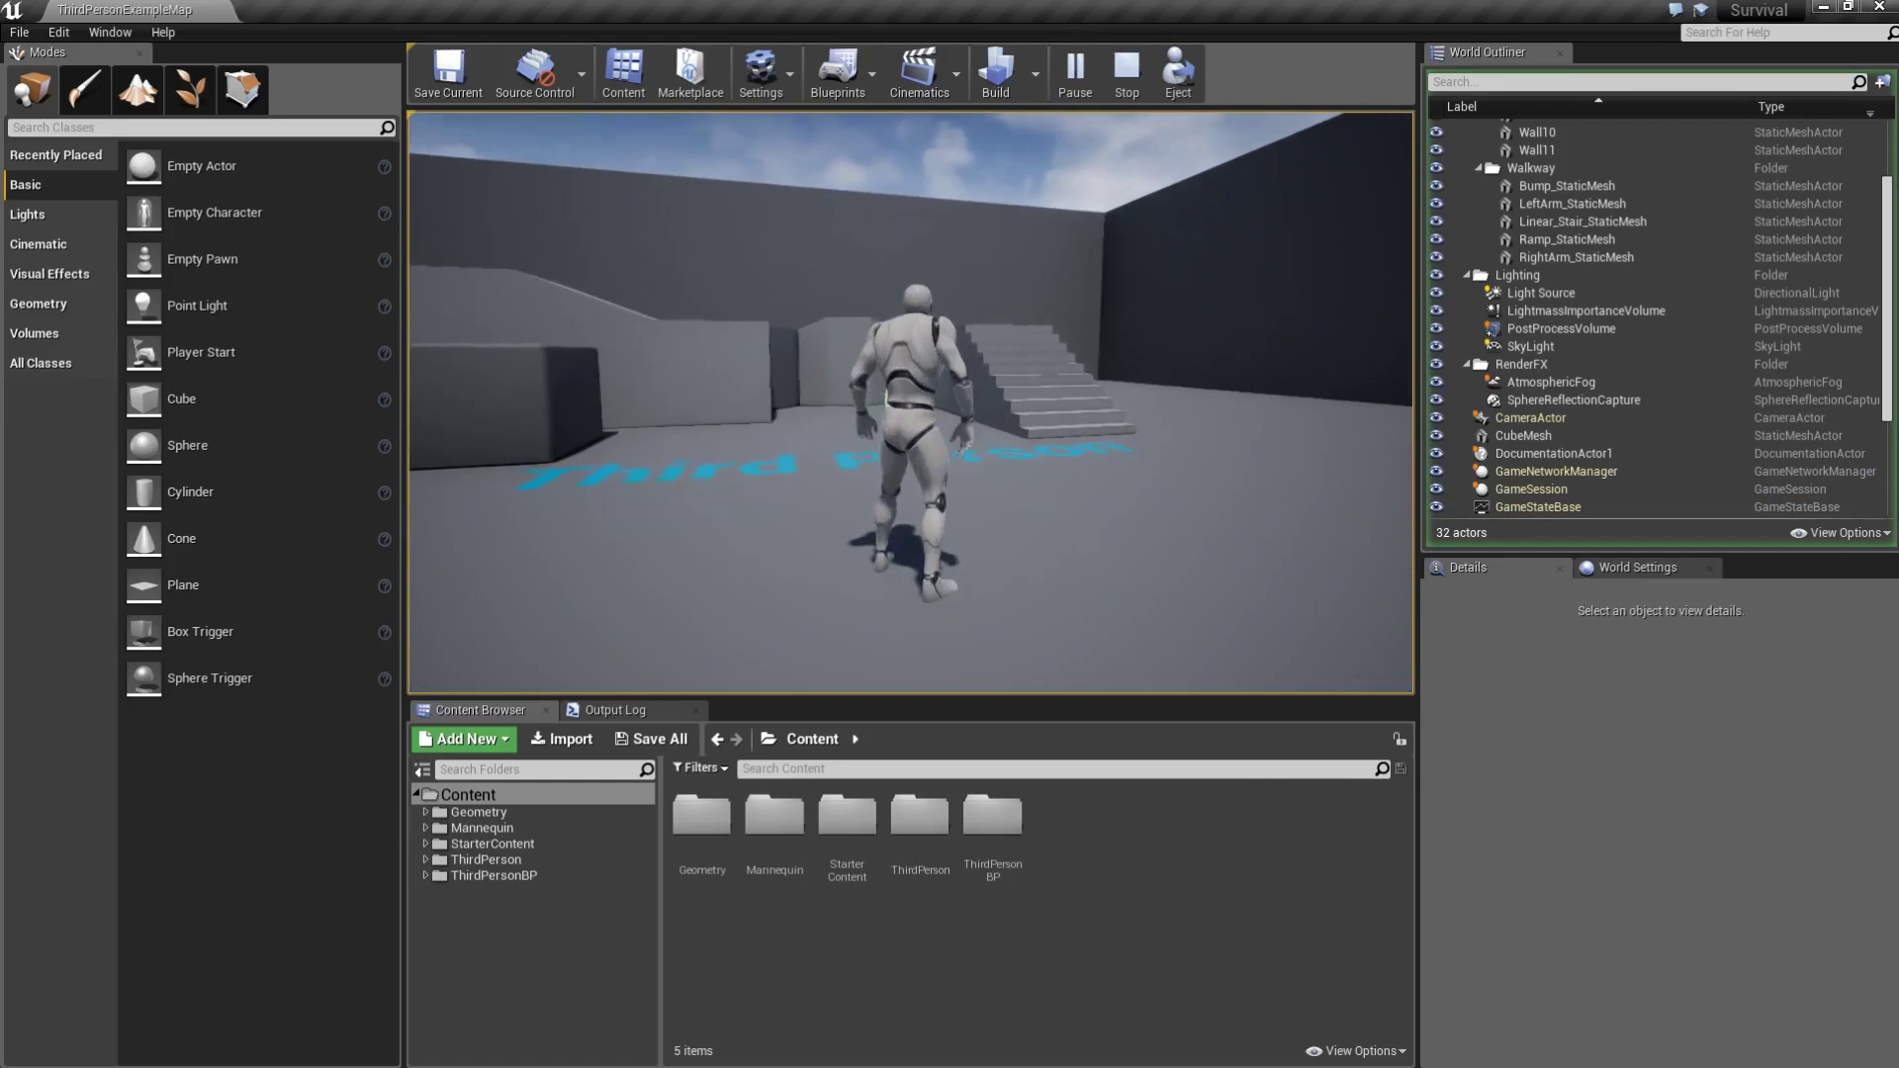
pyautogui.press('Escape')
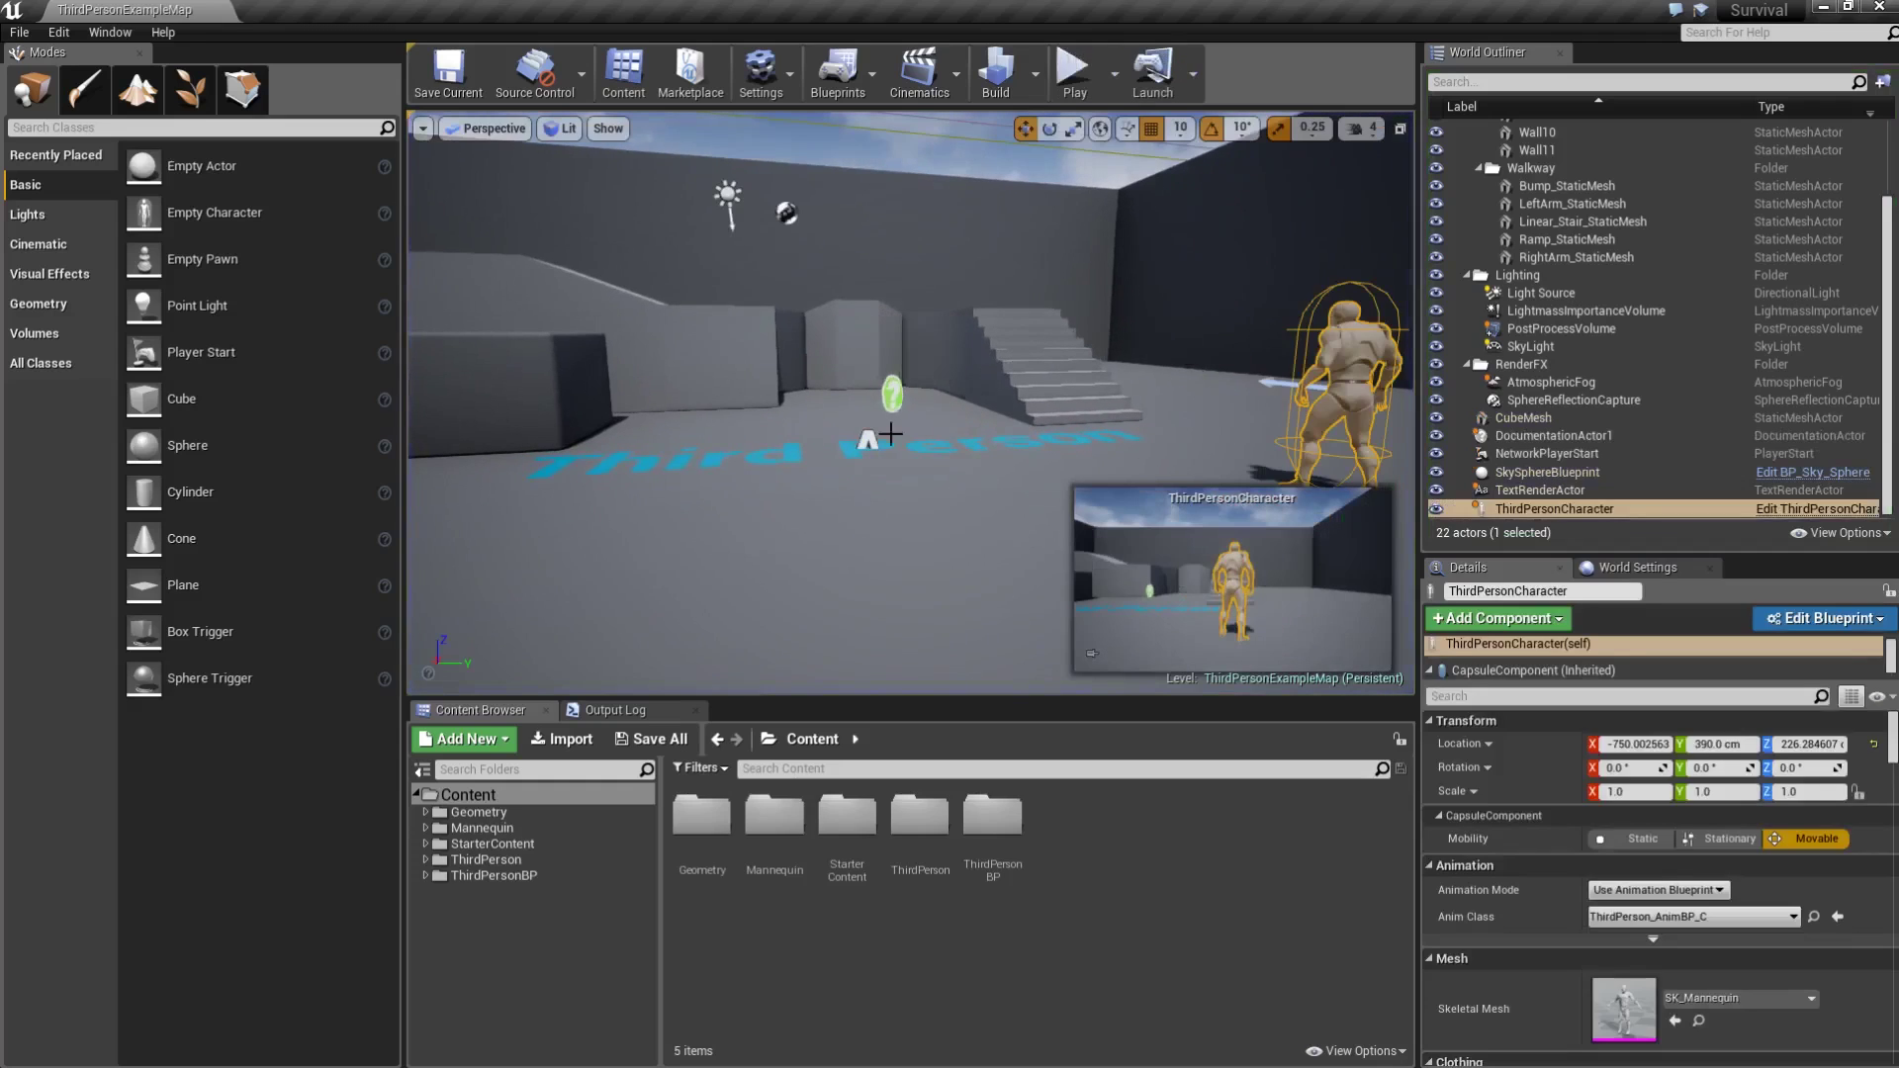
# Create a new folder named Levels in the Content root folder.
pyautogui.click(471, 796)
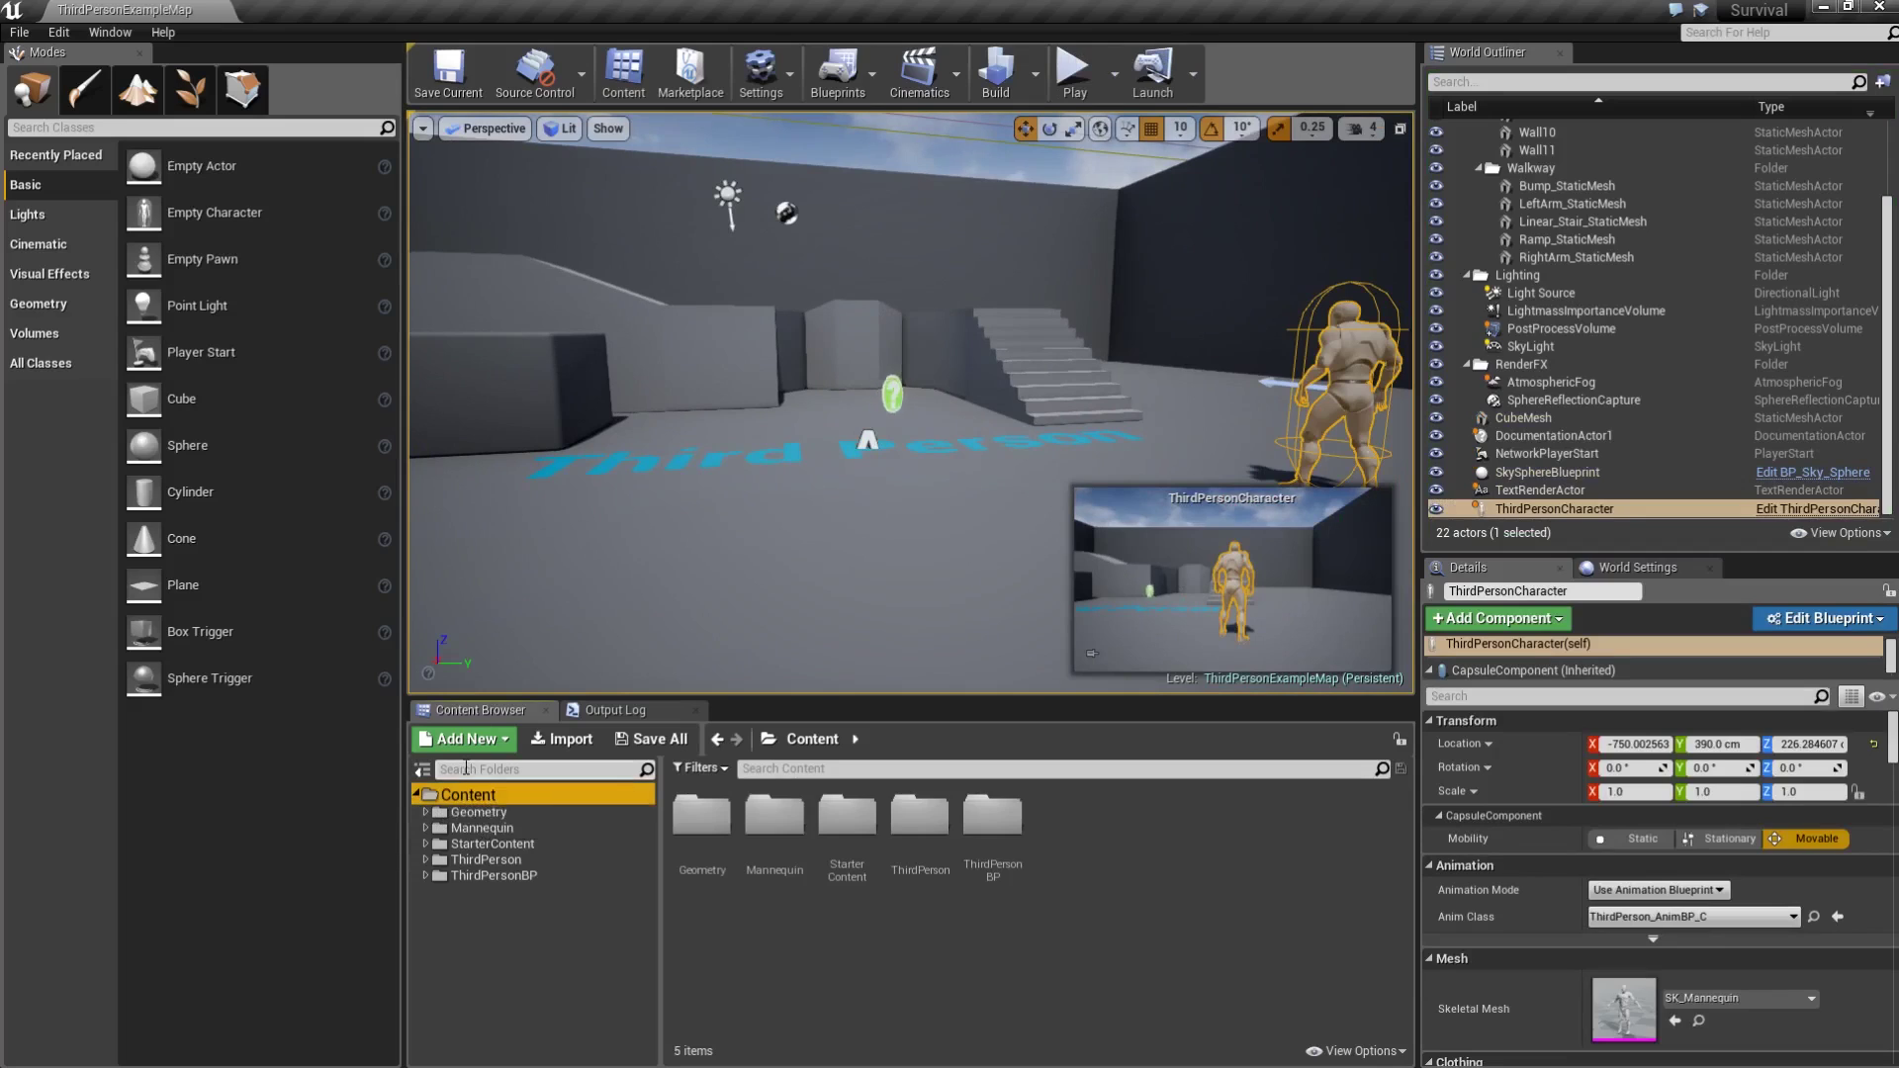
pyautogui.rightClick(1129, 871)
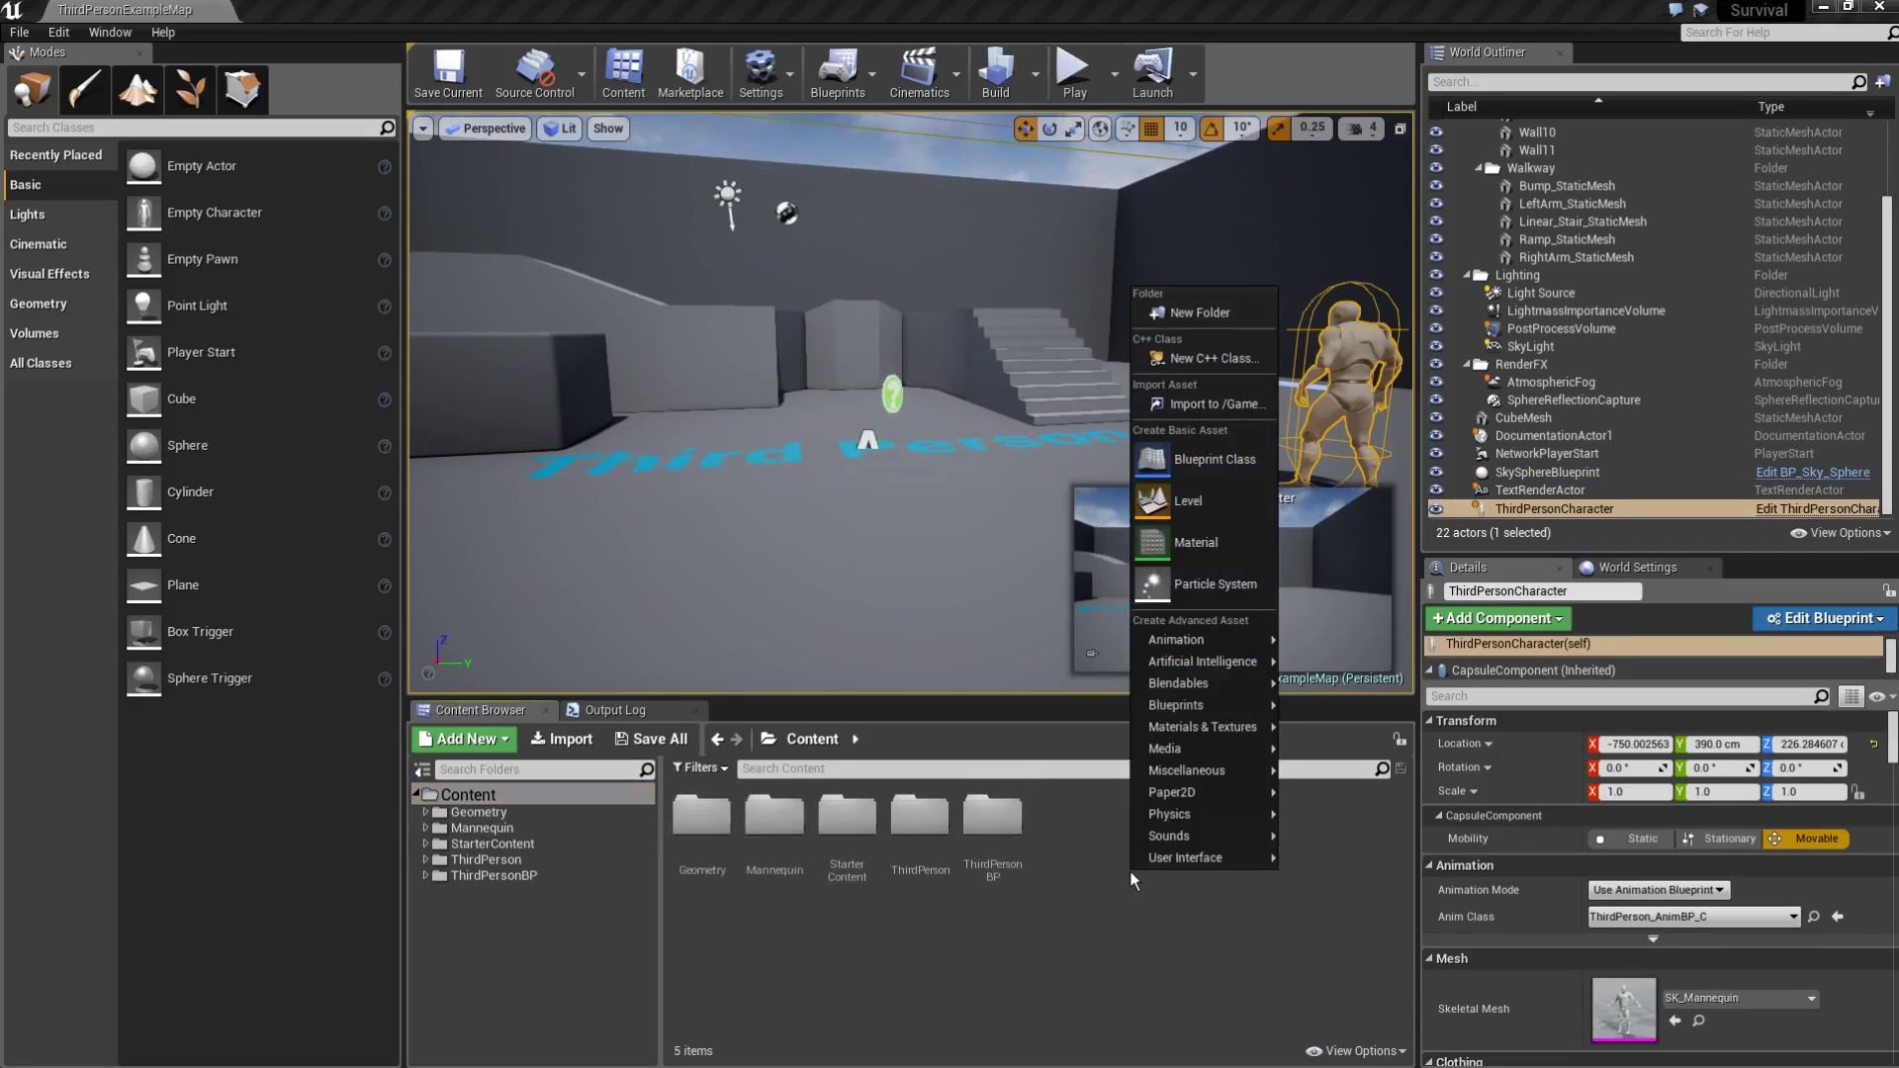
pyautogui.click(1192, 313)
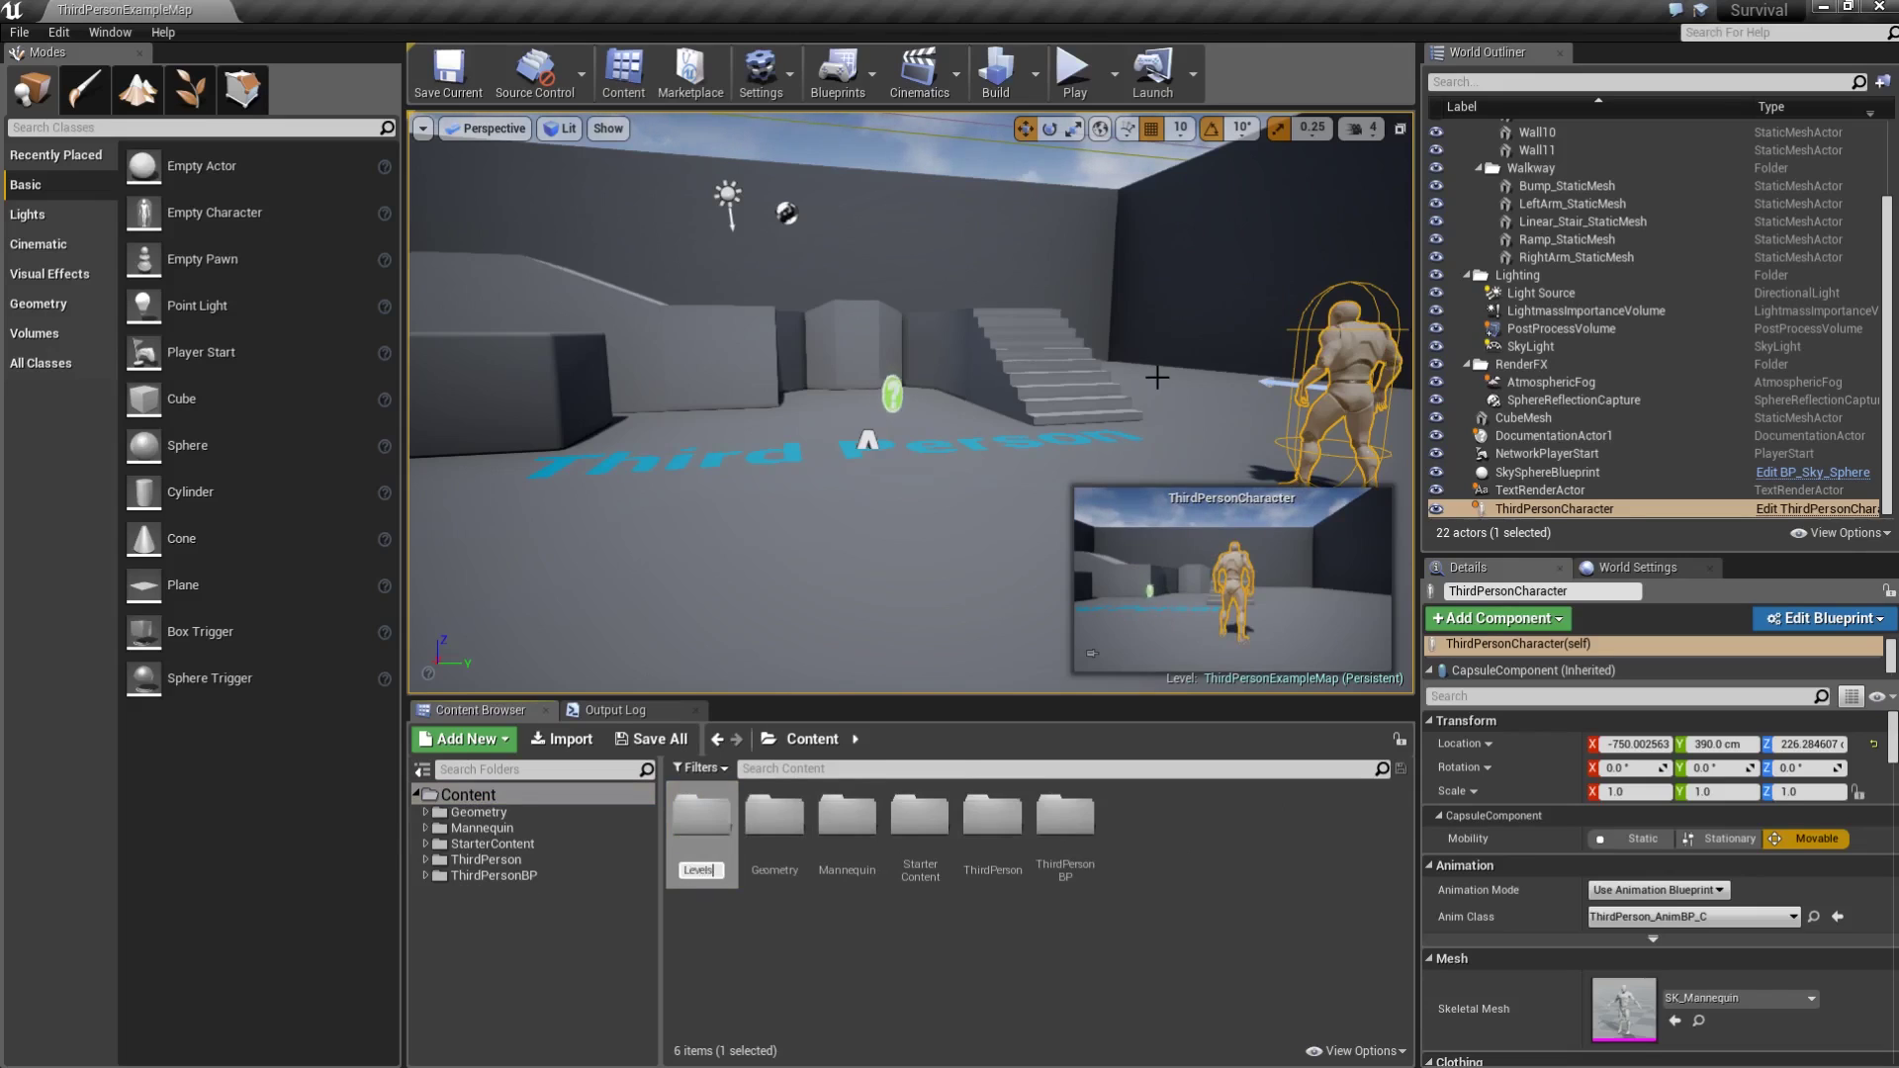
pyautogui.press('Return')
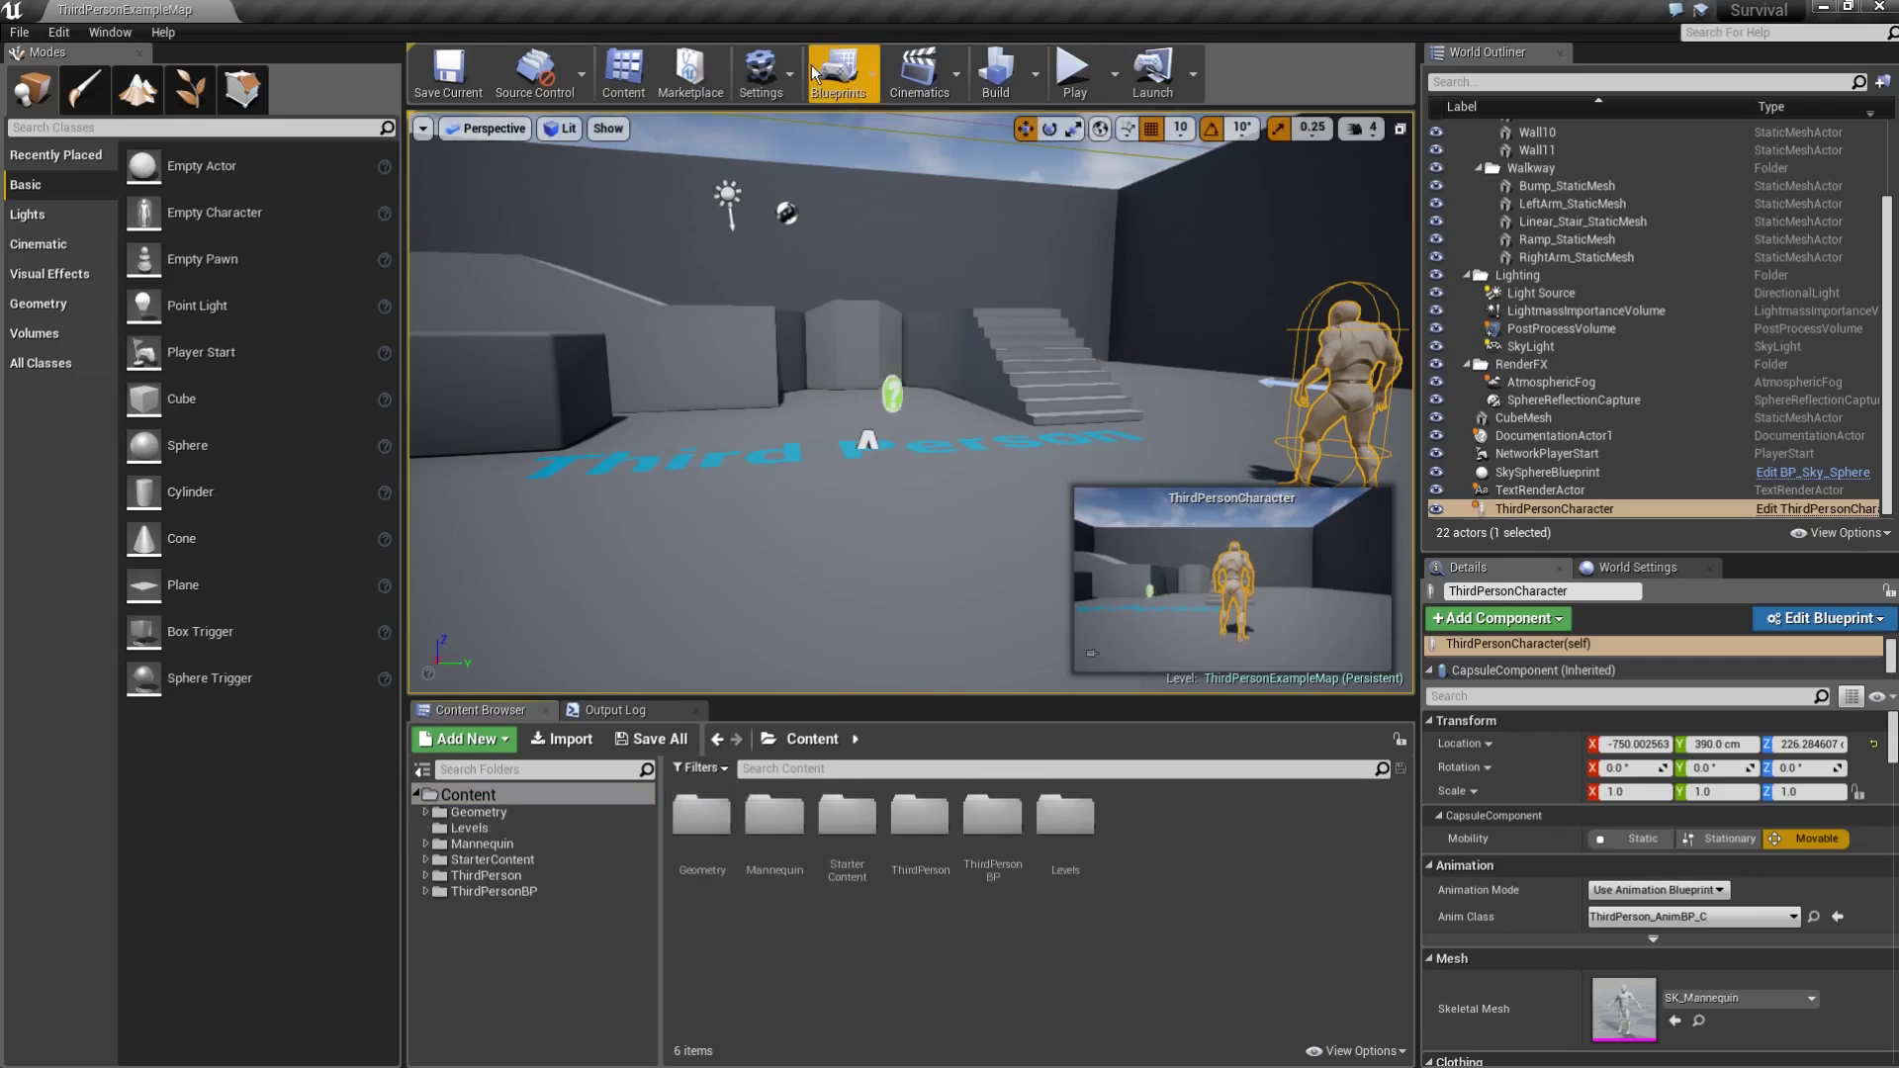
# Create a new level from the Default template.
pyautogui.click(22, 34)
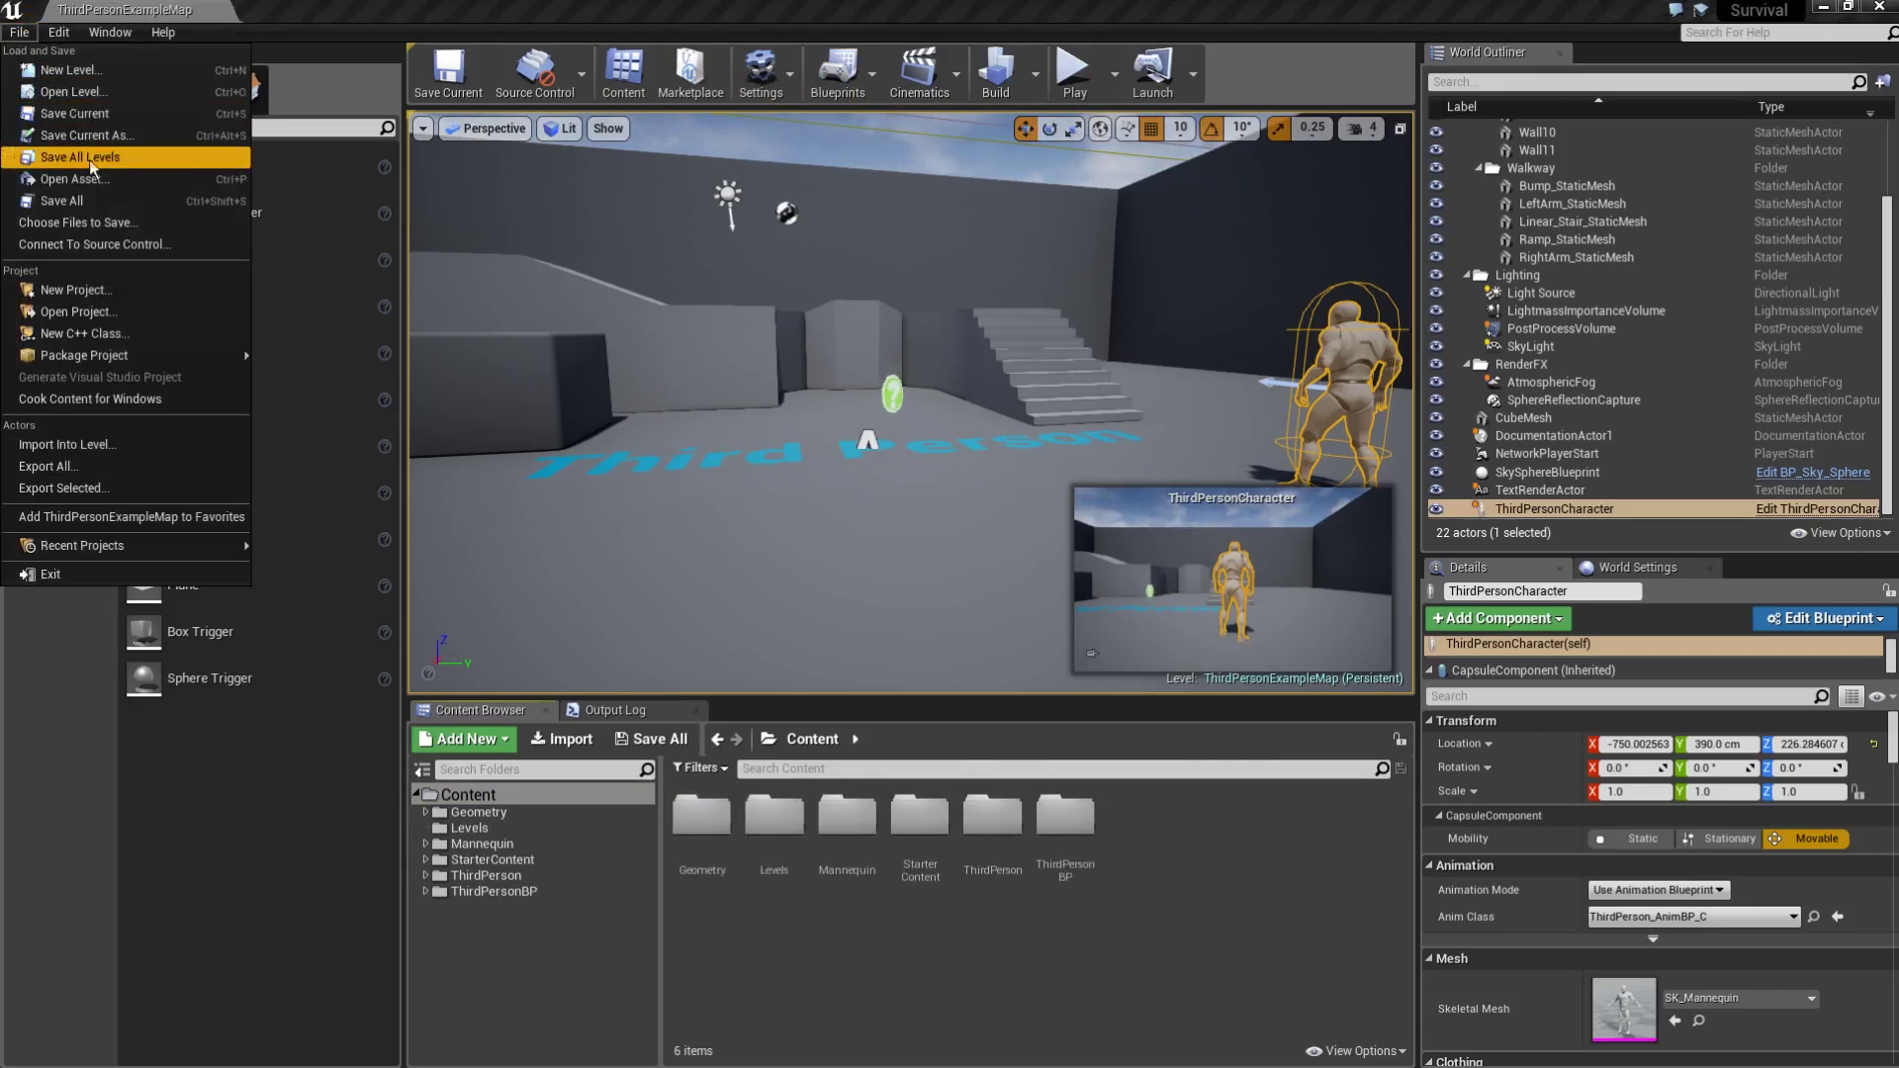
pyautogui.click(61, 70)
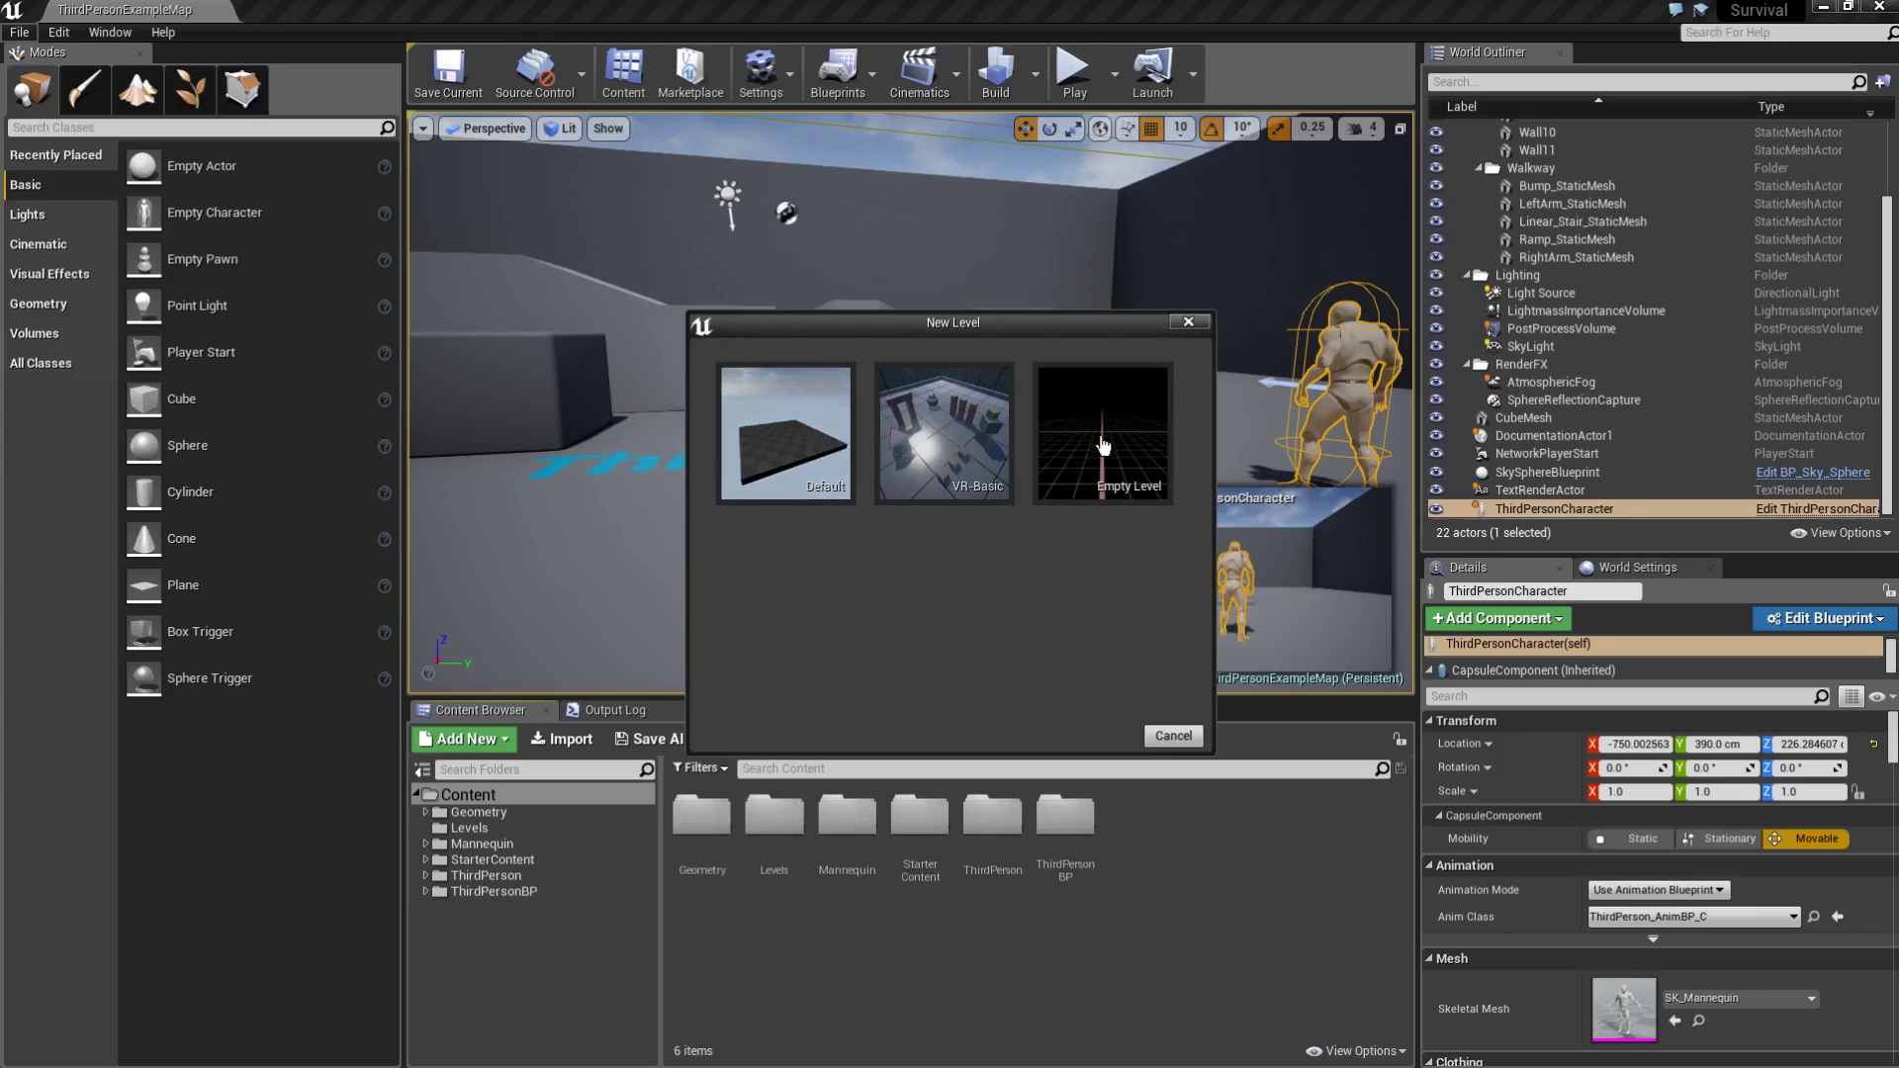
pyautogui.click(785, 435)
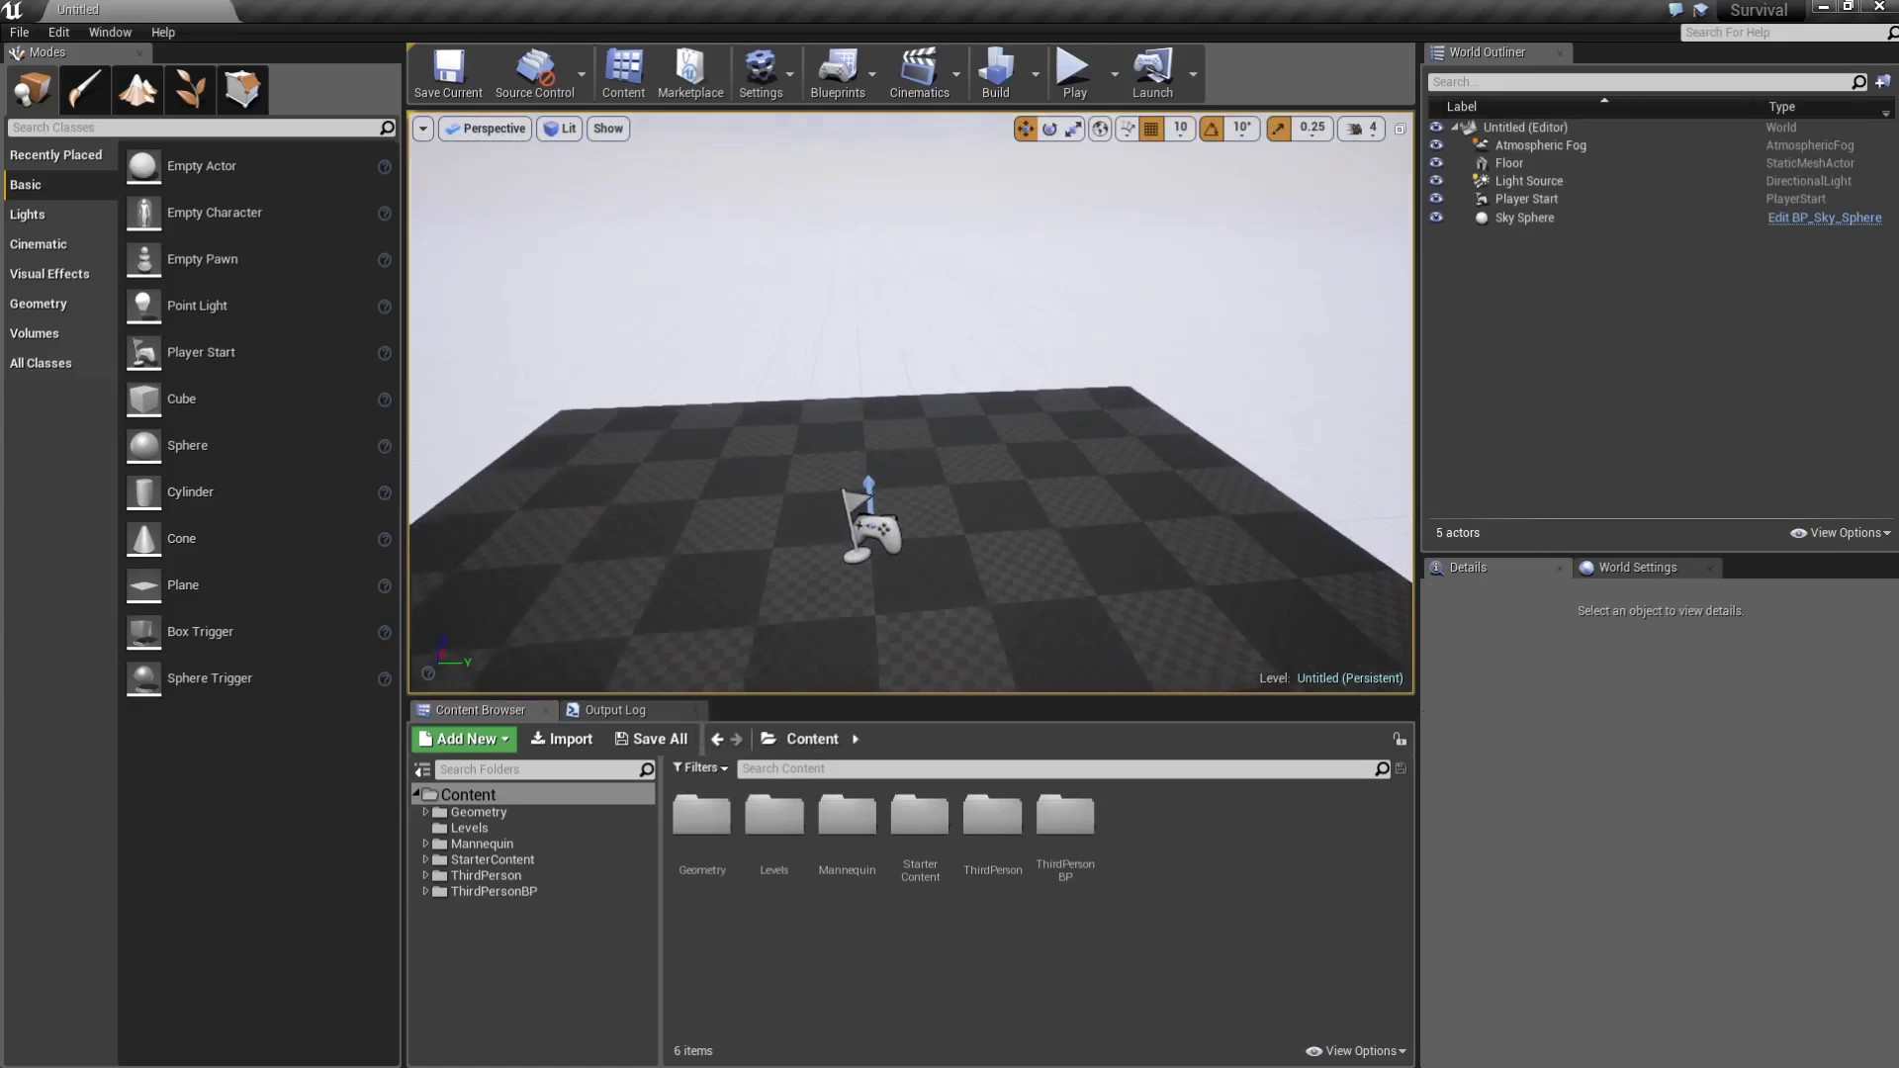
# Delete the checkered Floor mesh from the new level.
pyautogui.scroll(-5, 860, 571)
pyautogui.moveTo(875, 555); pyautogui.dragTo(861, 495, button='middle')
pyautogui.moveTo(860, 486)
pyautogui.mouseDown(button='right')
pyautogui.moveTo(860, 326)
pyautogui.moveTo(861, 487)
pyautogui.mouseUp(button='right')
pyautogui.scroll(5, 861, 487)
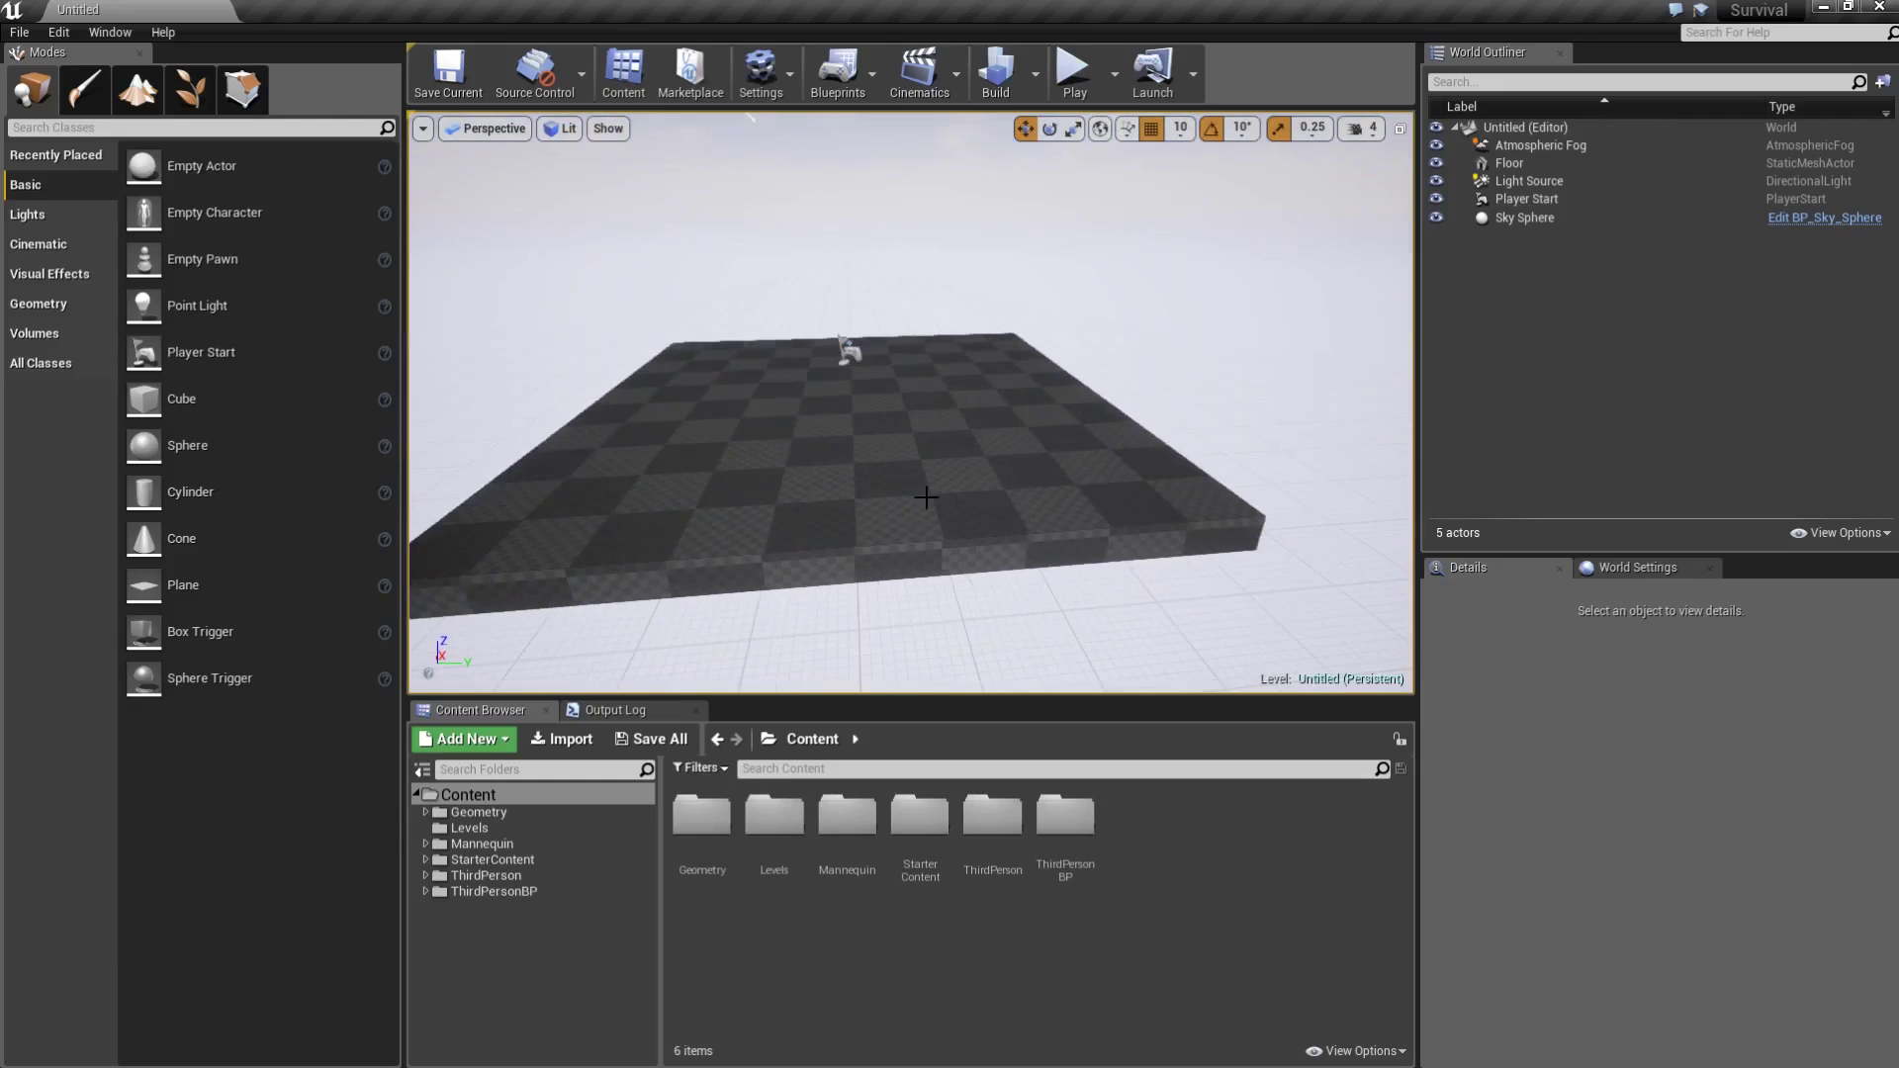
pyautogui.click(916, 439)
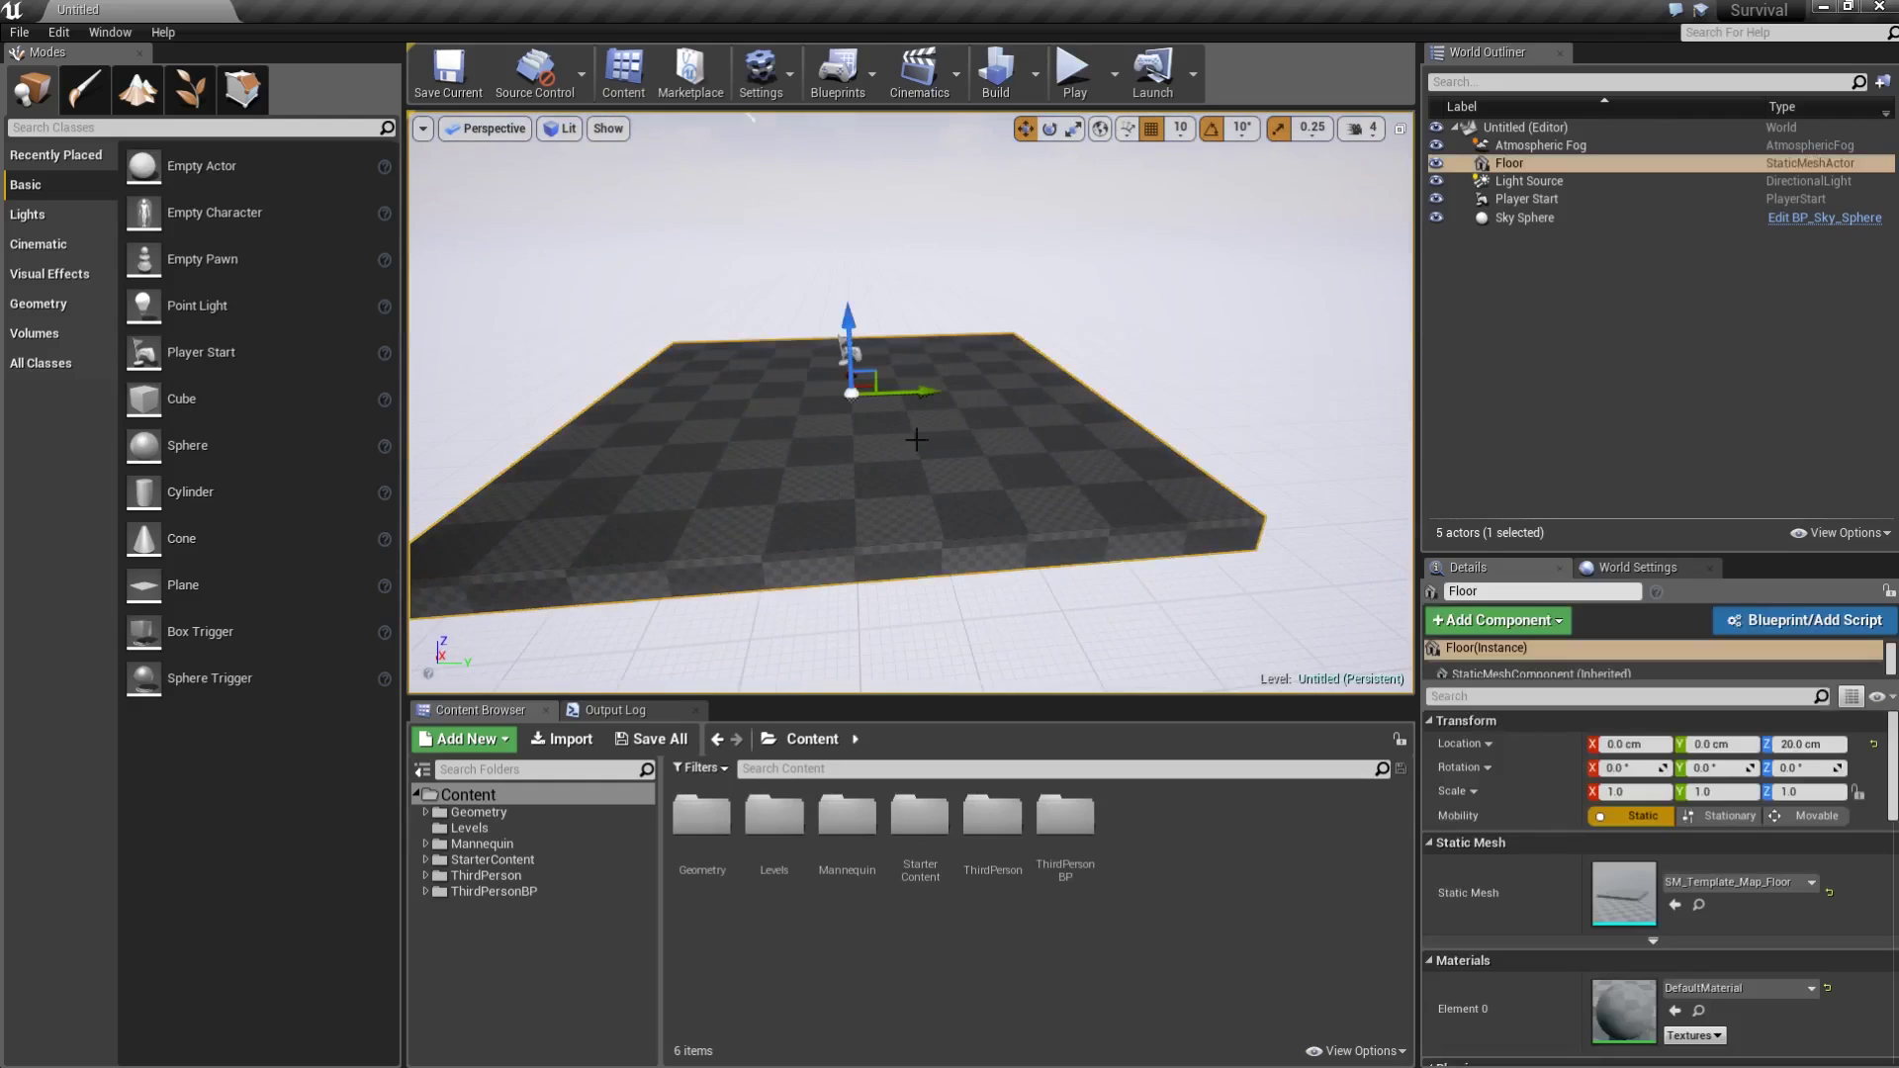
pyautogui.press('Delete')
# Create a new landscape that uses the M_Ground_Grass material.
pyautogui.moveTo(932, 432); pyautogui.dragTo(938, 428, button='right')
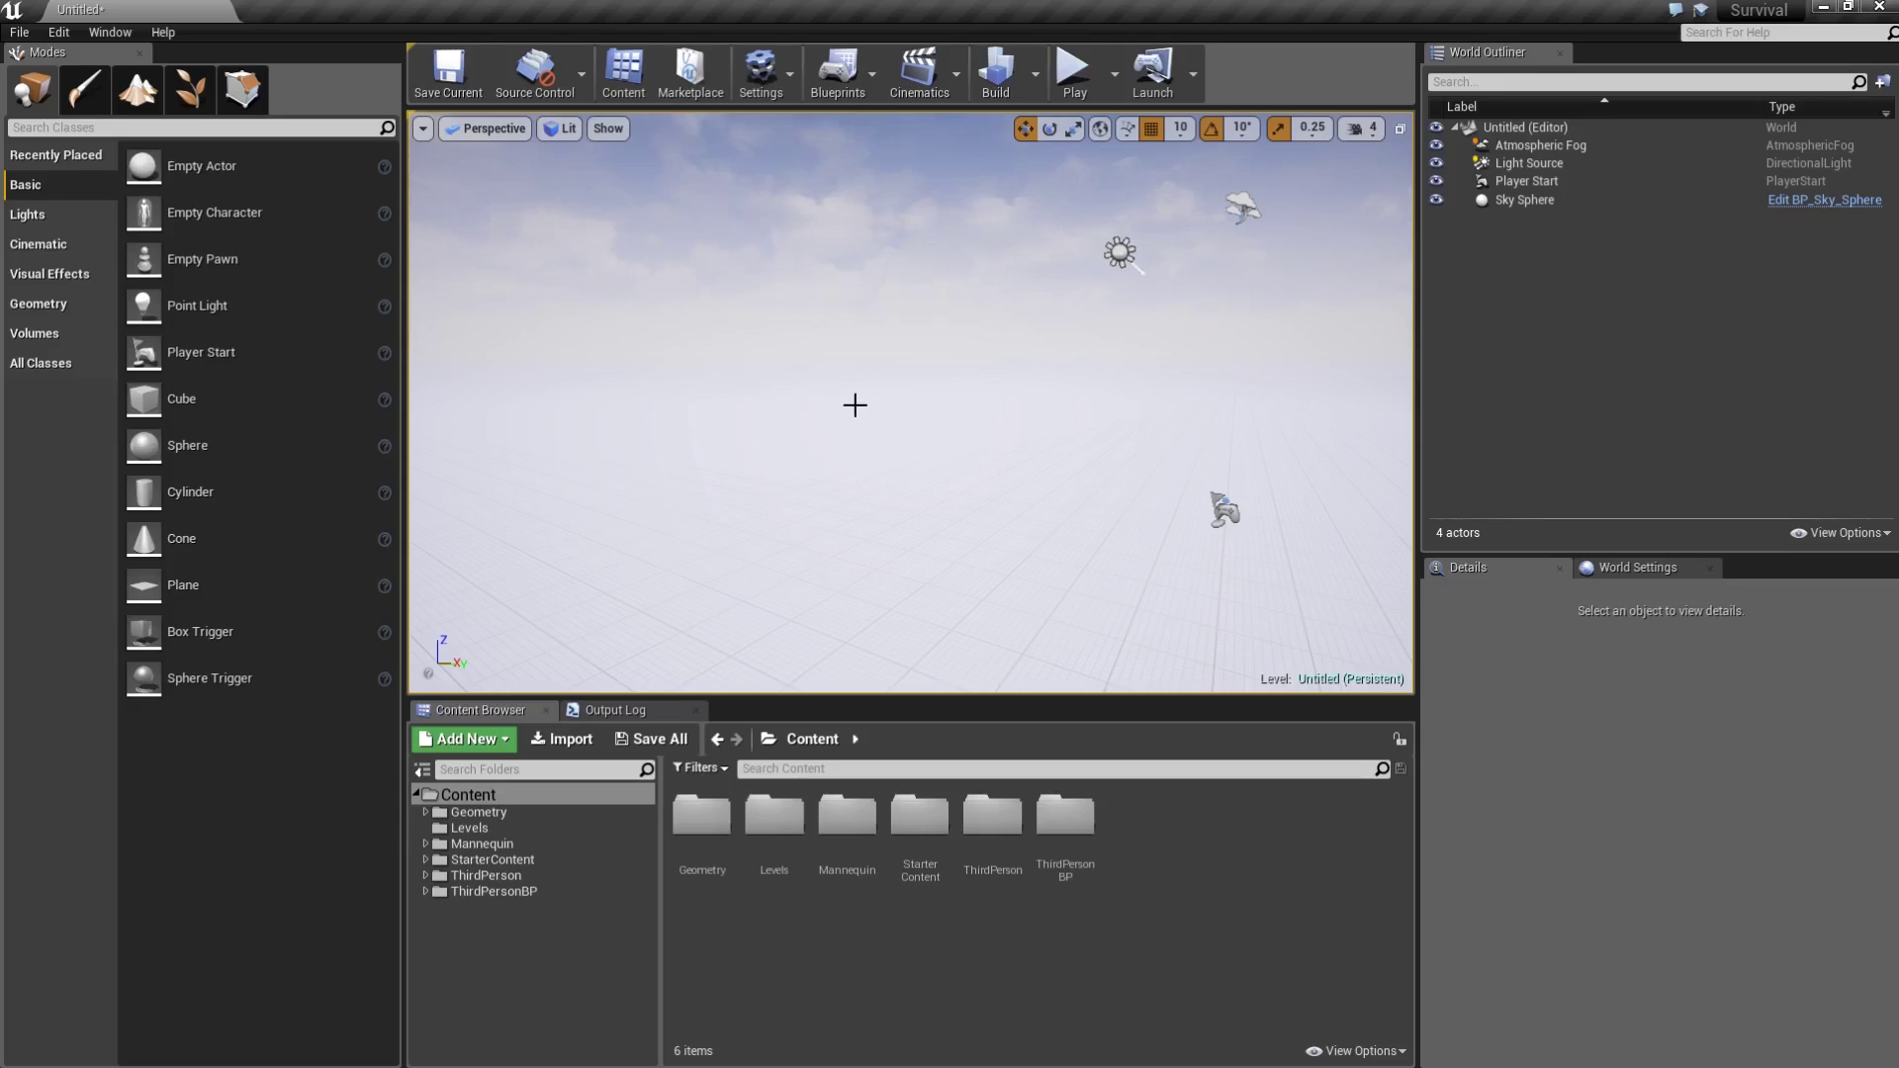
pyautogui.moveTo(810, 380); pyautogui.dragTo(831, 408, button='right')
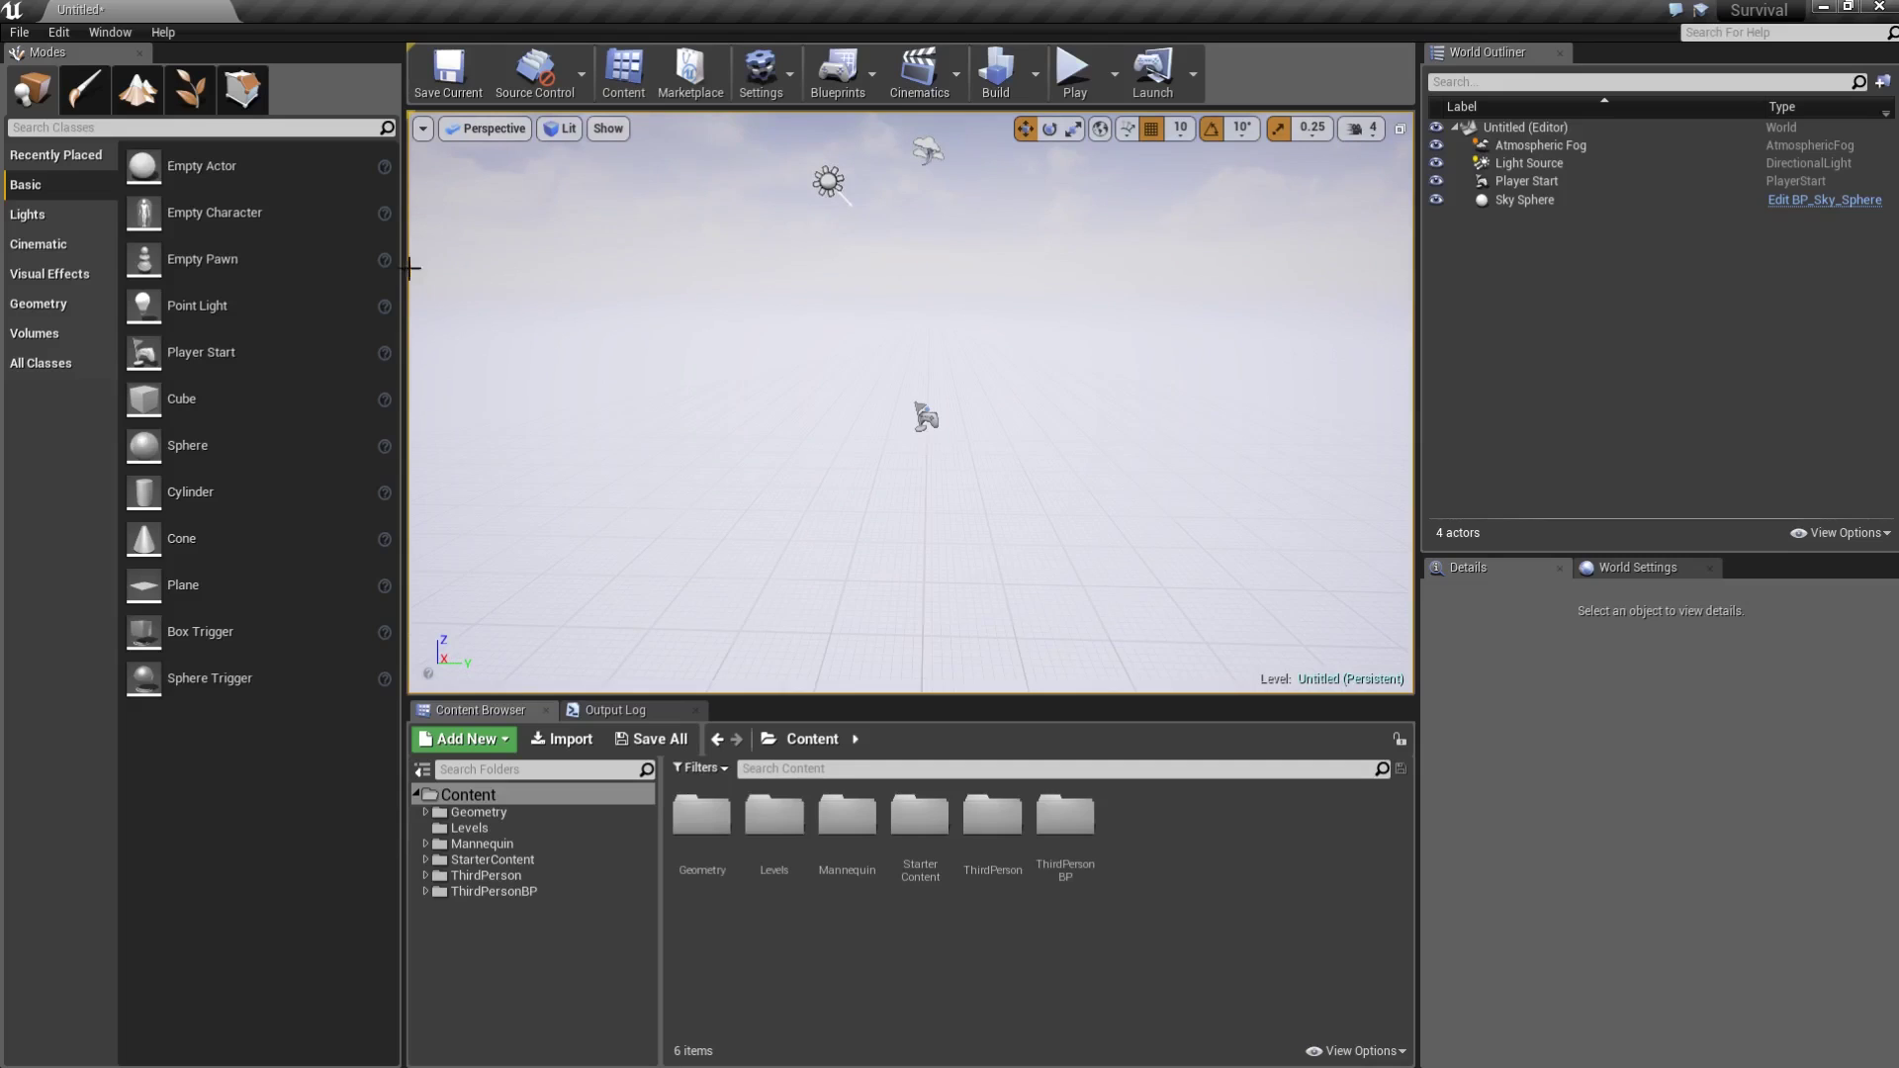
pyautogui.click(141, 94)
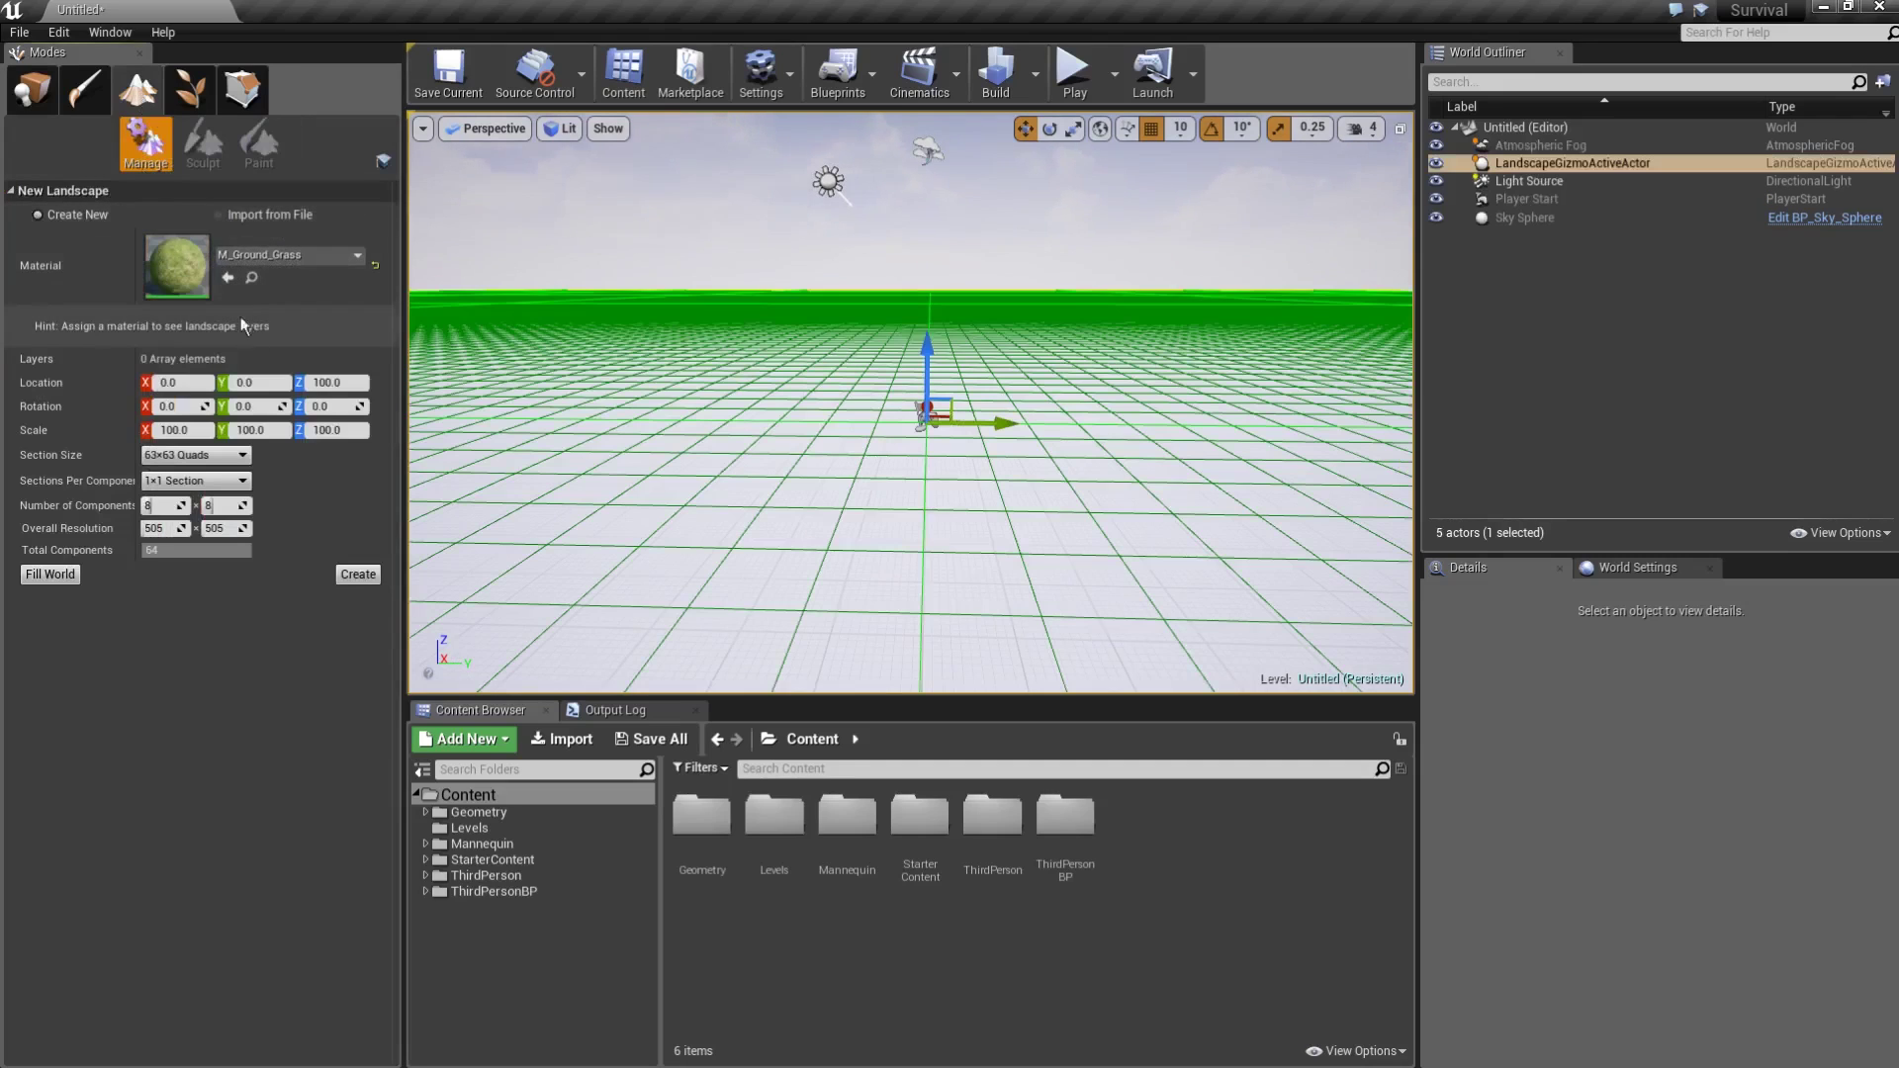
pyautogui.click(253, 256)
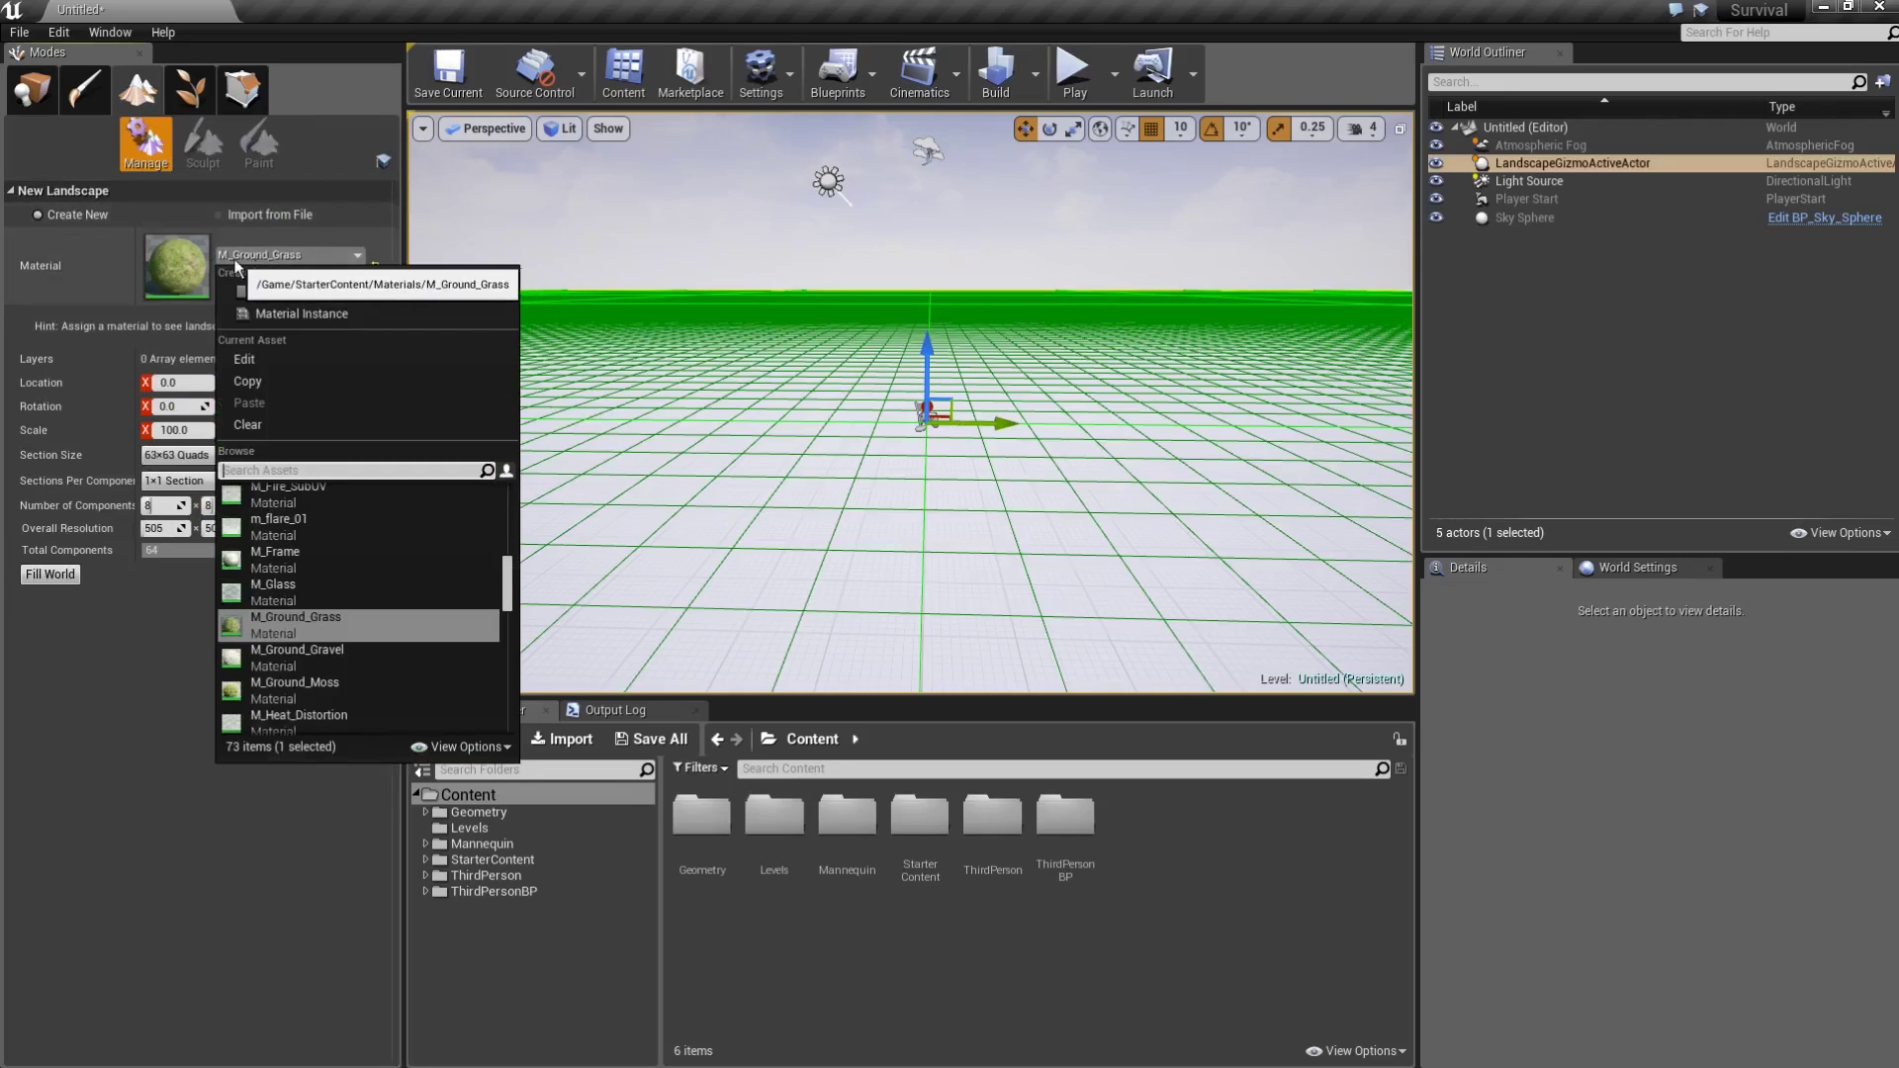
pyautogui.click(238, 263)
pyautogui.click(237, 263)
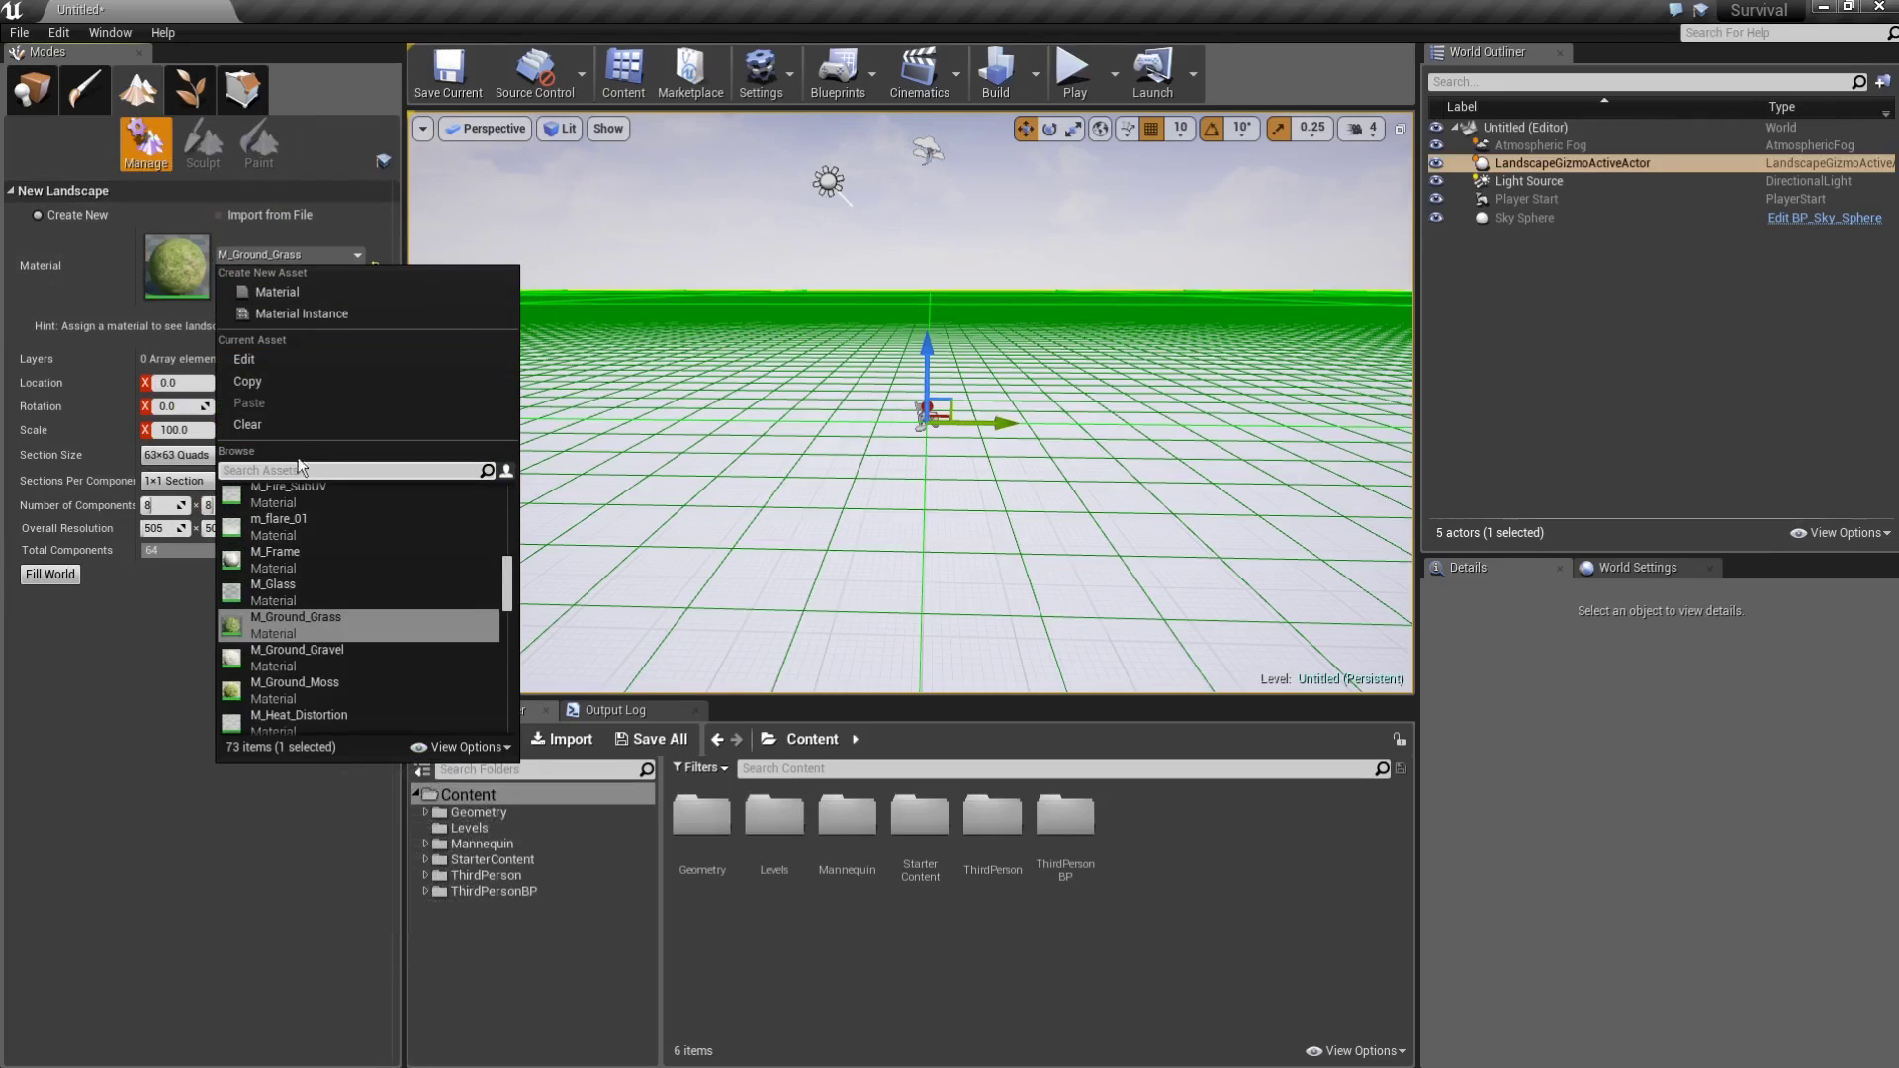
pyautogui.click(291, 471)
pyautogui.write('grass')
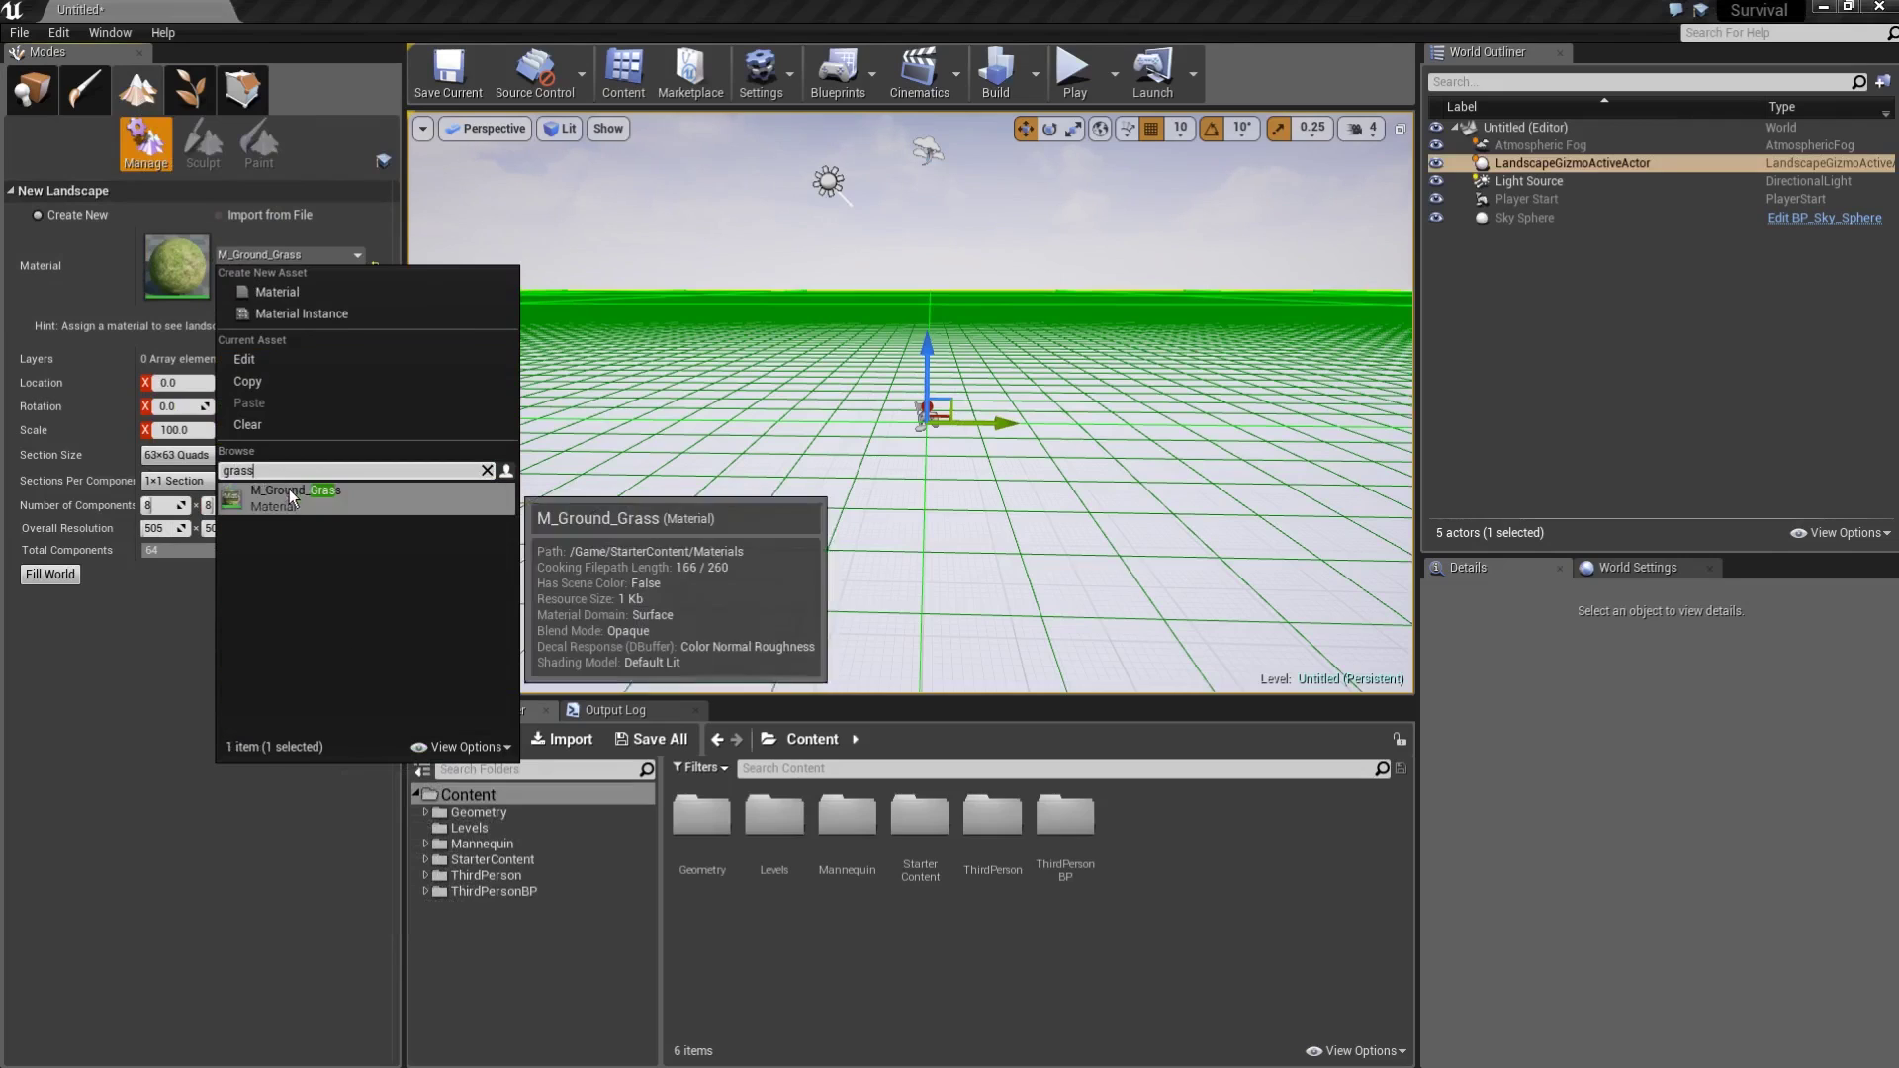
pyautogui.click(310, 496)
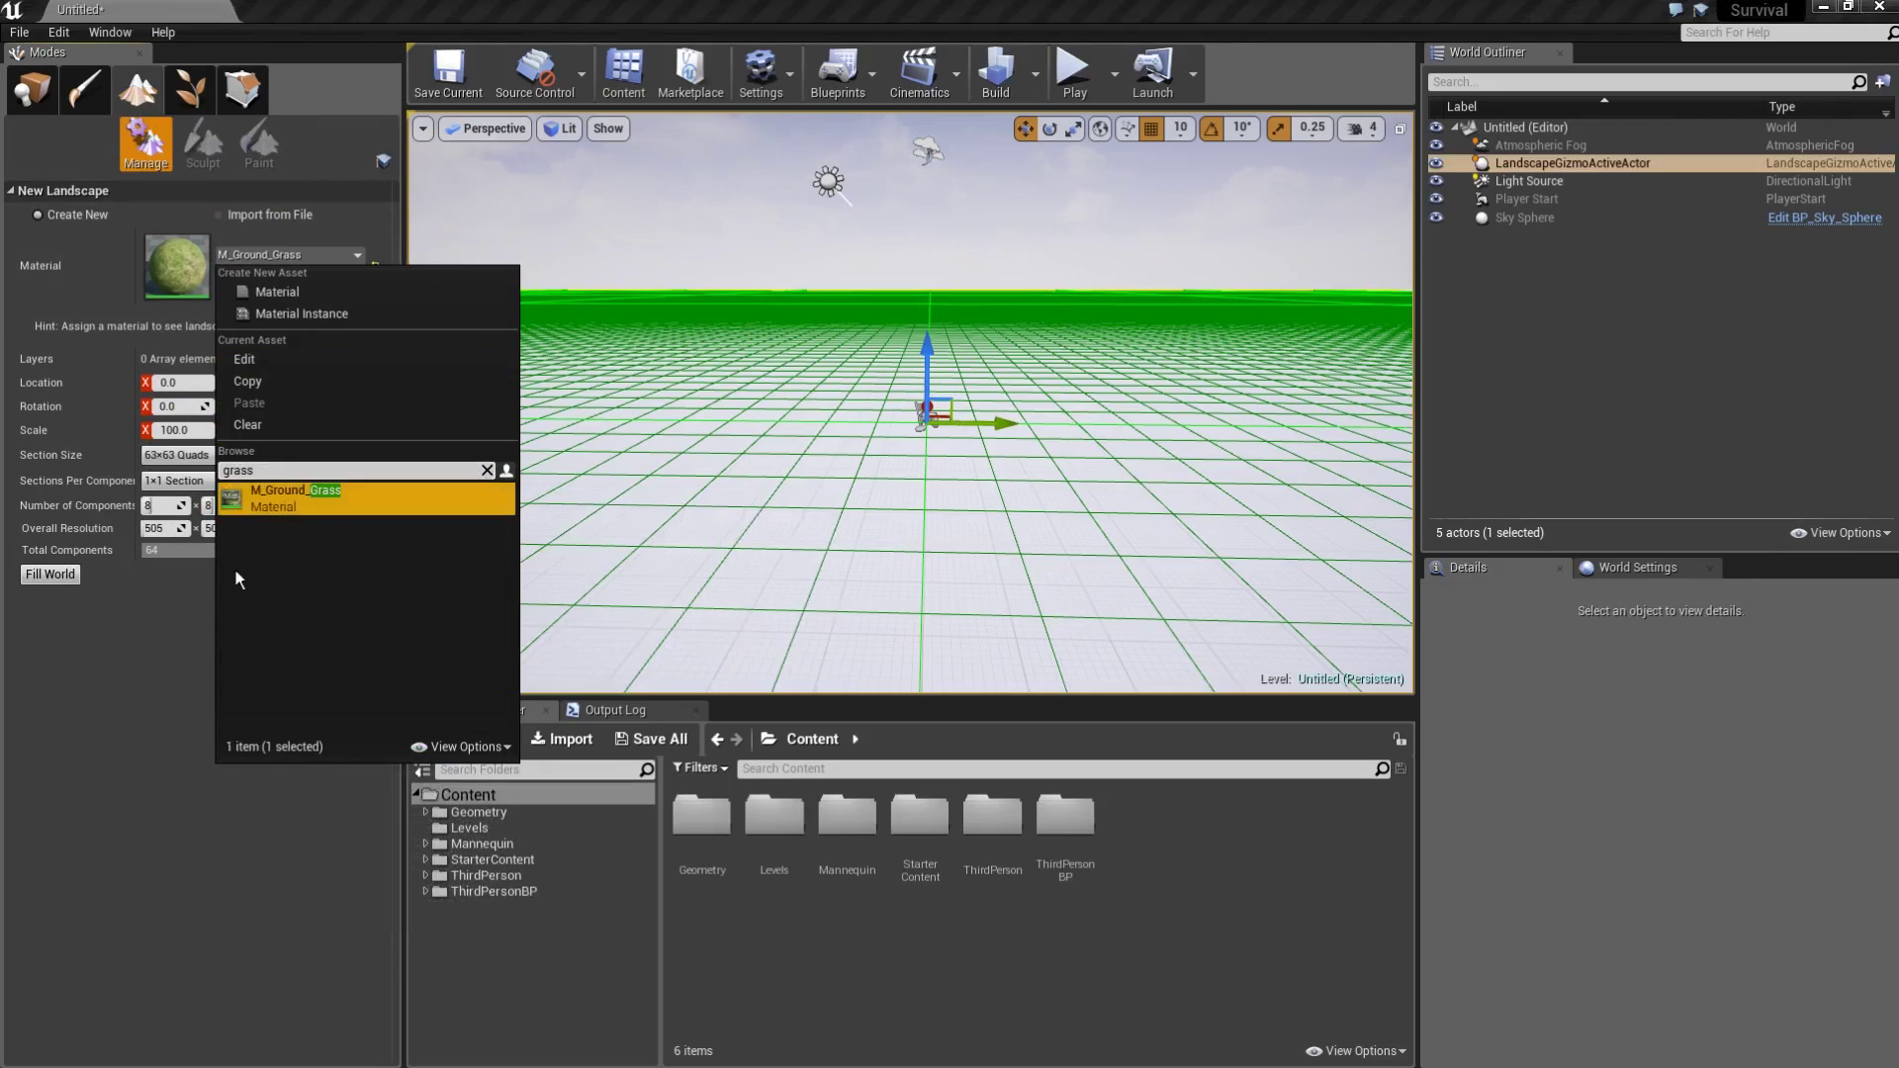
pyautogui.click(359, 575)
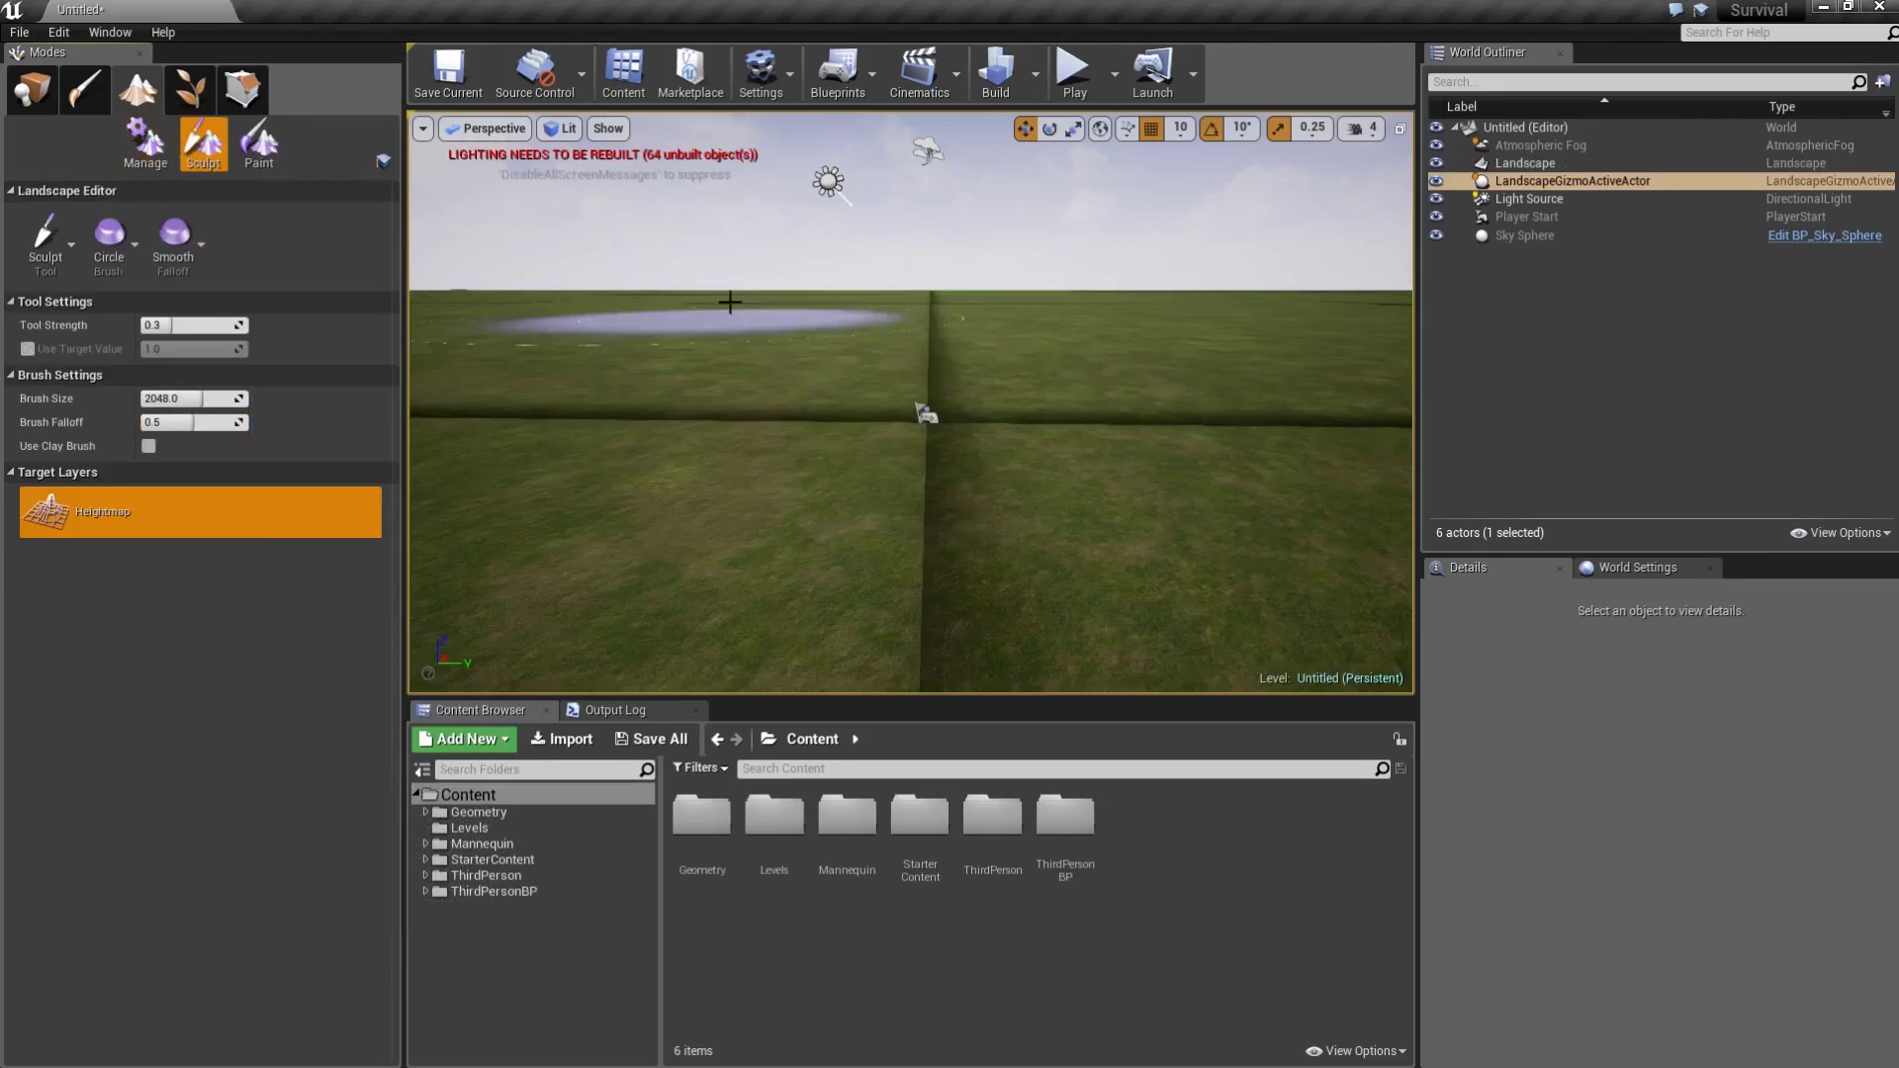
# Sculpt a range of hills into the grass landscape around the player start area with the Sculpt tool.
pyautogui.moveTo(846, 334)
pyautogui.mouseDown(button='right')
pyautogui.moveTo(712, 445)
pyautogui.moveTo(742, 460)
pyautogui.moveTo(1094, 228)
pyautogui.mouseUp(button='right')
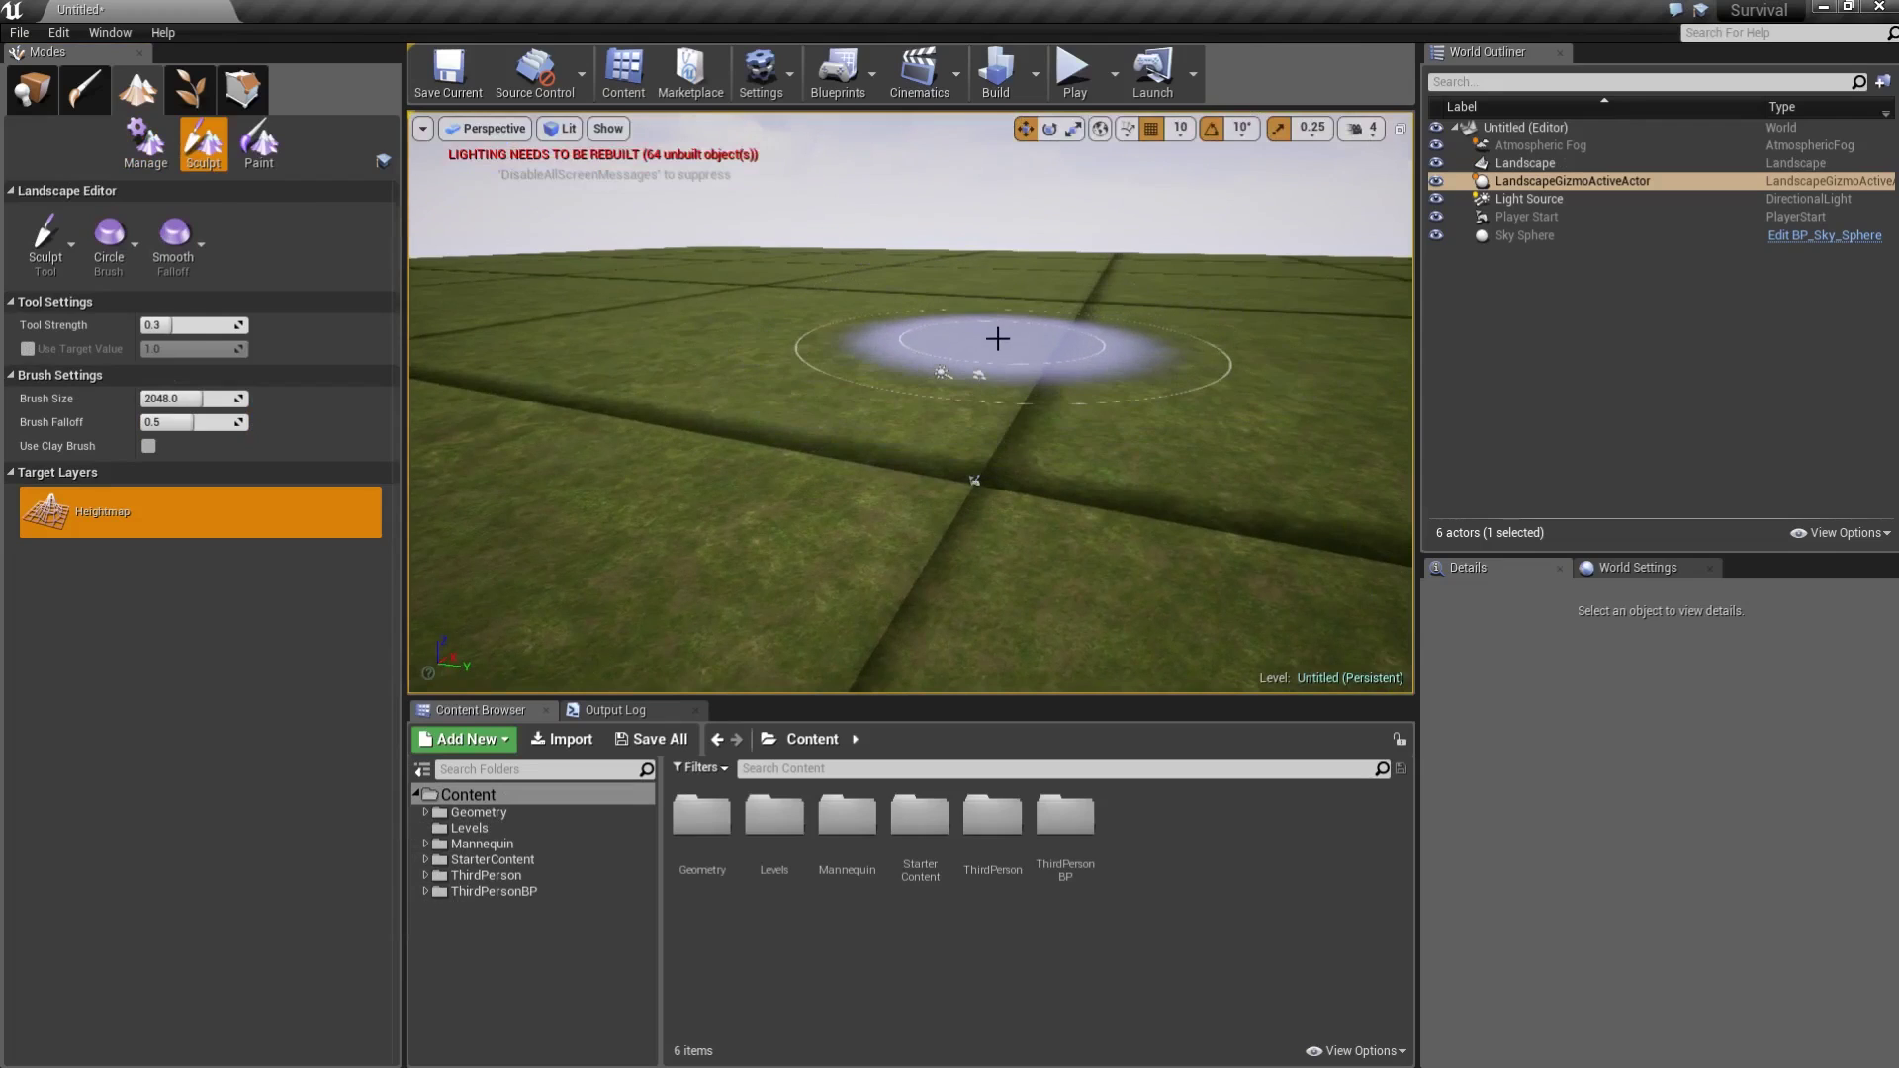
pyautogui.moveTo(967, 360); pyautogui.dragTo(1058, 400, button='right')
pyautogui.scroll(-8, 945, 332)
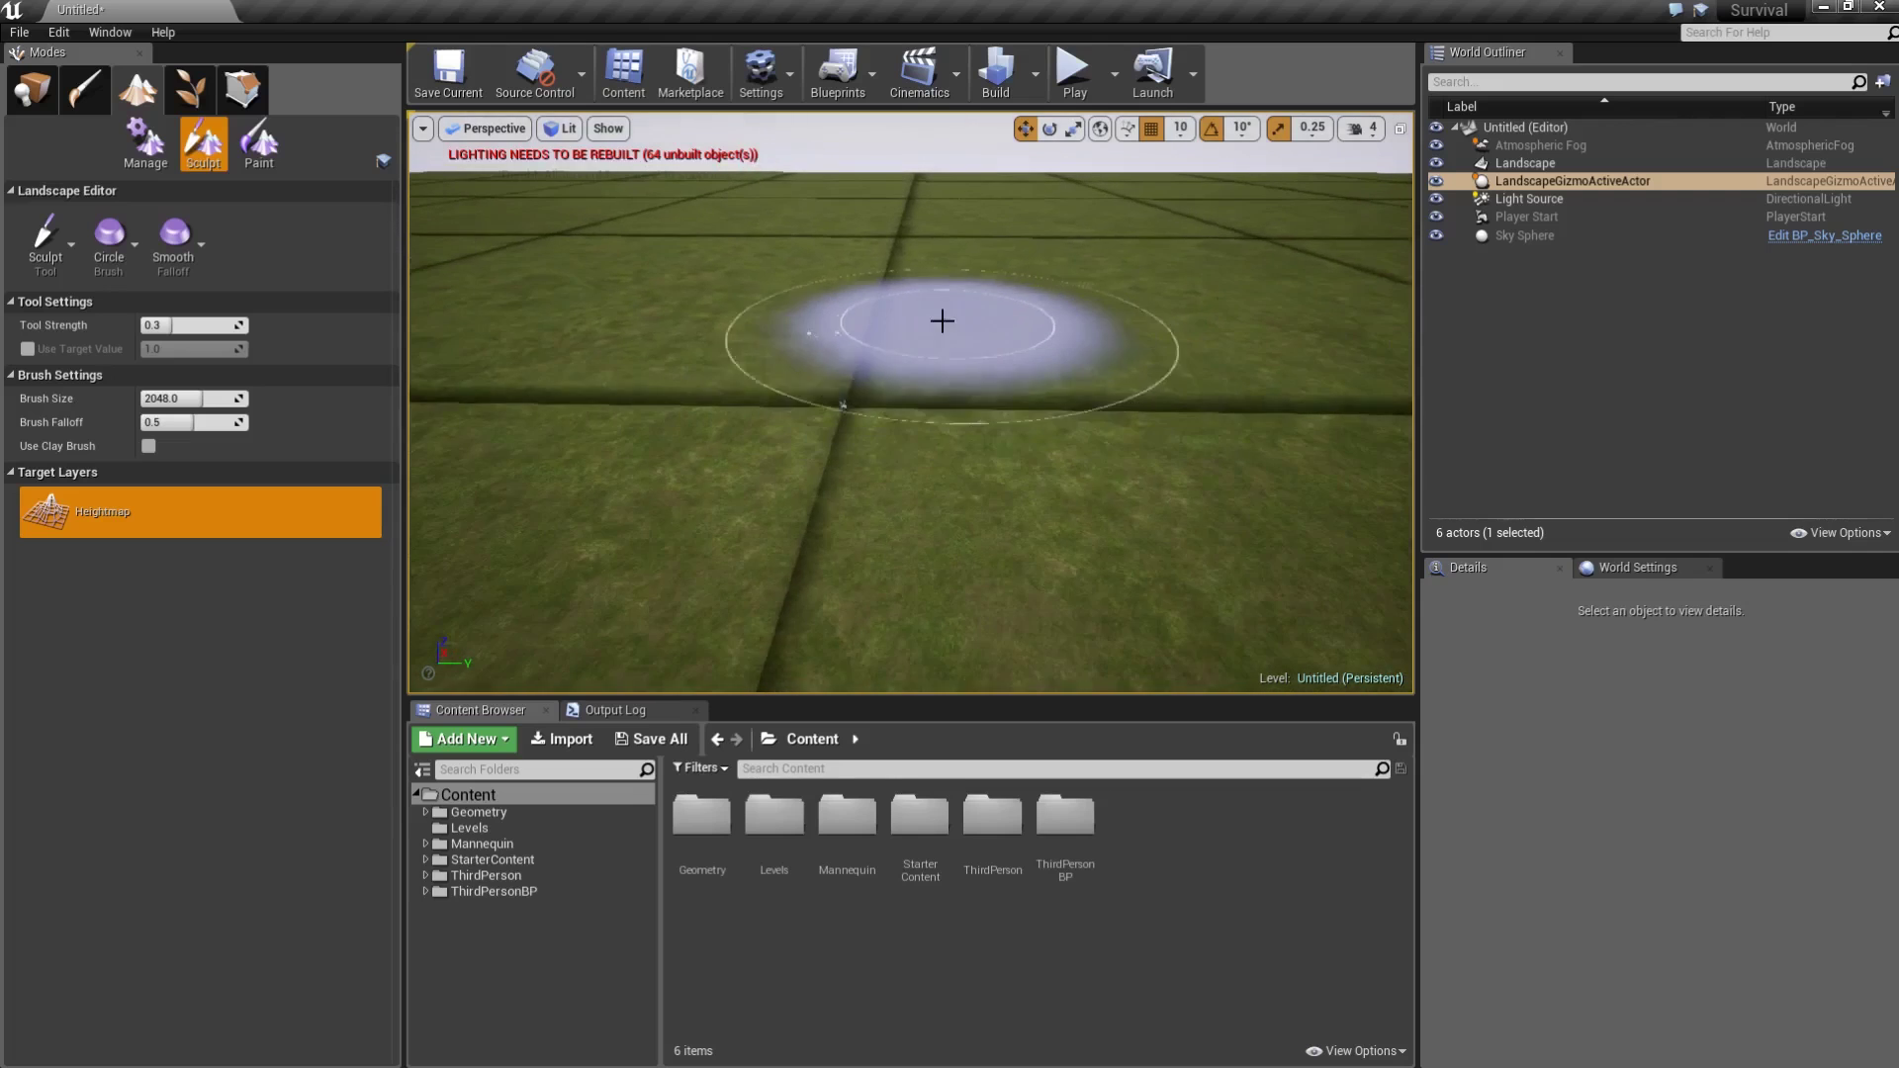
pyautogui.scroll(-5, 944, 331)
pyautogui.moveTo(988, 263)
pyautogui.mouseDown()
pyautogui.moveTo(1145, 241)
pyautogui.moveTo(1300, 256)
pyautogui.moveTo(1081, 233)
pyautogui.moveTo(870, 241)
pyautogui.moveTo(1018, 241)
pyautogui.moveTo(889, 229)
pyautogui.moveTo(564, 241)
pyautogui.moveTo(903, 233)
pyautogui.moveTo(1146, 272)
pyautogui.mouseUp()
pyautogui.moveTo(1145, 272); pyautogui.dragTo(1009, 297, button='right')
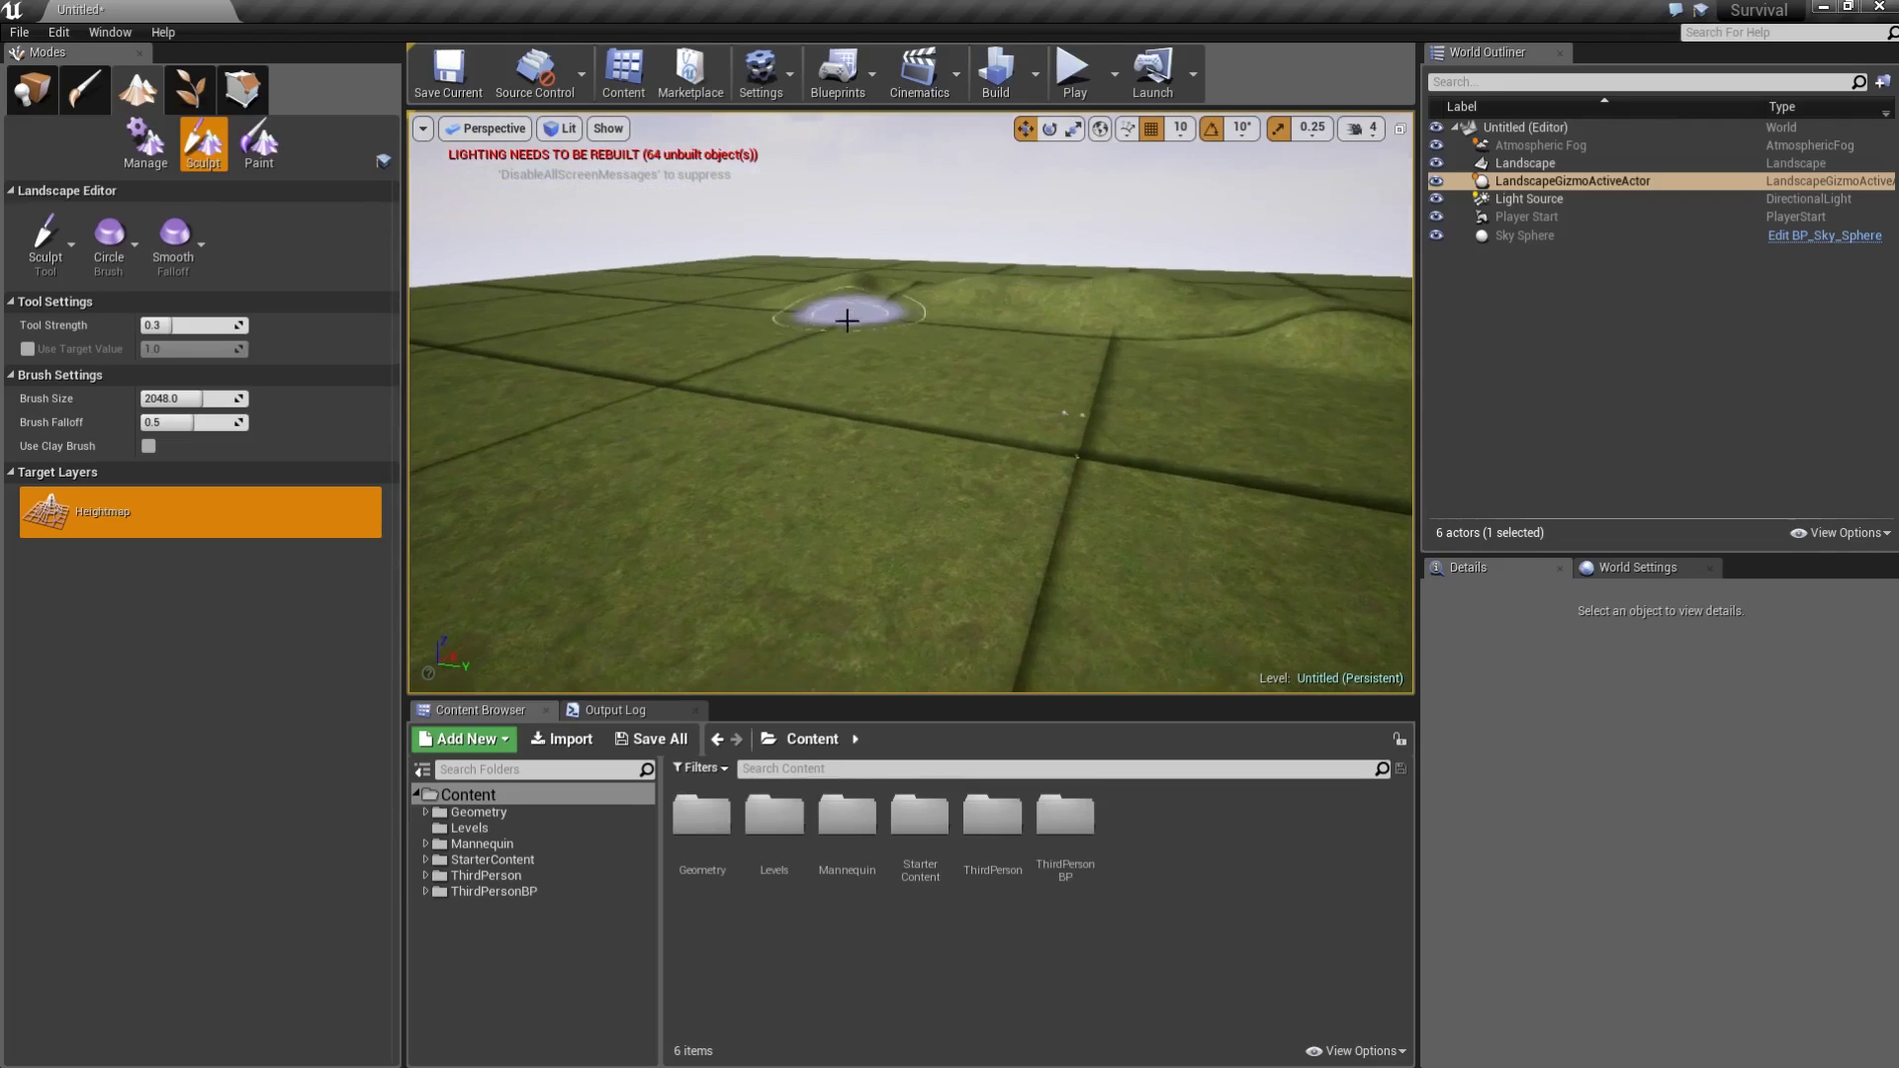
pyautogui.moveTo(848, 313)
pyautogui.mouseDown()
pyautogui.moveTo(870, 305)
pyautogui.moveTo(801, 357)
pyautogui.moveTo(954, 306)
pyautogui.moveTo(847, 326)
pyautogui.moveTo(854, 288)
pyautogui.mouseUp()
pyautogui.moveTo(854, 286); pyautogui.dragTo(973, 197, button='right')
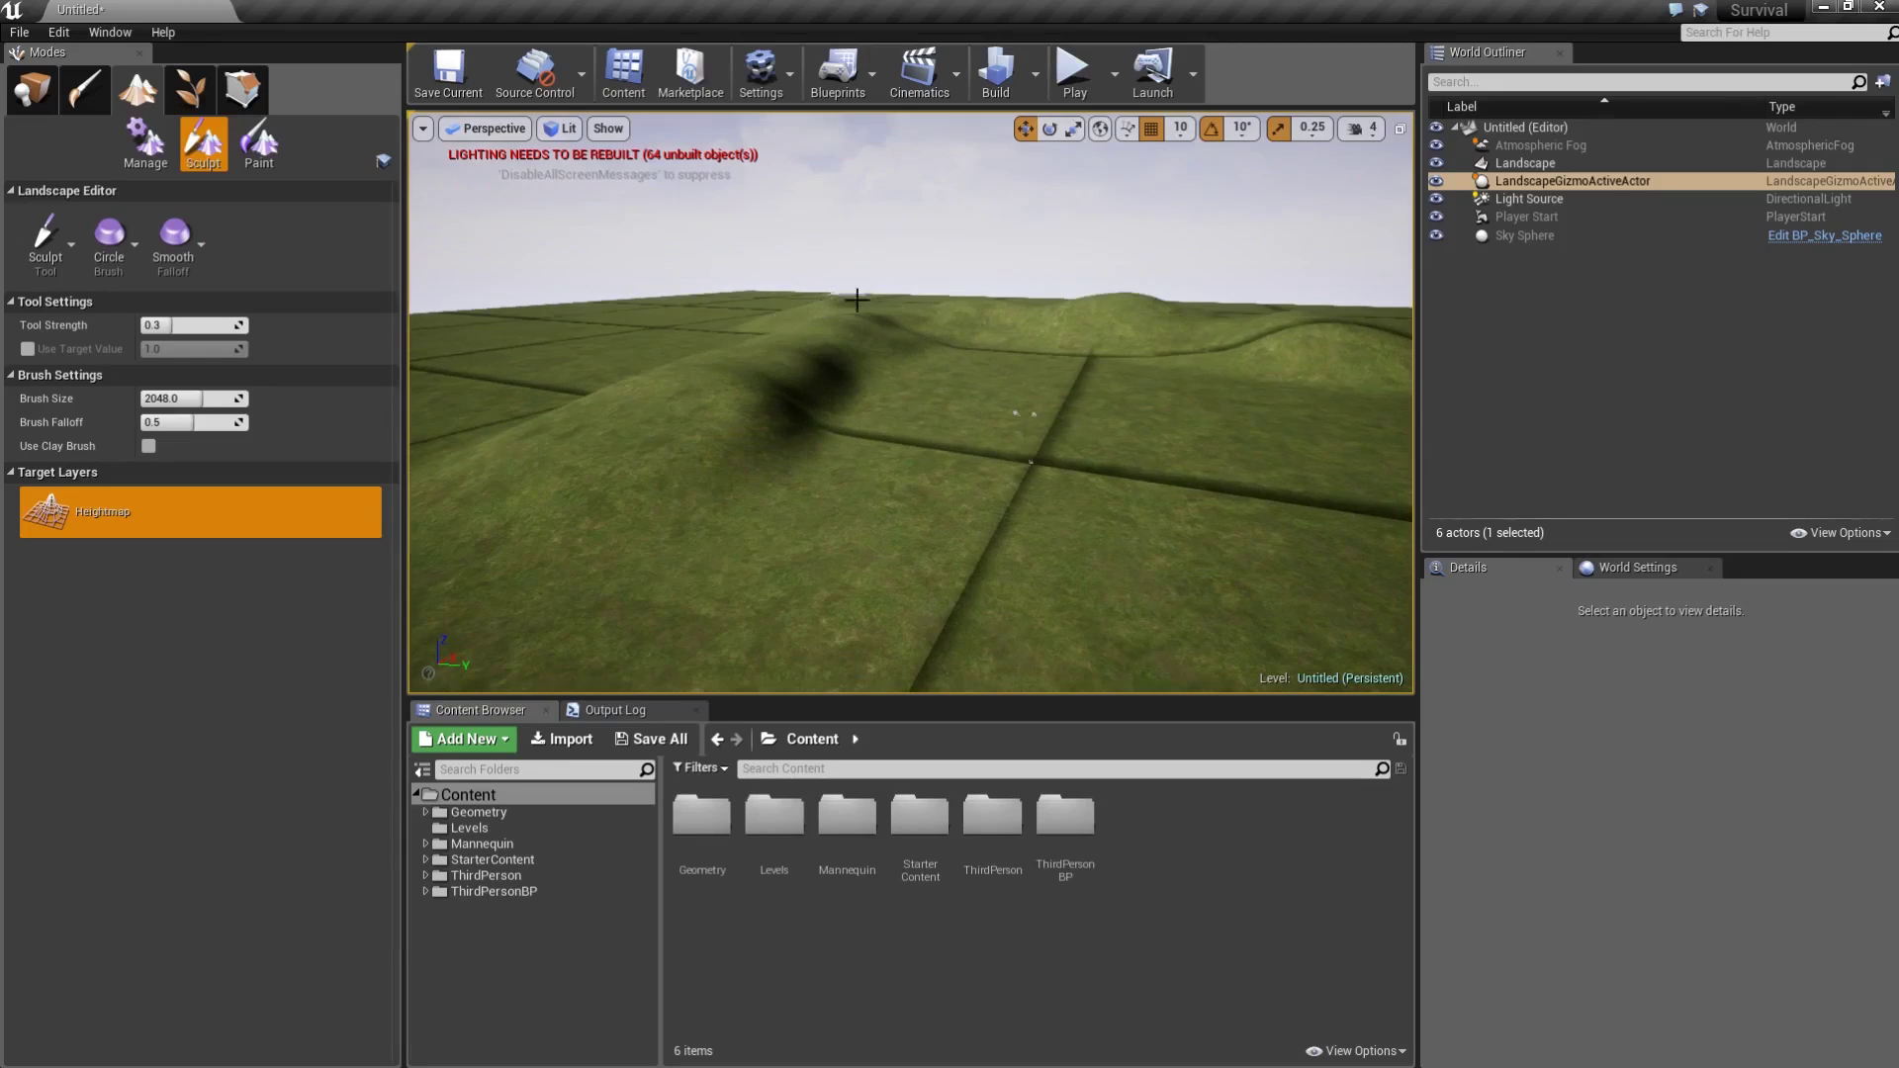
# Play-test the sculpted landscape to check where the character spawns, and end the session.
pyautogui.click(1072, 89)
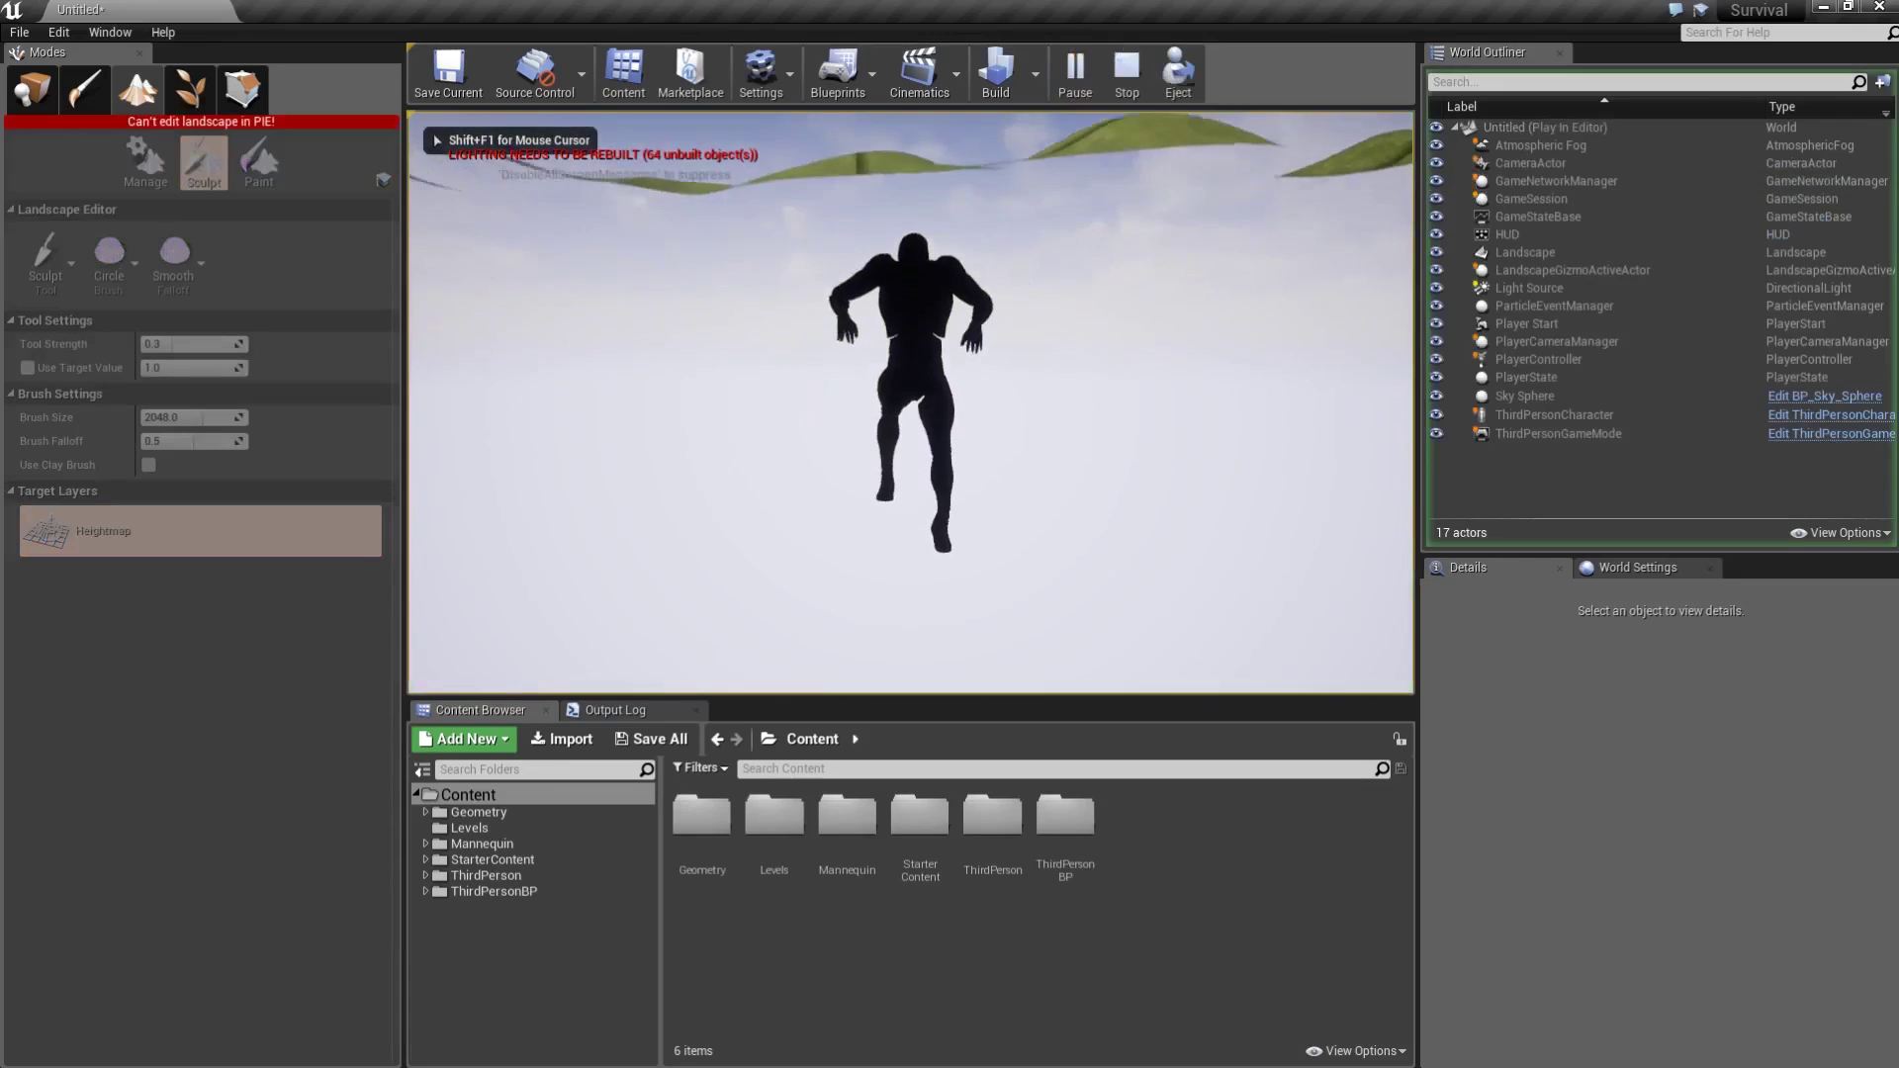
pyautogui.press('Escape')
# Return to Place mode and raise the Player Start above the landscape to a Z location of about 212 cm.
pyautogui.moveTo(904, 285); pyautogui.dragTo(888, 121, button='middle')
pyautogui.scroll(5, 924, 327)
pyautogui.moveTo(924, 326); pyautogui.dragTo(991, 351, button='right')
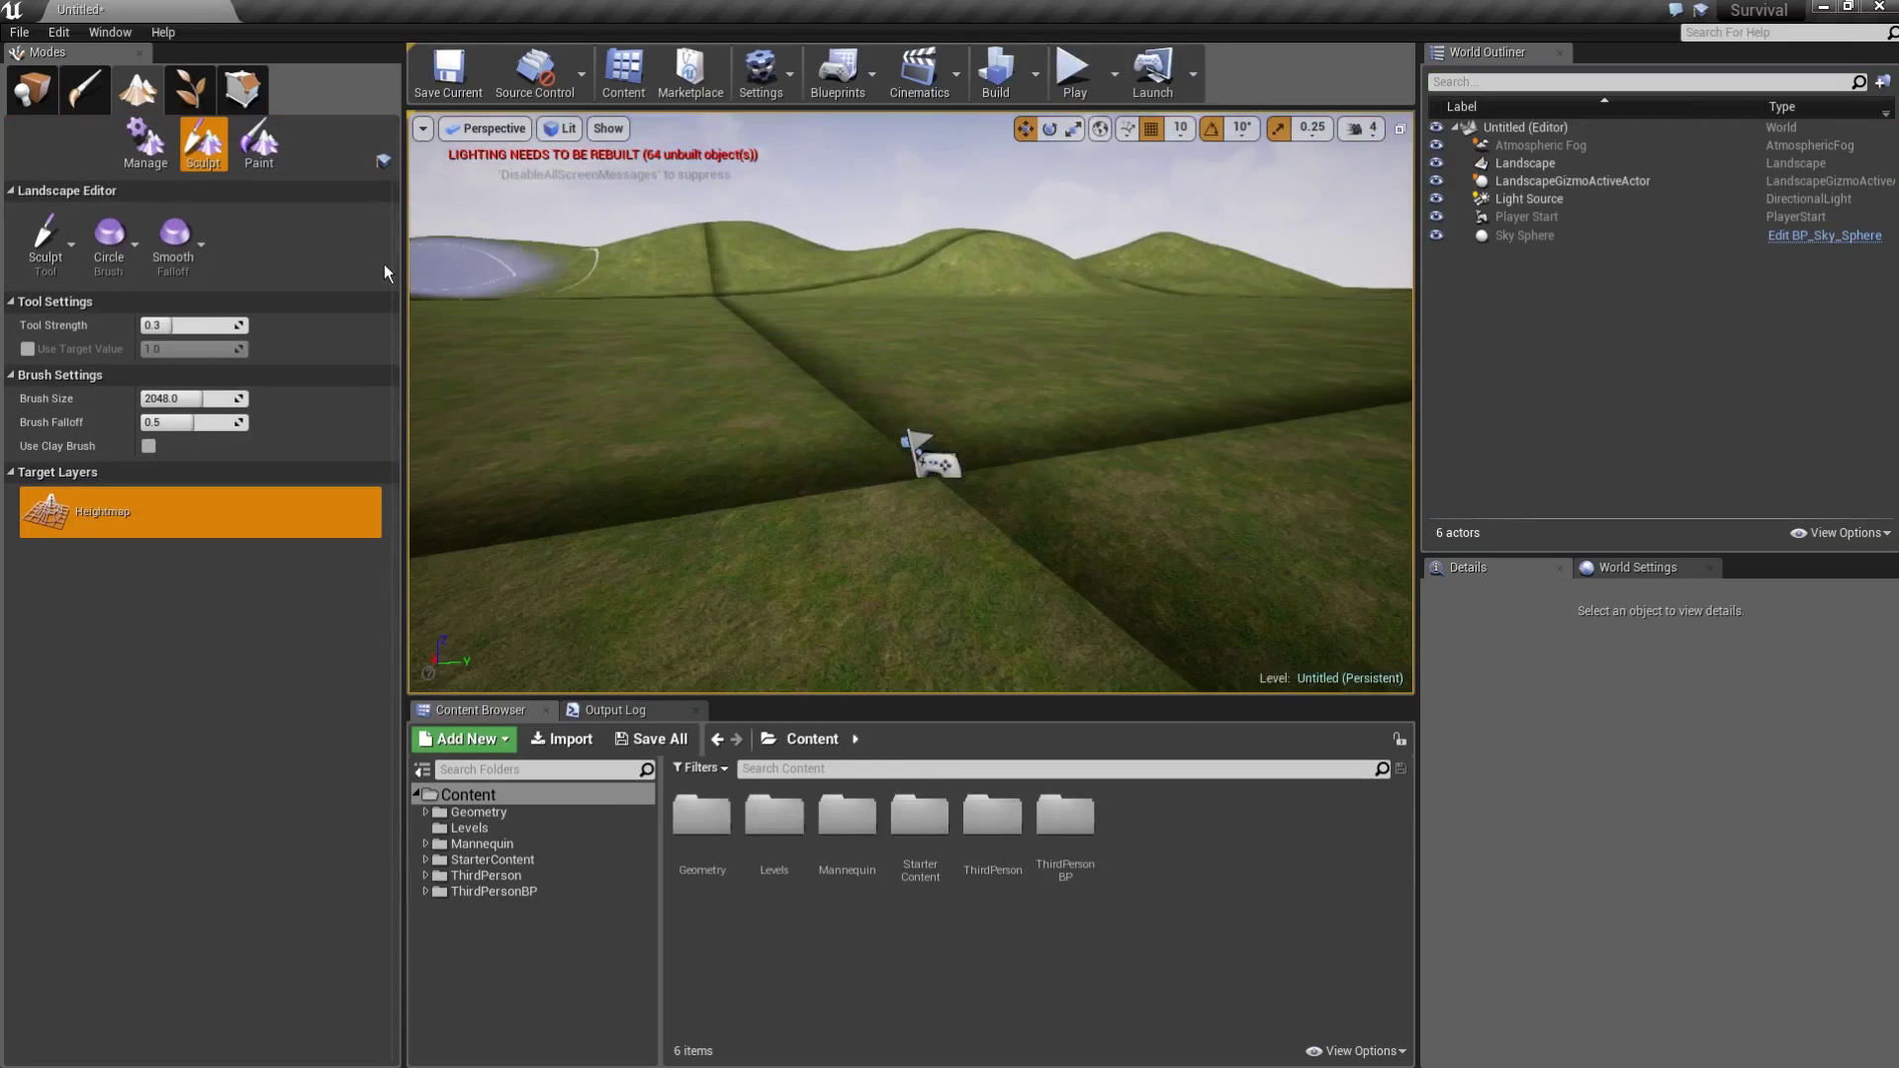
pyautogui.click(32, 91)
pyautogui.click(955, 460)
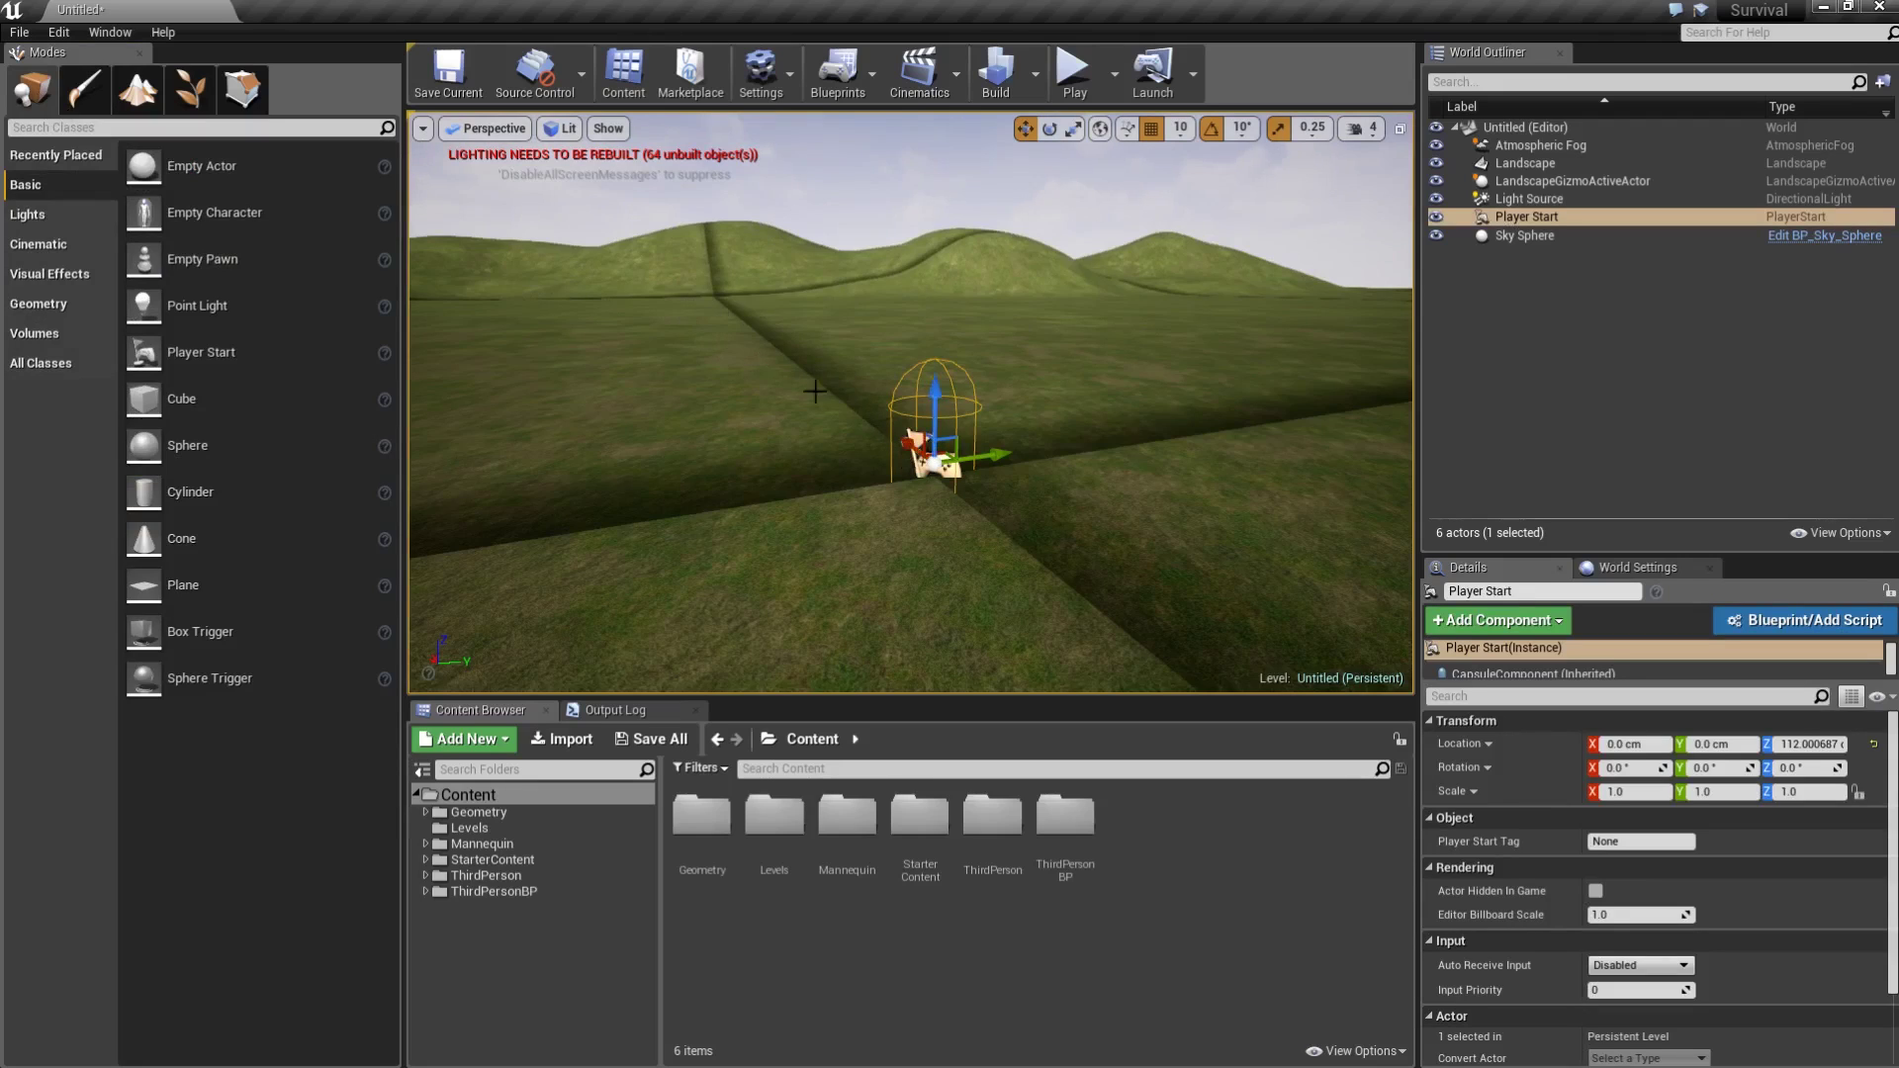
pyautogui.moveTo(815, 392); pyautogui.dragTo(910, 371, button='right')
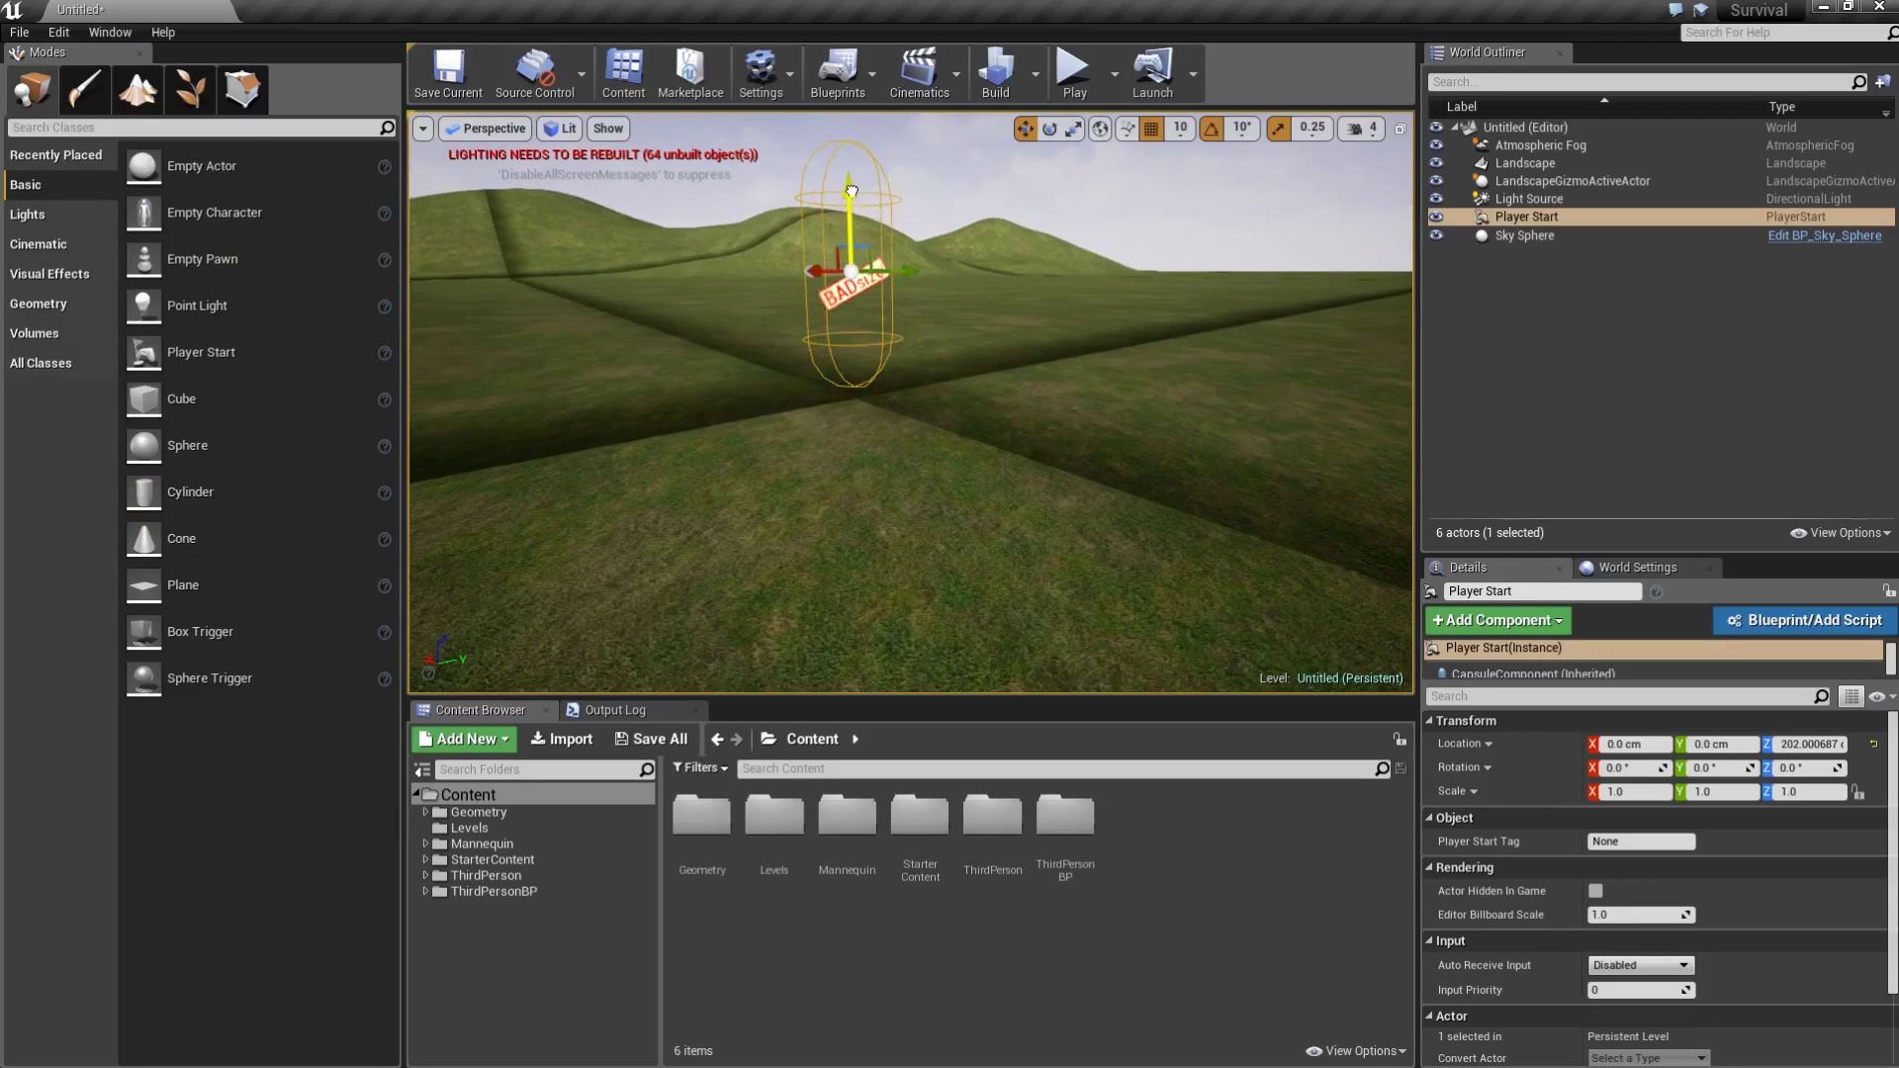
# Play-test the level with the raised Player Start by running and jumping across the grass, and end the session.
pyautogui.click(1075, 70)
pyautogui.press('w')
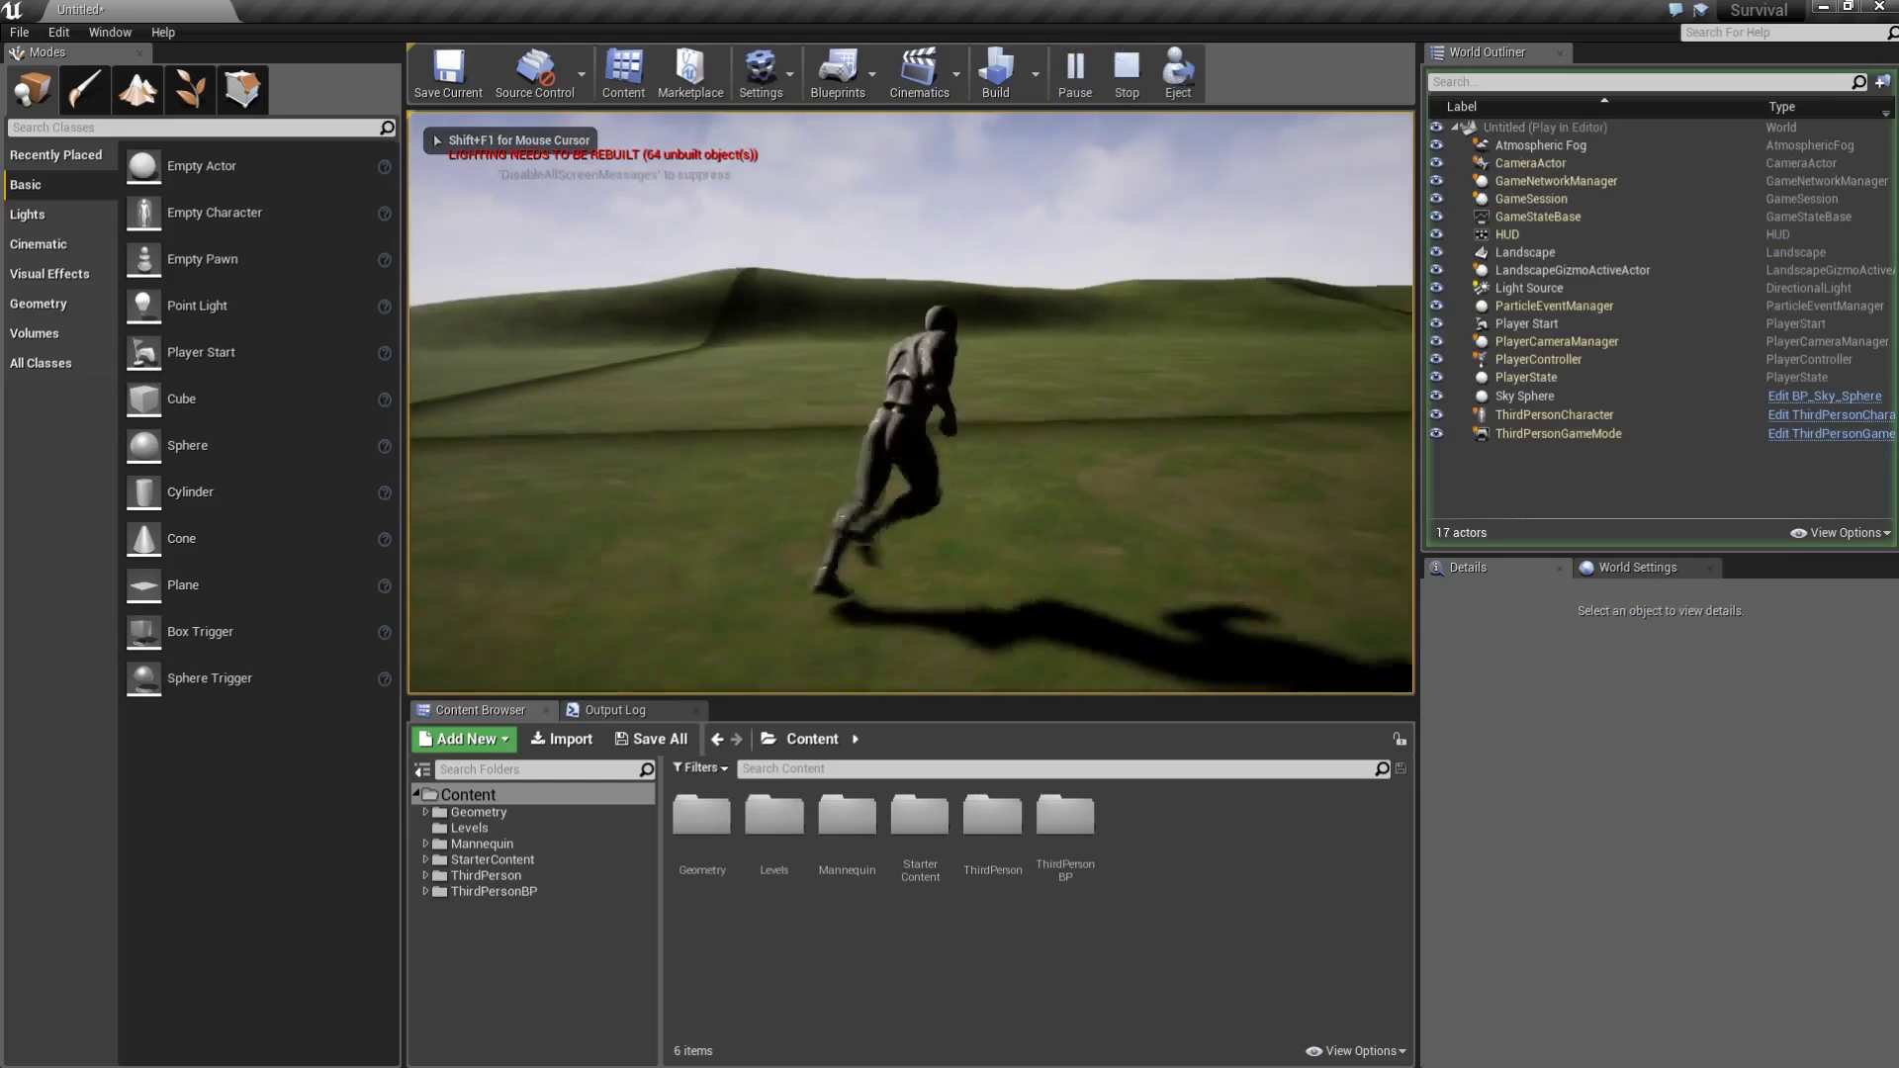
pyautogui.press('space')
pyautogui.press('Escape')
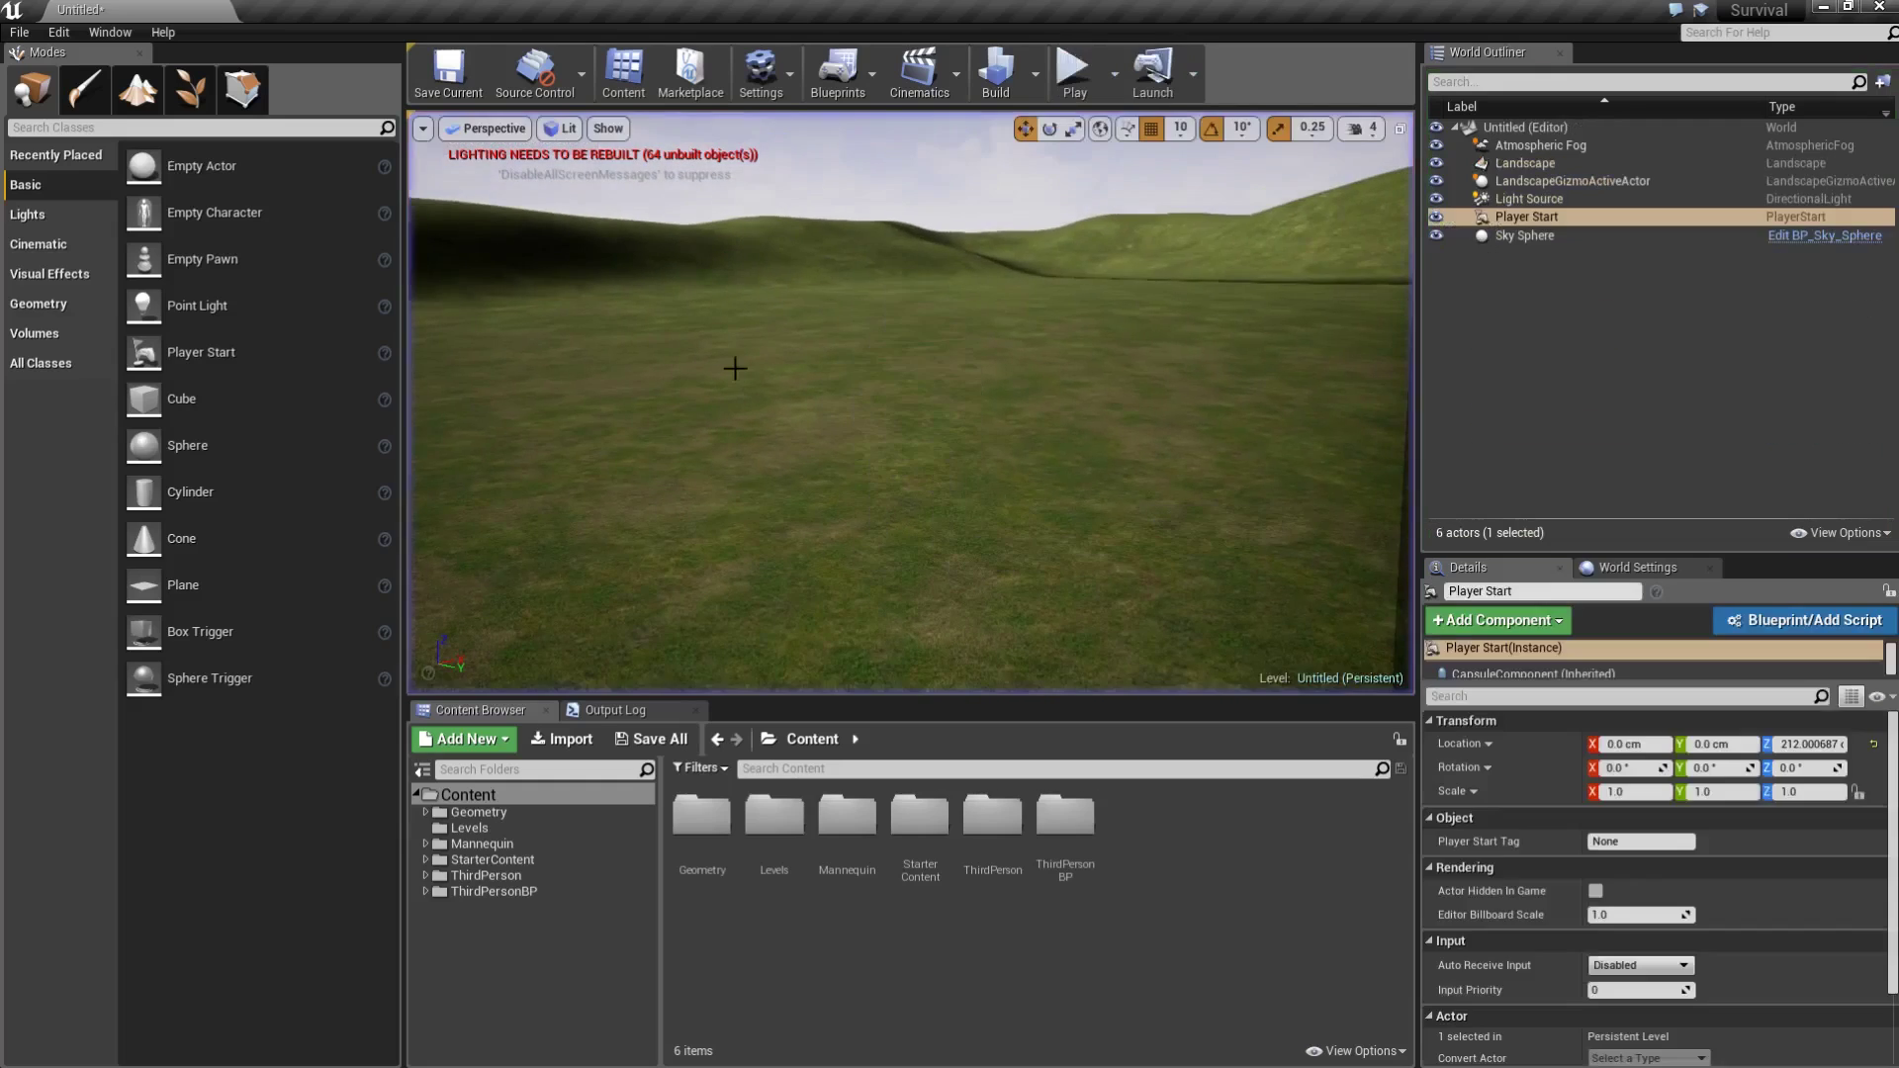
# Inspect the raised Player Start and its placement on the surrounding landscape from several viewpoints.
pyautogui.press('f')
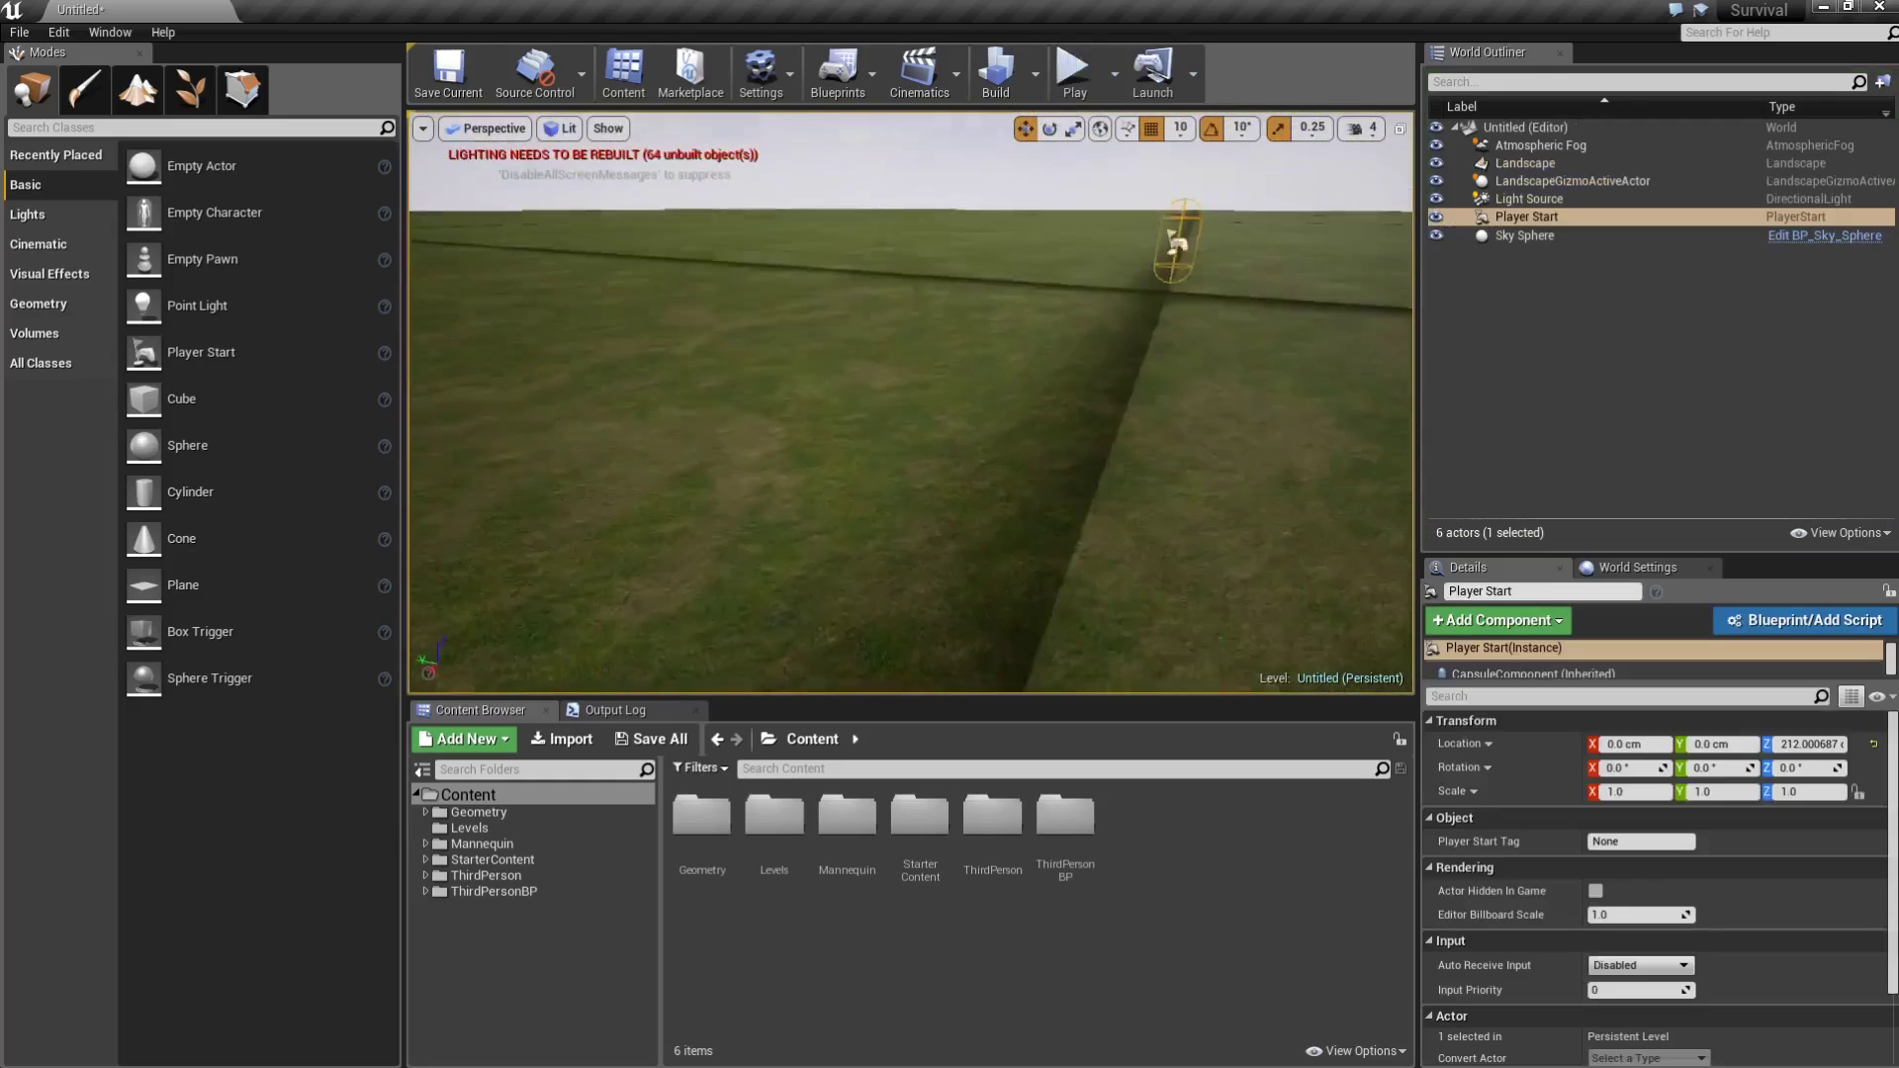
pyautogui.press('s')
pyautogui.moveTo(650, 372); pyautogui.dragTo(652, 251, button='right')
pyautogui.scroll(4, 650, 373)
pyautogui.moveTo(694, 368)
pyautogui.mouseDown(button='right')
pyautogui.moveTo(949, 238)
pyautogui.moveTo(708, 375)
pyautogui.mouseUp(button='right')
pyautogui.press('a')
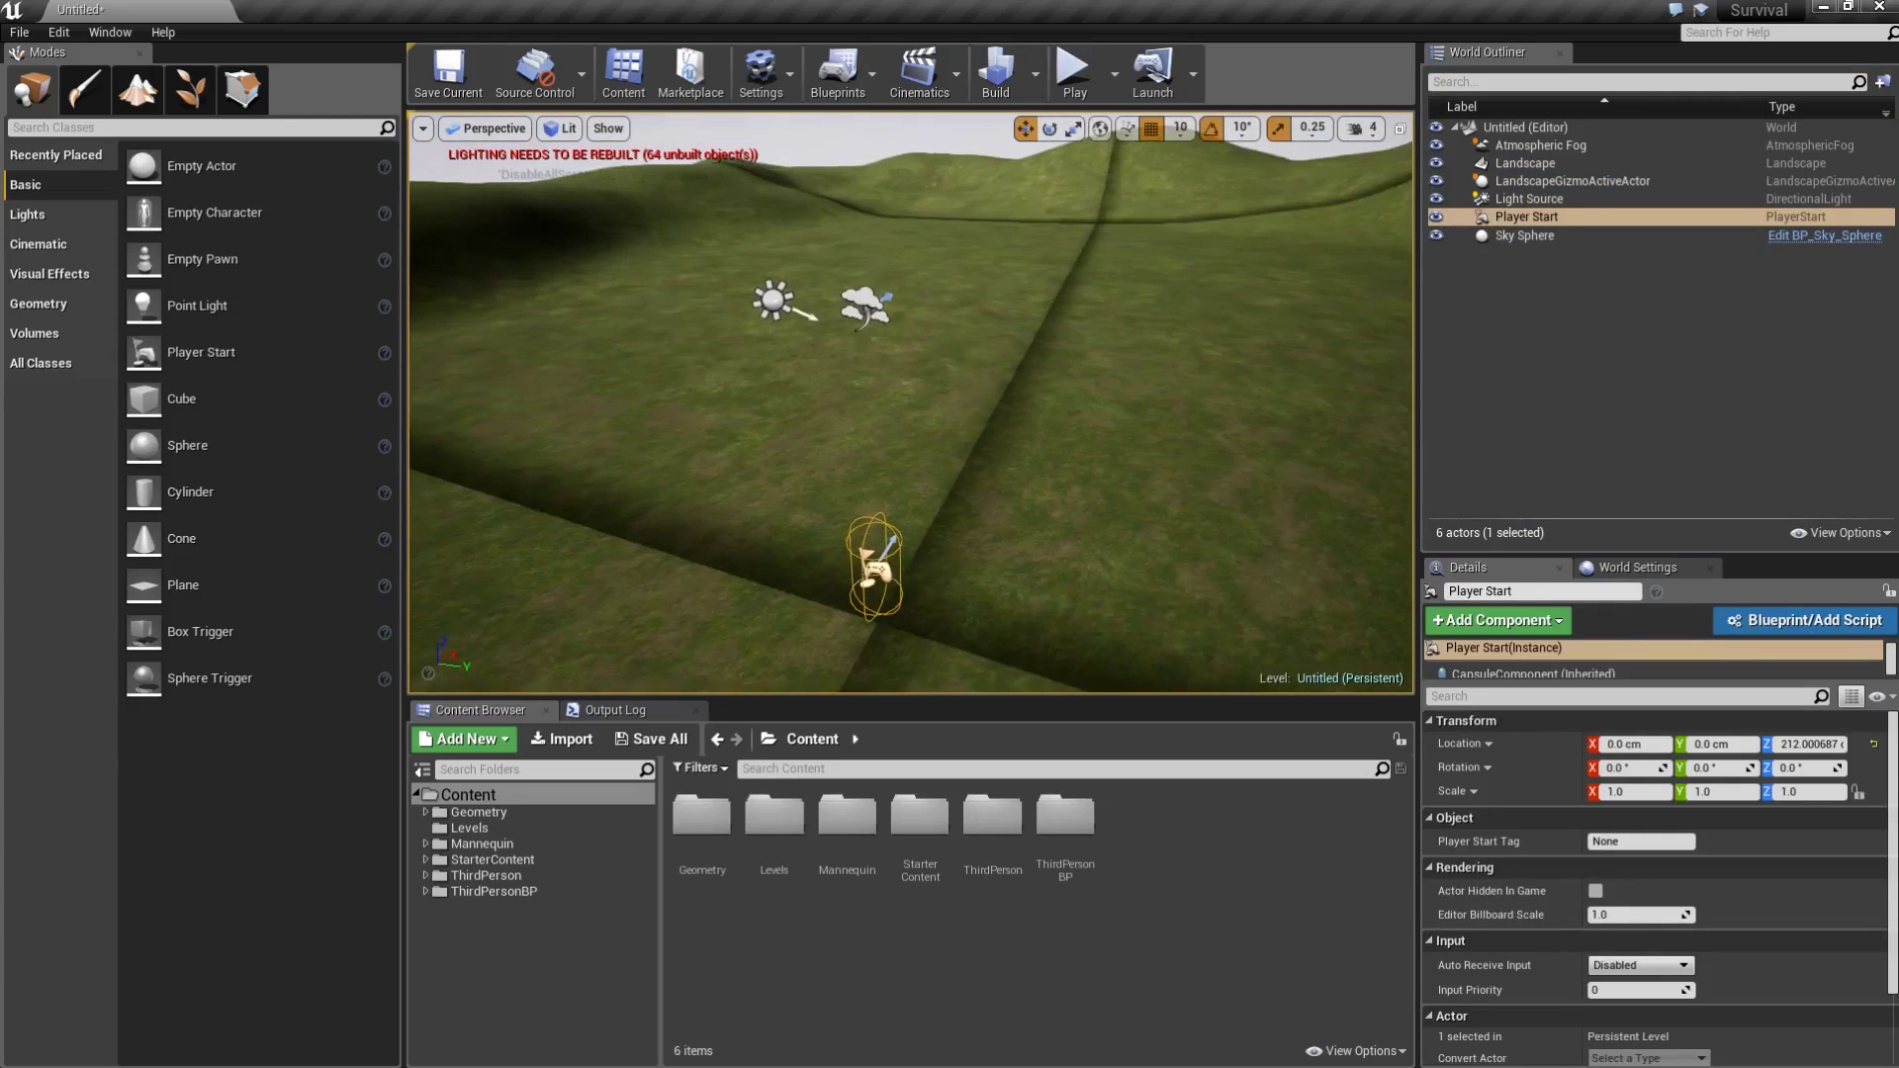
pyautogui.moveTo(855, 352); pyautogui.dragTo(801, 476, button='middle')
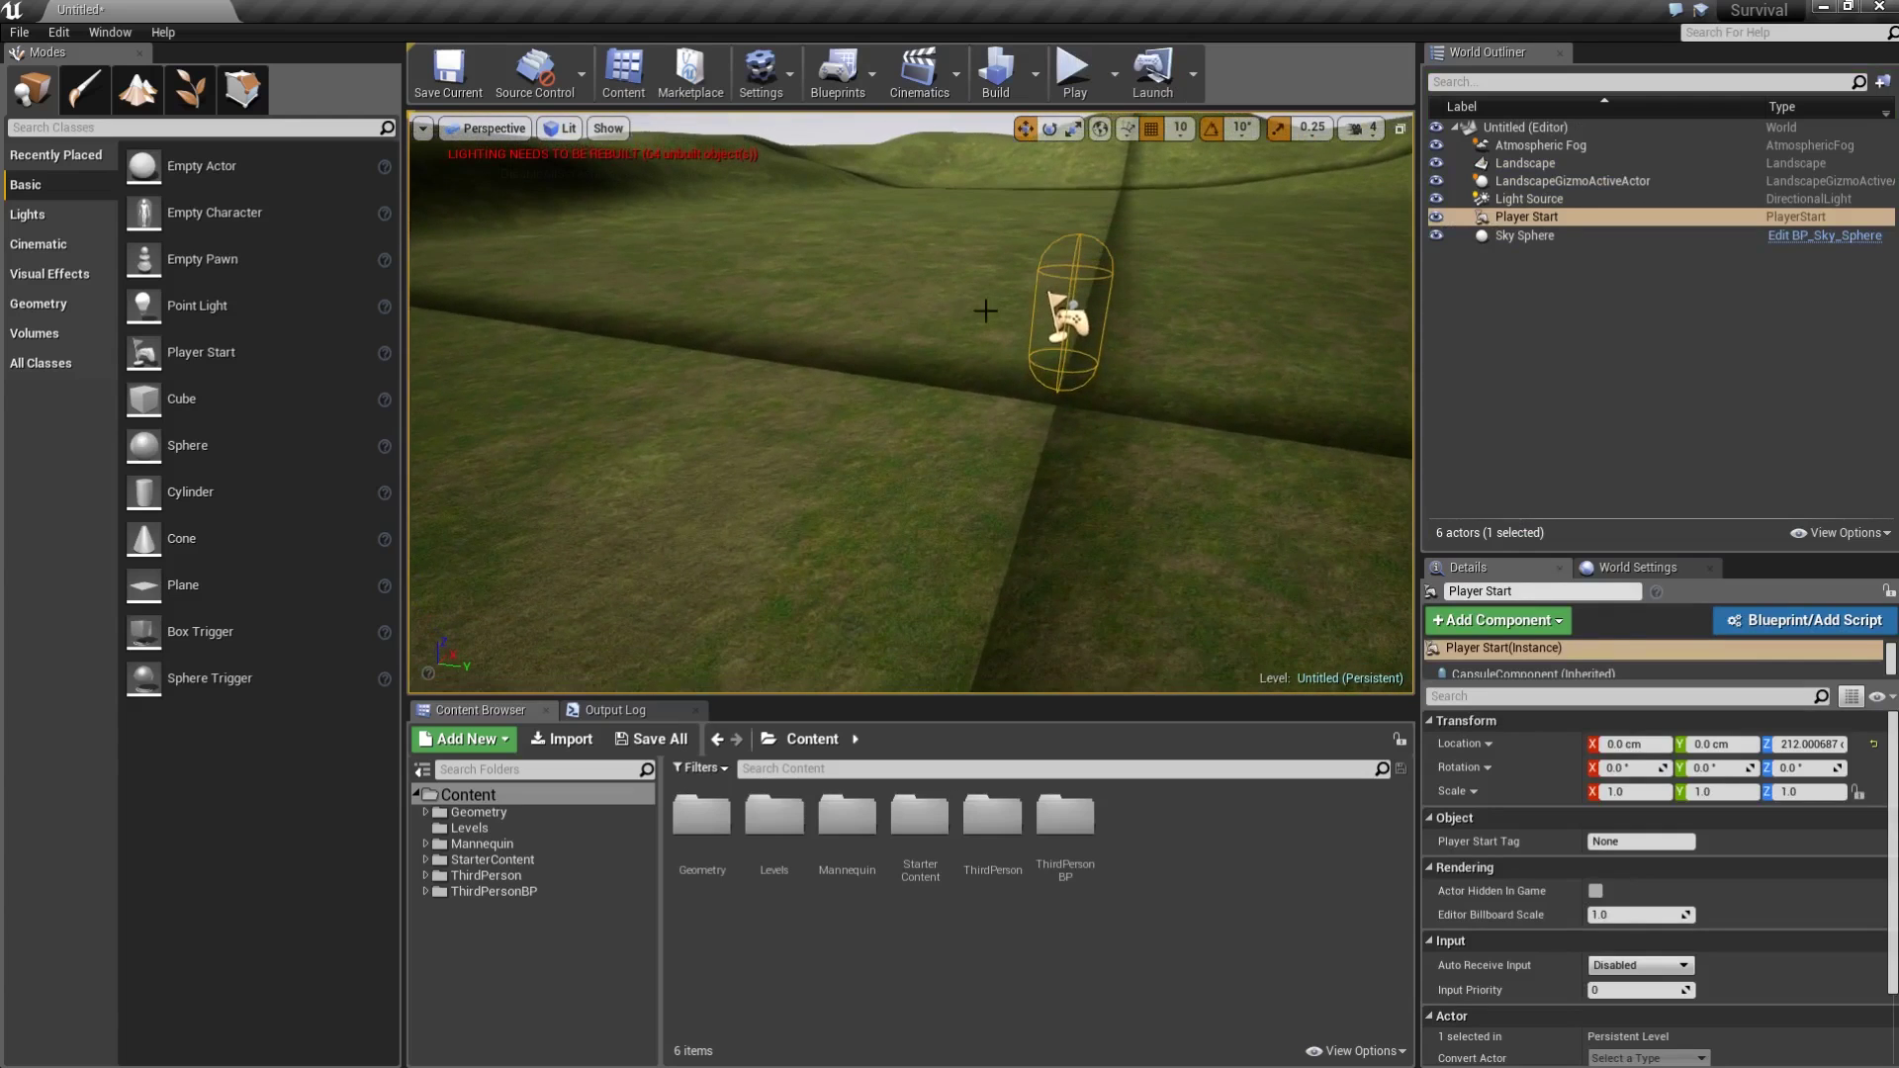
pyautogui.moveTo(984, 330); pyautogui.dragTo(1041, 332, button='right')
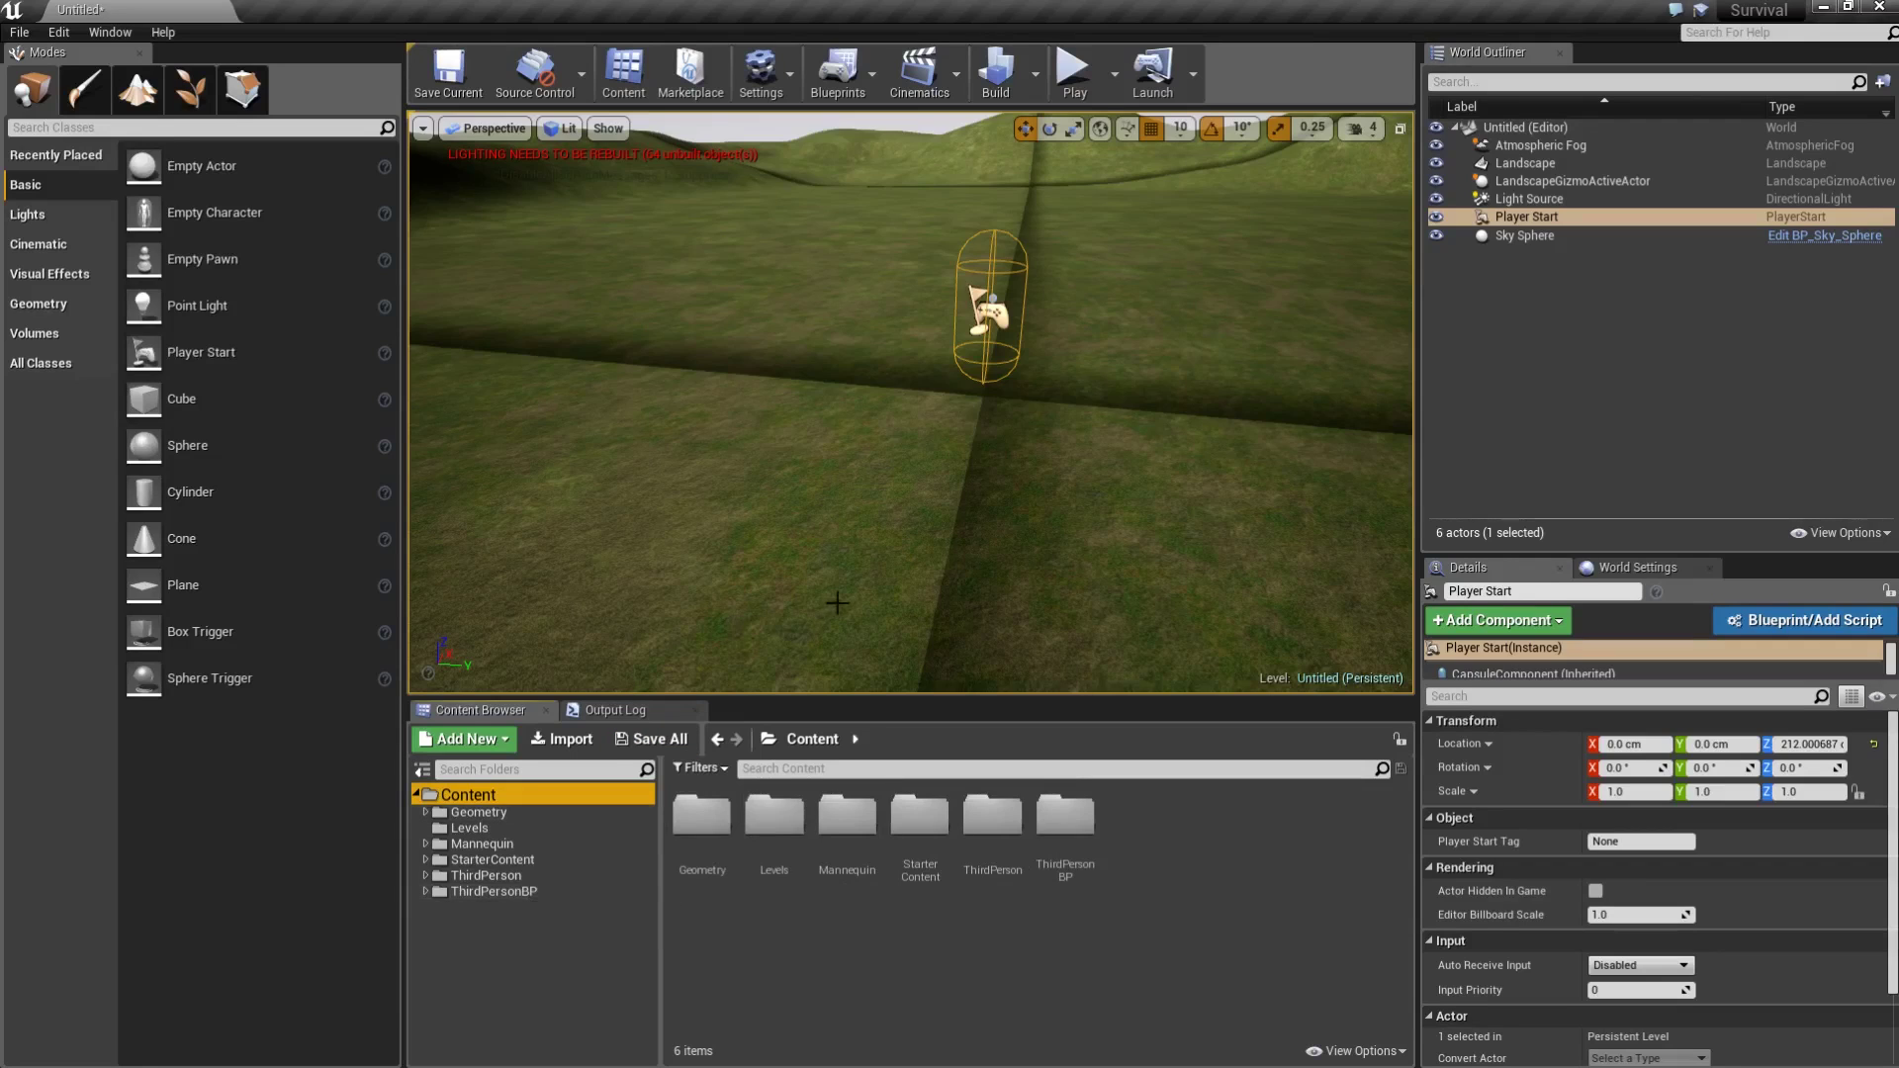
pyautogui.moveTo(836, 603); pyautogui.dragTo(855, 571, button='right')
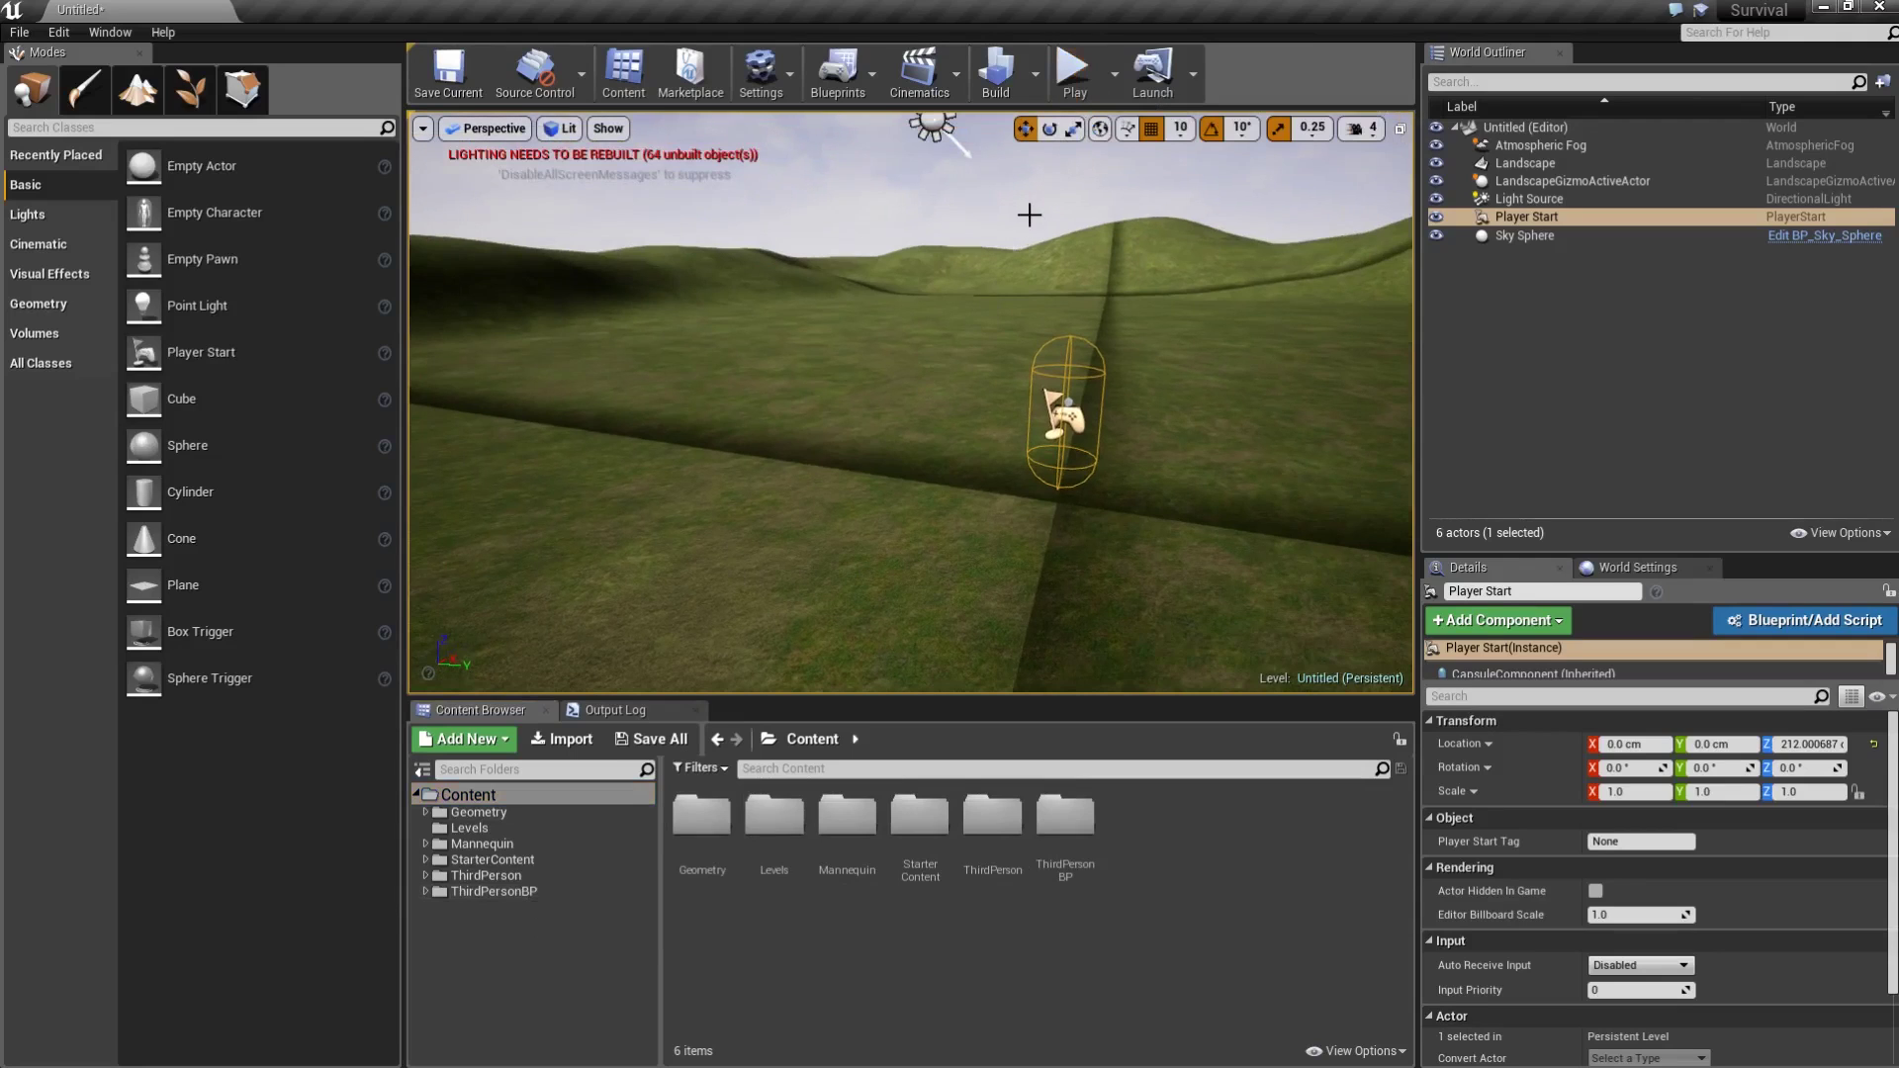
# Play-test the level by running the character forward from the Player Start, and end the session.
pyautogui.hotkey('alt', 'p')
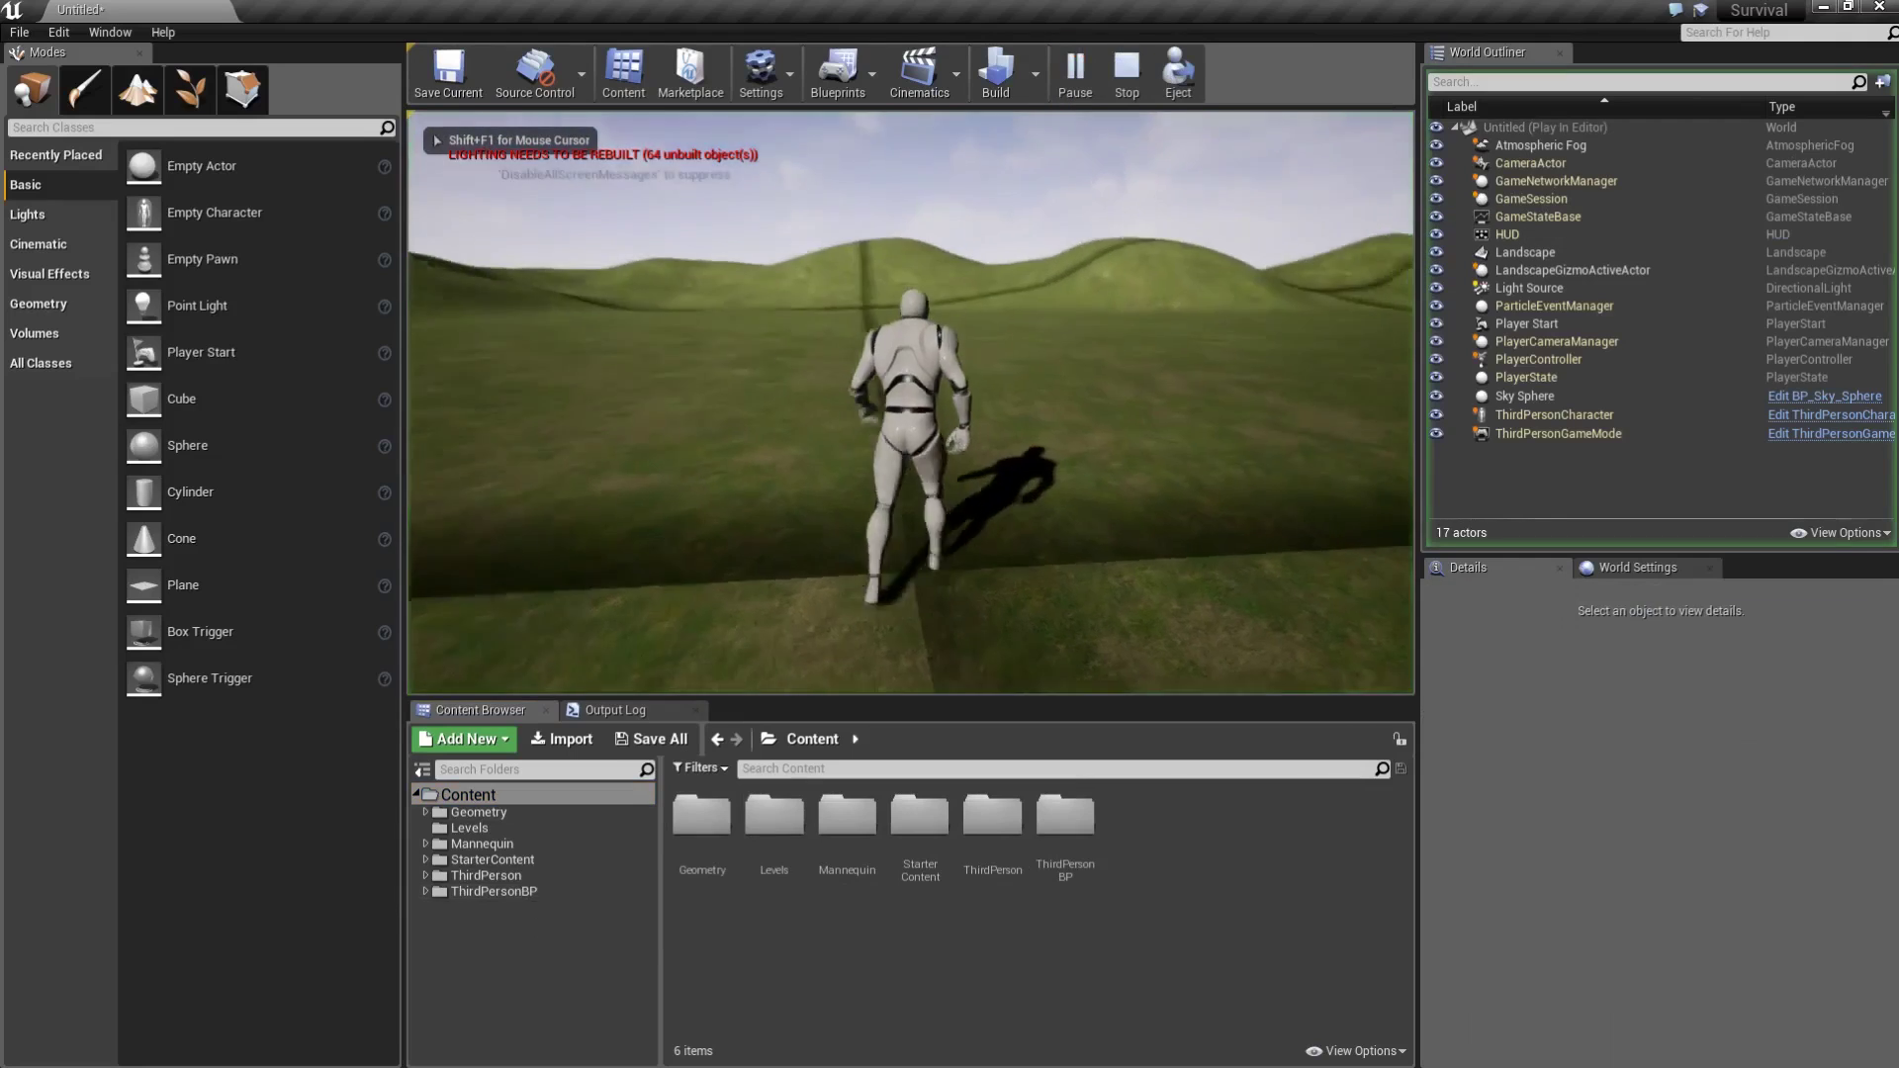
pyautogui.press('w')
pyautogui.press('Escape')
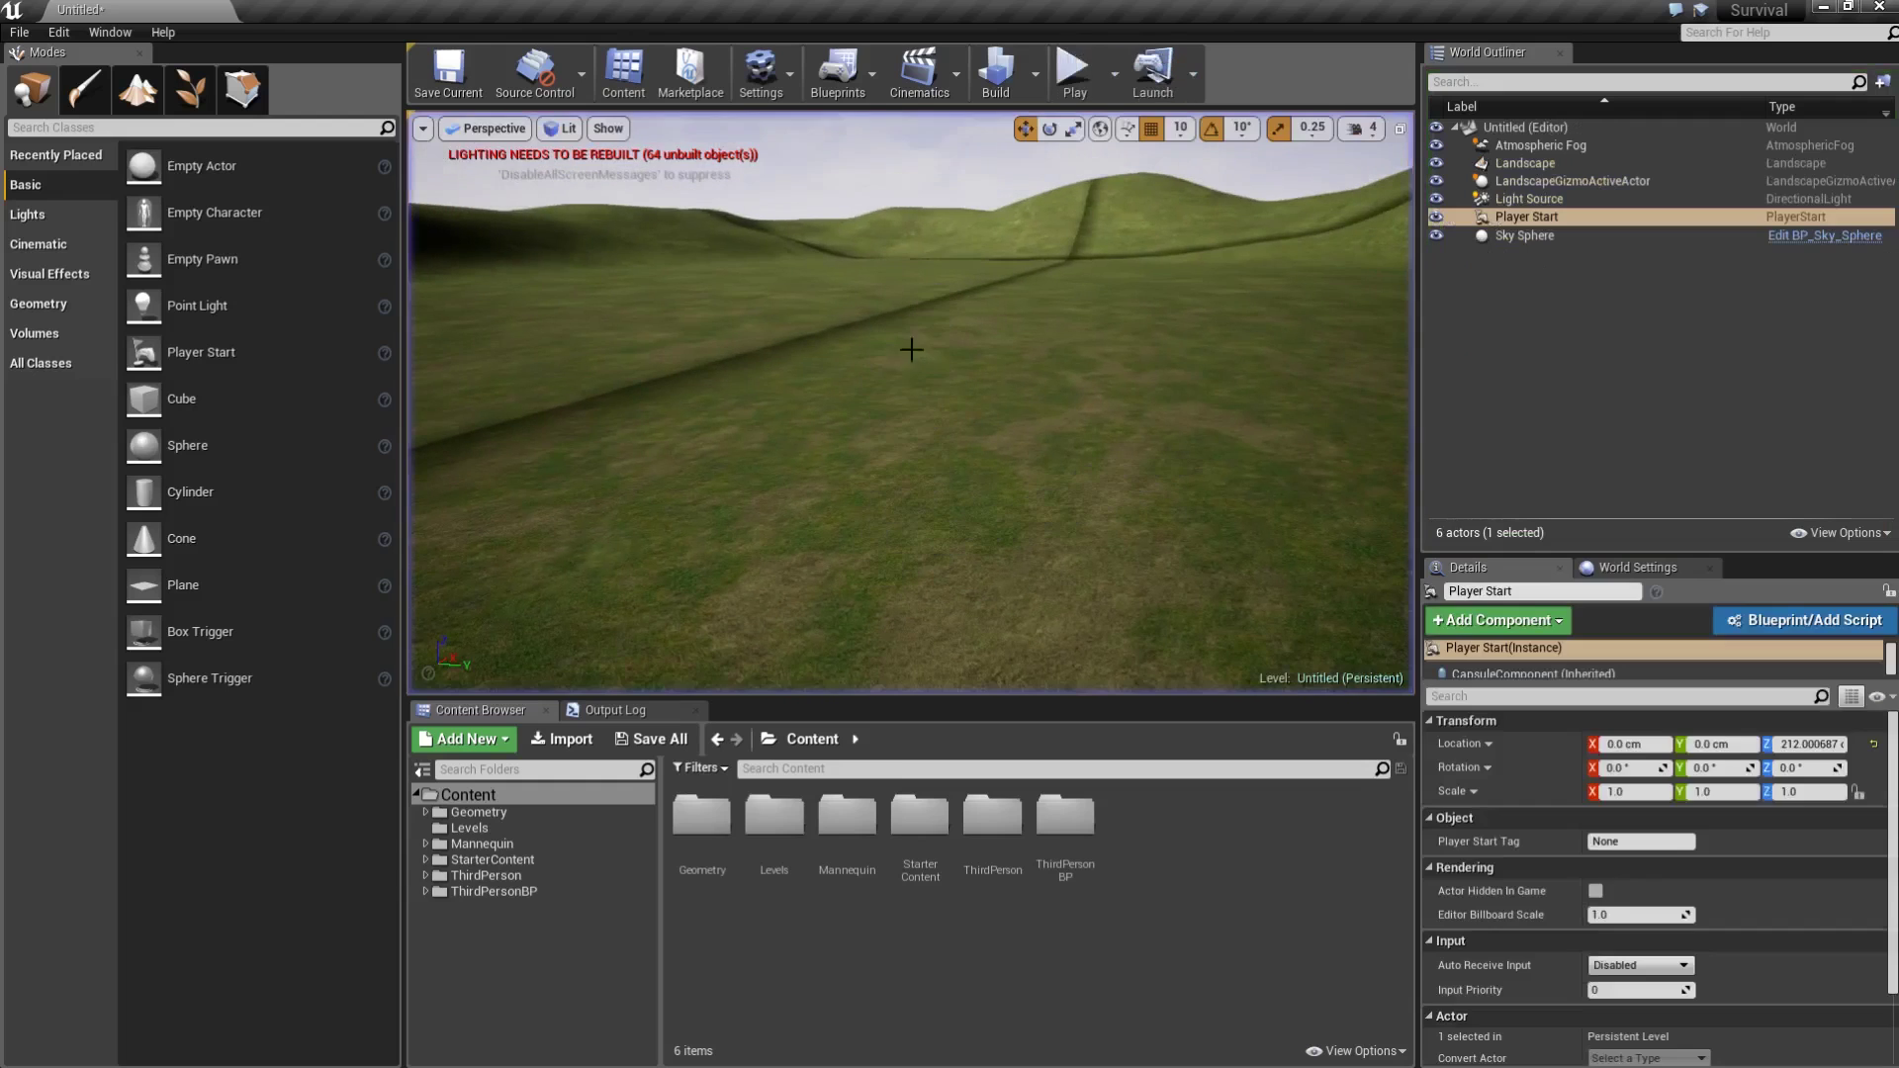
# Open the ThirdPersonCharacter blueprint from the Blueprints folder of ThirdPersonBP.
pyautogui.click(496, 893)
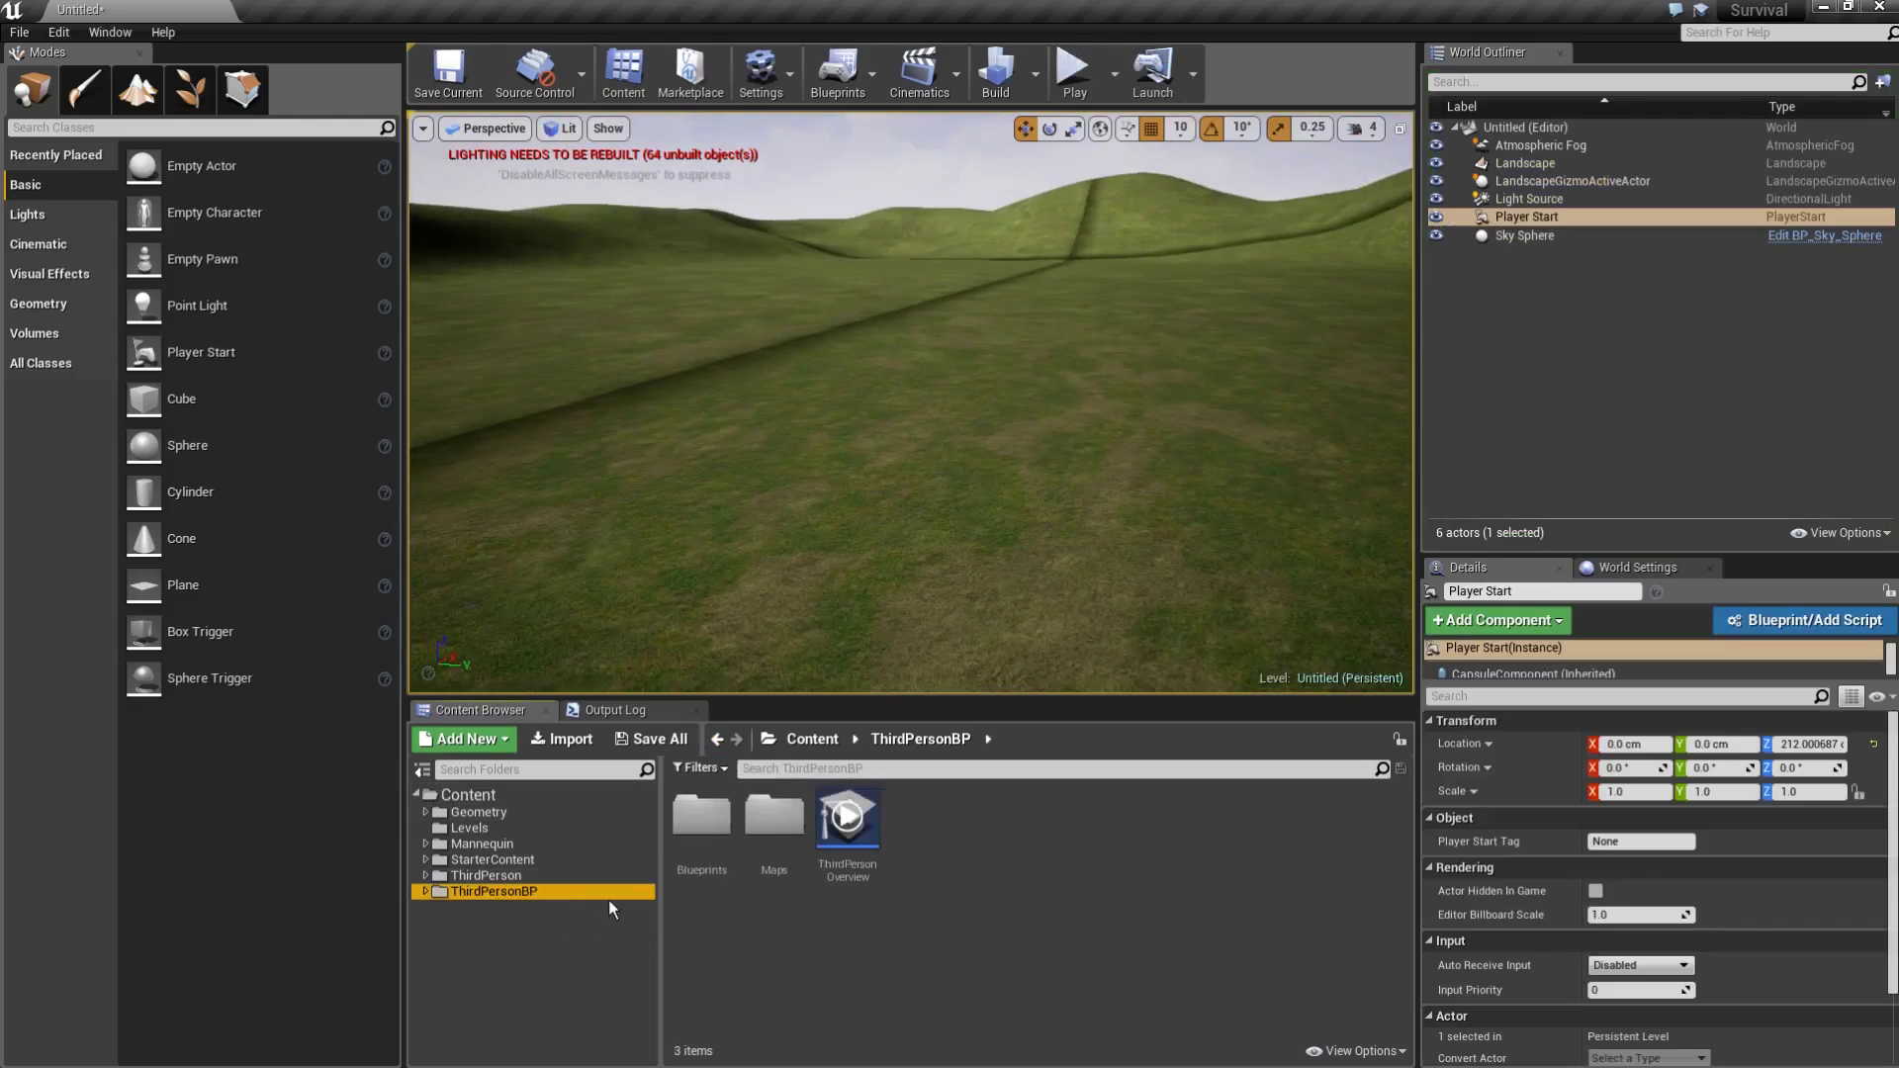
pyautogui.doubleClick(702, 819)
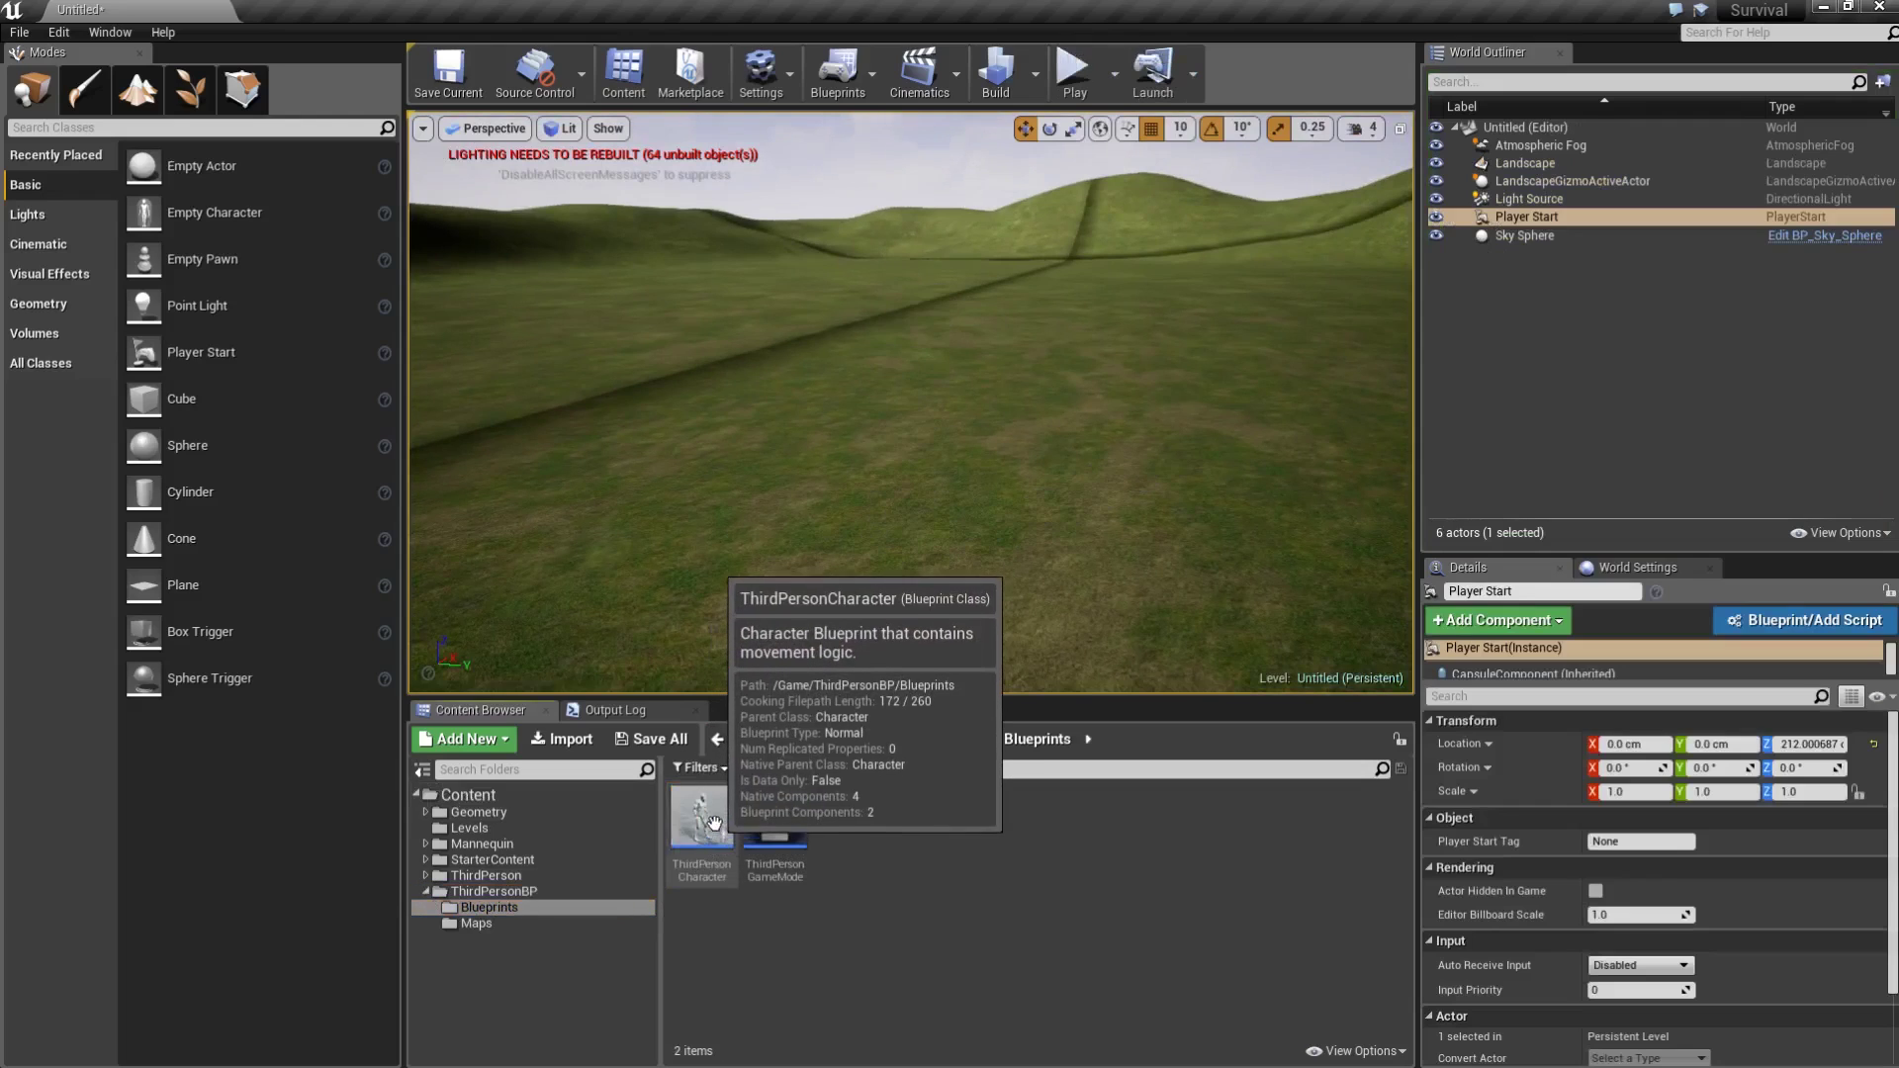
pyautogui.doubleClick(714, 823)
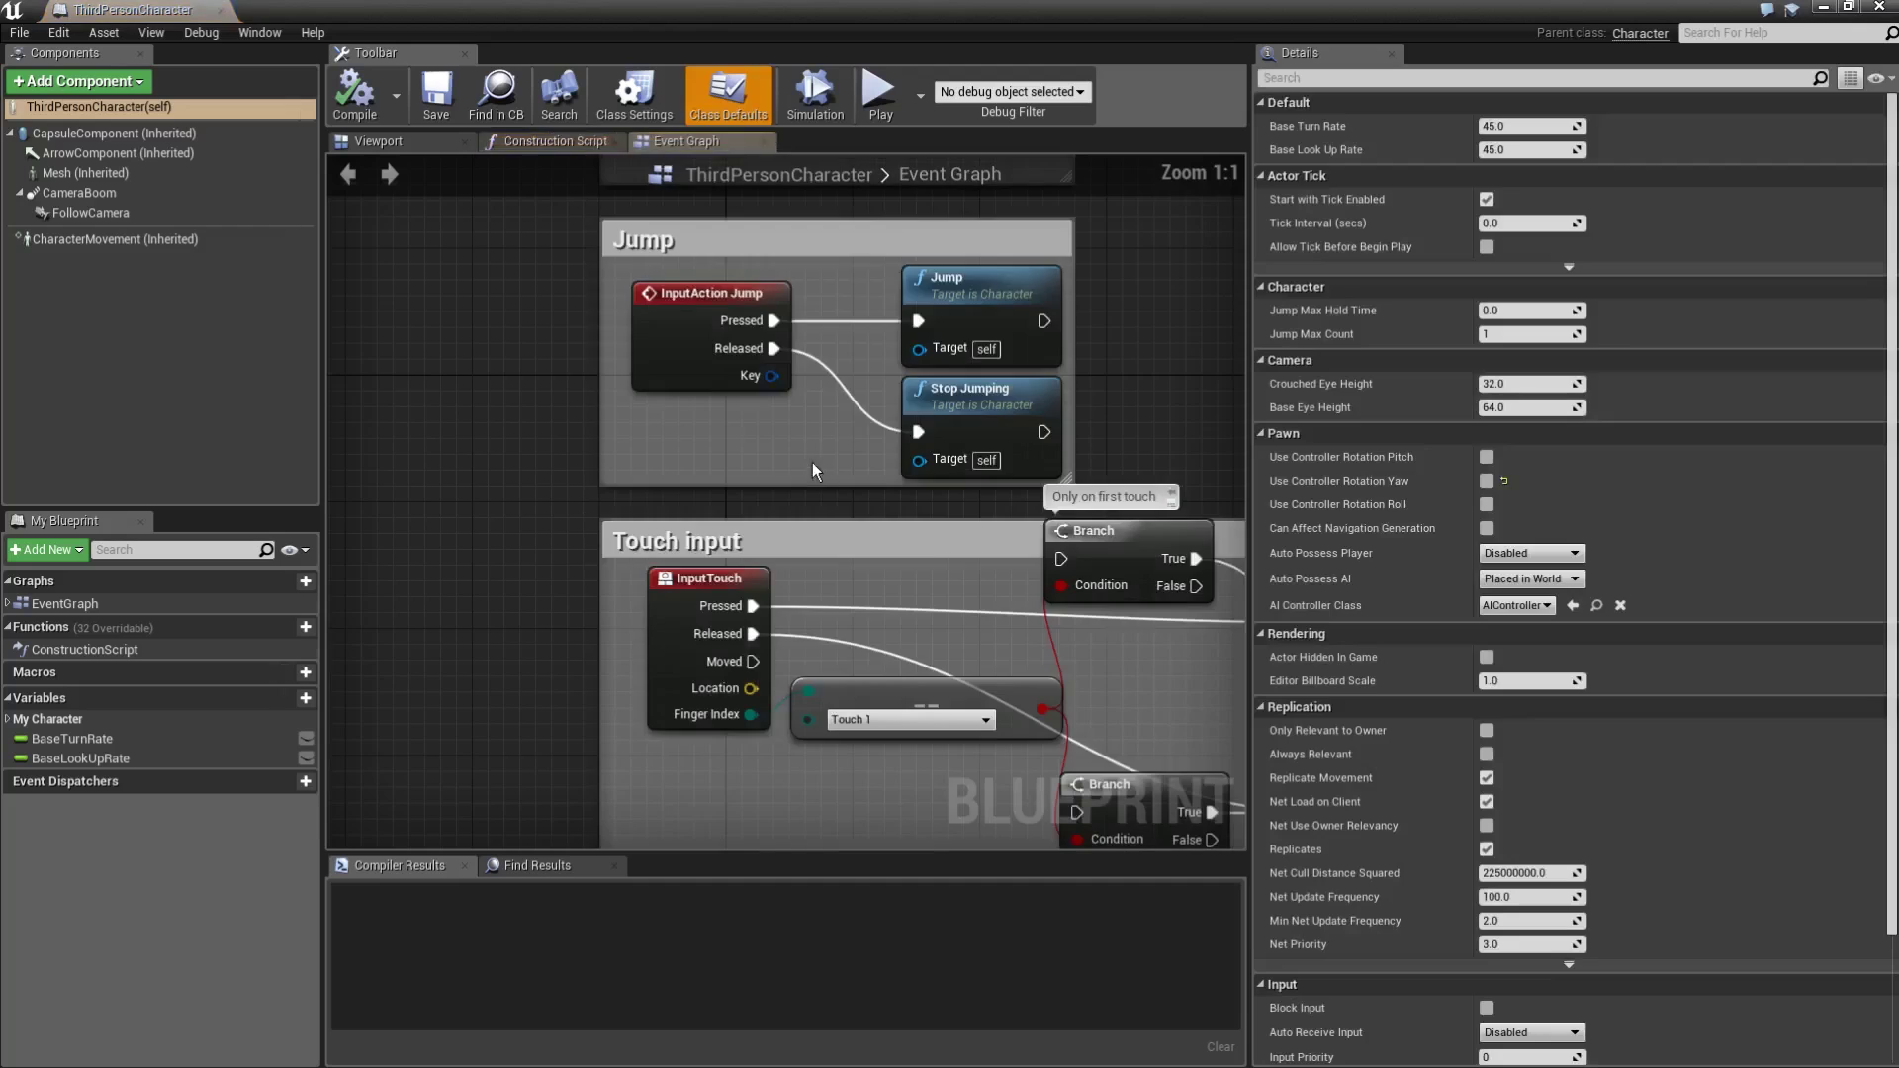
# Examine the overall layout of the input node groups in the ThirdPersonCharacter Event Graph.
pyautogui.scroll(-8, 813, 463)
pyautogui.moveTo(953, 574); pyautogui.dragTo(799, 755, button='right')
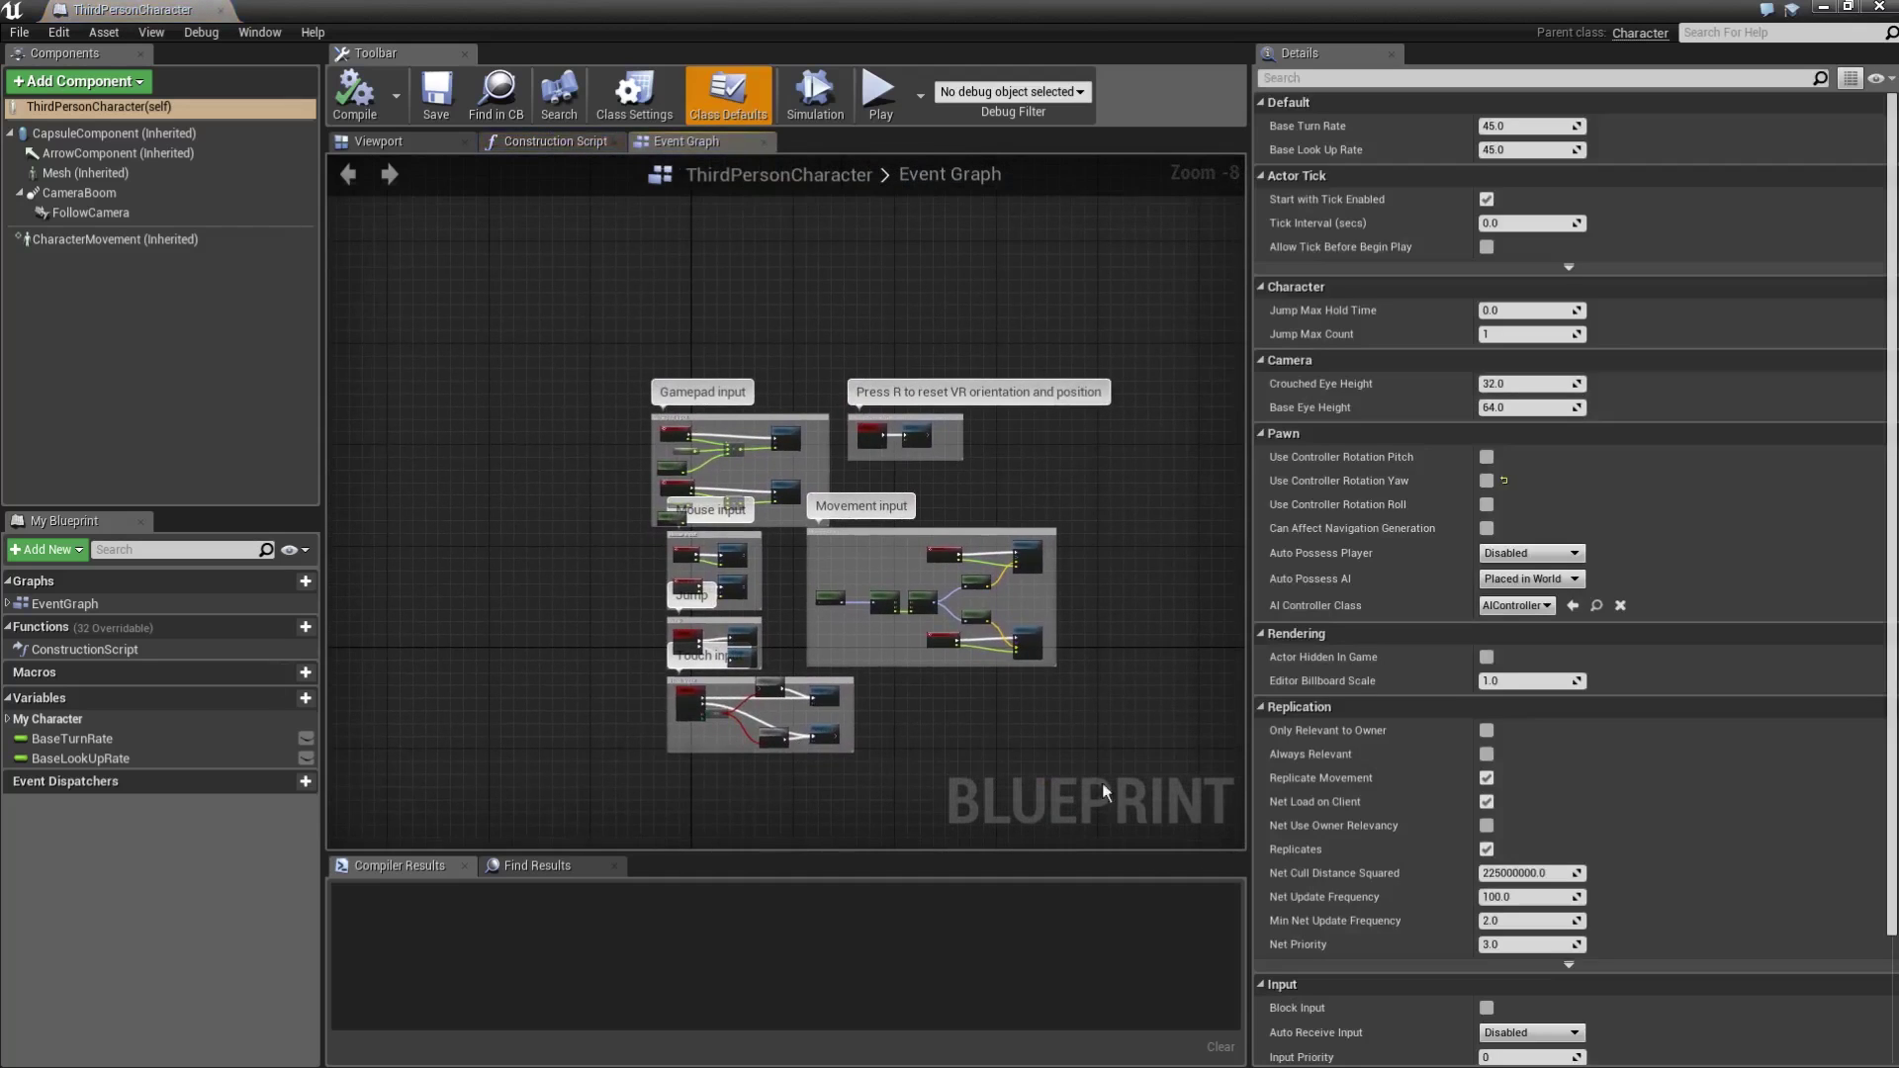
pyautogui.moveTo(1102, 782); pyautogui.dragTo(554, 314)
pyautogui.scroll(5, 732, 514)
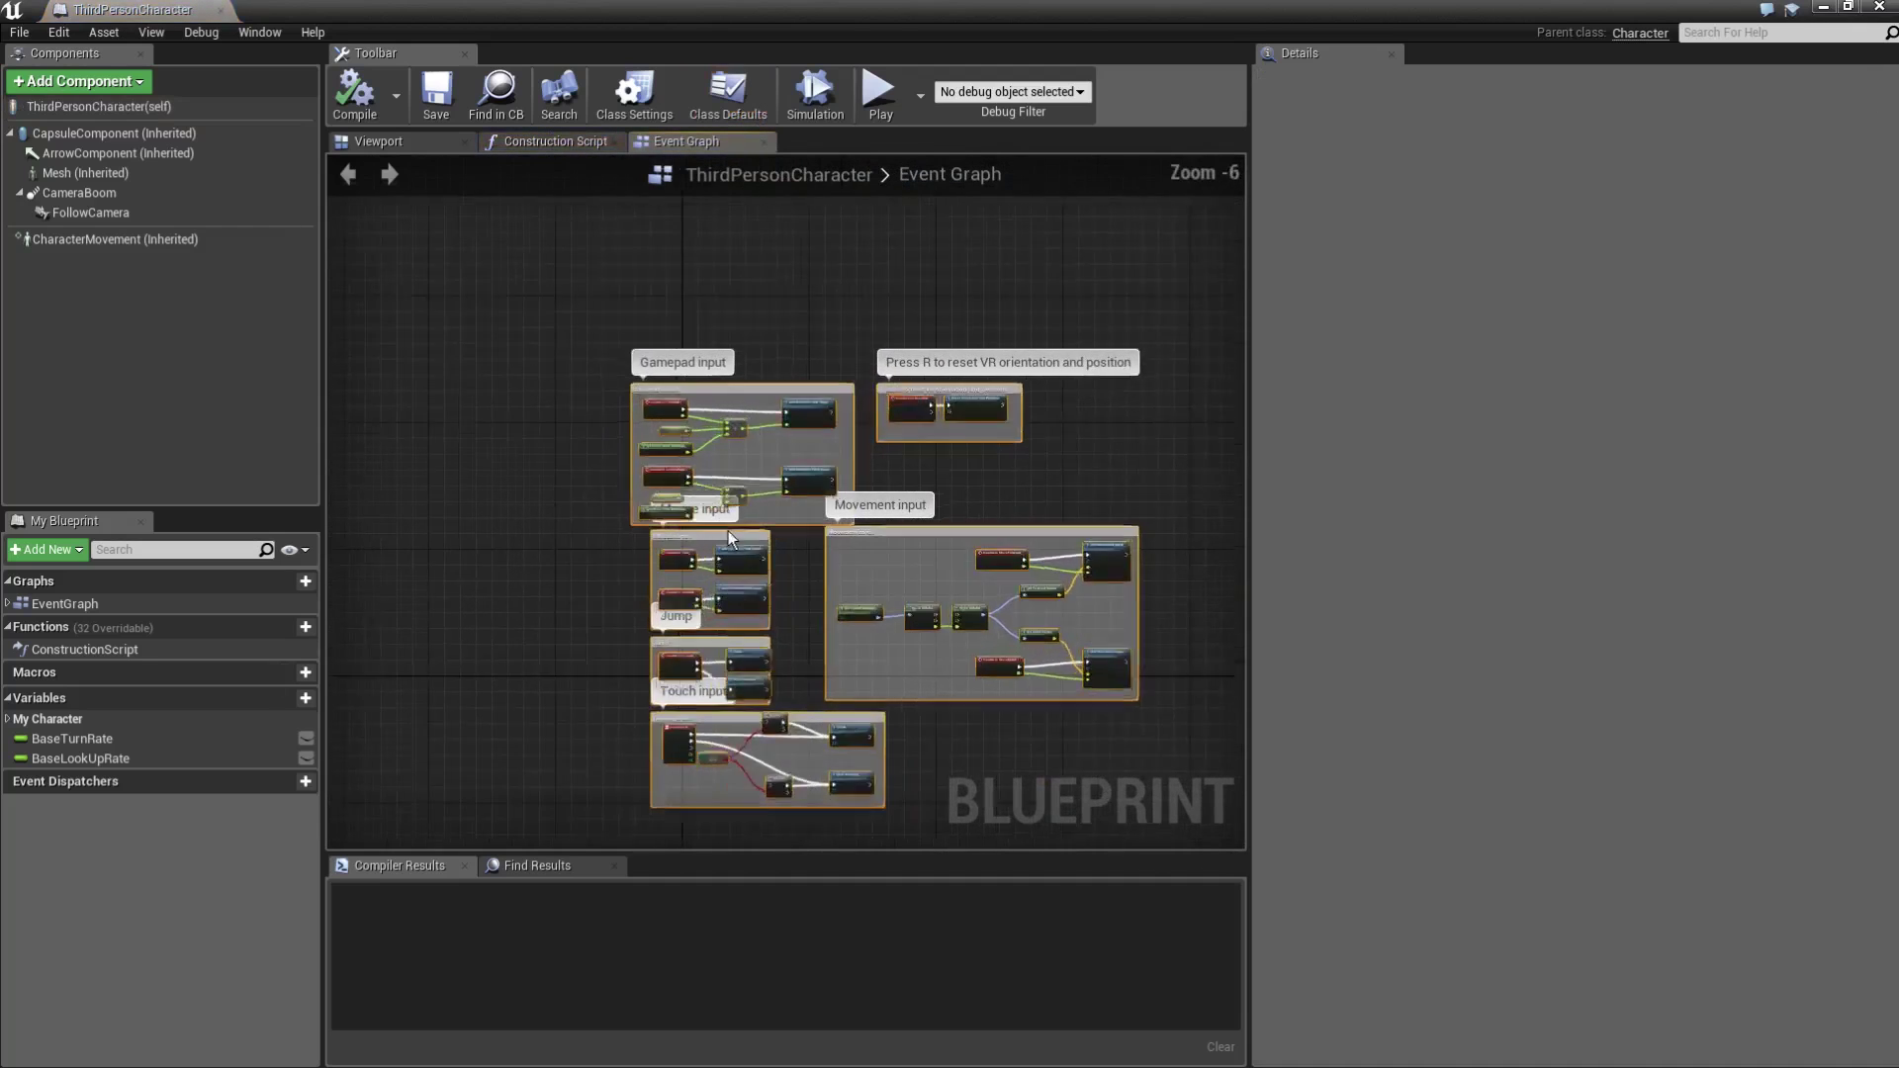
pyautogui.scroll(-4, 768, 633)
pyautogui.moveTo(886, 618); pyautogui.dragTo(827, 549, button='right')
pyautogui.moveTo(1138, 767); pyautogui.dragTo(568, 267)
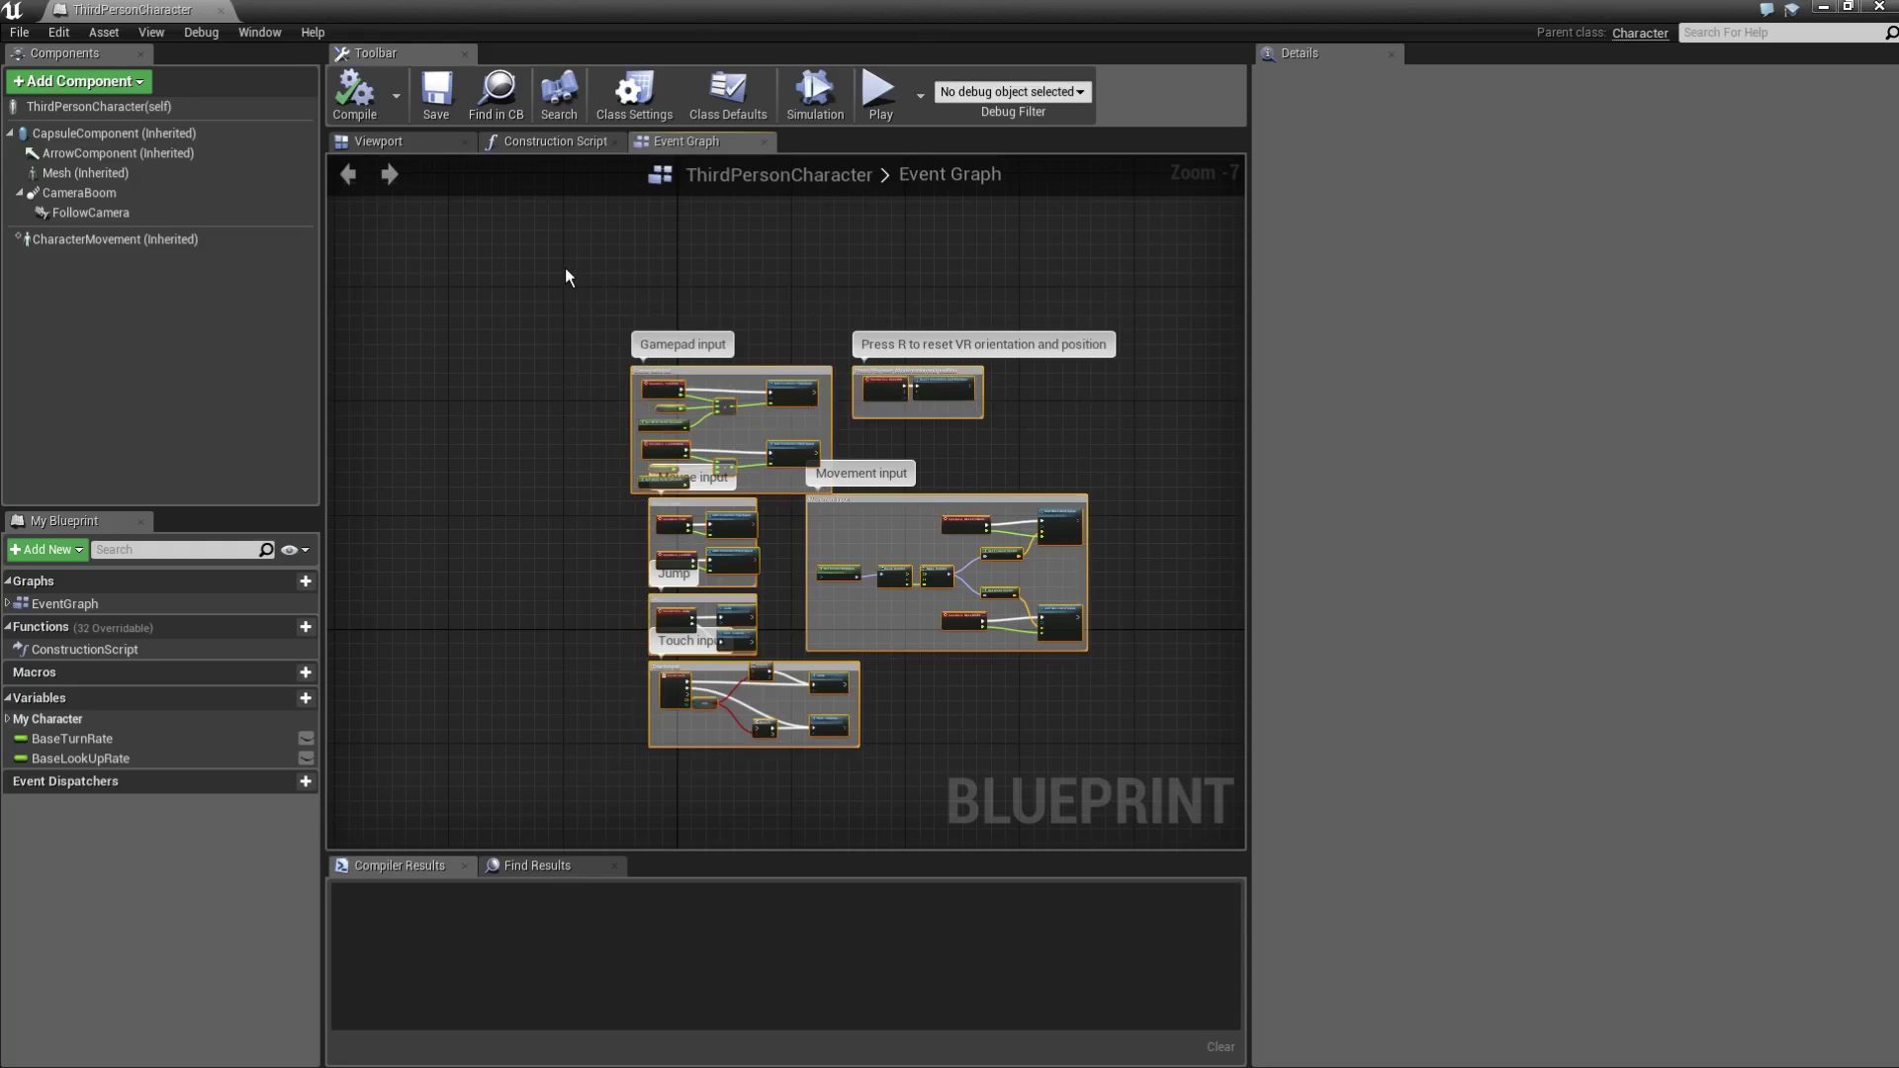
pyautogui.click(374, 93)
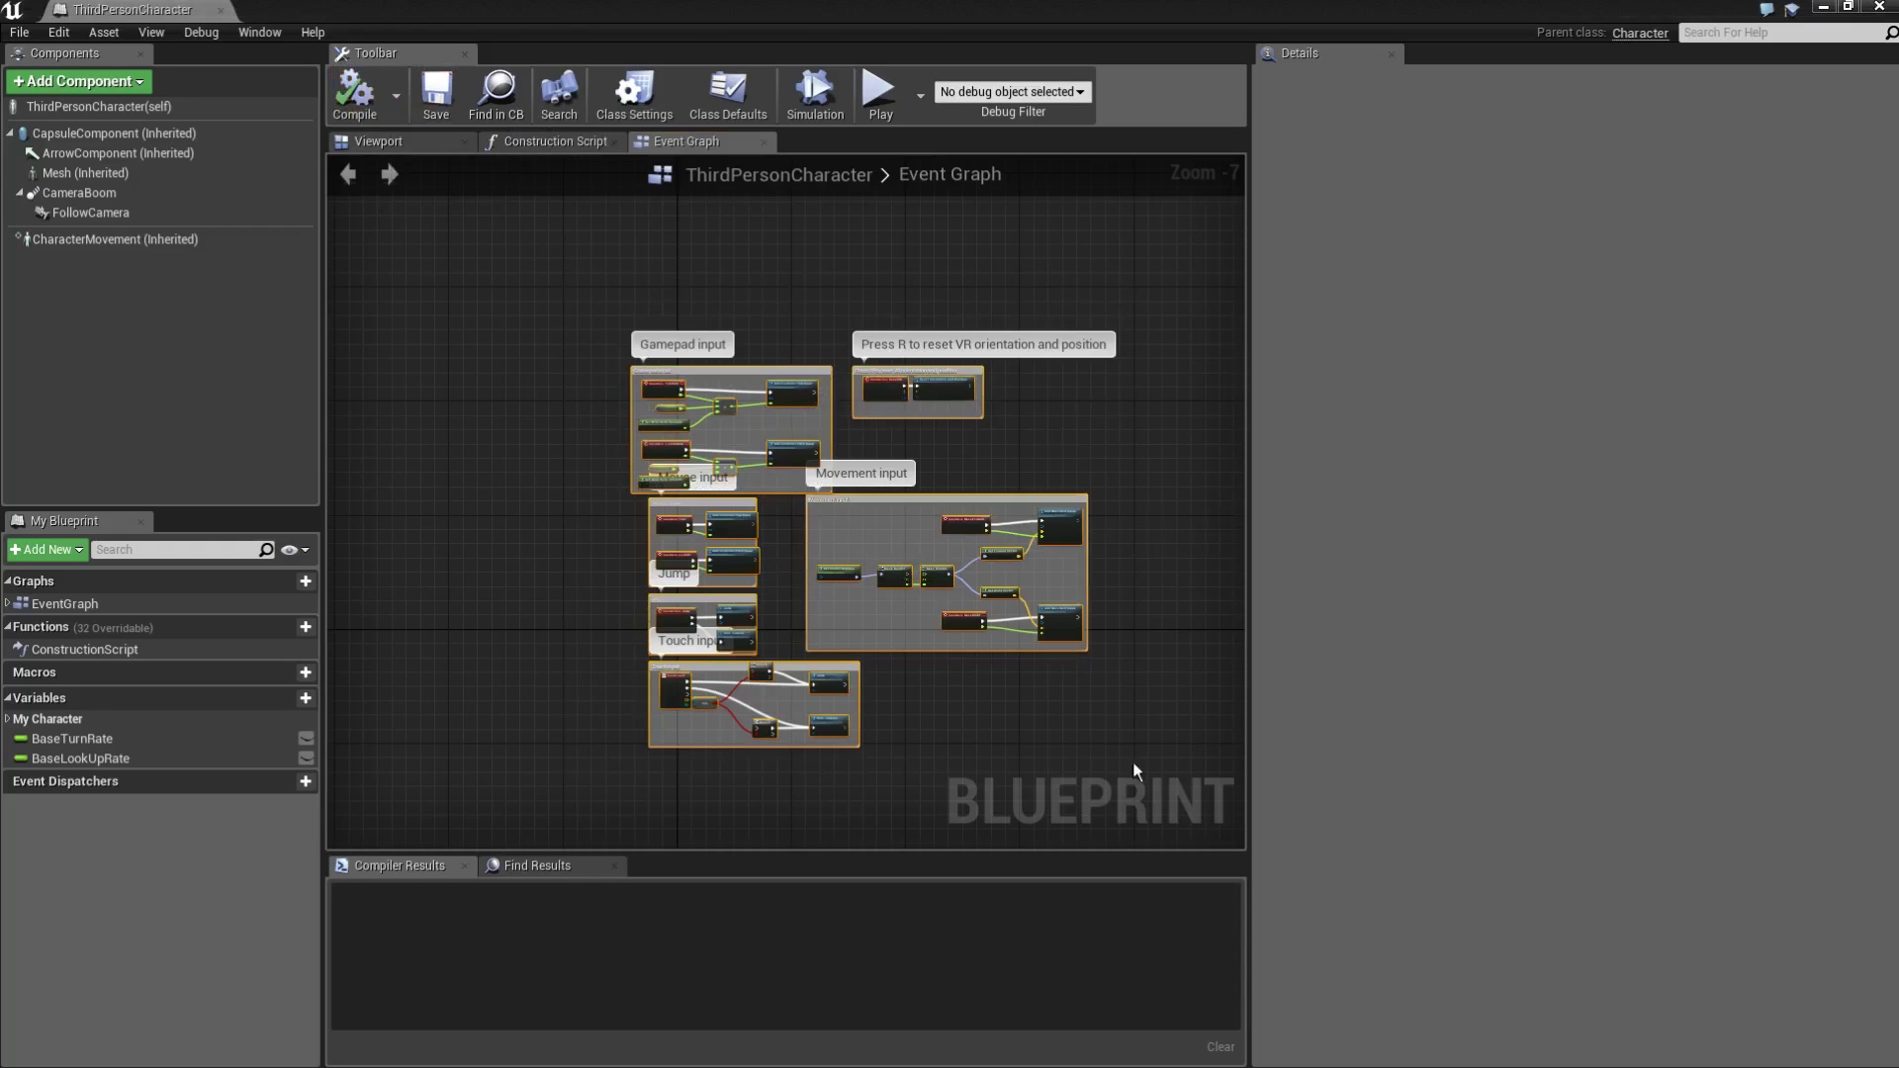
pyautogui.moveTo(1135, 771); pyautogui.dragTo(608, 312)
pyautogui.scroll(3, 696, 574)
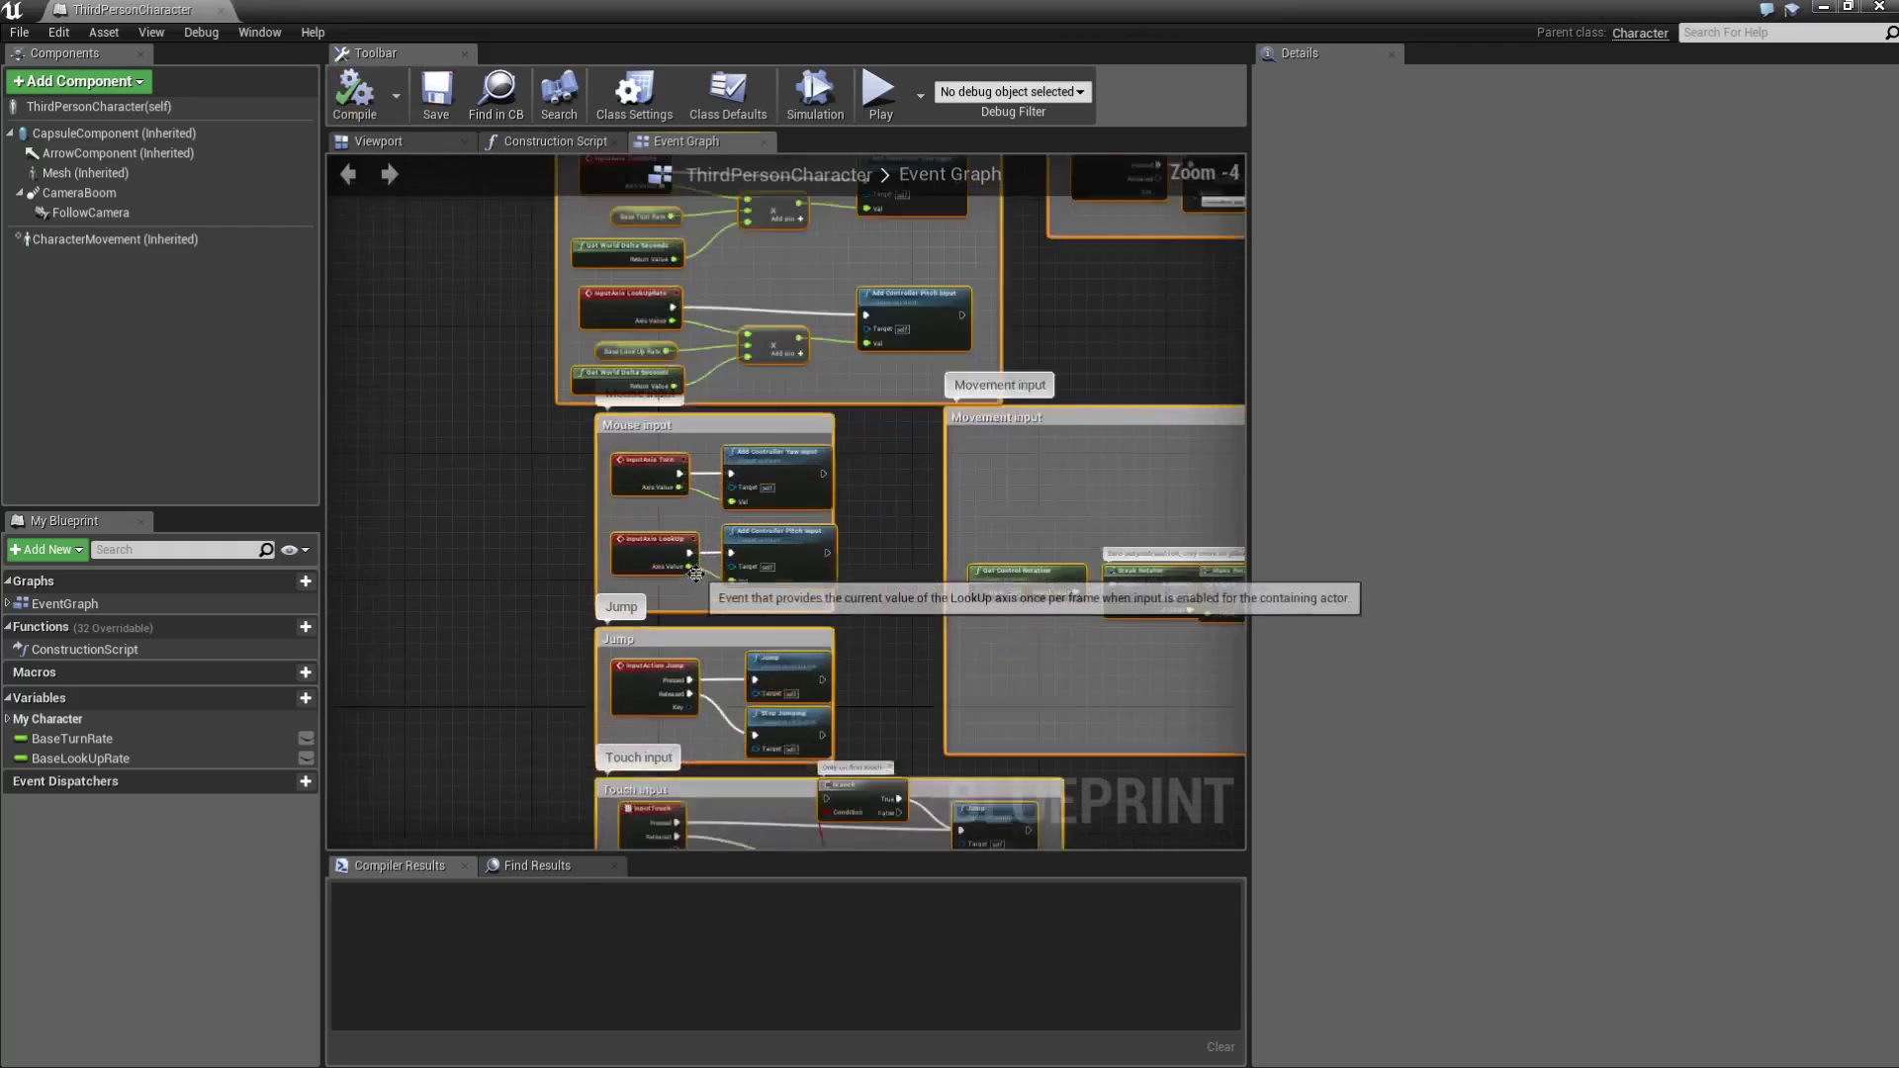
pyautogui.scroll(1, 696, 574)
# Examine the Jump, Mouse input and Movement input node groups of the Event Graph up close.
pyautogui.click(484, 671)
pyautogui.moveTo(465, 675); pyautogui.dragTo(713, 411, button='right')
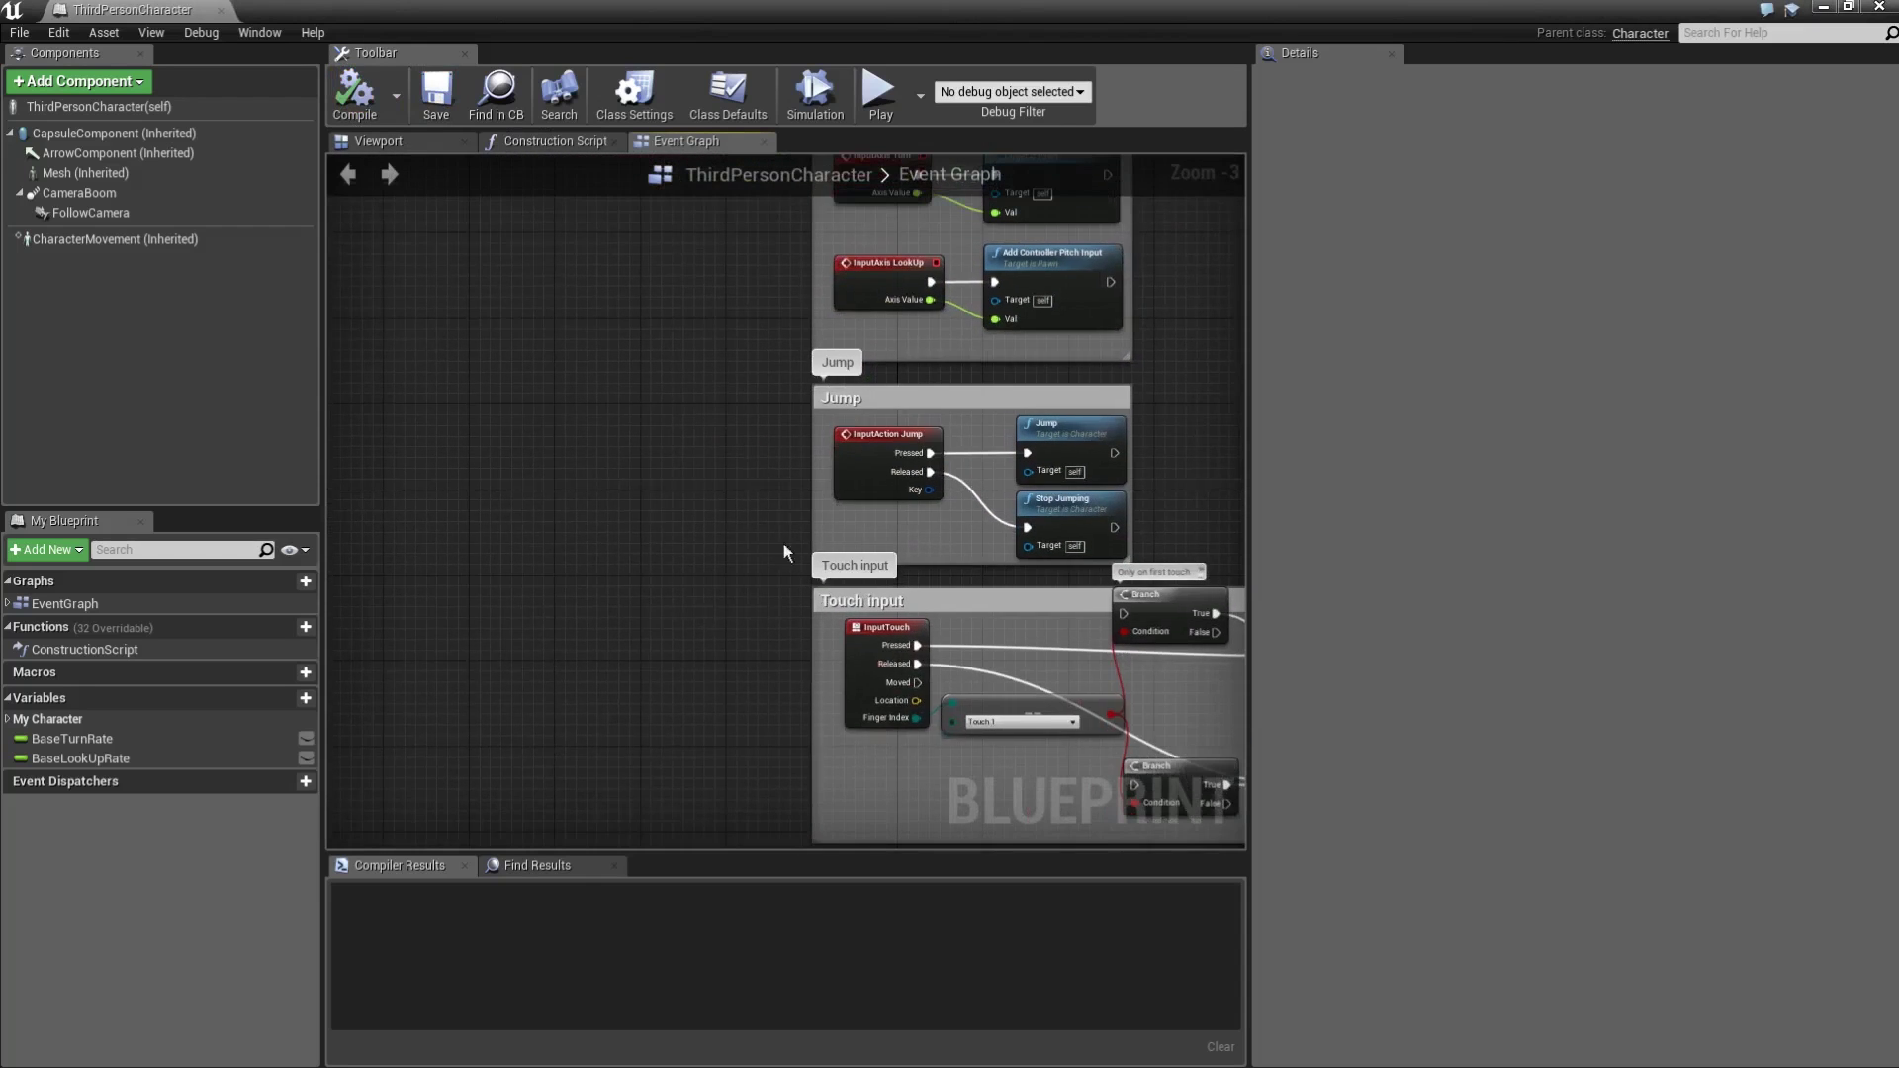
pyautogui.moveTo(874, 507); pyautogui.dragTo(1189, 374)
pyautogui.moveTo(1132, 362); pyautogui.dragTo(834, 455, button='right')
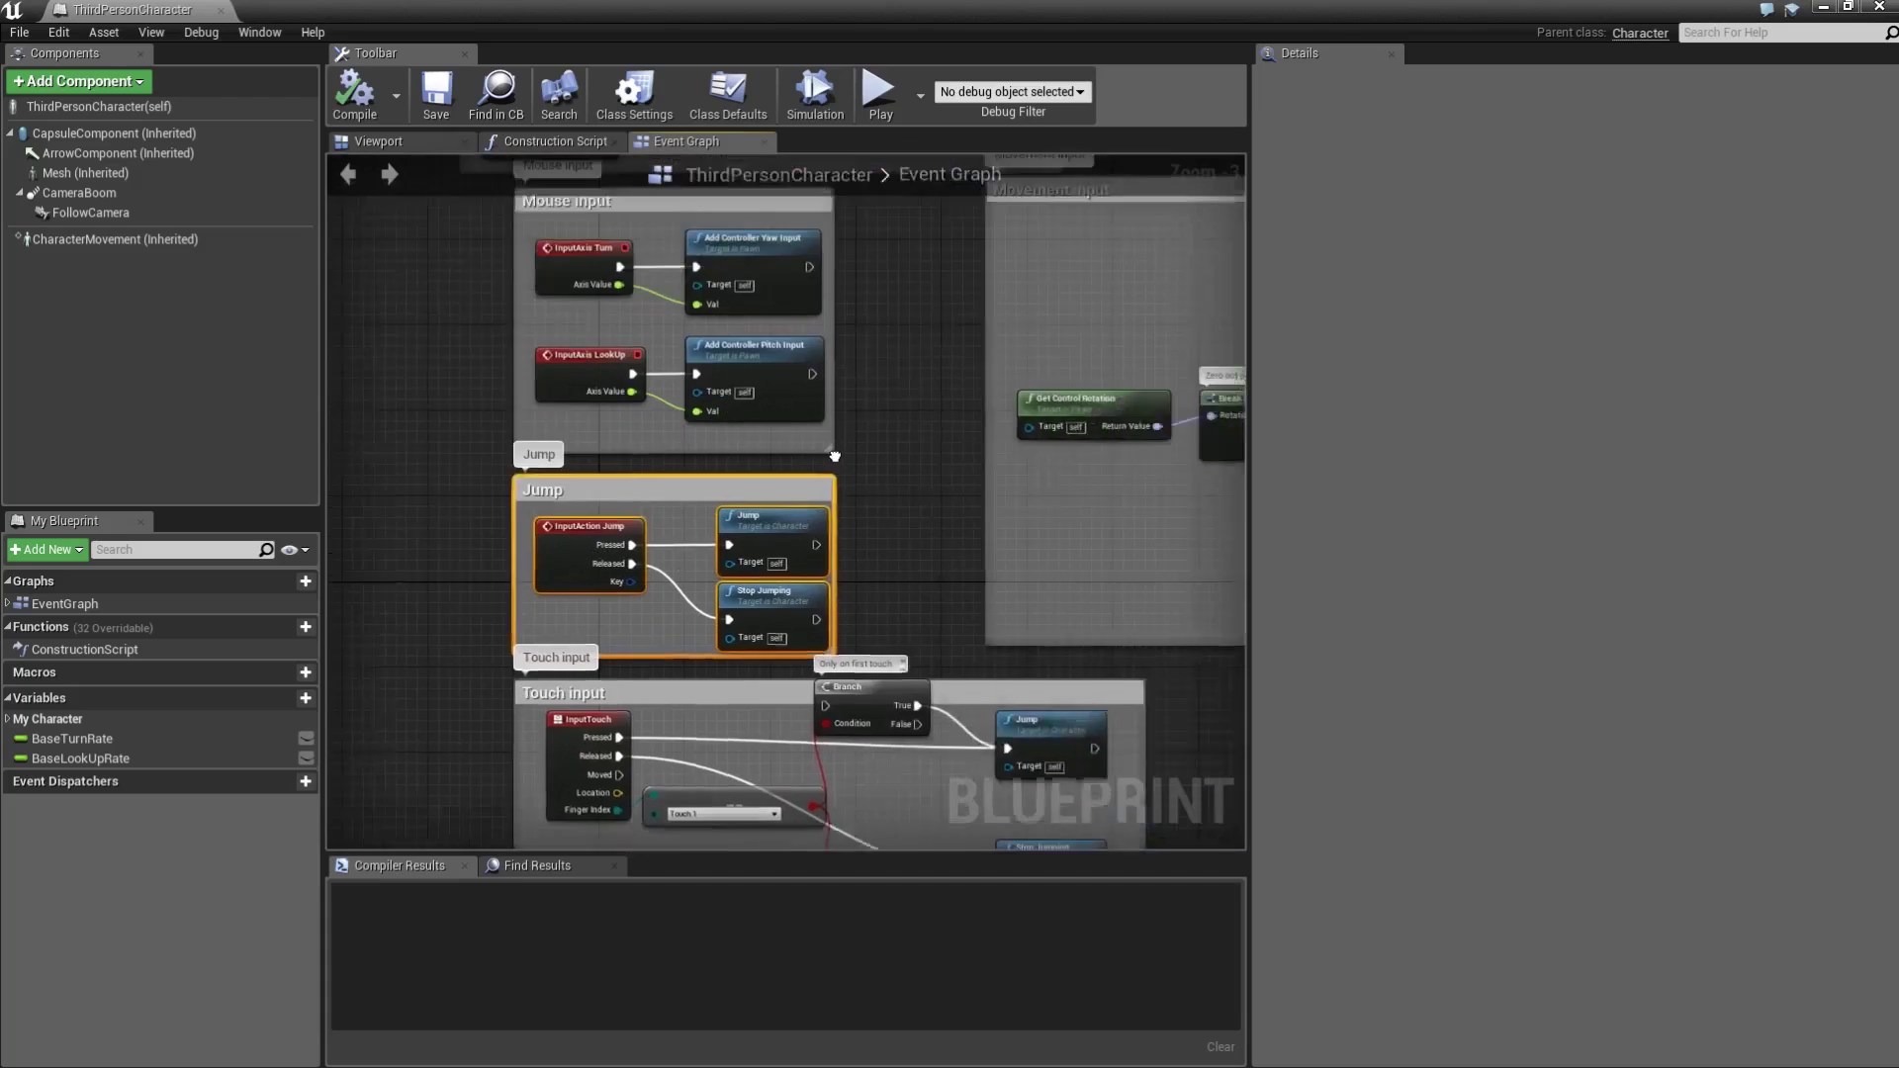
pyautogui.scroll(-3, 835, 455)
pyautogui.moveTo(992, 465); pyautogui.dragTo(760, 497, button='right')
pyautogui.scroll(3, 769, 492)
pyautogui.moveTo(1223, 718); pyautogui.dragTo(500, 216)
pyautogui.scroll(-3, 625, 636)
pyautogui.moveTo(625, 636); pyautogui.dragTo(905, 685, button='right')
pyautogui.click(580, 484)
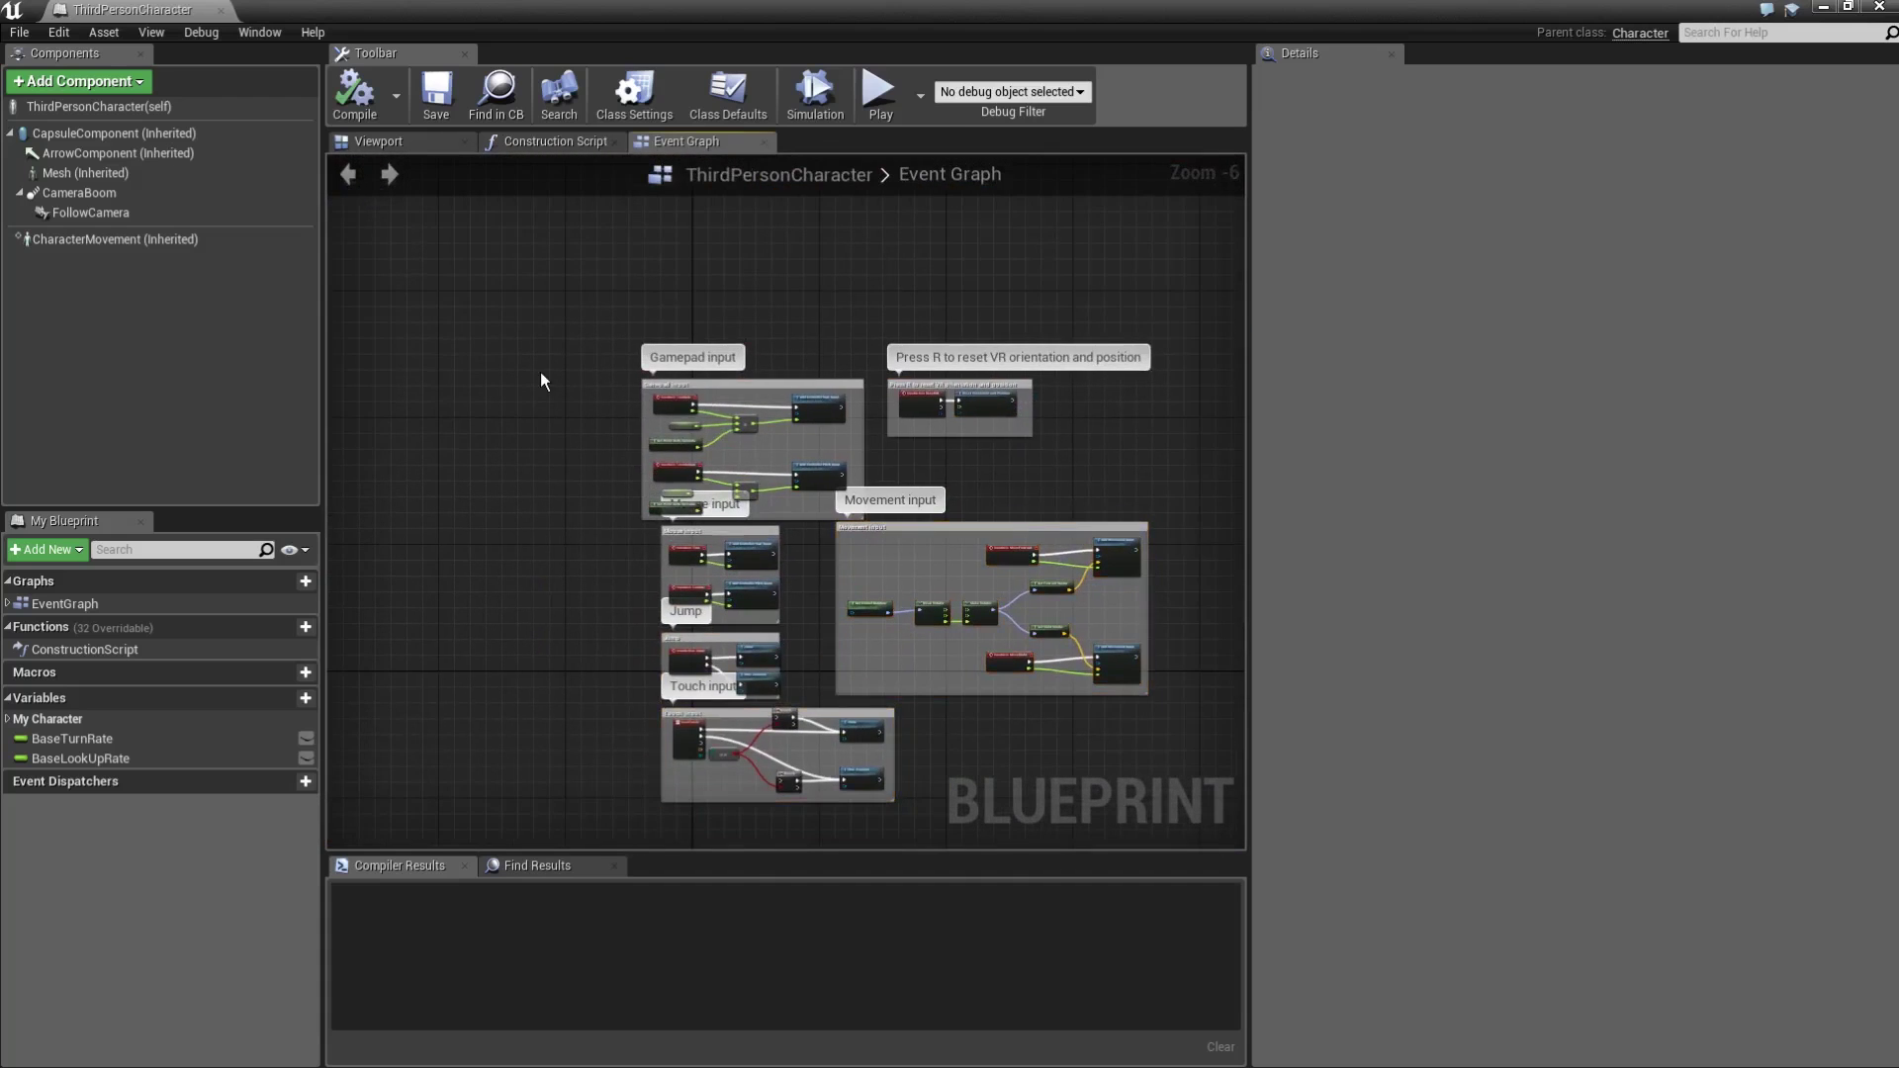
# Examine the character model with its capsule and camera in the blueprint's 3D preview.
pyautogui.click(377, 140)
pyautogui.scroll(5, 748, 478)
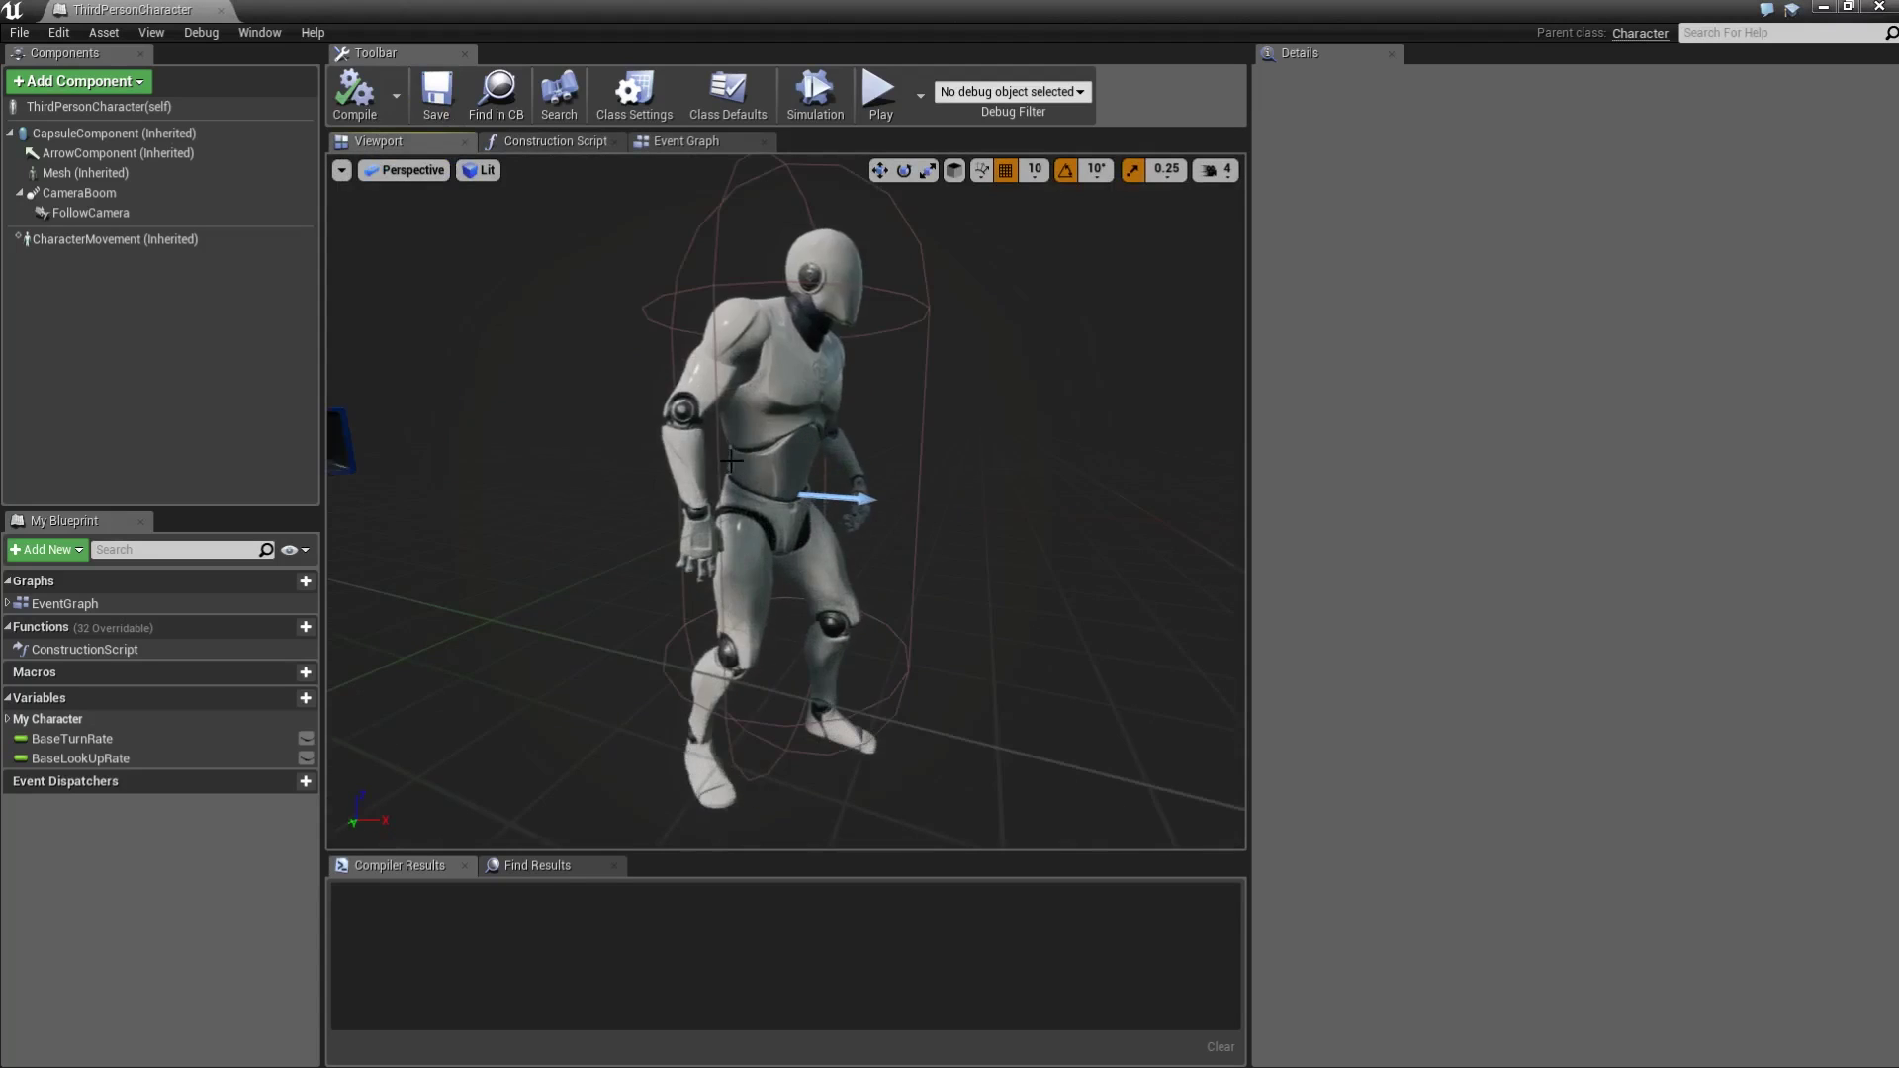
pyautogui.scroll(-4, 748, 477)
pyautogui.moveTo(748, 478); pyautogui.dragTo(781, 450, button='right')
pyautogui.scroll(-3, 745, 477)
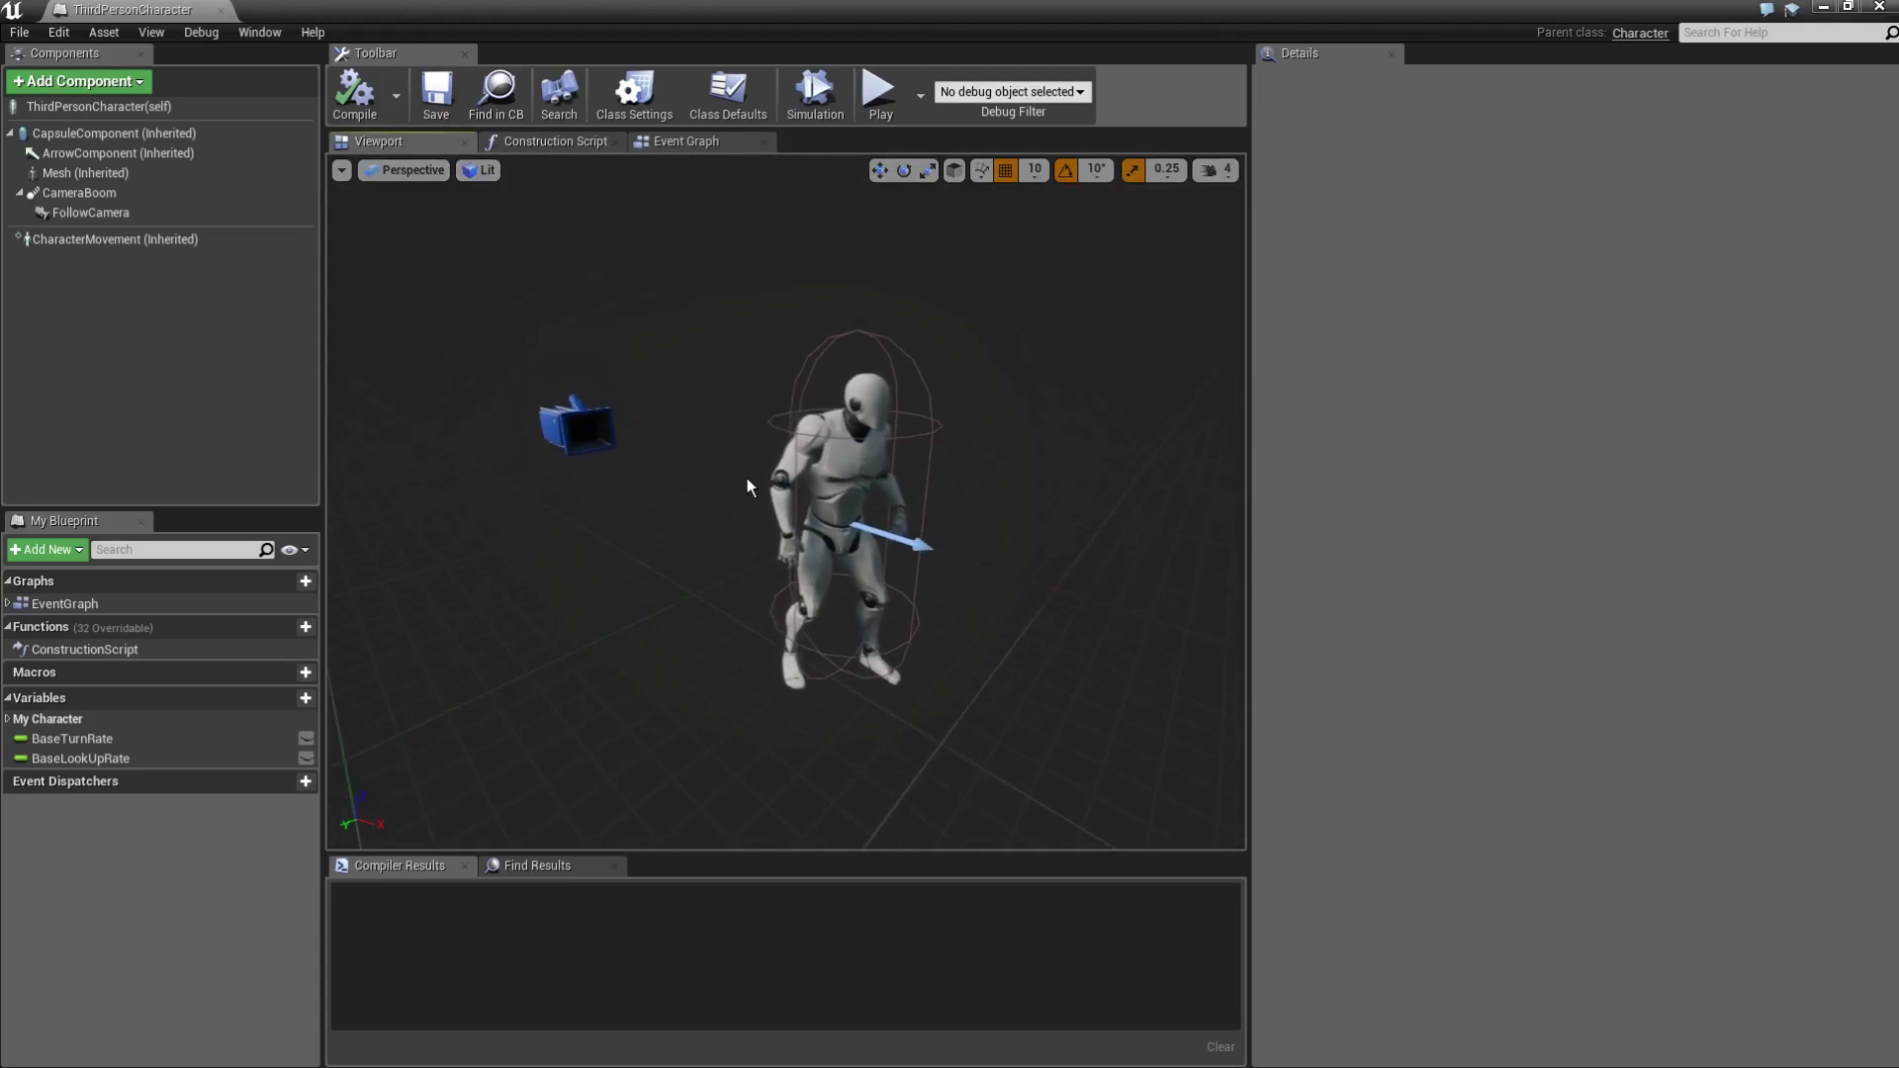
pyautogui.click(880, 445)
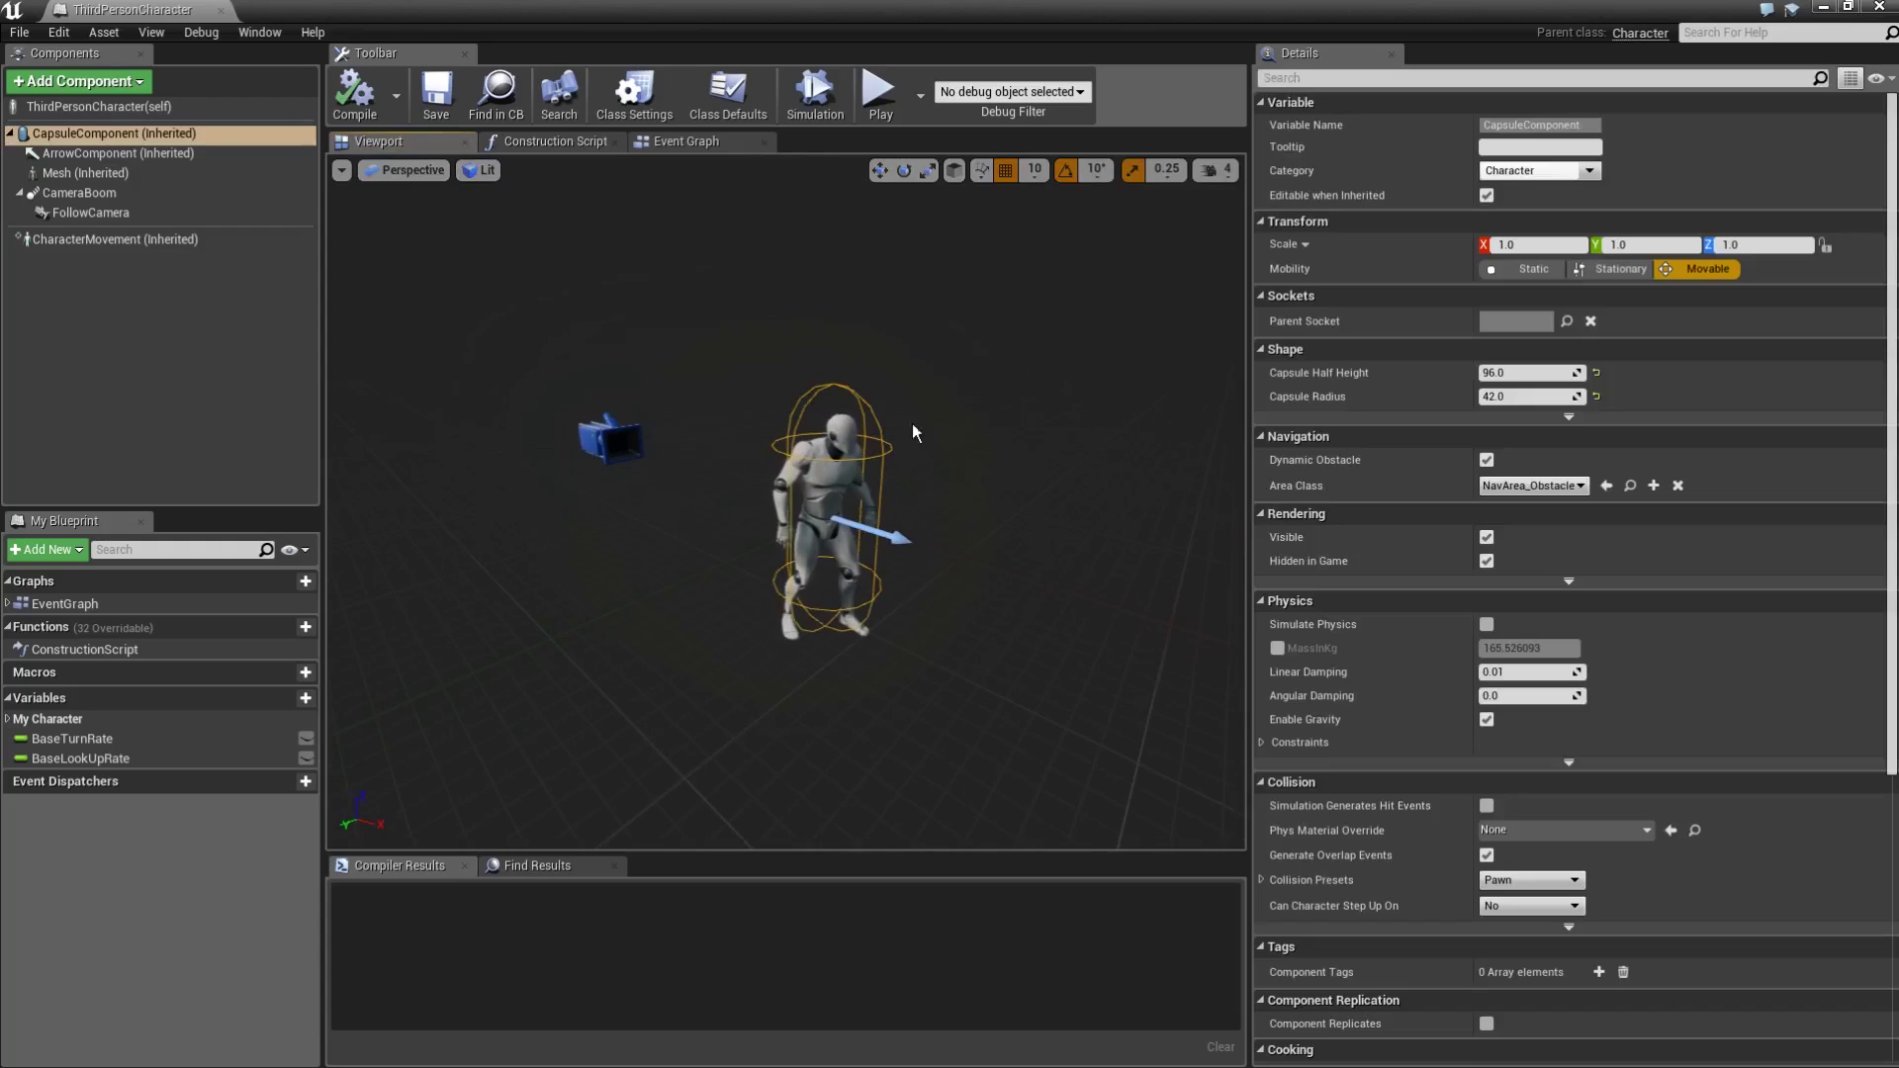
pyautogui.click(211, 283)
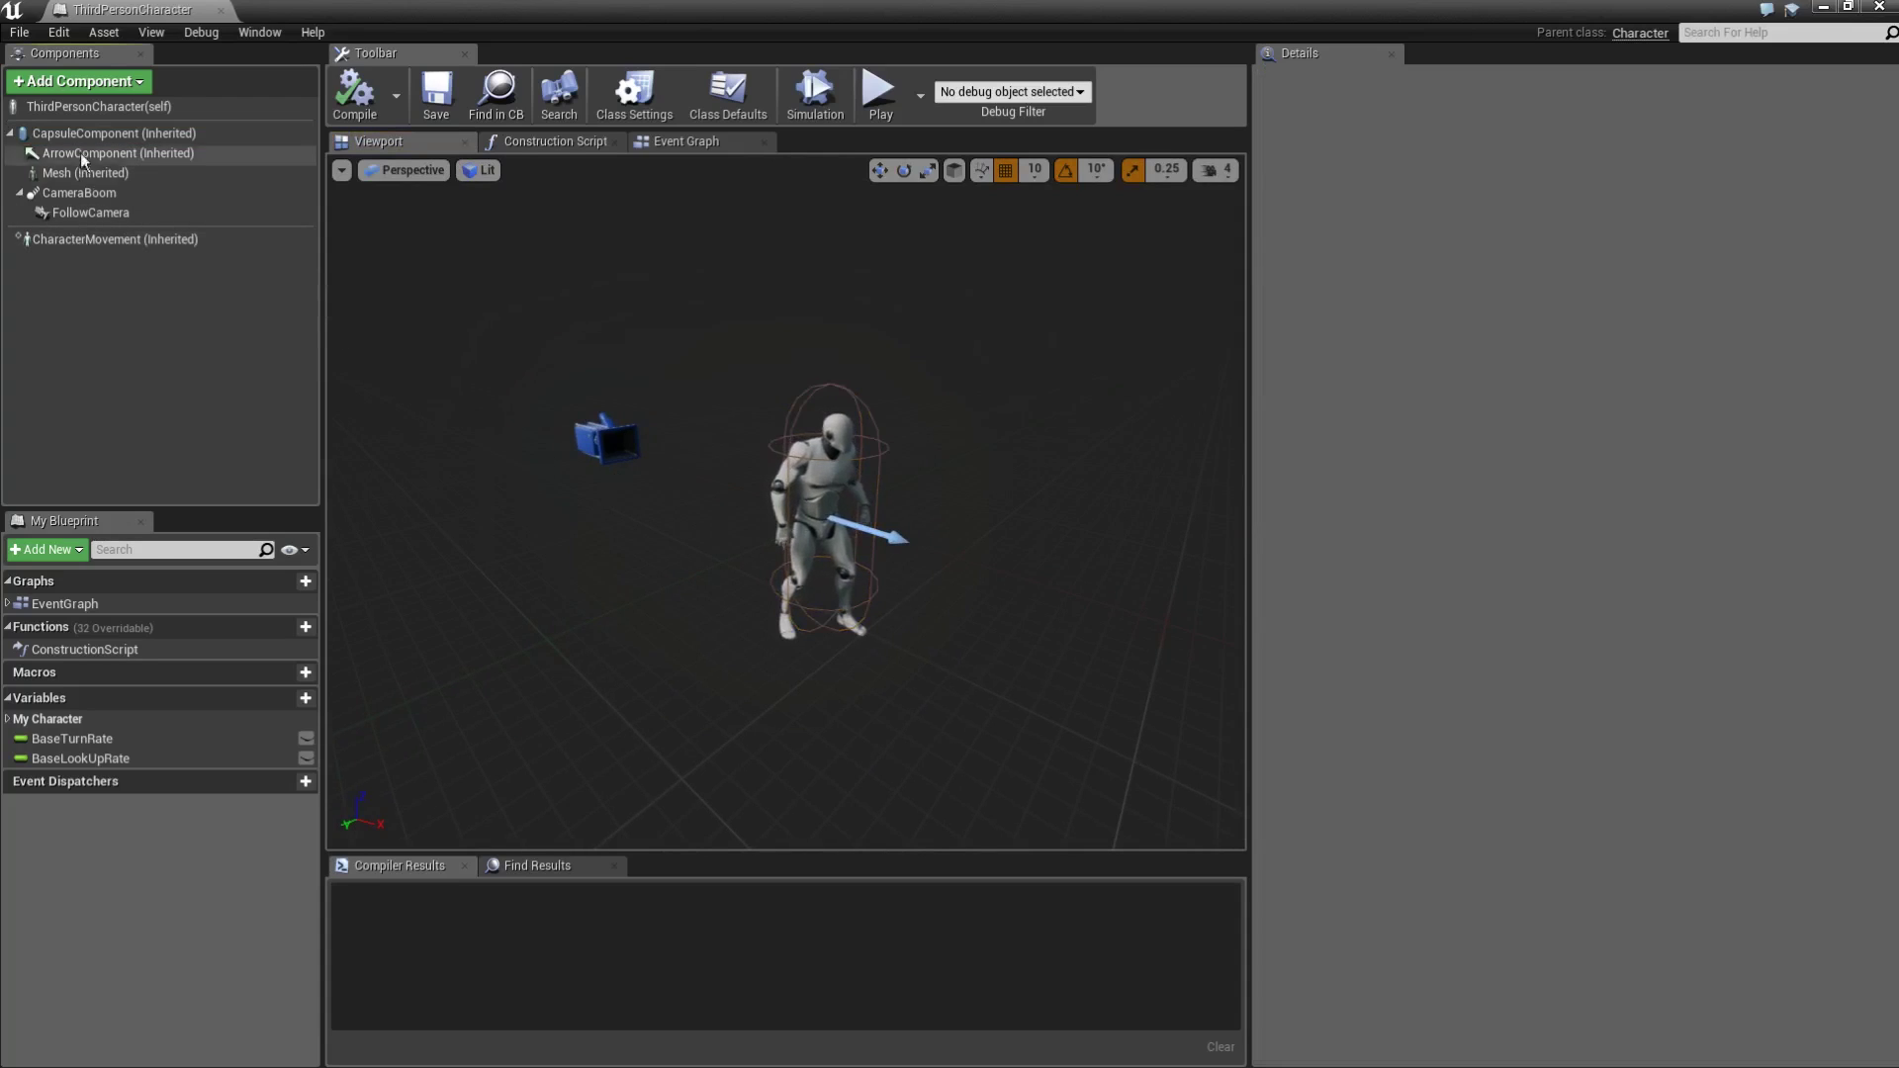
# Review the details of the blueprint's root, CapsuleComponent, ArrowComponent, CameraBoom, FollowCamera and CharacterMovement components.
pyautogui.click(99, 107)
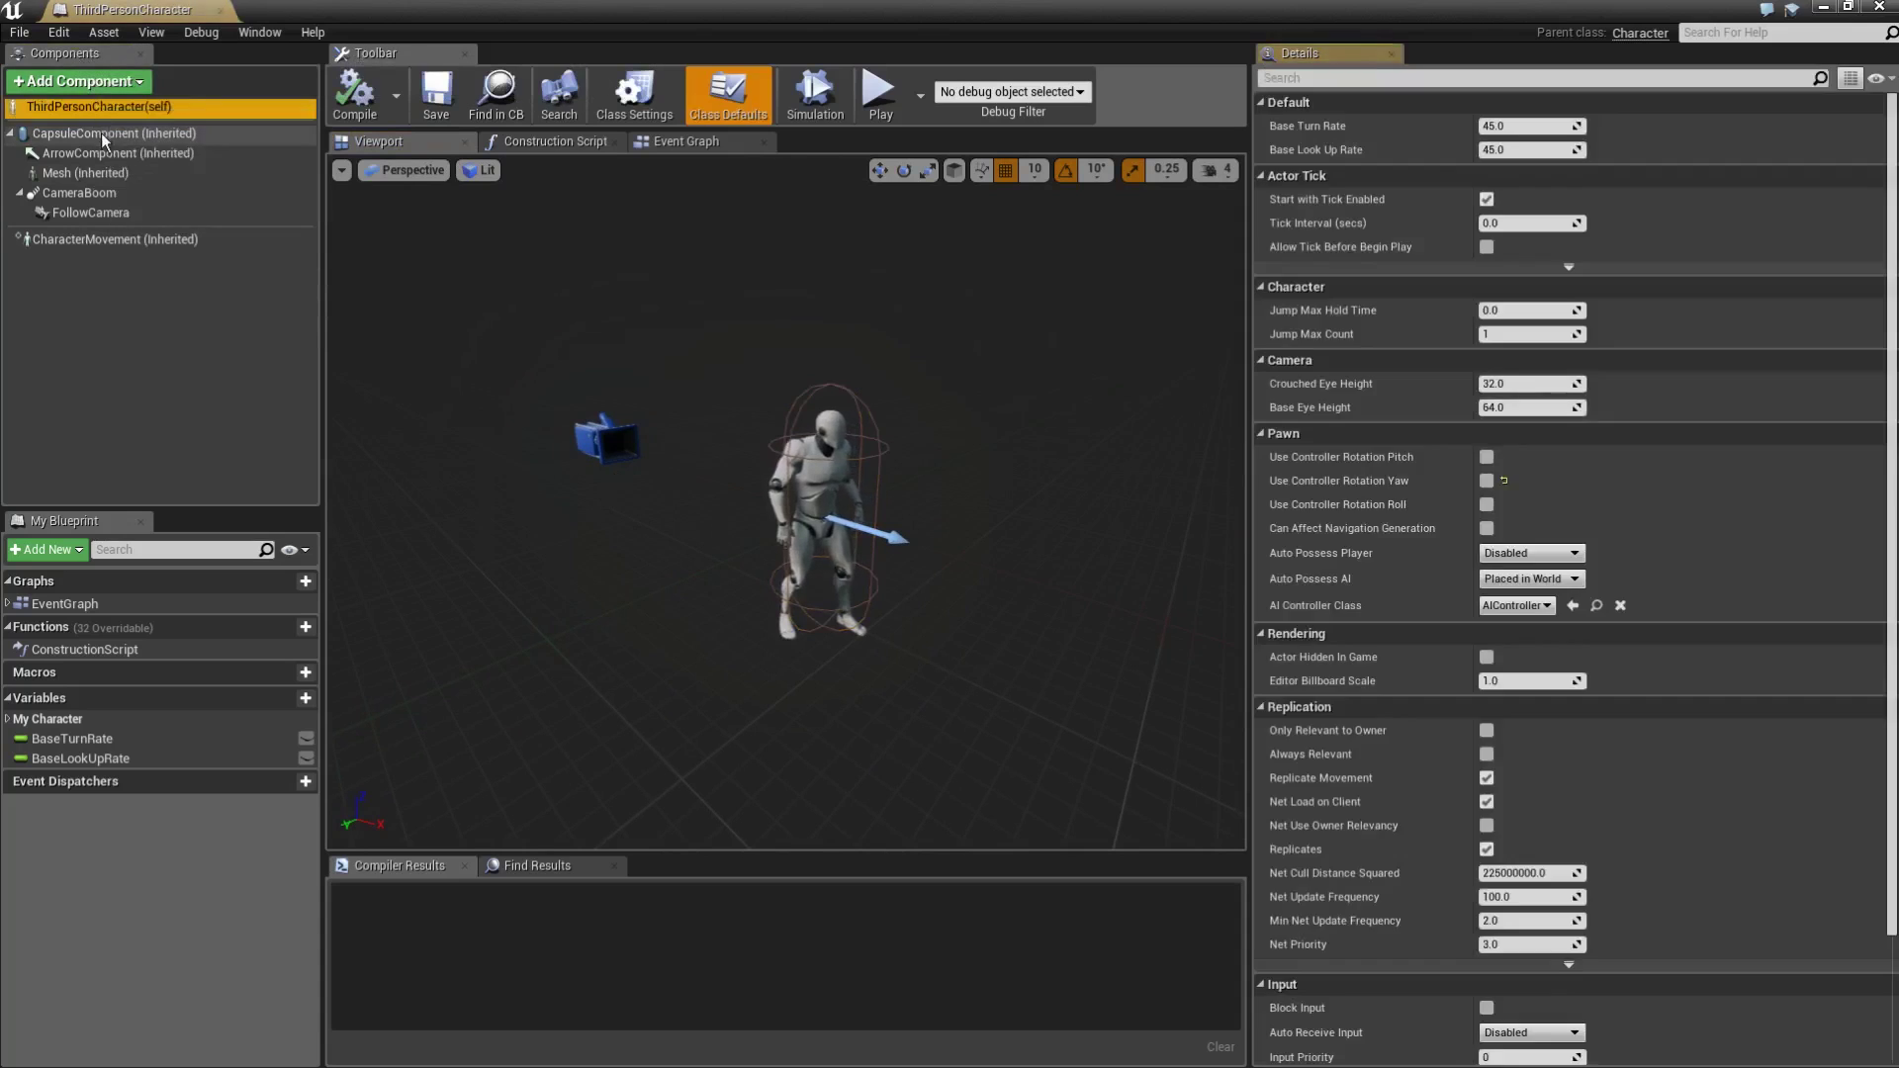
pyautogui.click(101, 133)
pyautogui.click(103, 154)
pyautogui.click(105, 194)
pyautogui.click(105, 213)
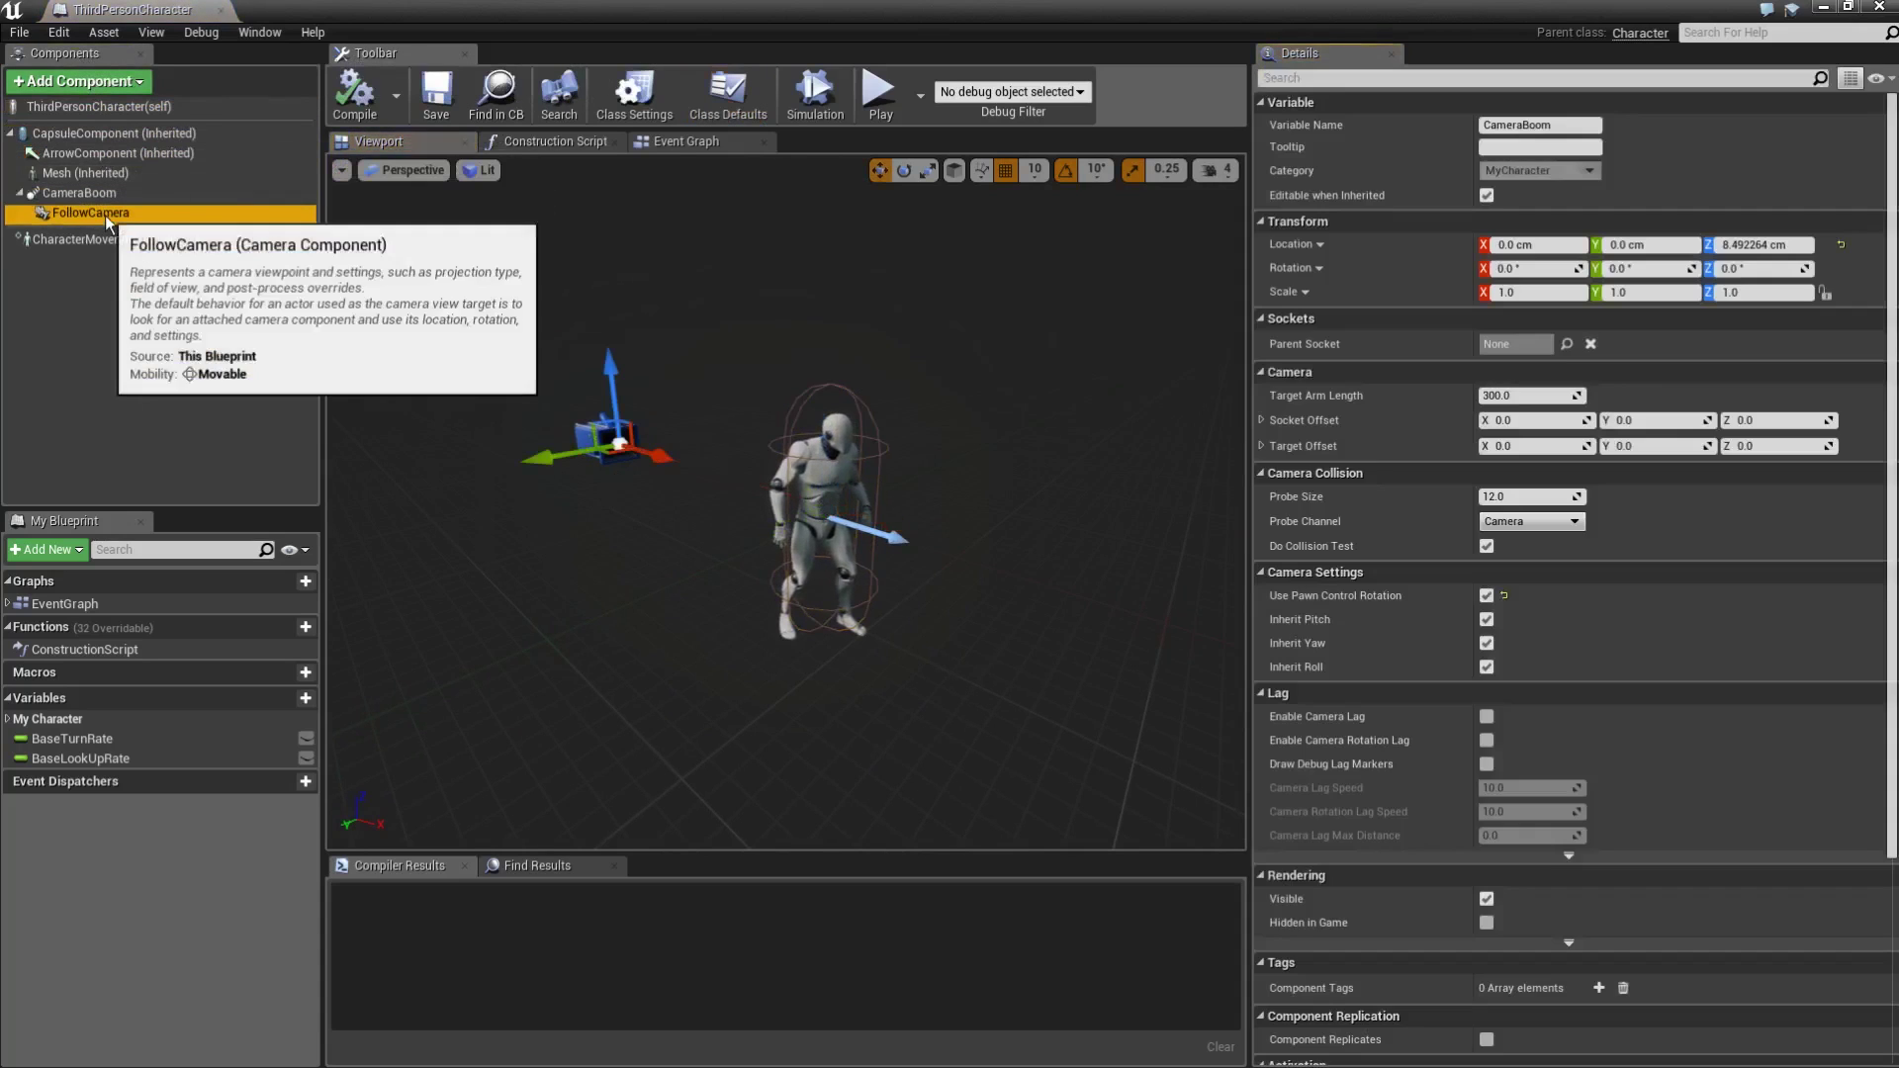
pyautogui.click(97, 242)
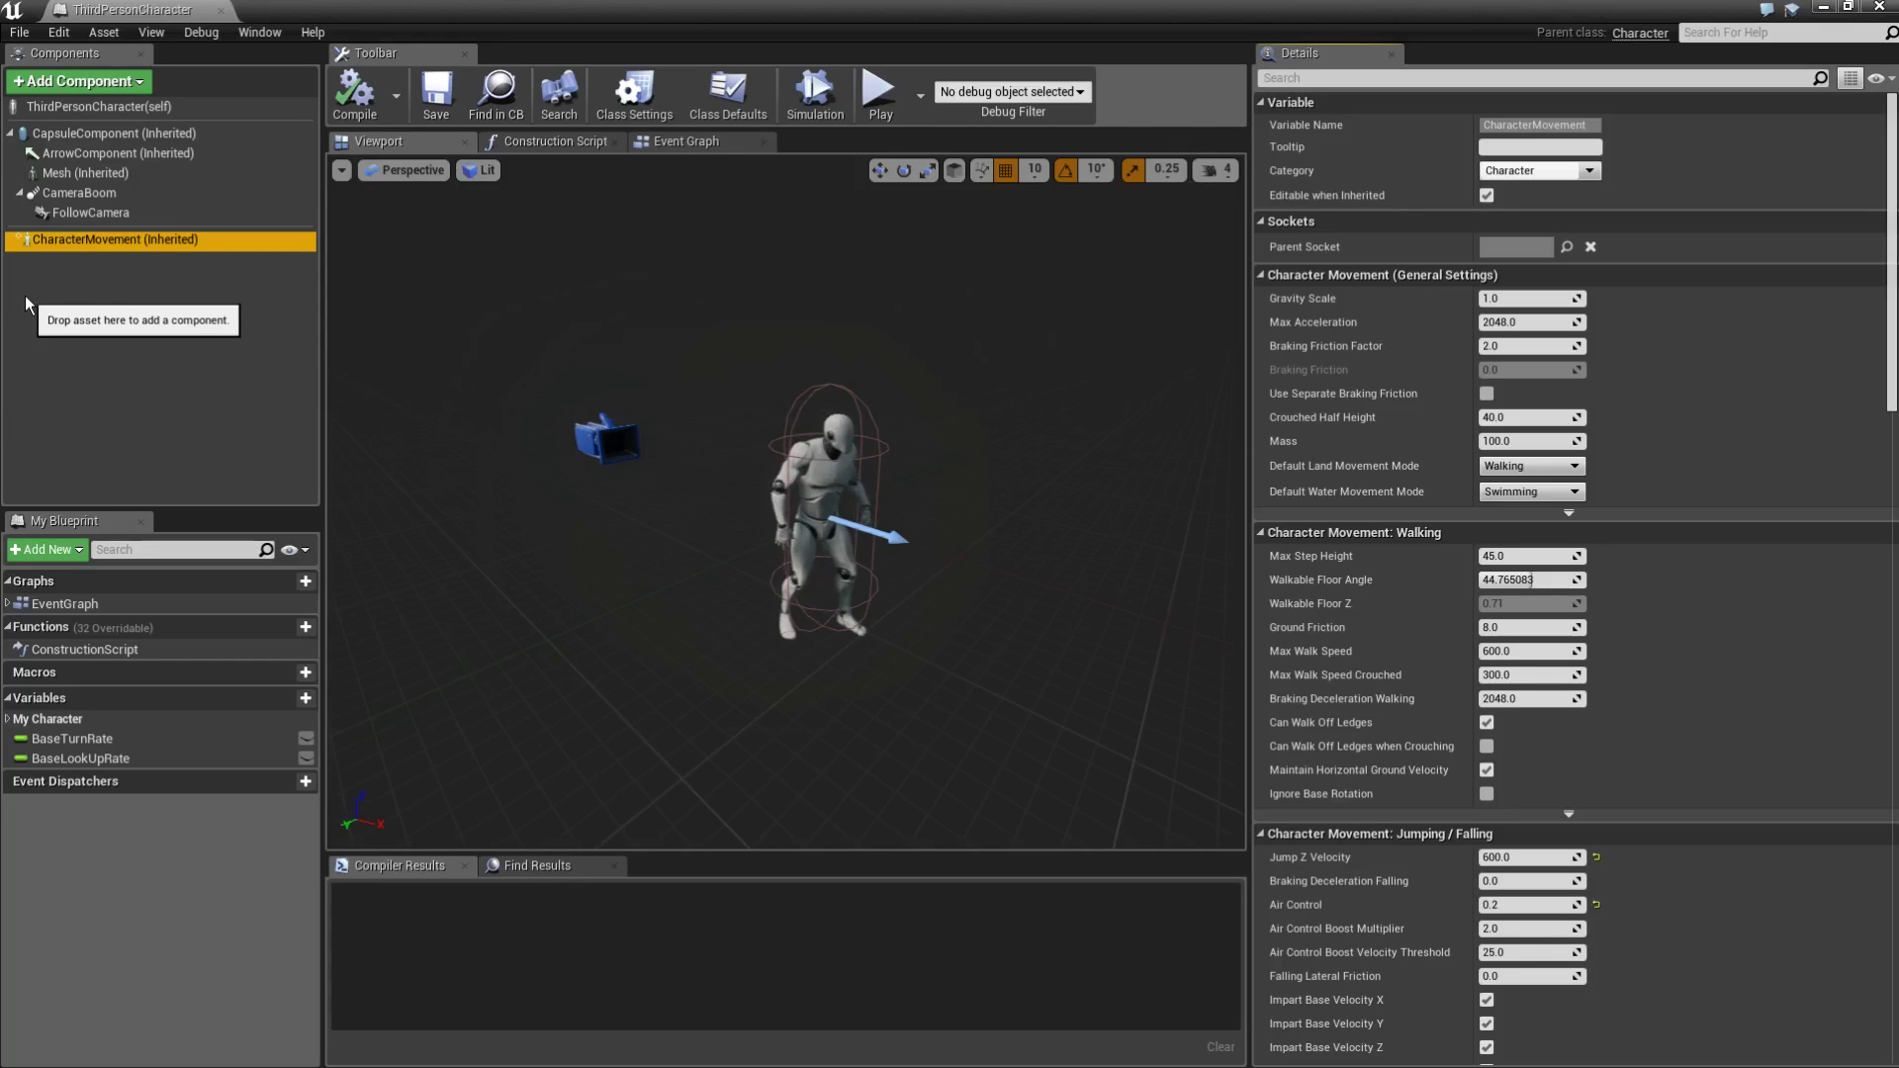
# Compare the FollowCamera, Mesh, ArrowComponent, CharacterMovement and CapsuleComponent settings again, leaving no component selected.
pyautogui.click(89, 213)
pyautogui.click(89, 173)
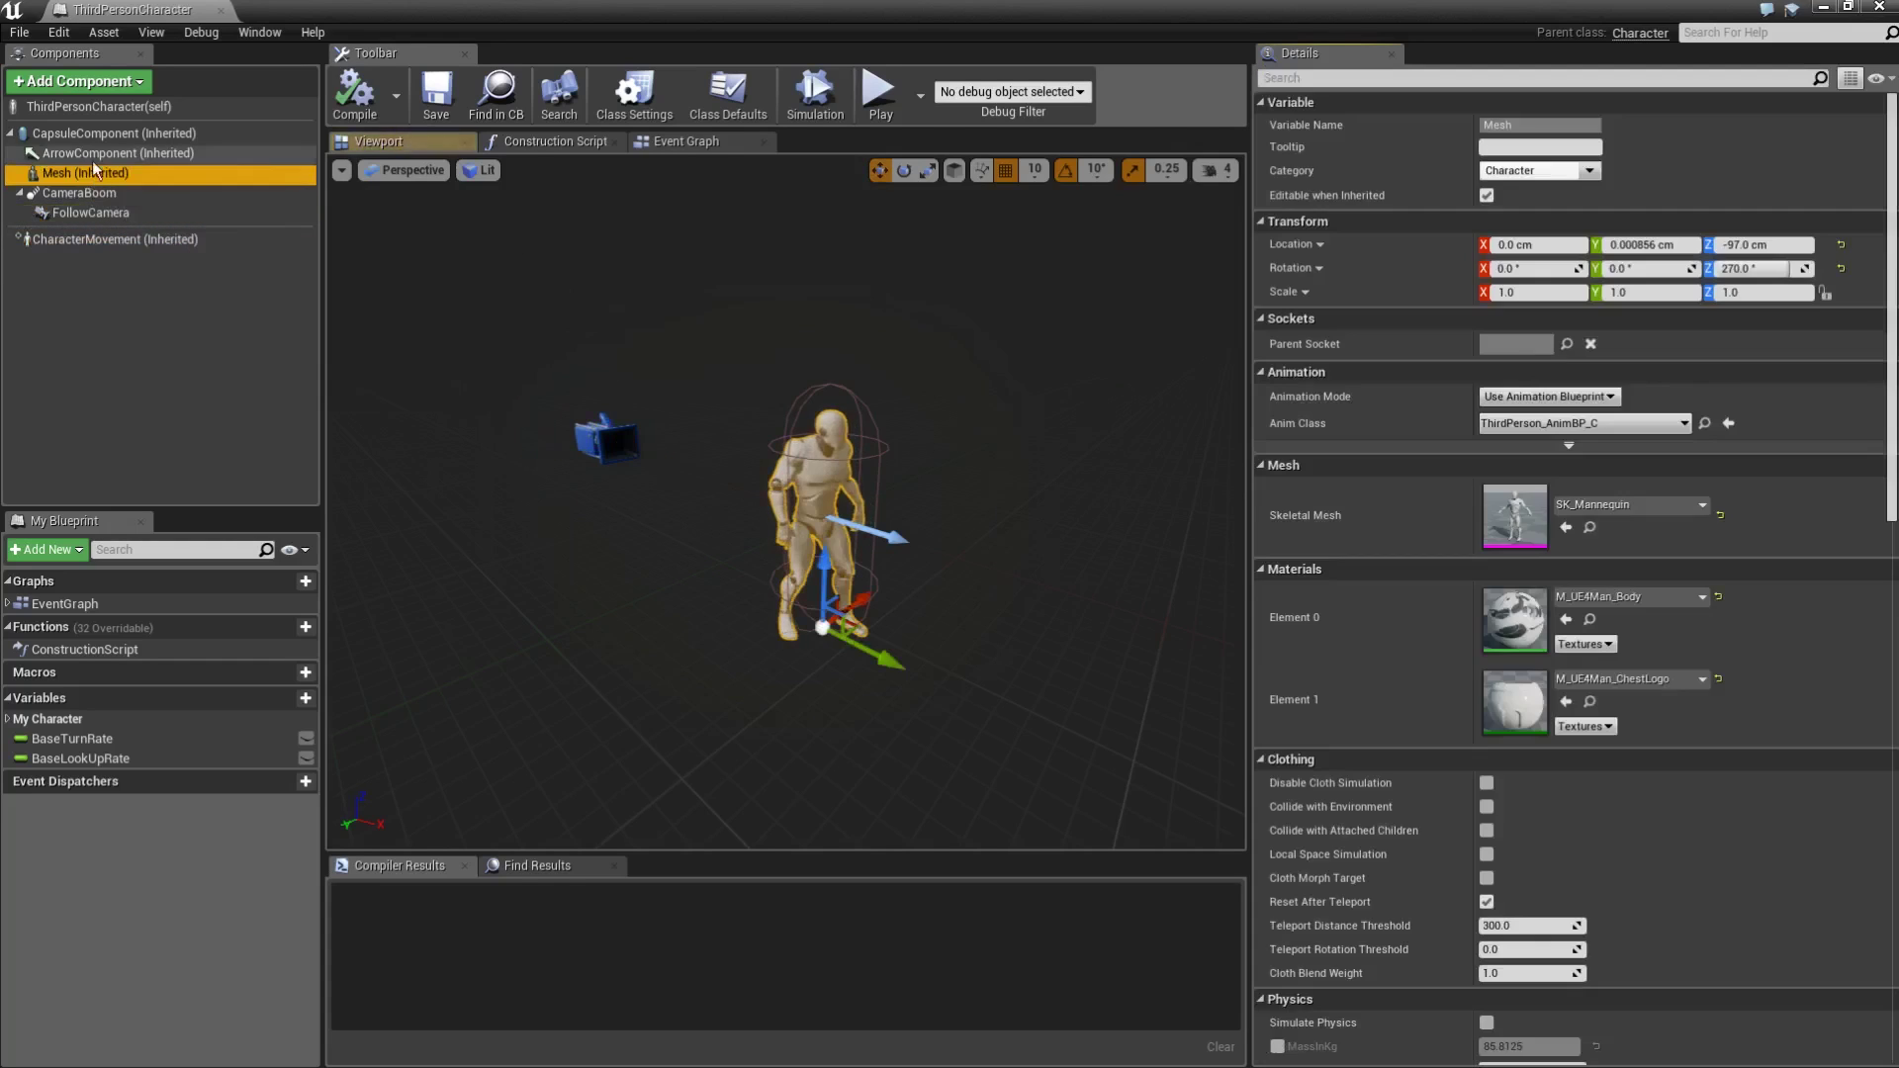
pyautogui.click(92, 154)
pyautogui.click(89, 240)
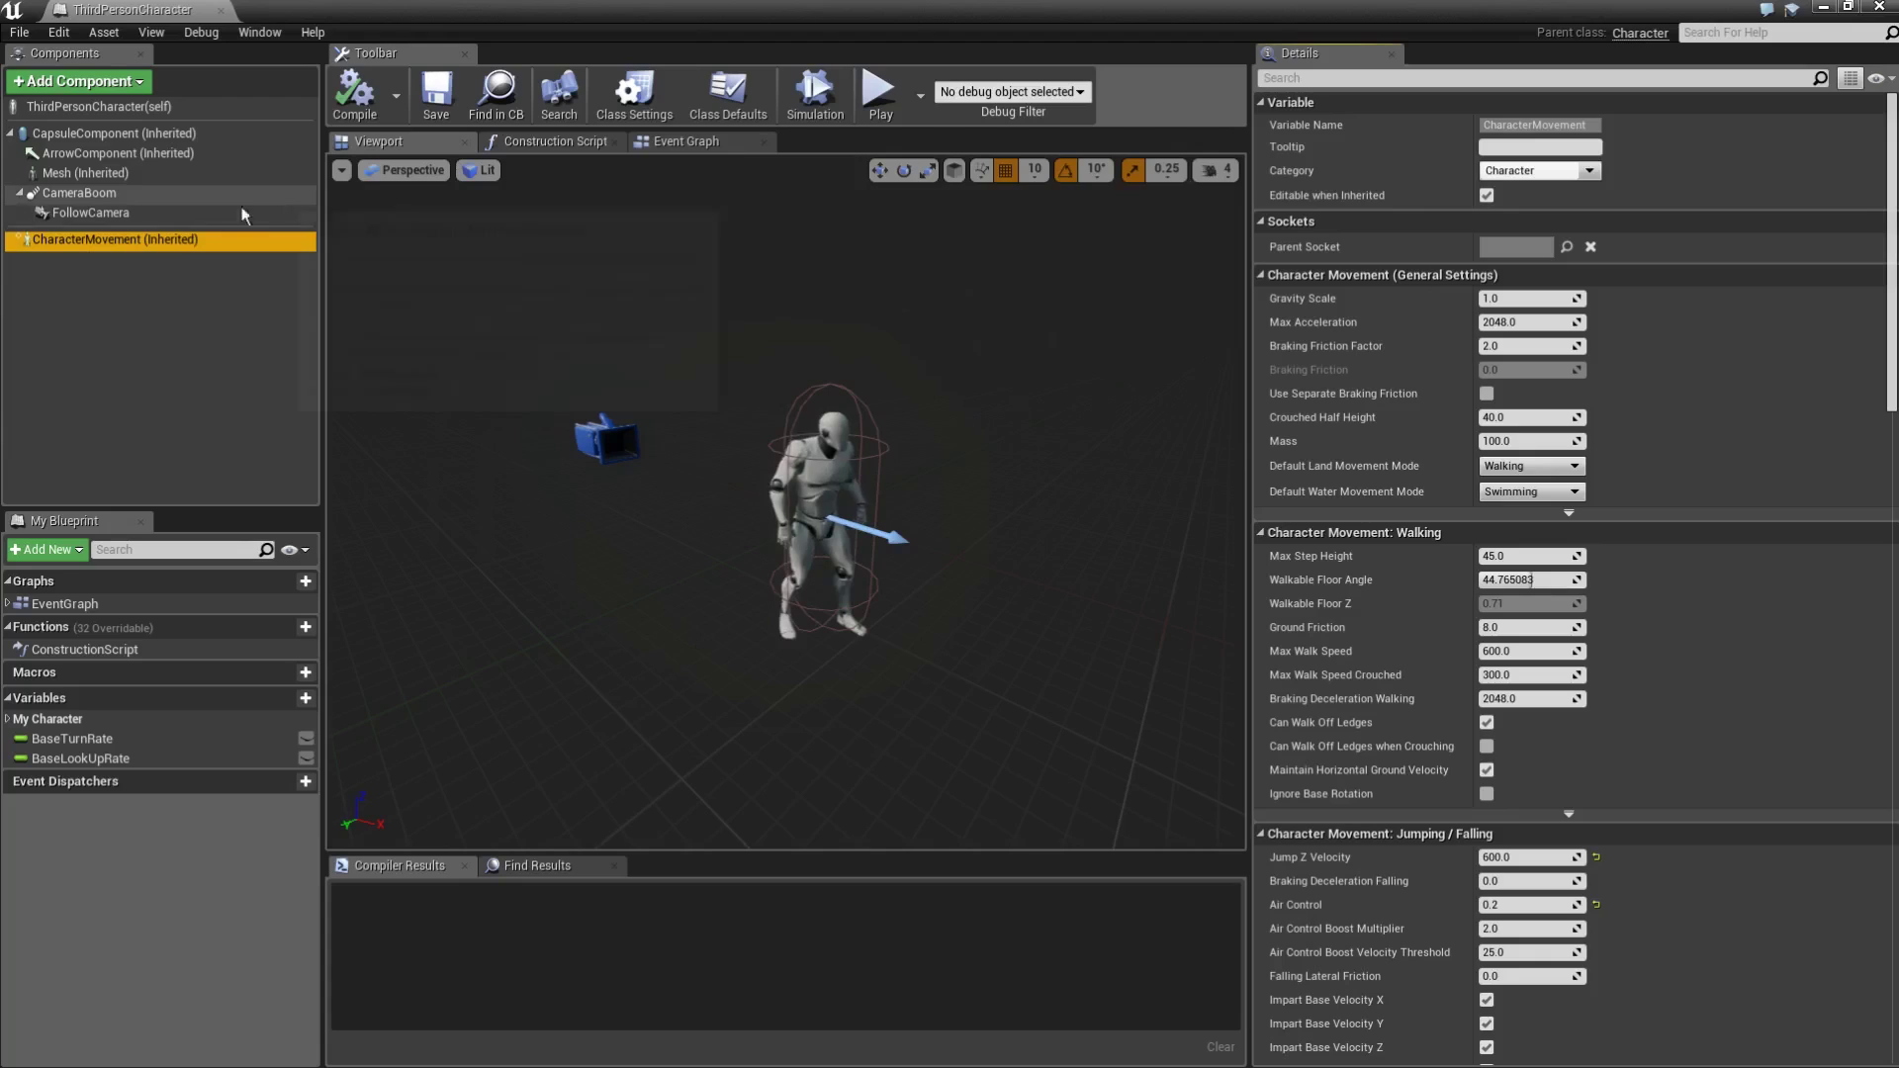
pyautogui.click(127, 216)
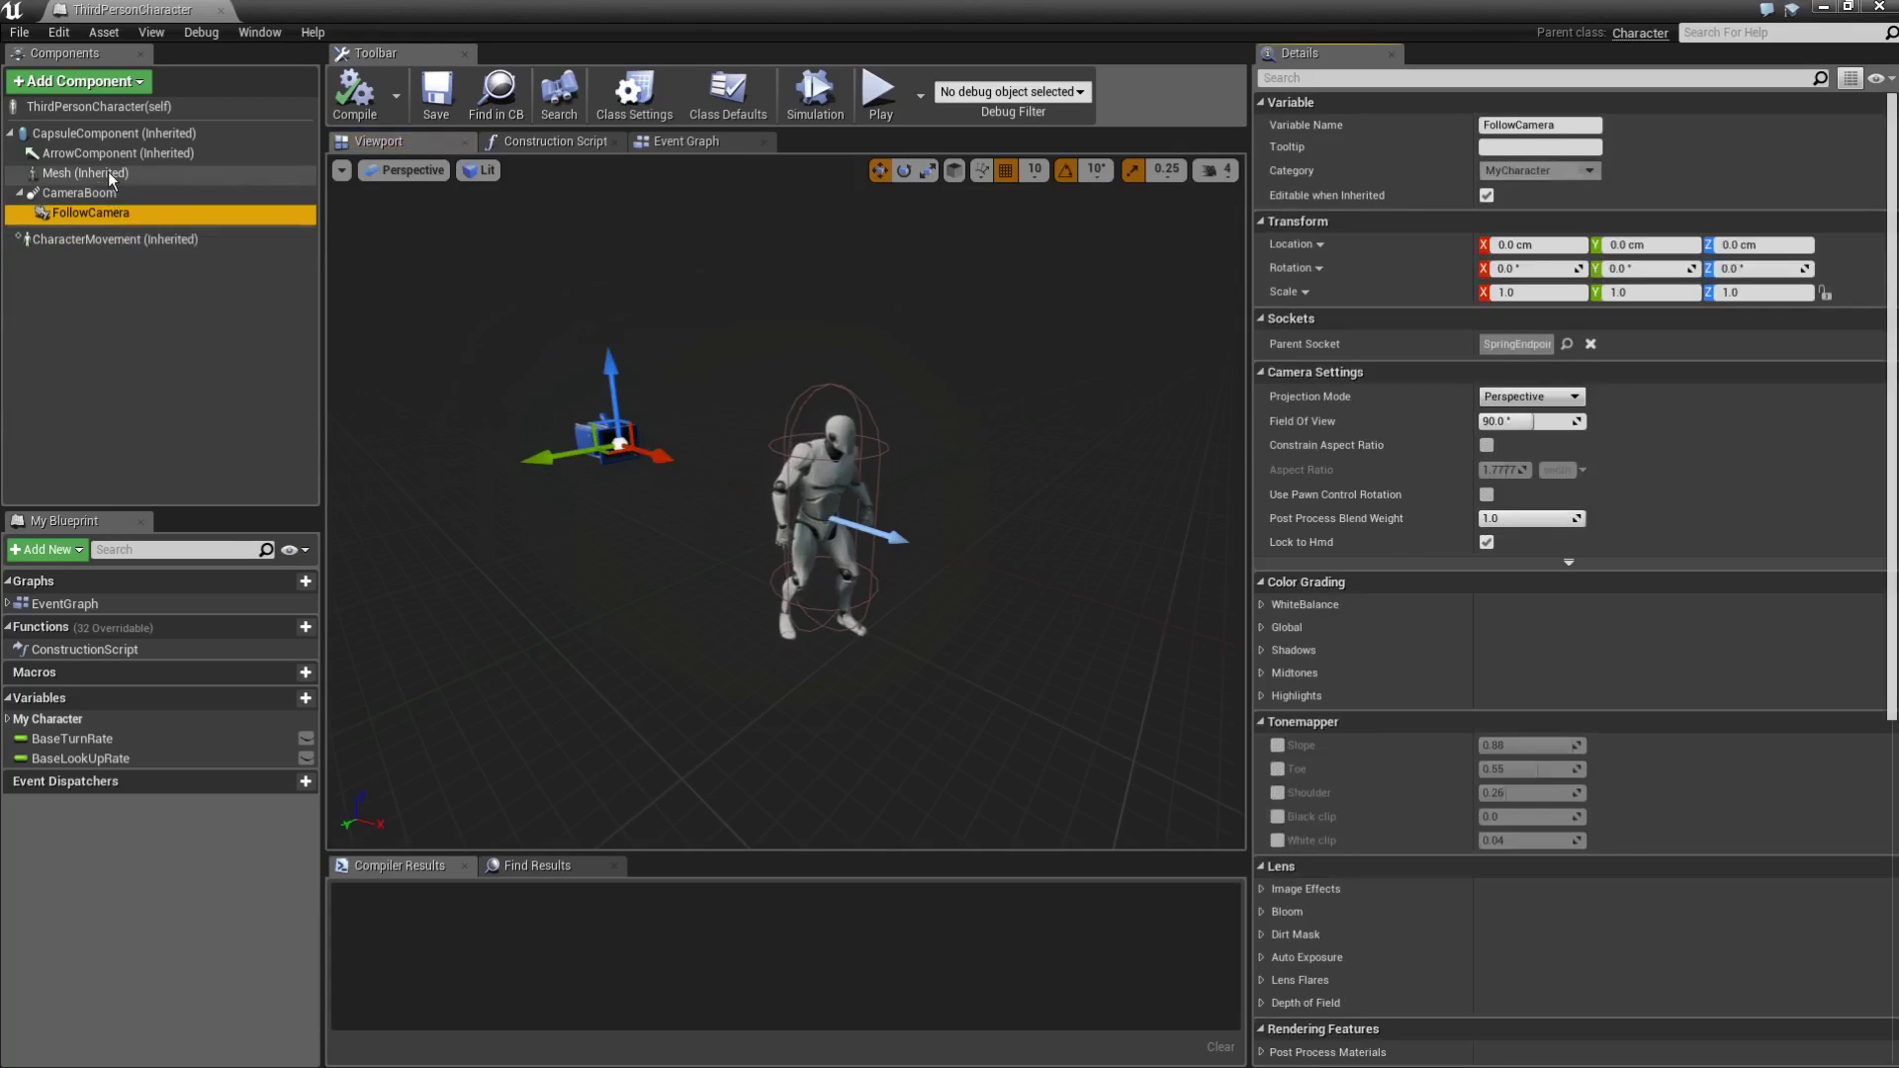
pyautogui.click(110, 175)
pyautogui.click(109, 135)
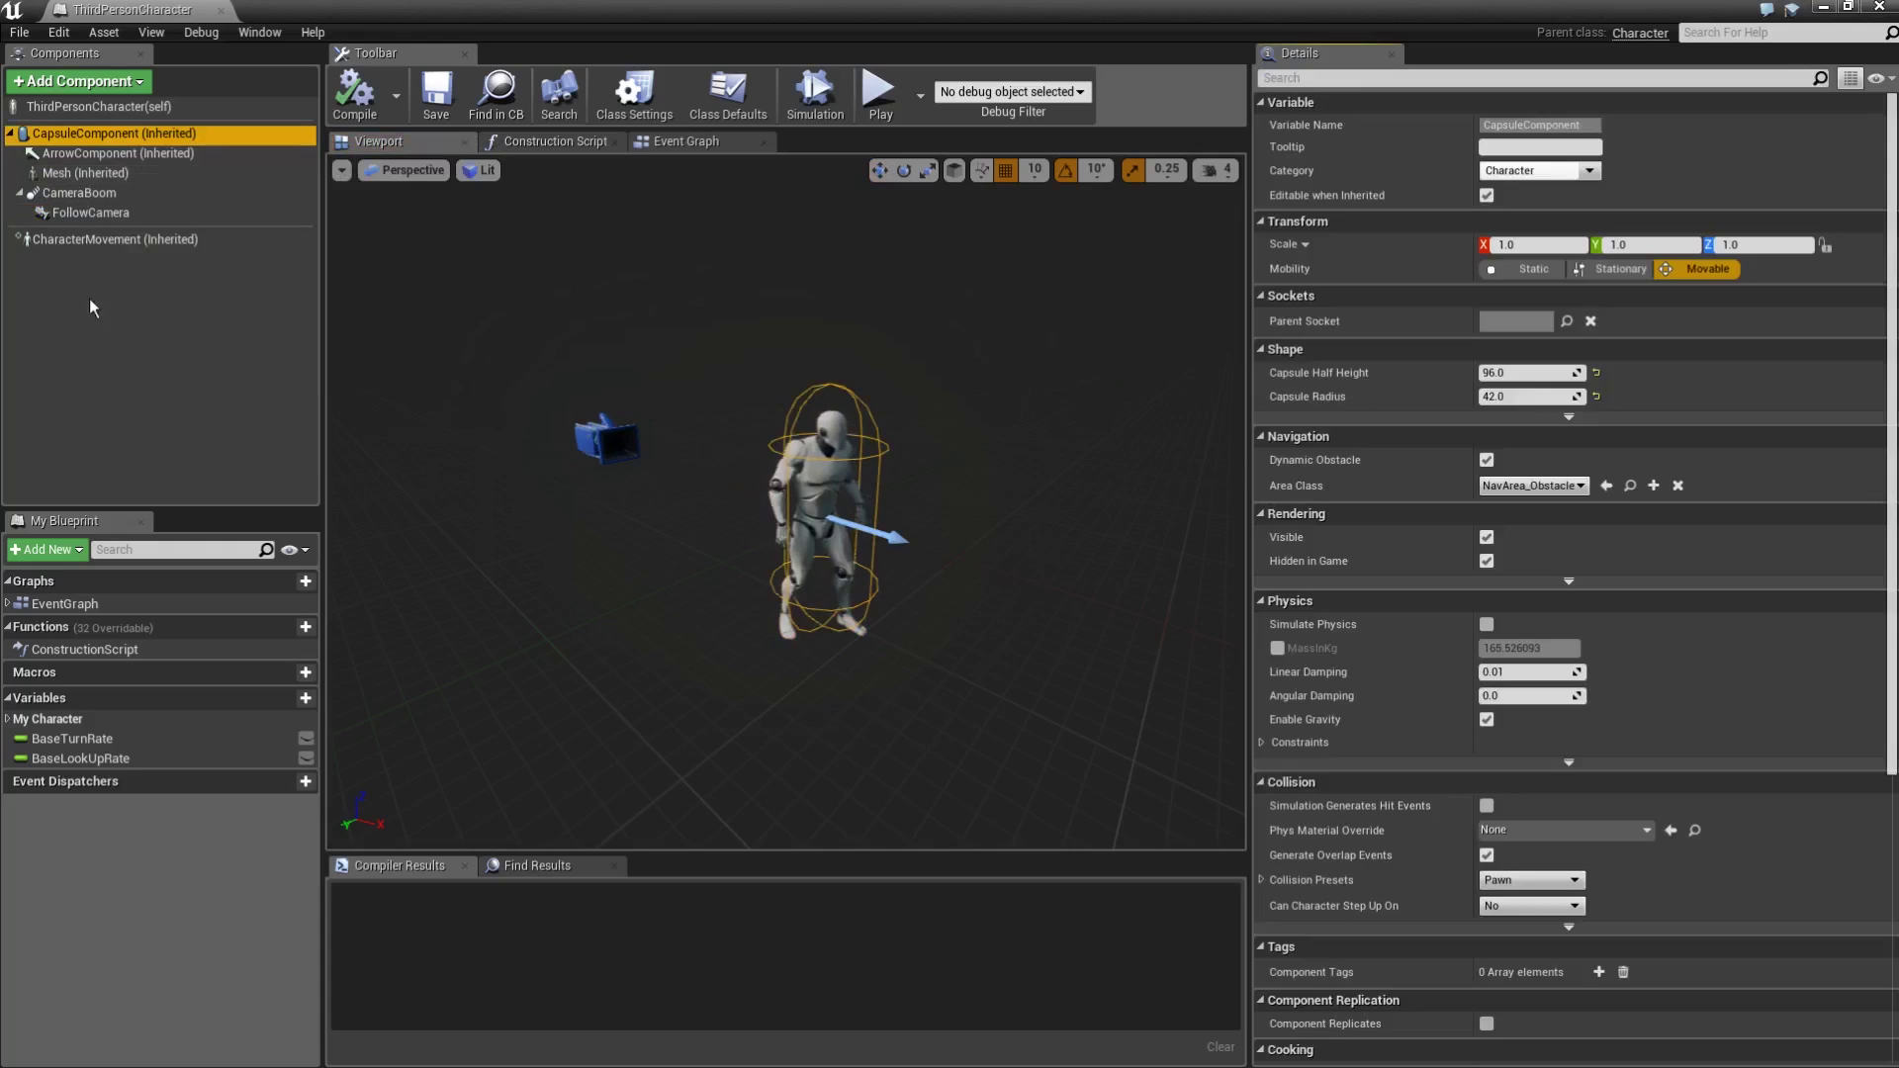
pyautogui.click(89, 317)
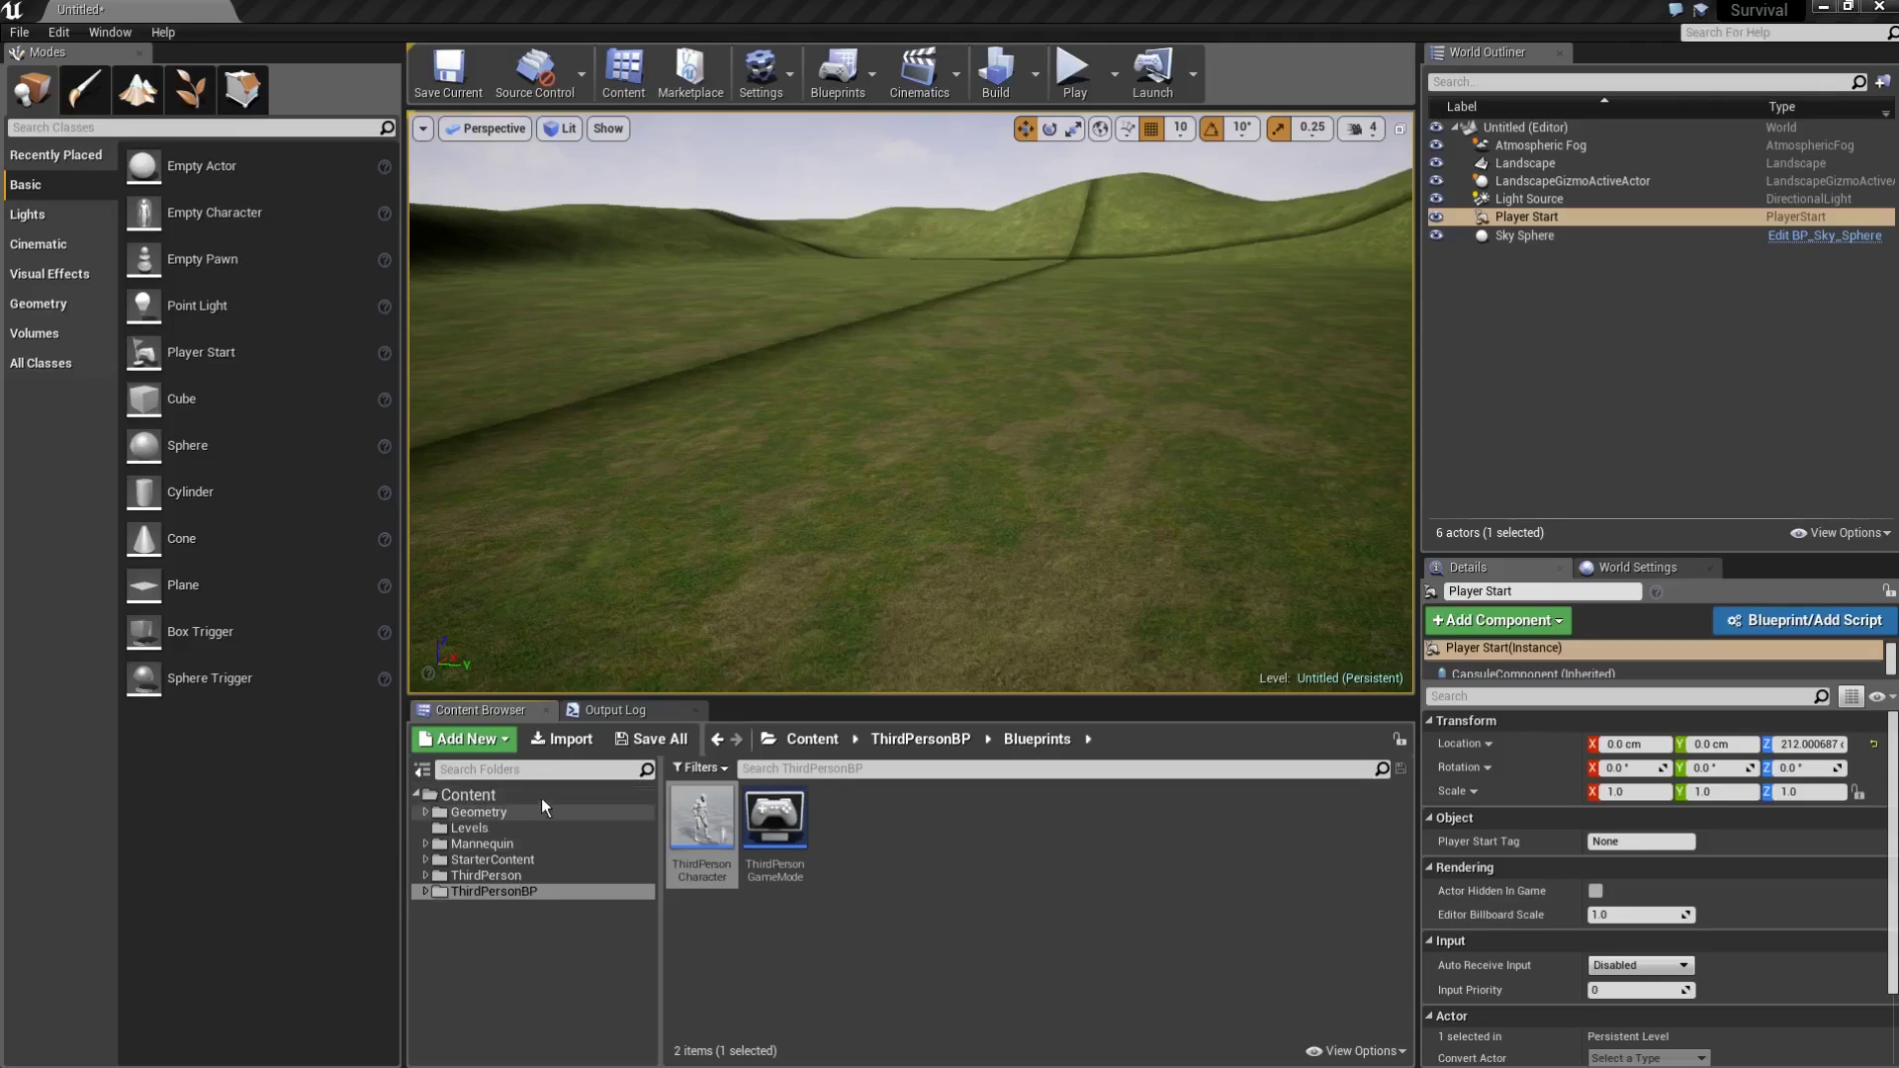
# Back in the level editor, create a new folder named HUD directly under Content.
pyautogui.click(489, 798)
pyautogui.rightClick(1138, 907)
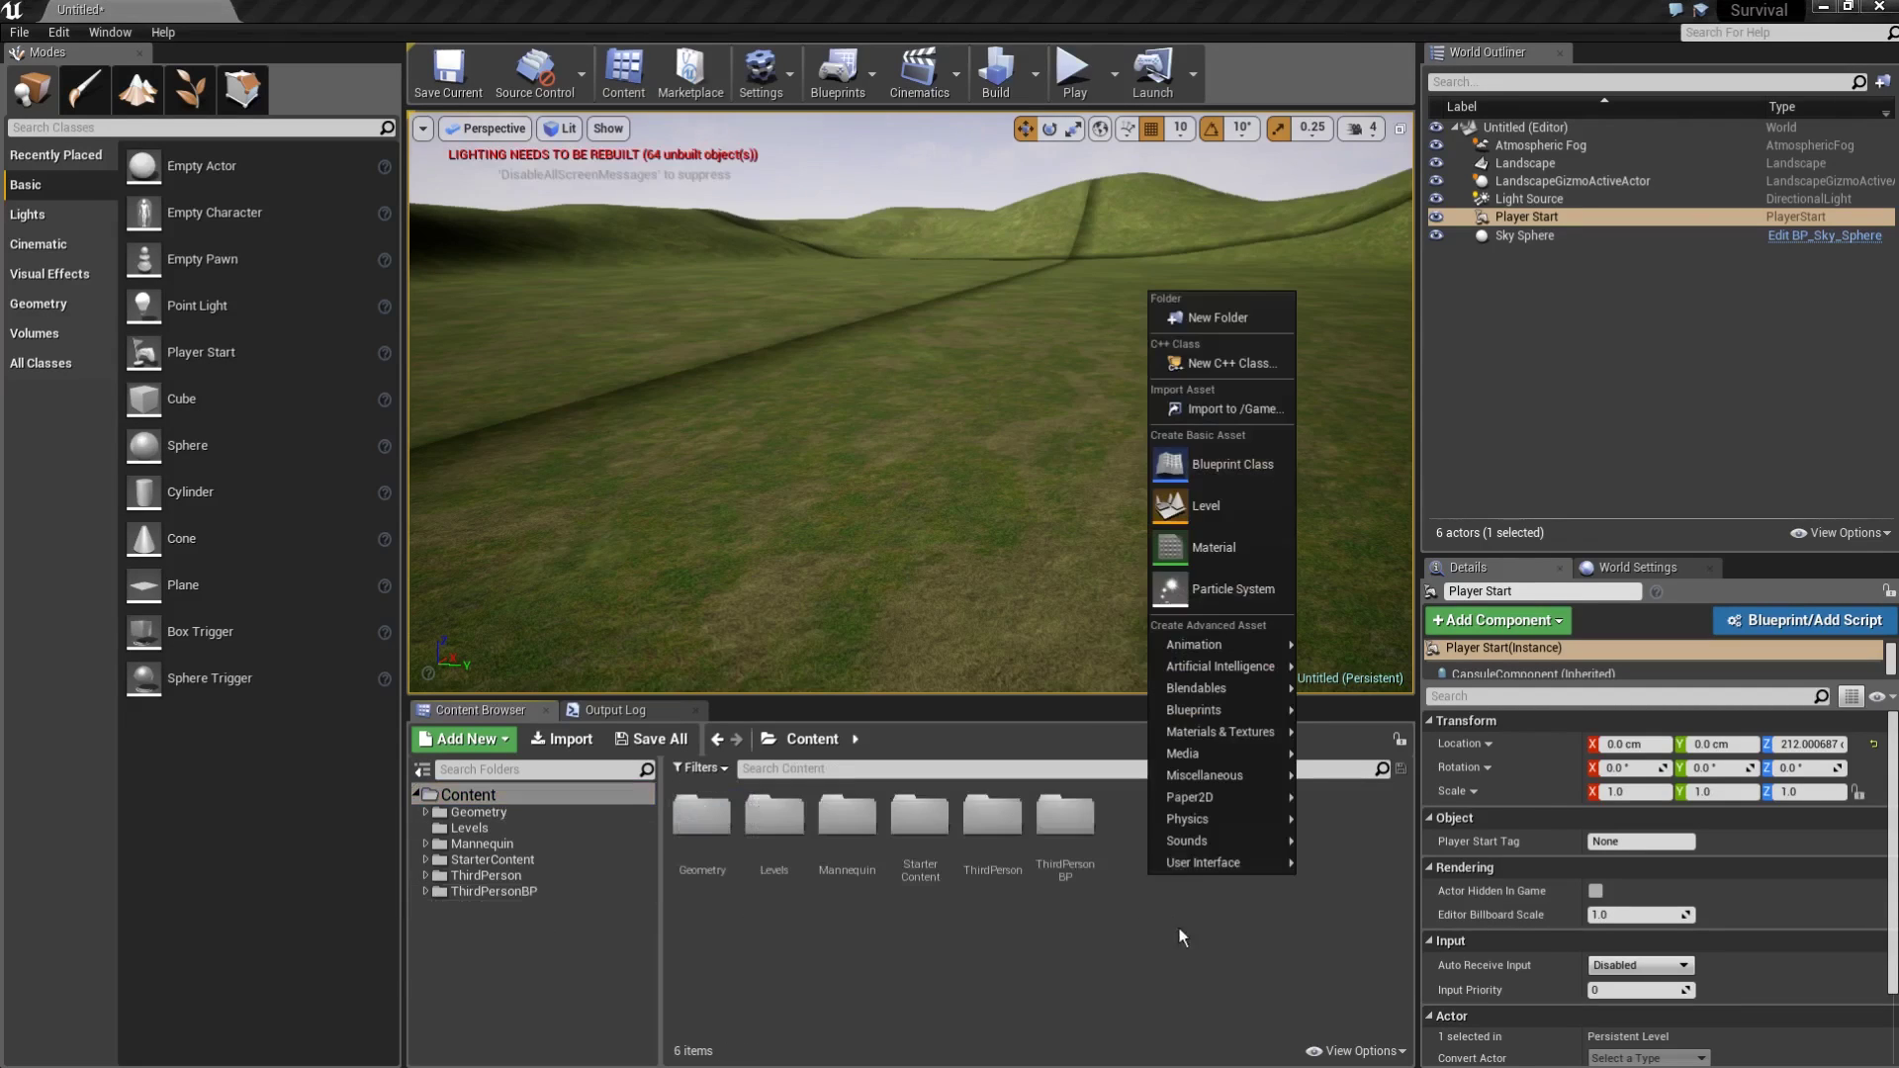
pyautogui.click(1217, 319)
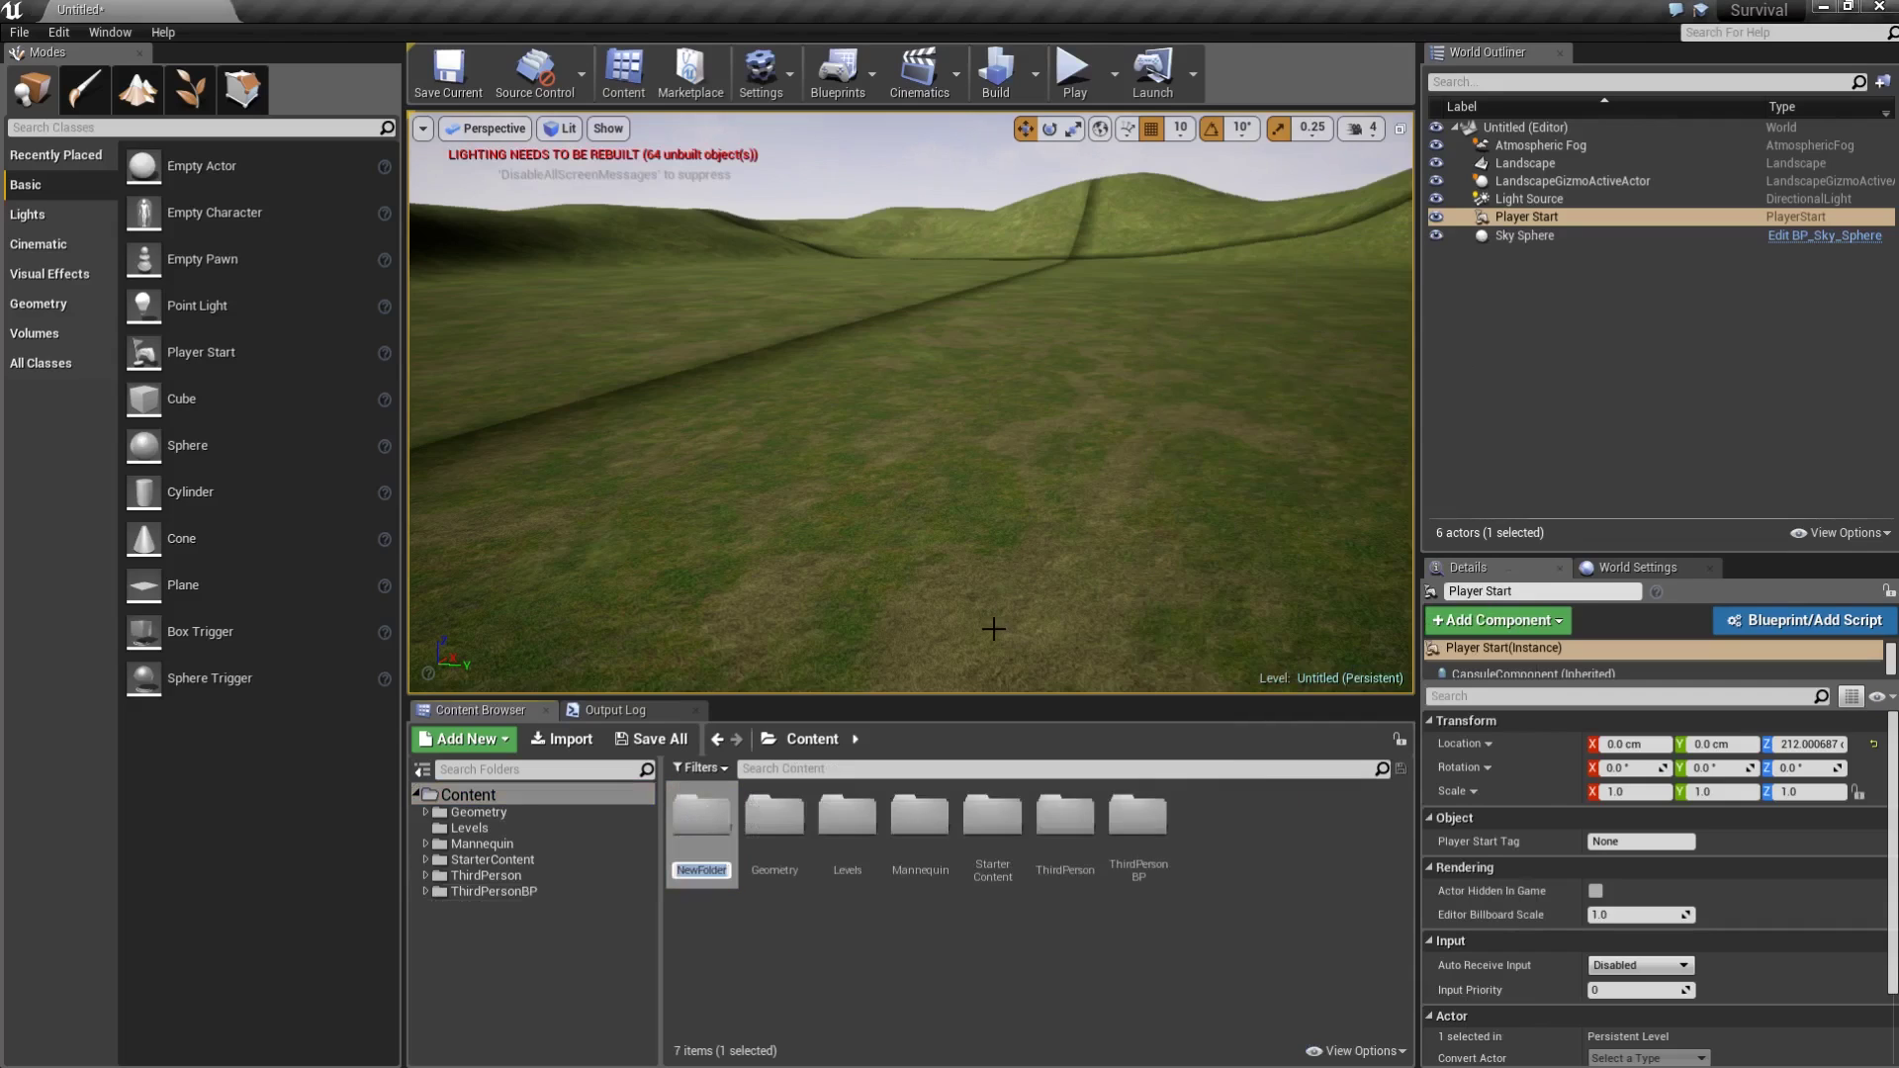
pyautogui.write('HUD')
pyautogui.press('Return')
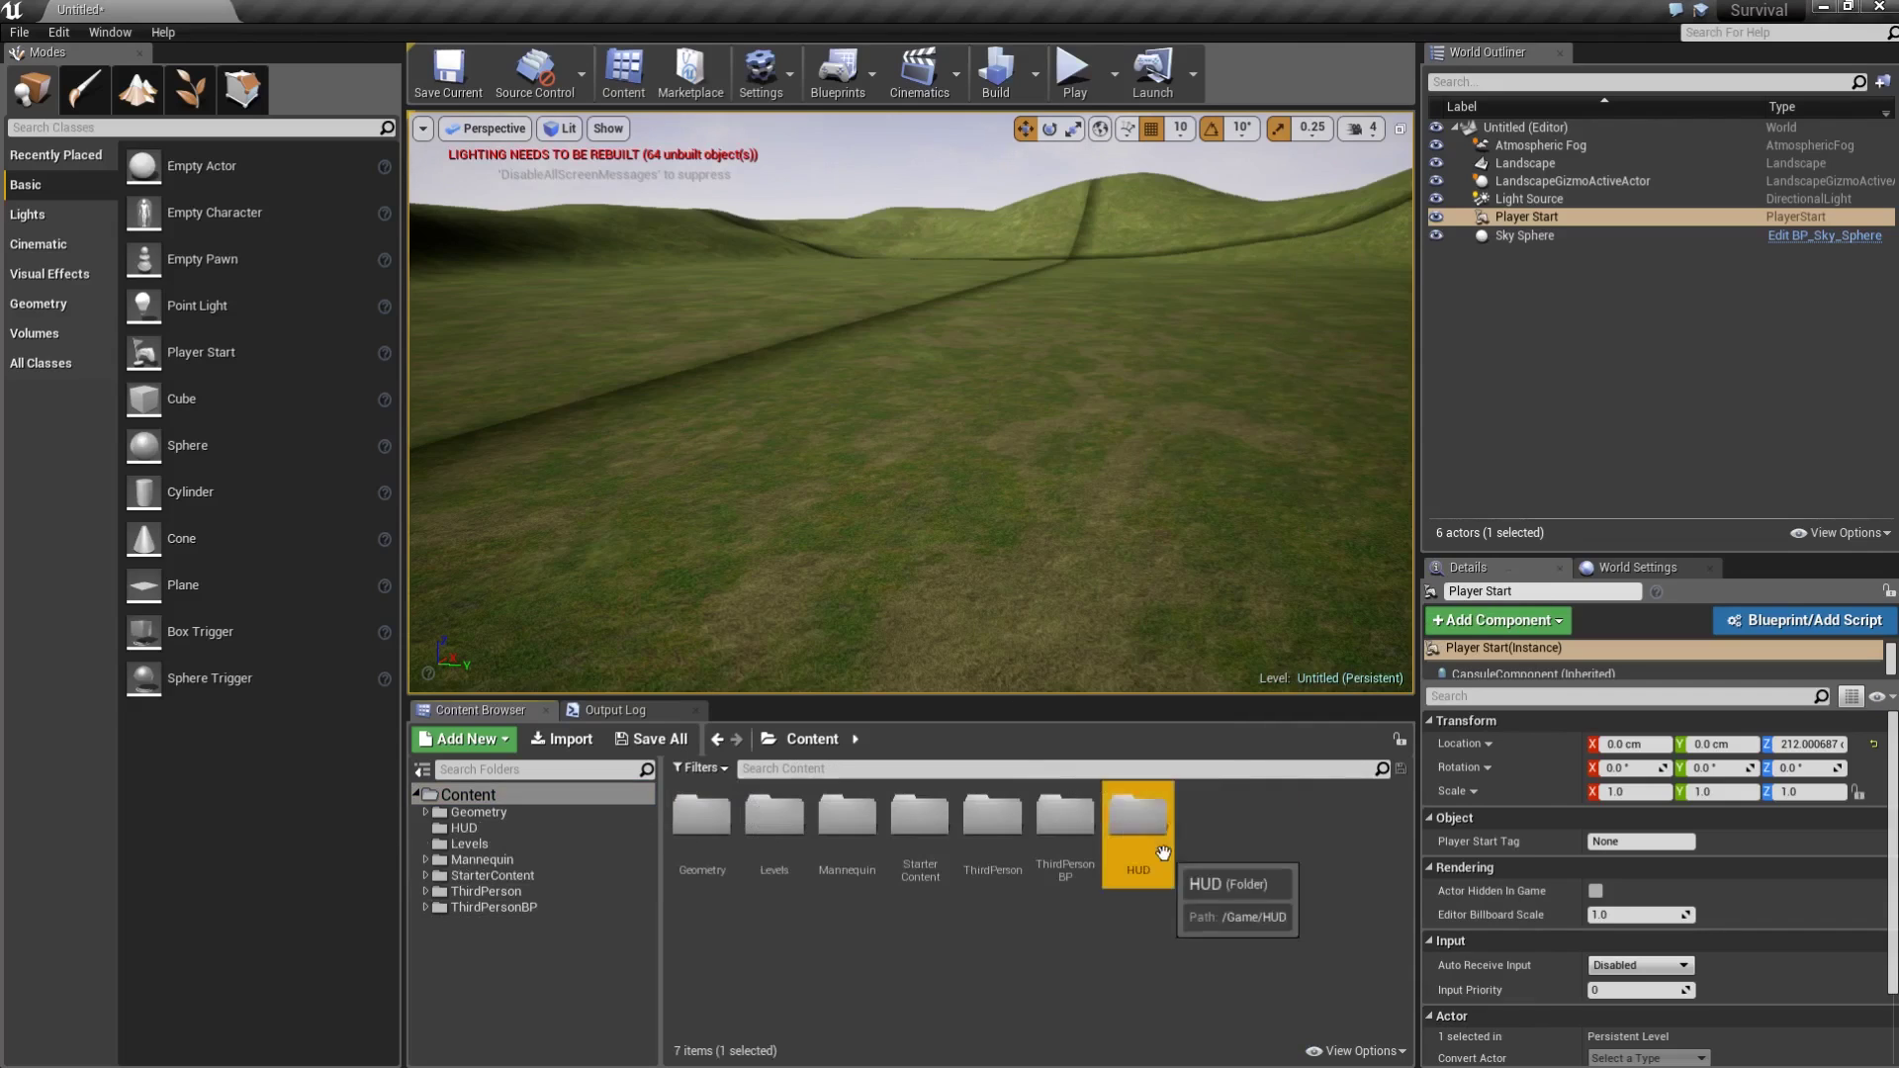
# Create a Widget Blueprint named IngameHUD inside the HUD folder.
pyautogui.doubleClick(1138, 817)
pyautogui.rightClick(853, 843)
pyautogui.moveTo(922, 832)
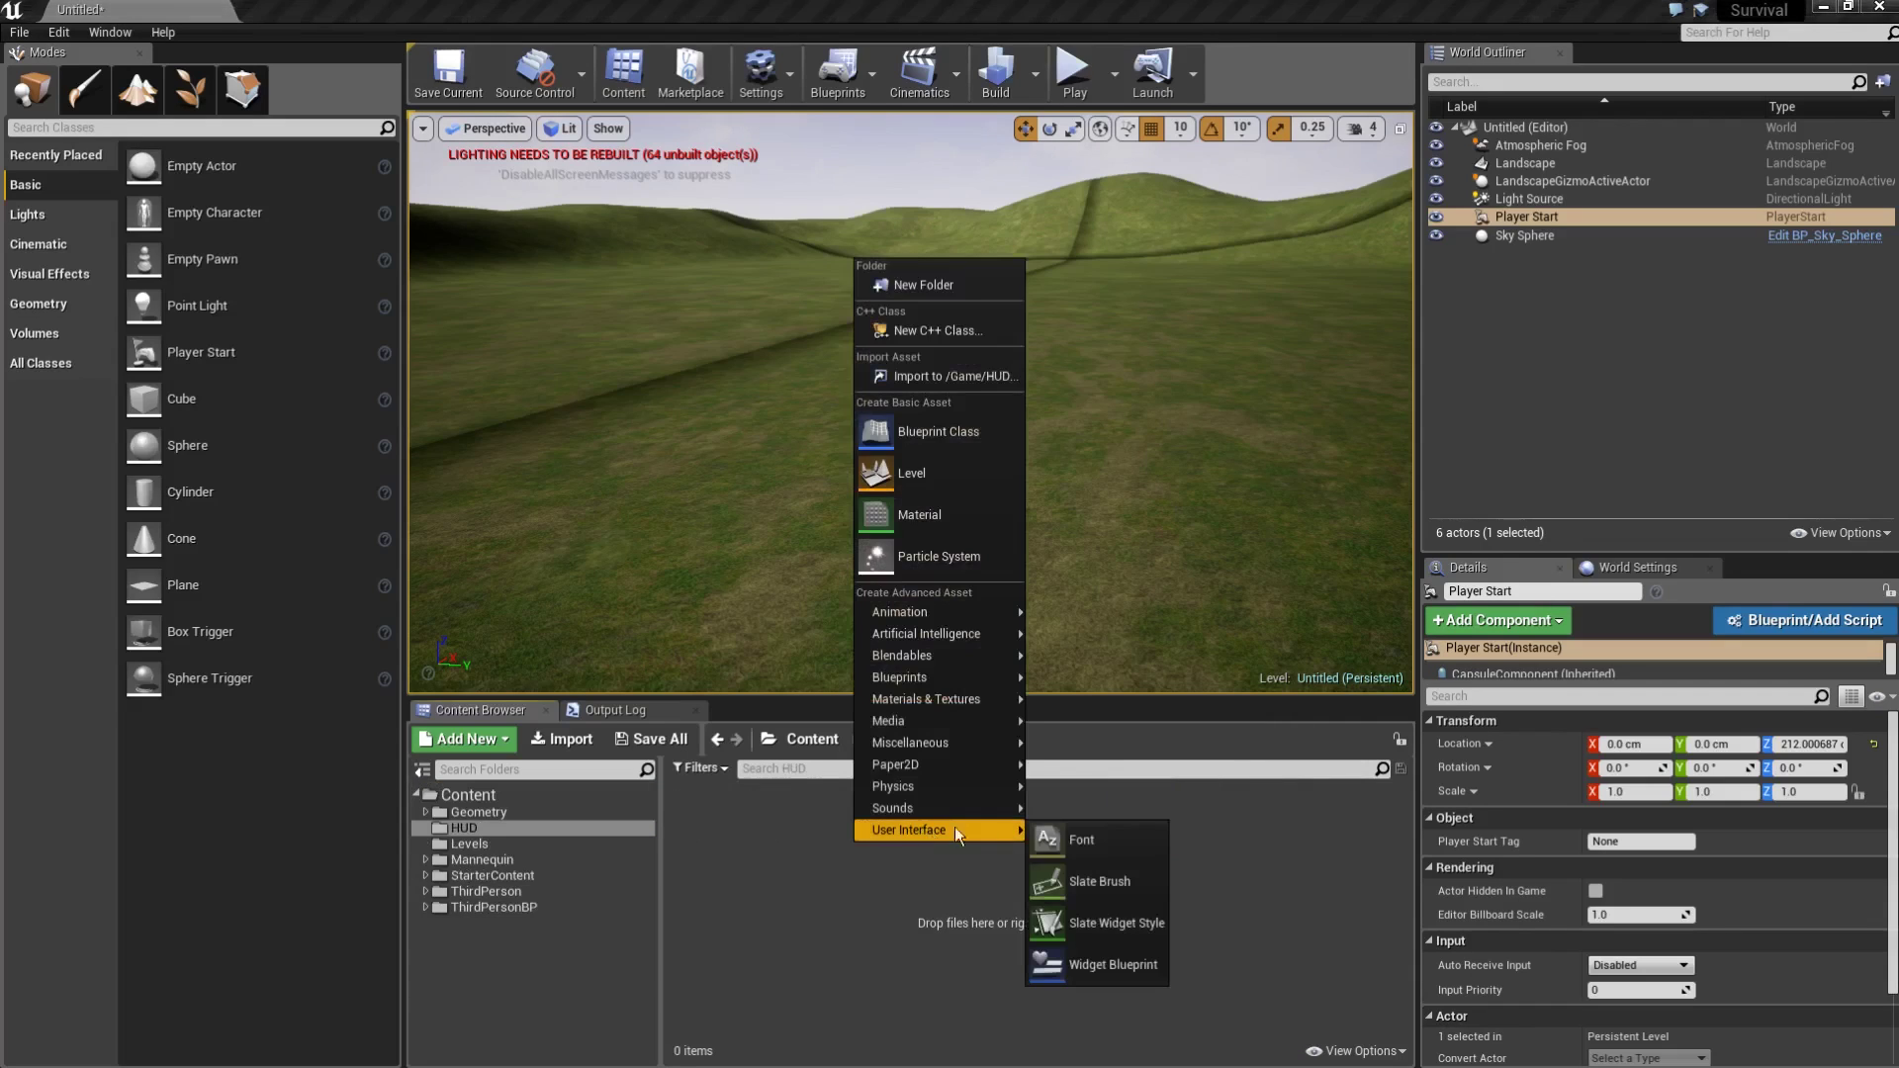
pyautogui.click(1096, 965)
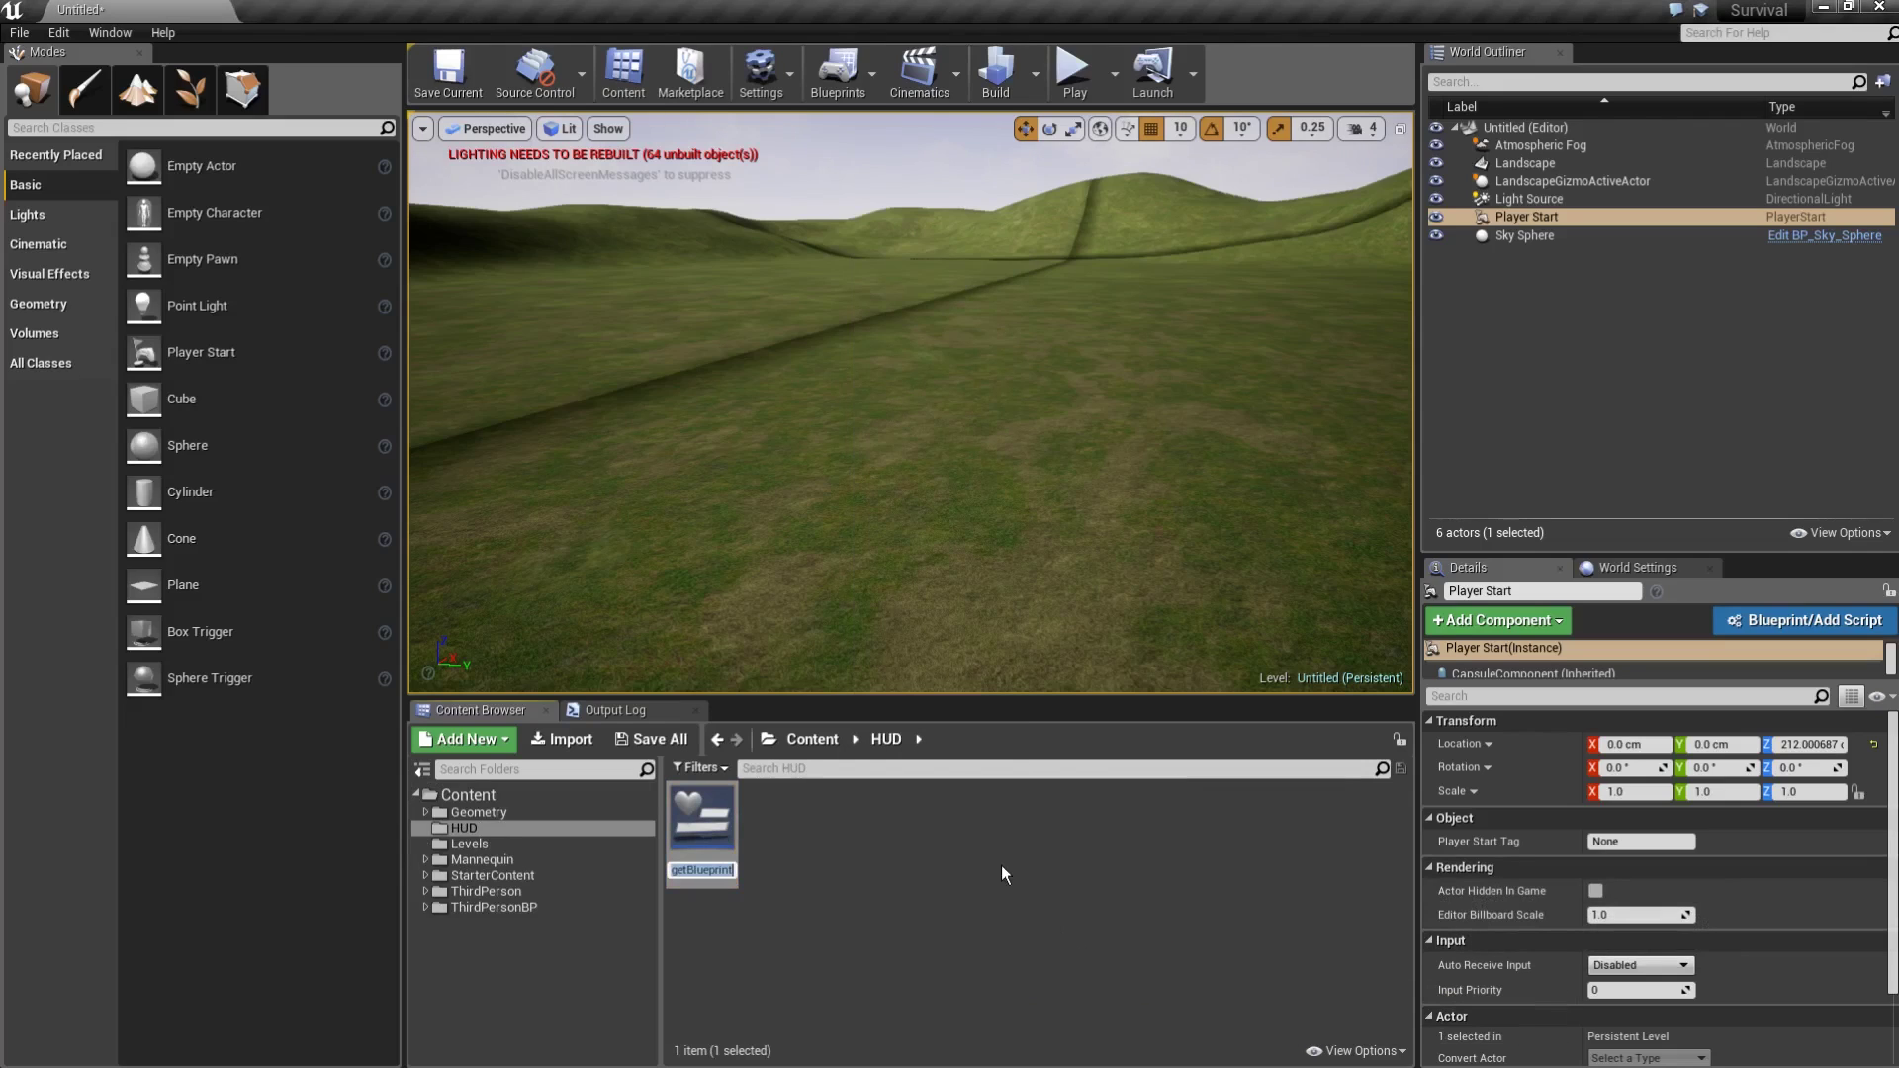
pyautogui.write('IngameHUD')
pyautogui.press('Return')
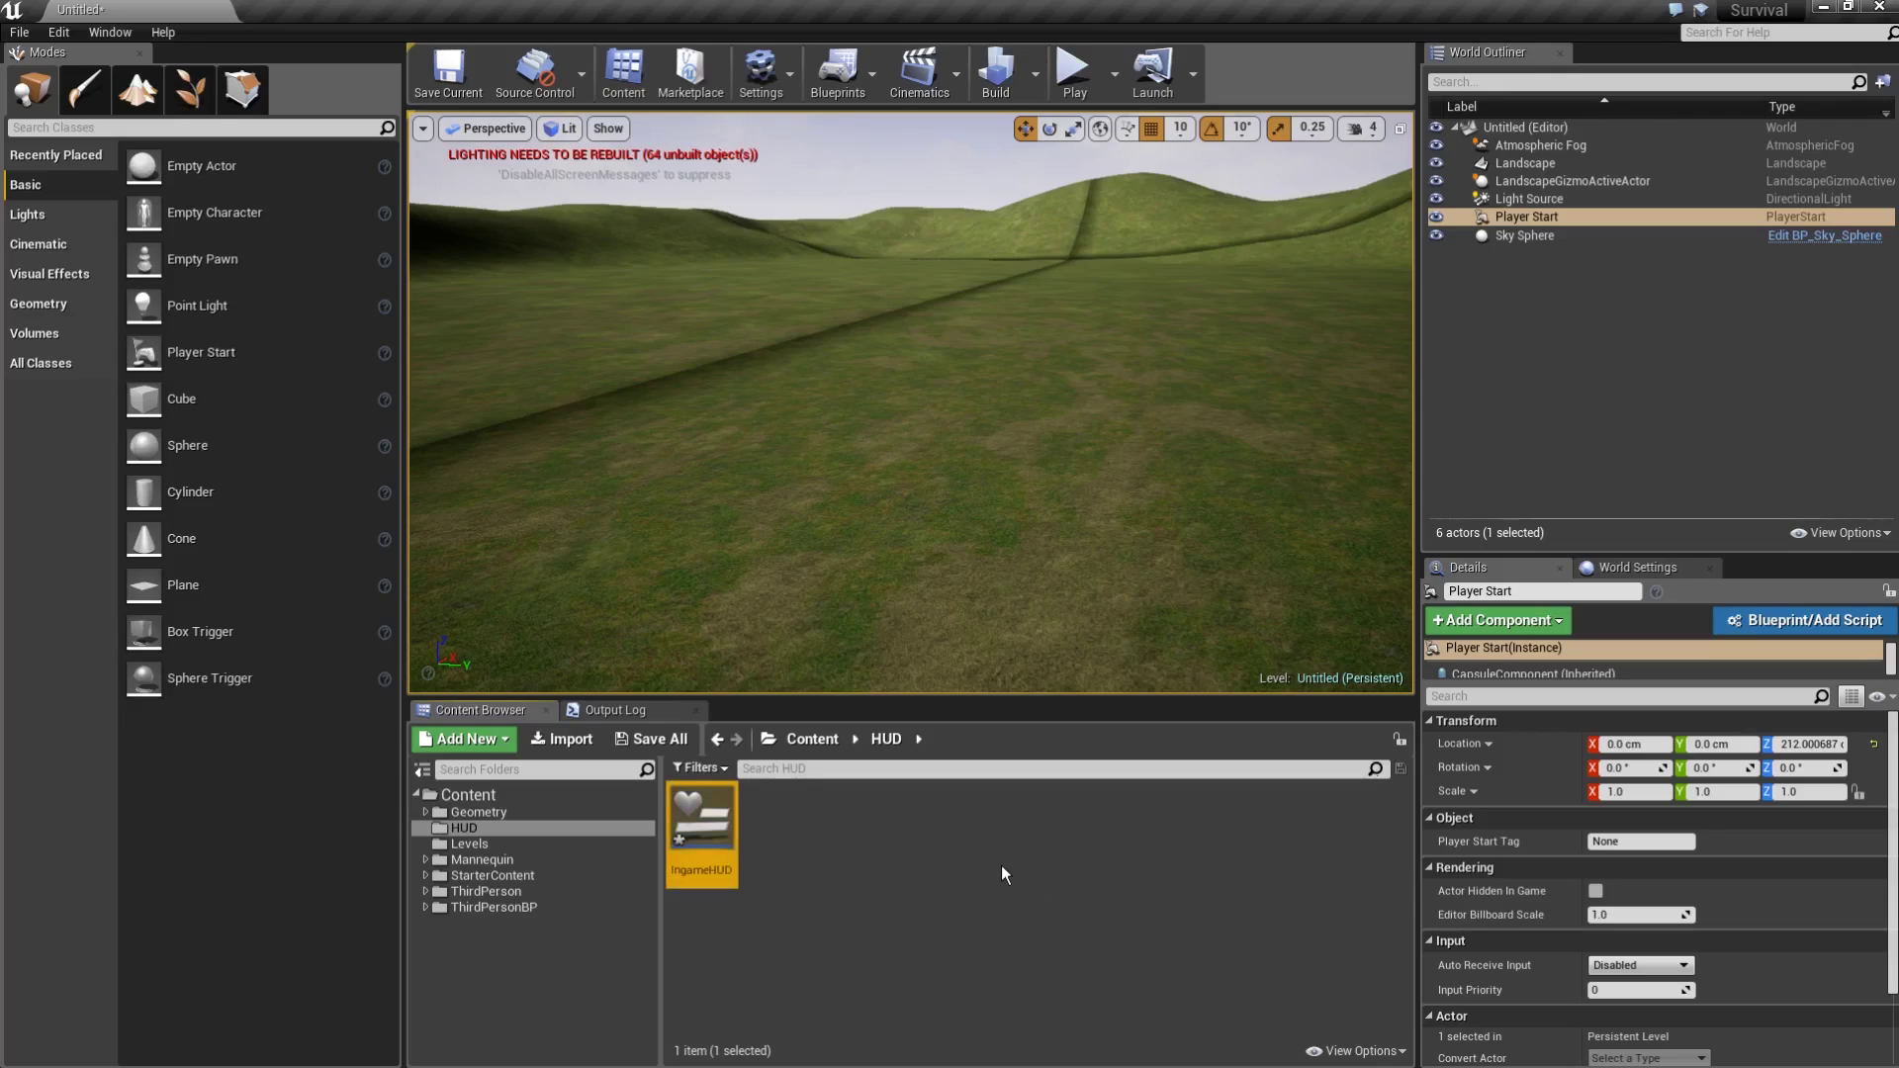
# Save all content, storing the untitled level as Main in the Levels folder.
pyautogui.click(651, 739)
pyautogui.click(1148, 727)
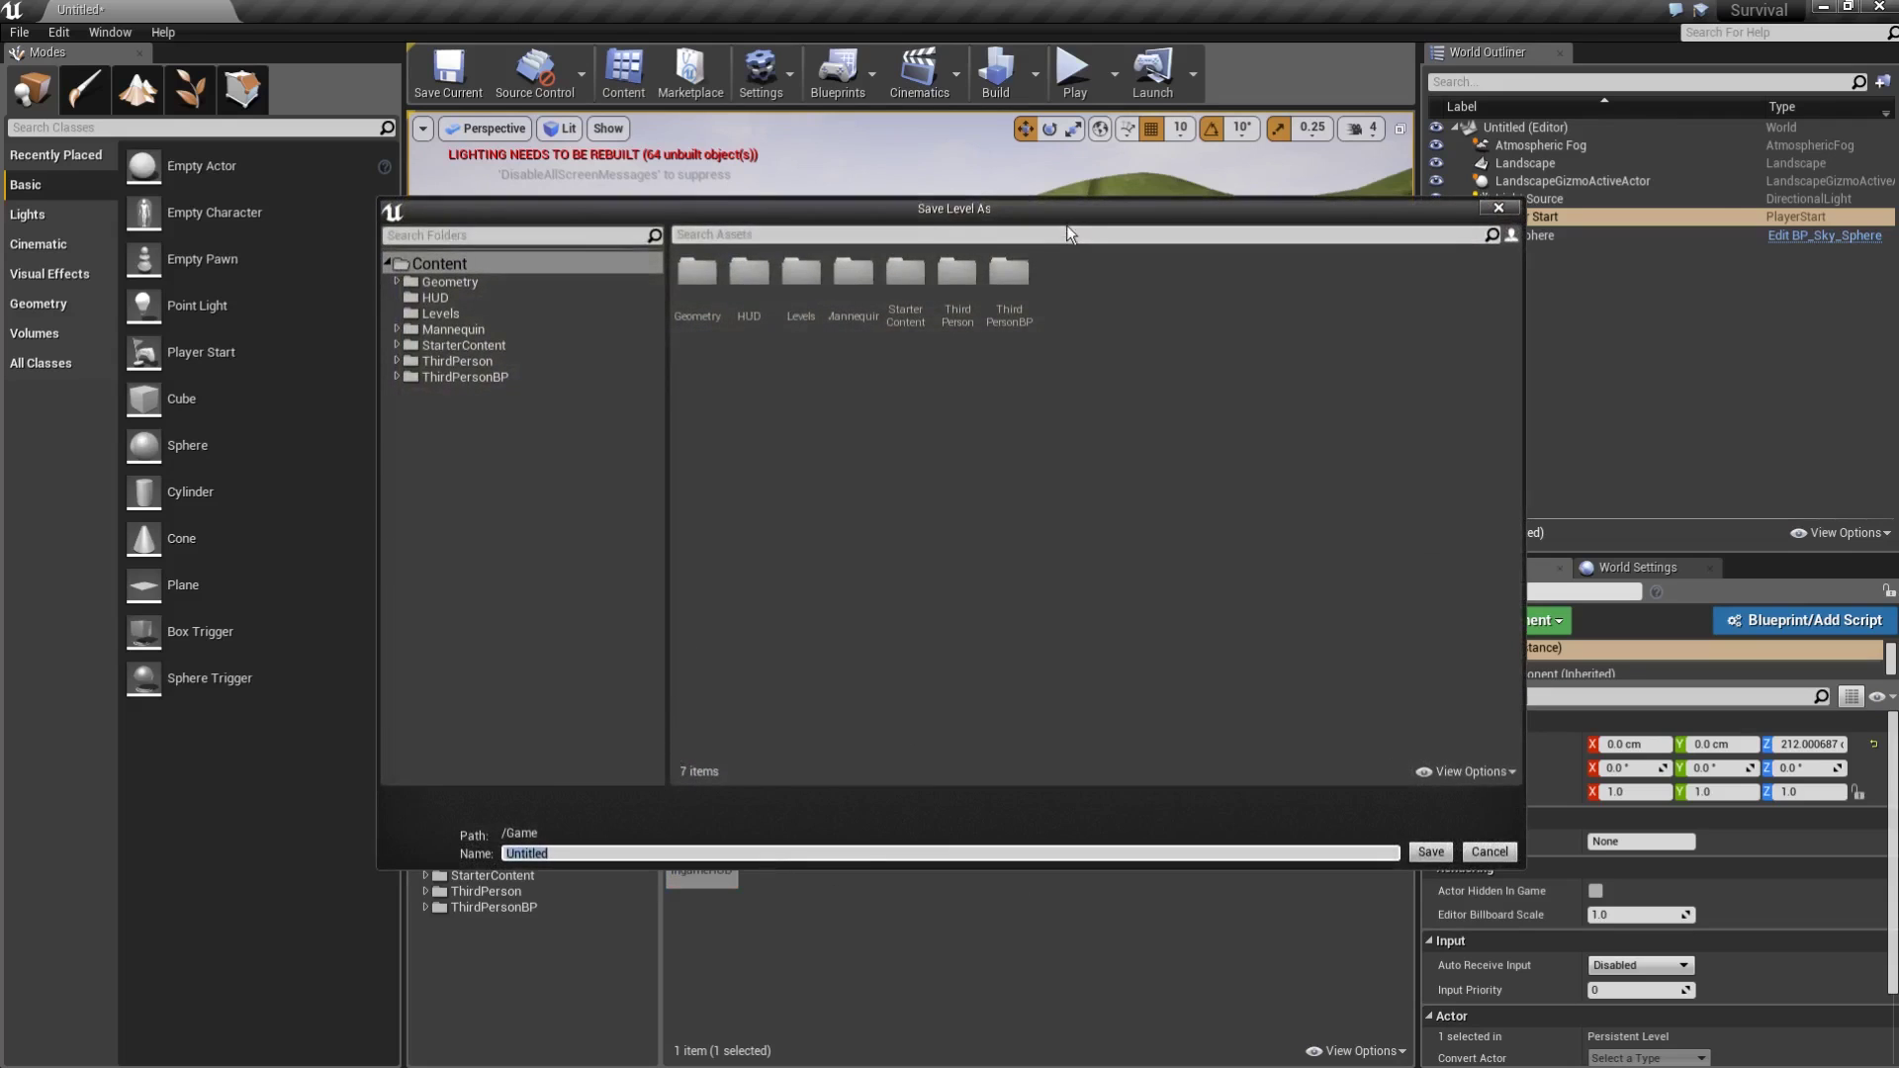
pyautogui.moveTo(1066, 225); pyautogui.dragTo(1383, 137)
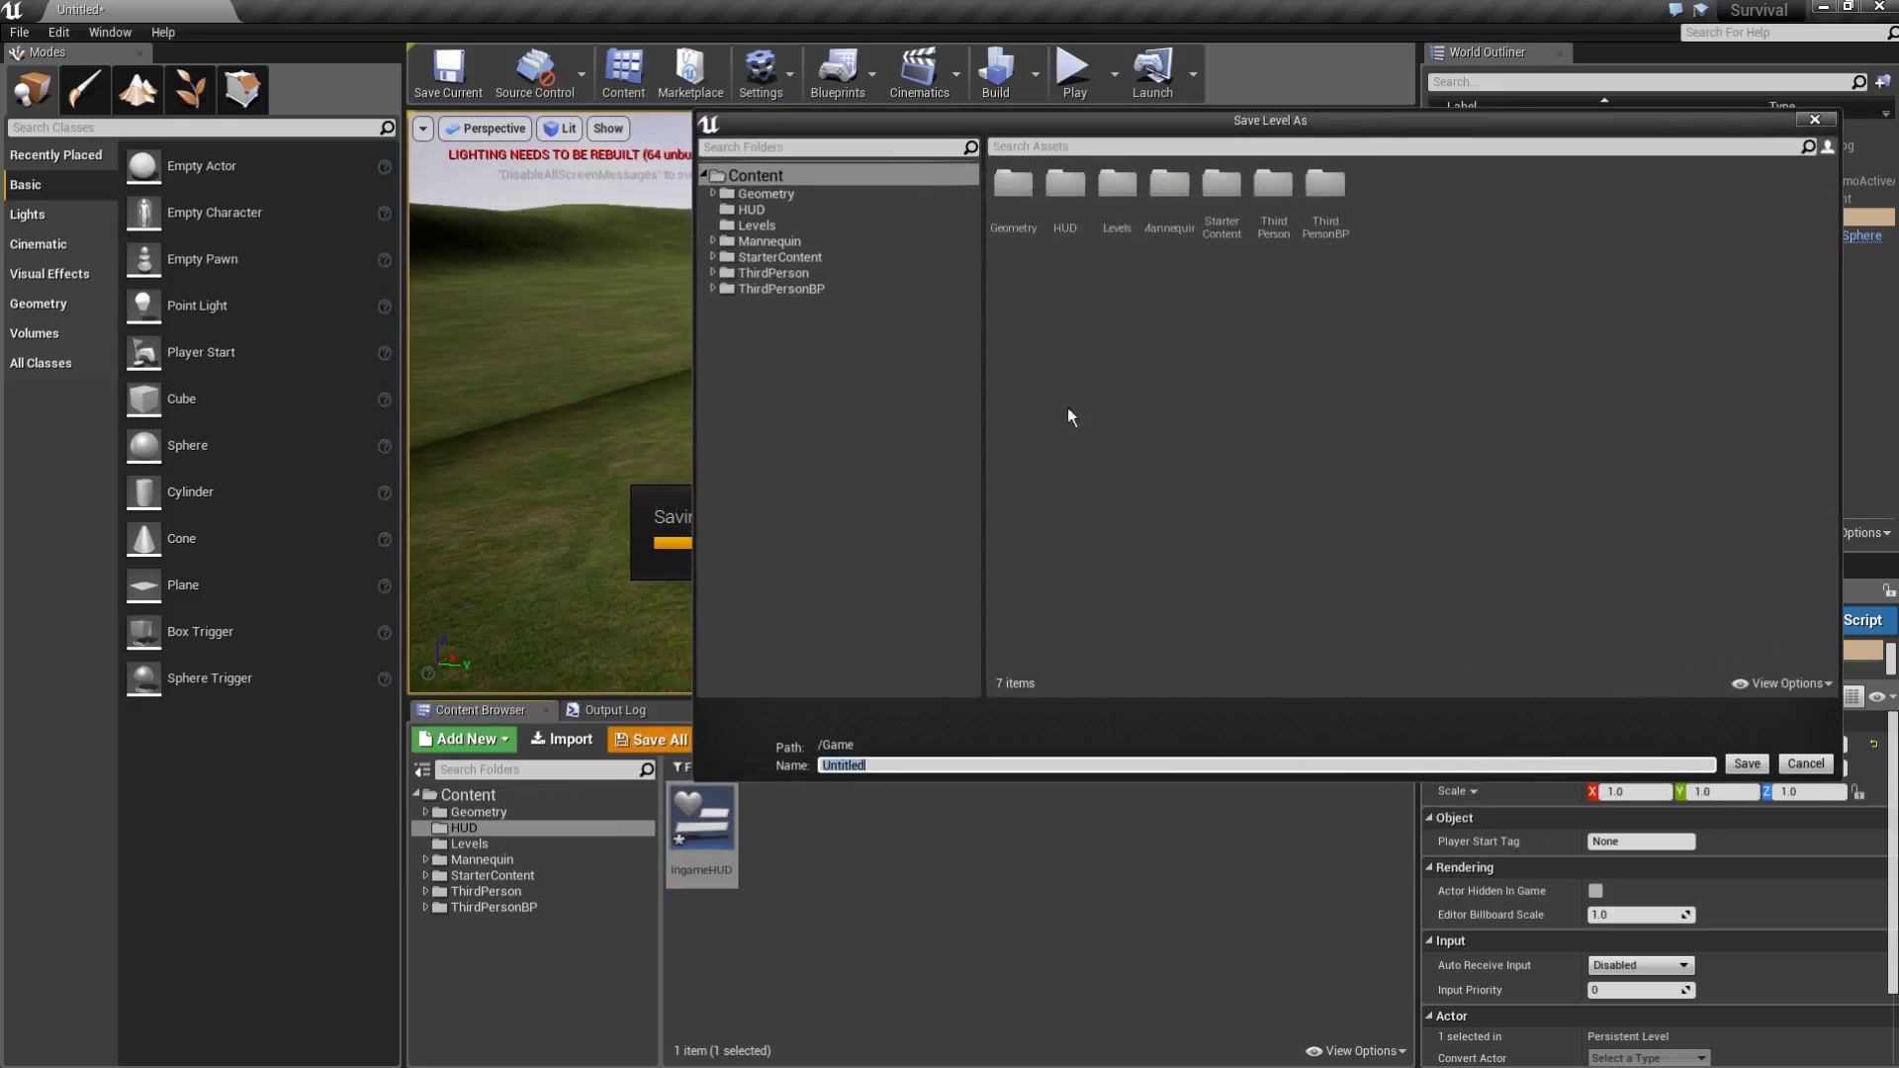
pyautogui.click(757, 225)
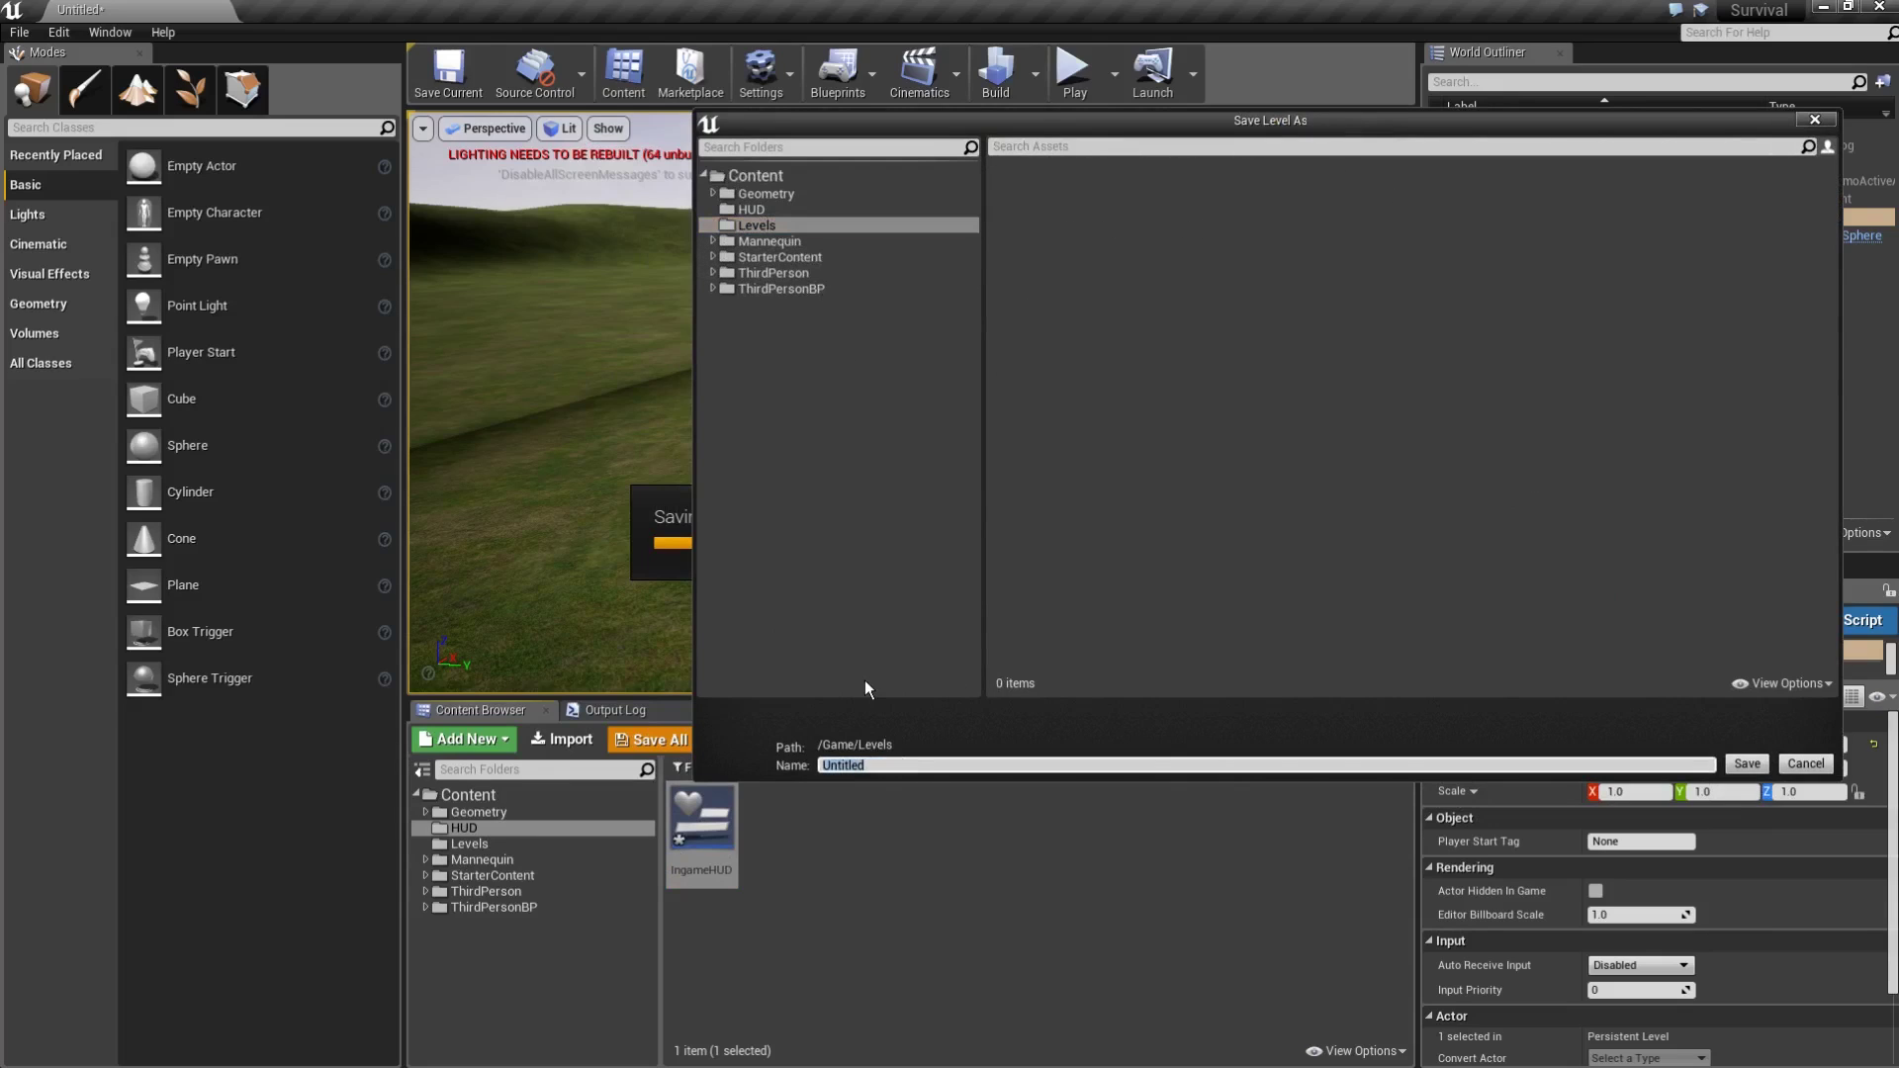
pyautogui.write('Main')
pyautogui.press('Return')
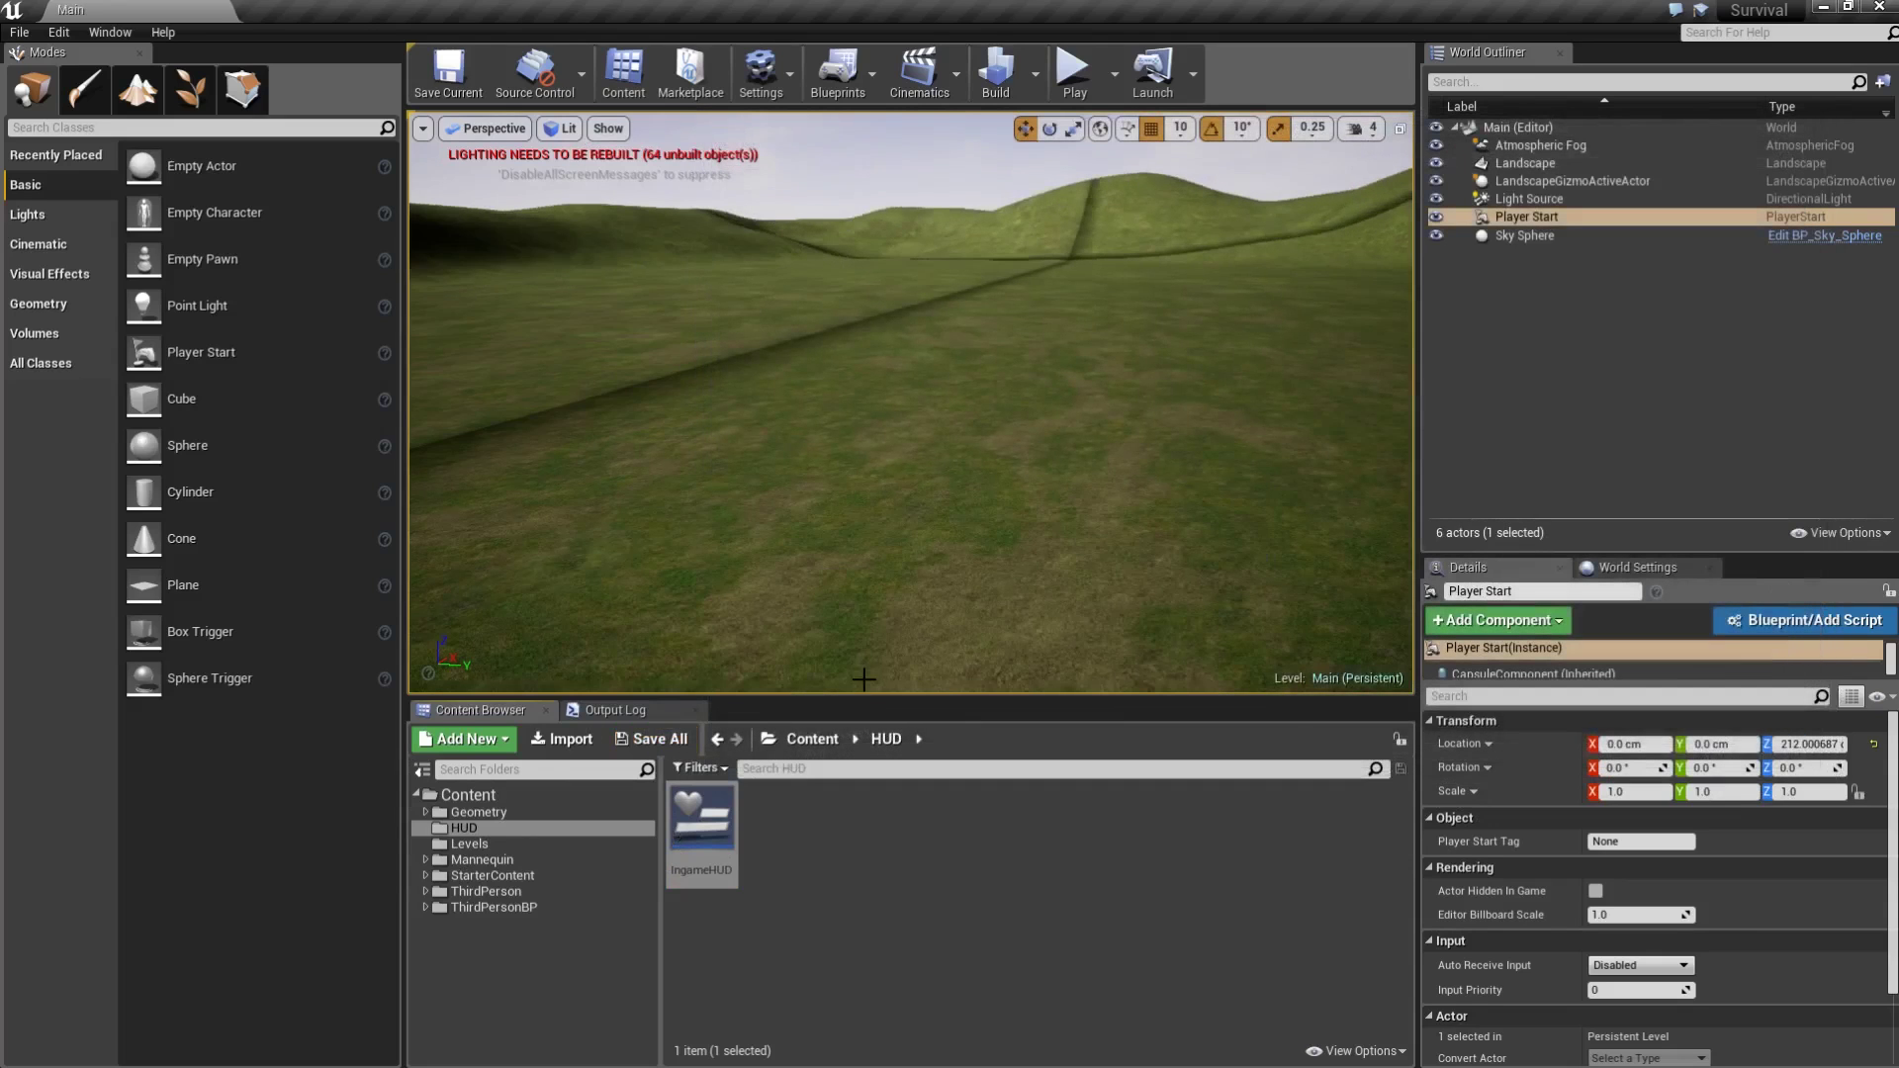
# In the IngameHUD widget, place a text block near the canvas's lower-left corner at about X 40, Y 996, and anchor it to that corner.
pyautogui.doubleClick(694, 809)
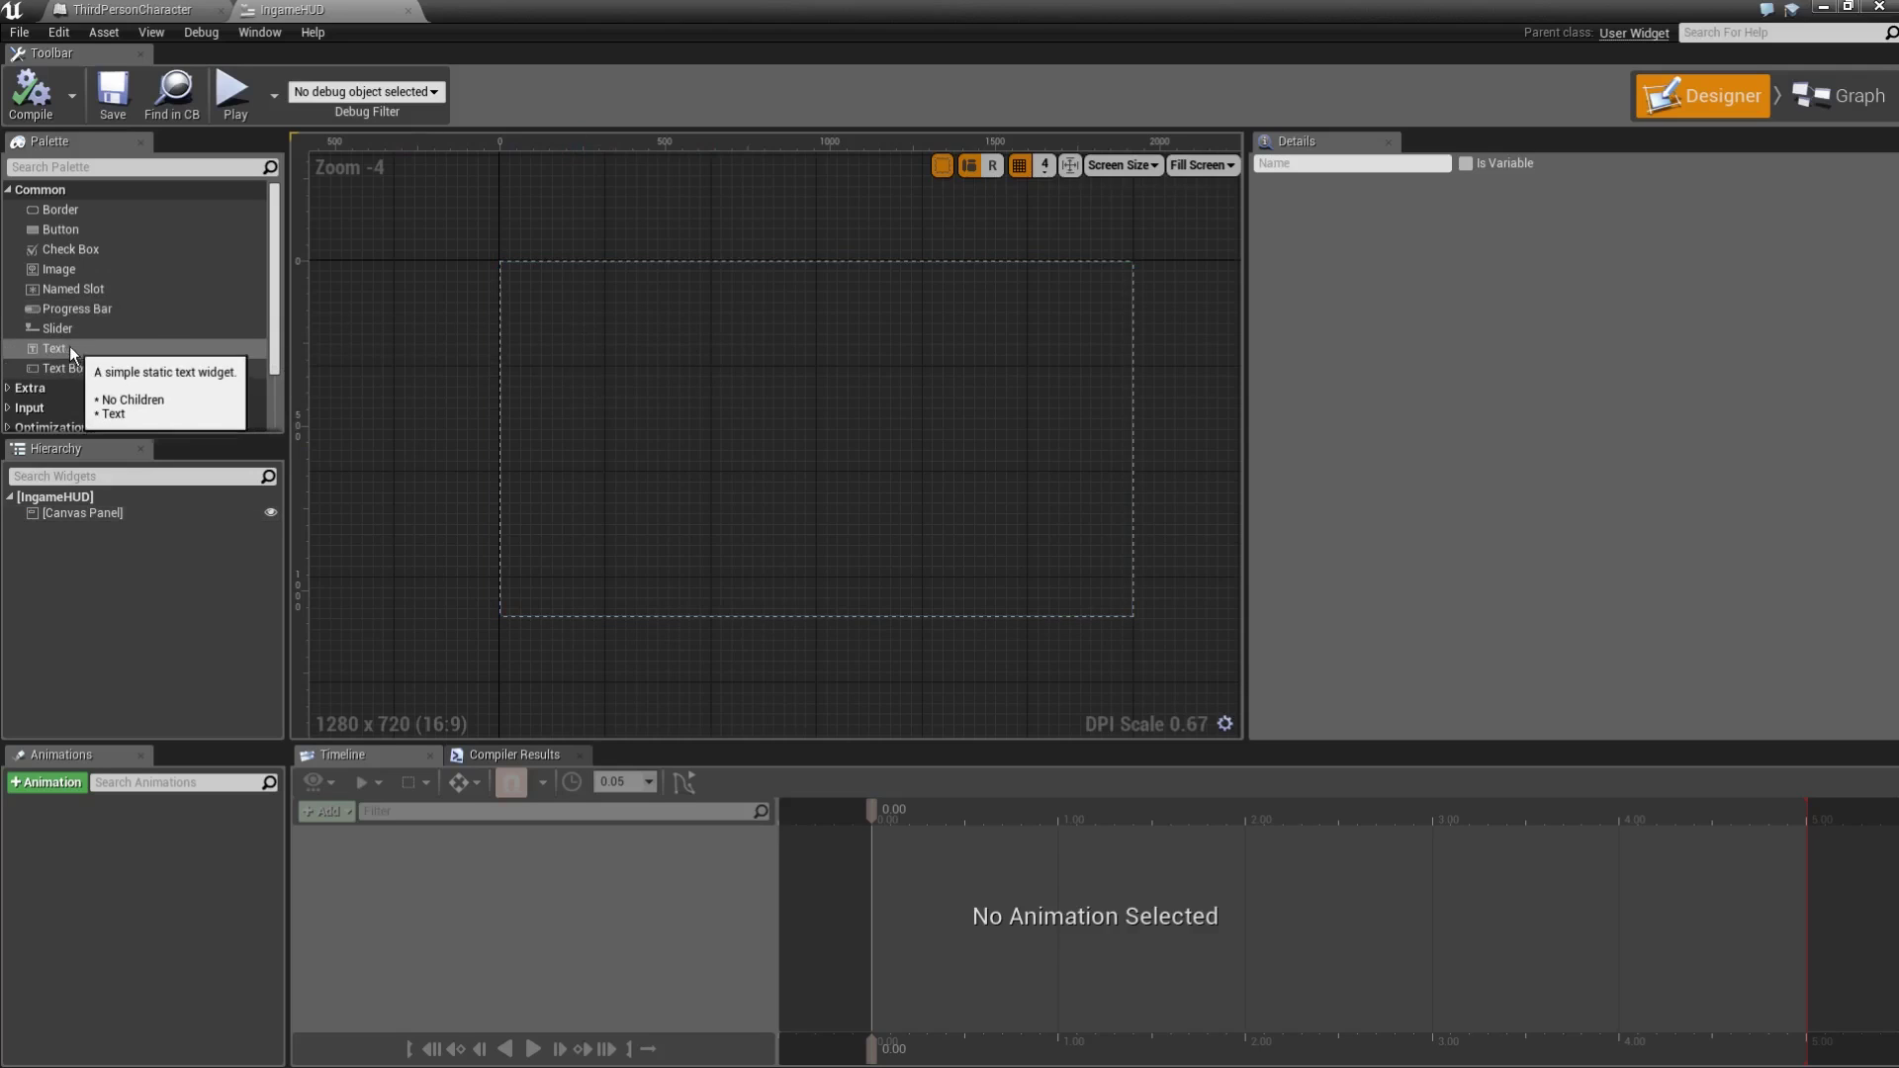
pyautogui.moveTo(64, 347); pyautogui.dragTo(517, 599)
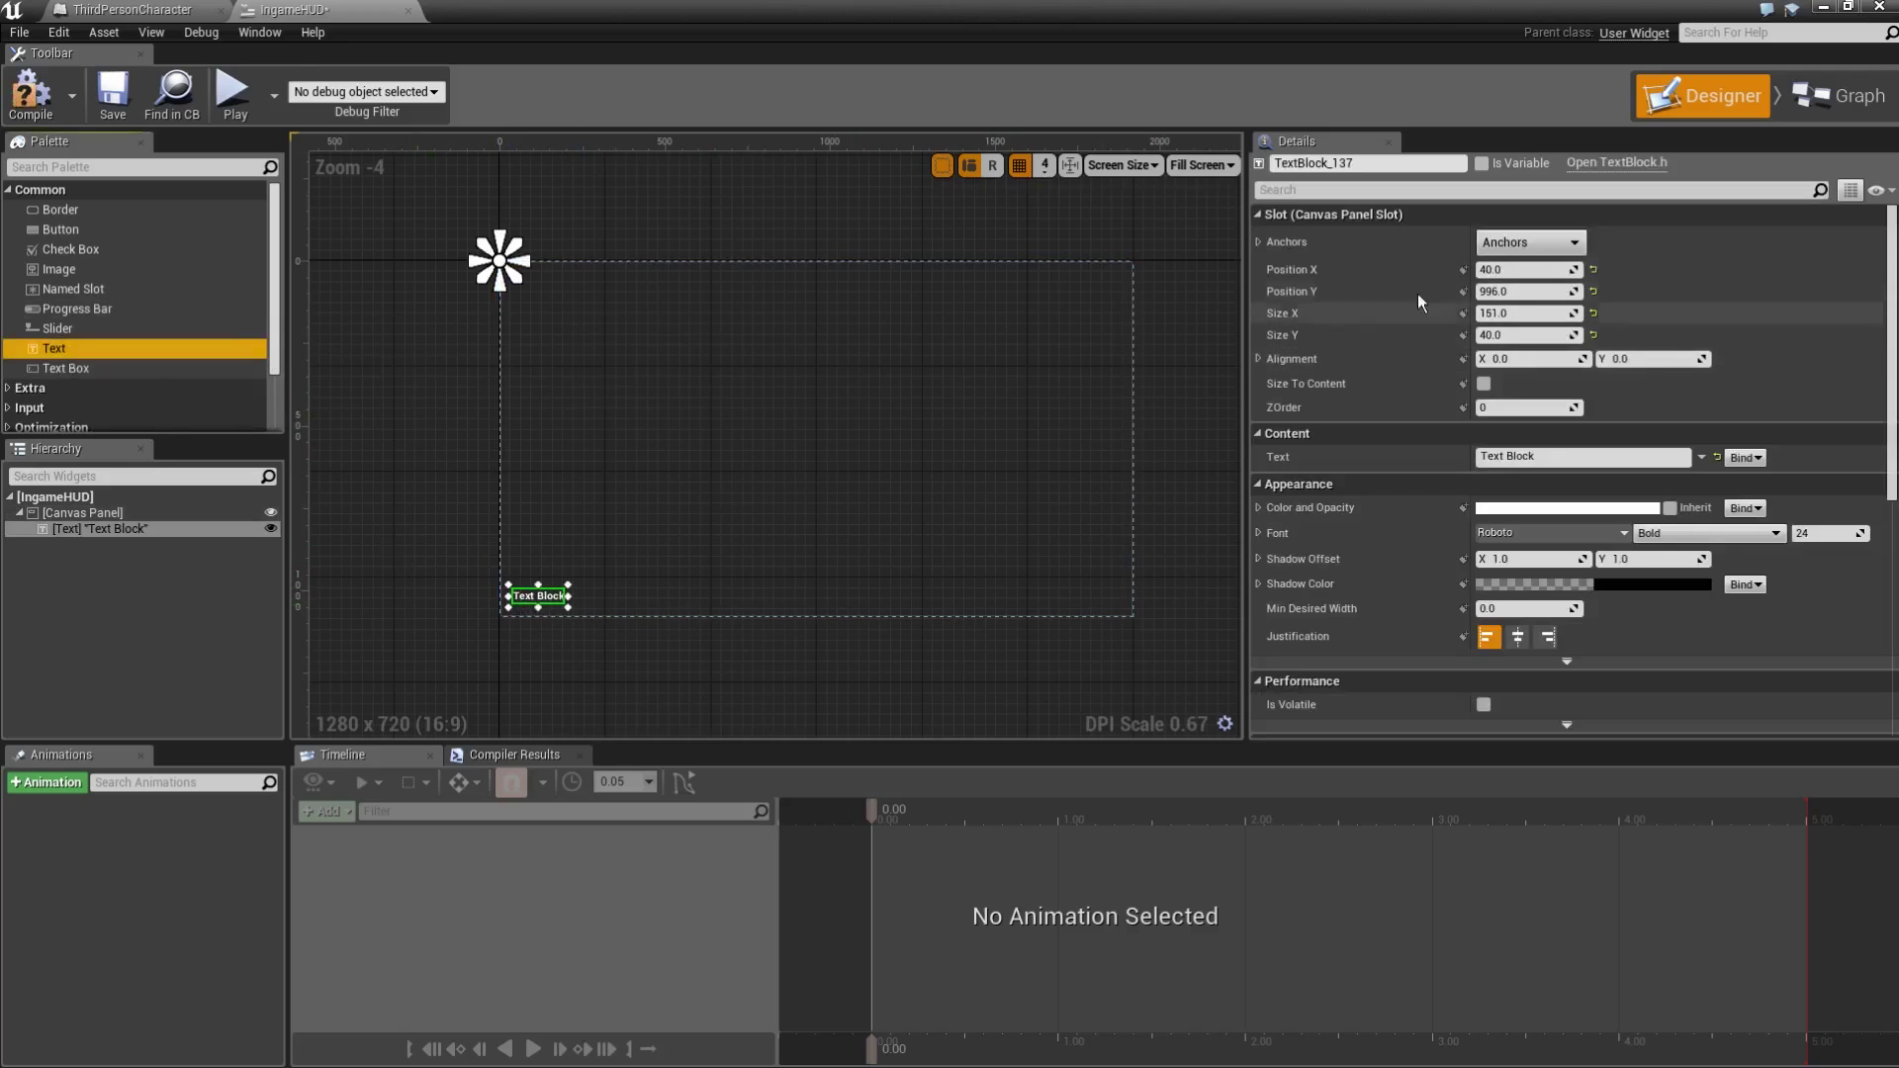
pyautogui.click(1530, 242)
pyautogui.click(1508, 435)
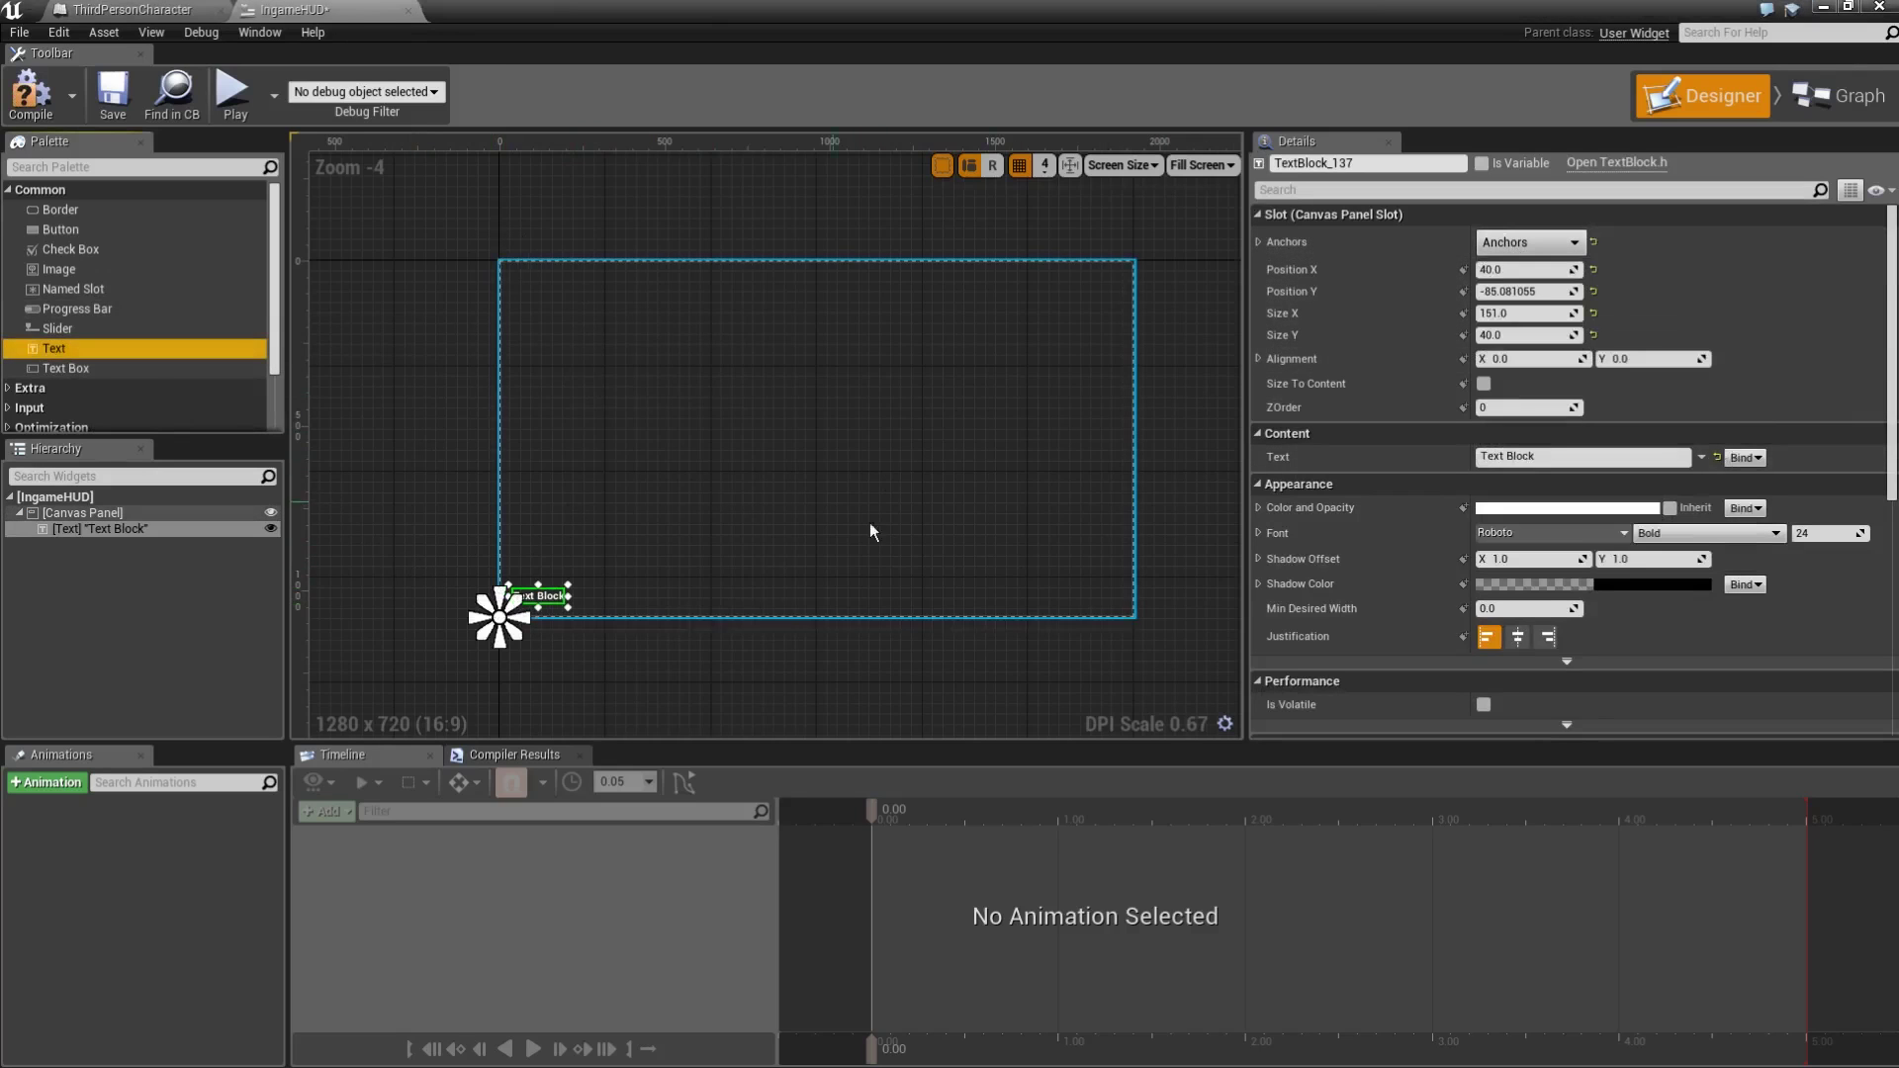
# Move the text block to about X 24, Y -57, change its text to "Health:" and narrow its frame to fit.
pyautogui.scroll(6, 593, 535)
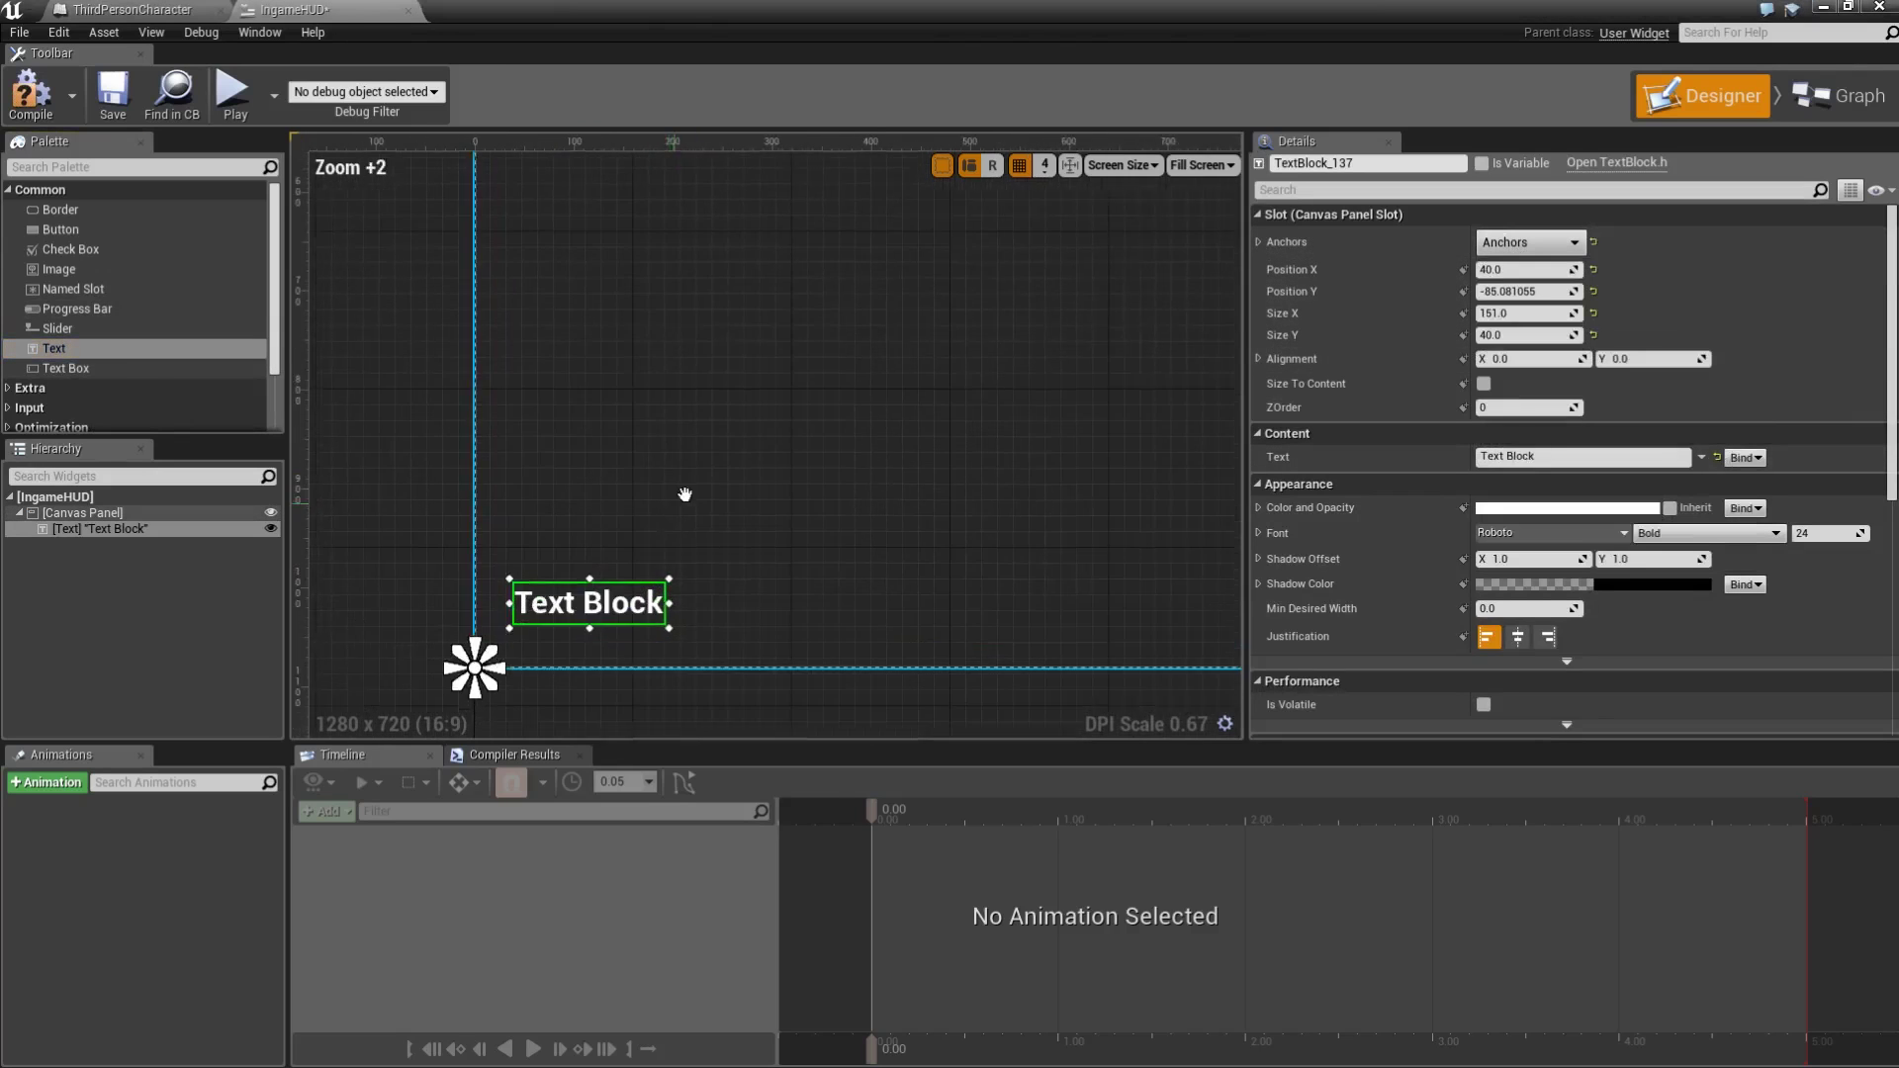
pyautogui.moveTo(692, 514); pyautogui.dragTo(626, 514)
pyautogui.click(1513, 457)
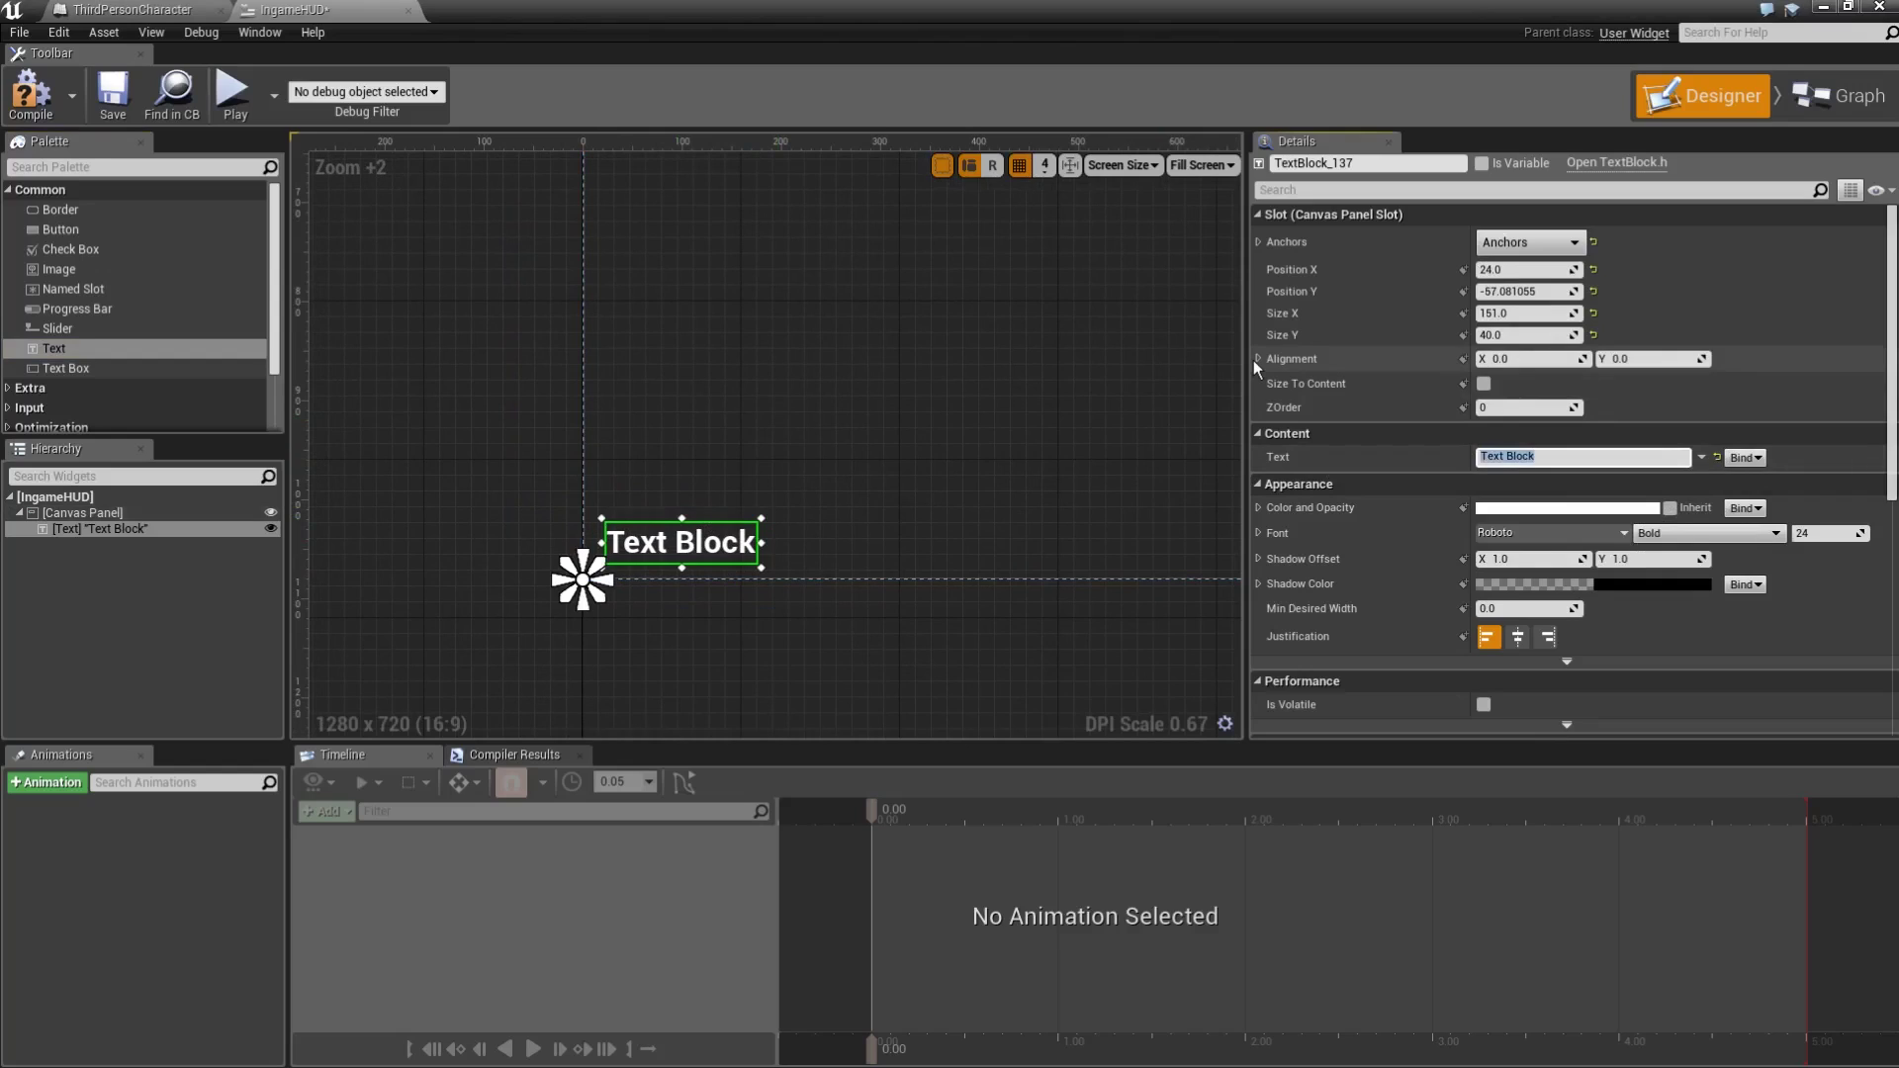
pyautogui.write('Health')
pyautogui.press('Return')
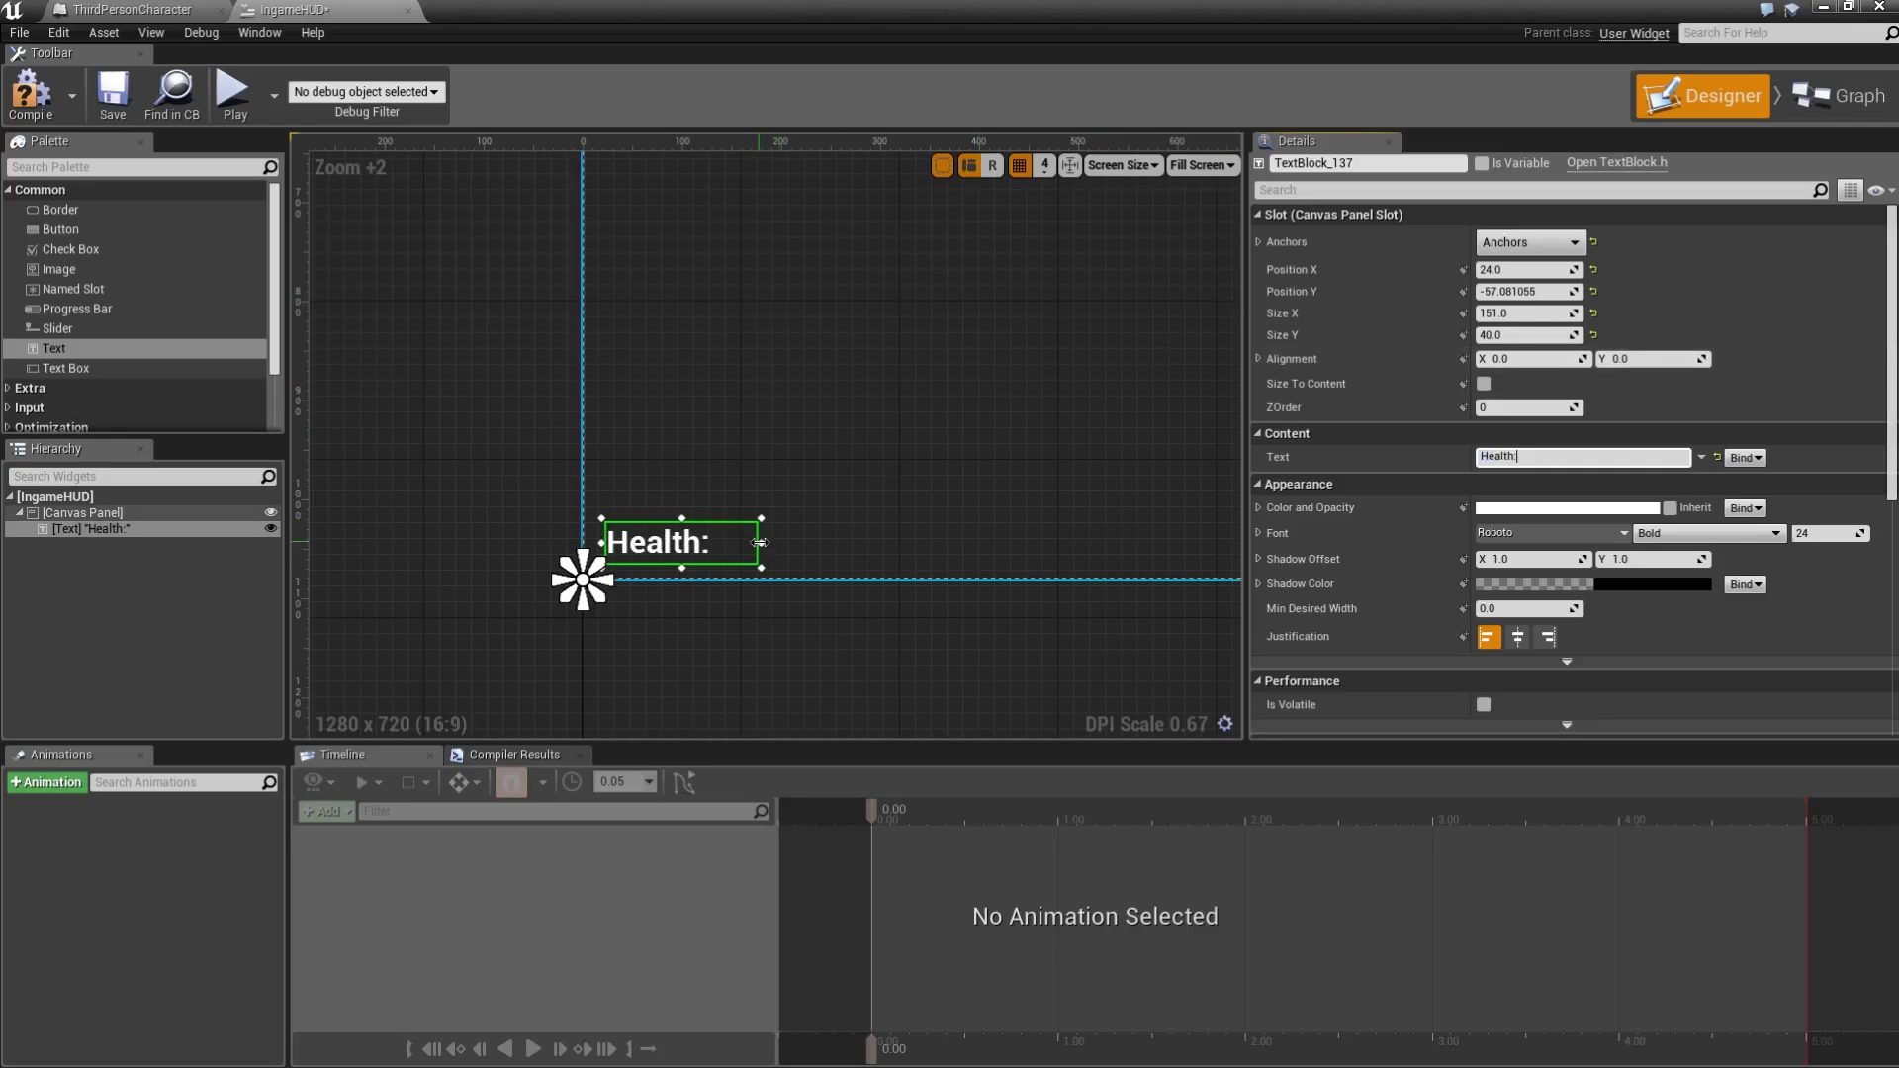
pyautogui.moveTo(760, 542); pyautogui.dragTo(721, 542)
# Add a progress bar beside the Health: label at about X 160, Y 1020, and stretch it to about 526 wide.
pyautogui.moveTo(816, 393); pyautogui.dragTo(691, 500, button='right')
pyautogui.moveTo(123, 310)
pyautogui.mouseDown()
pyautogui.moveTo(673, 606)
pyautogui.moveTo(633, 579)
pyautogui.mouseUp()
pyautogui.scroll(-4, 732, 676)
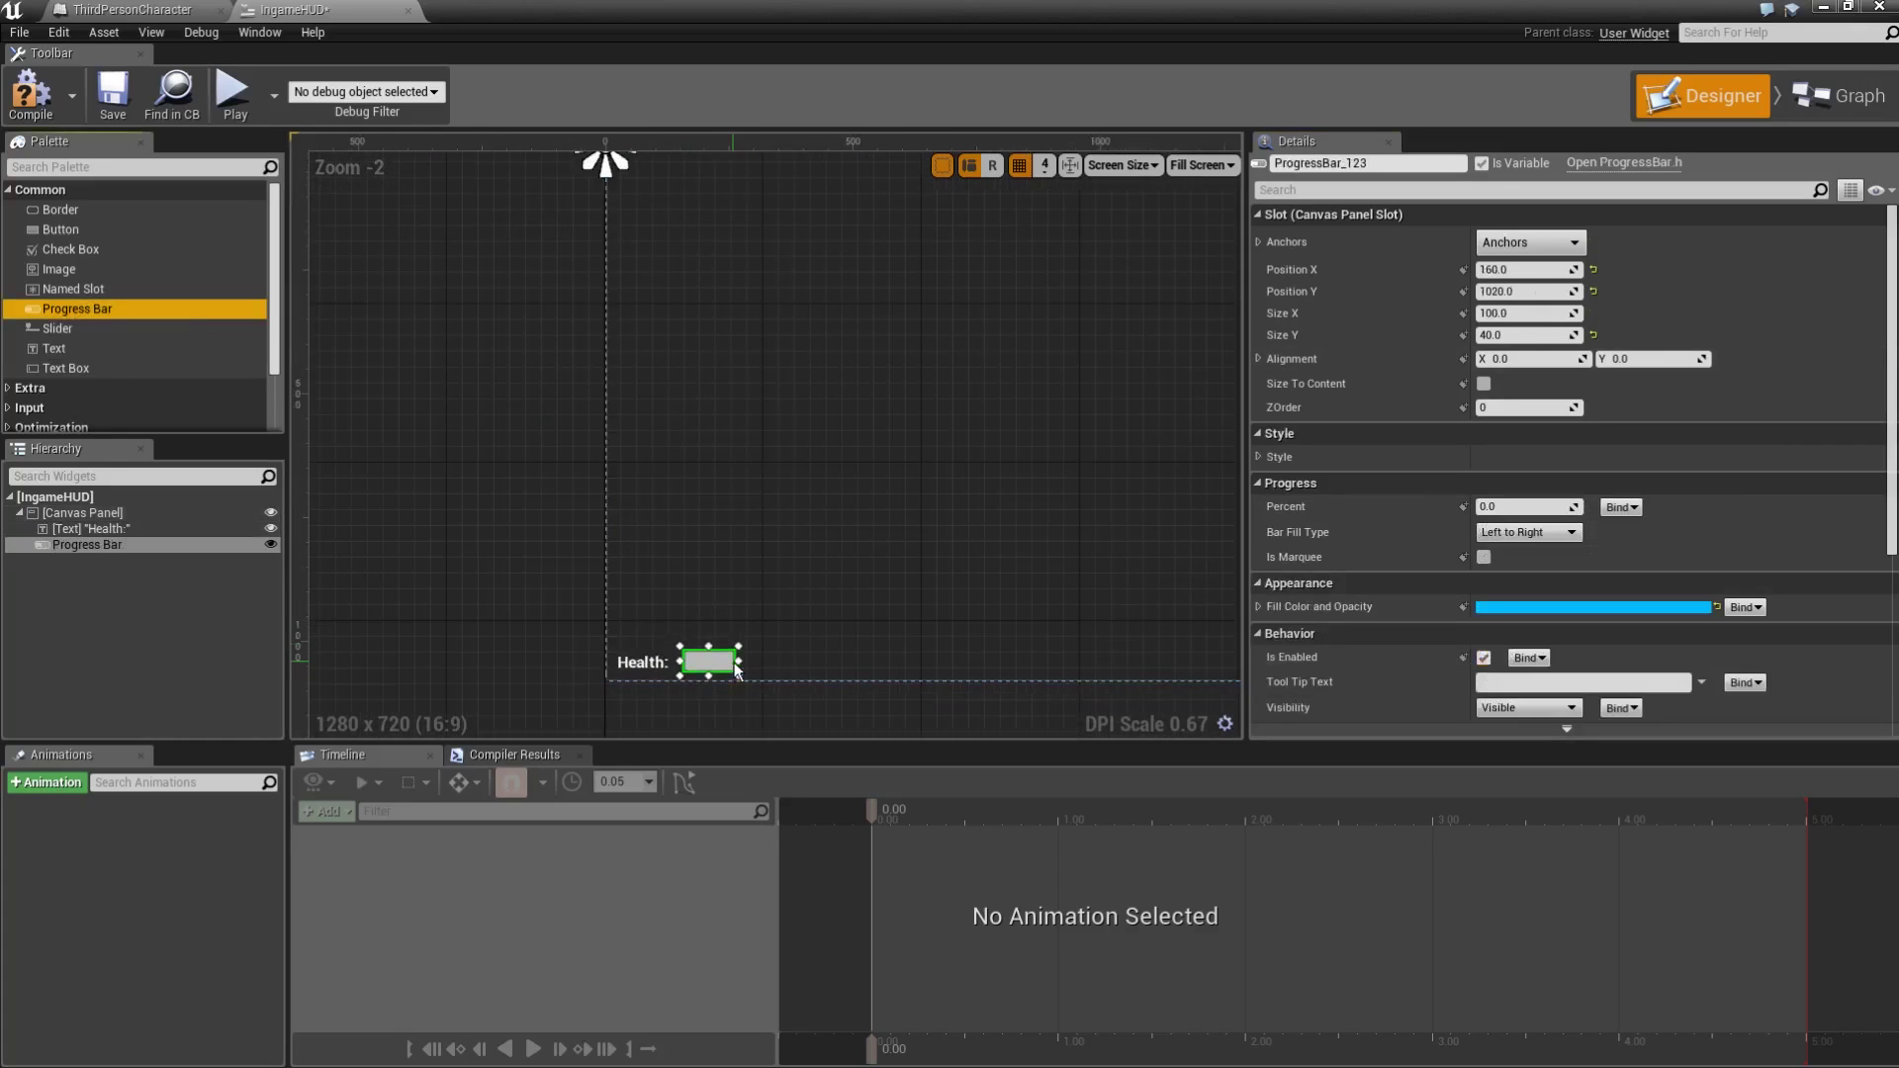
pyautogui.moveTo(738, 662); pyautogui.dragTo(943, 641)
pyautogui.click(1114, 599)
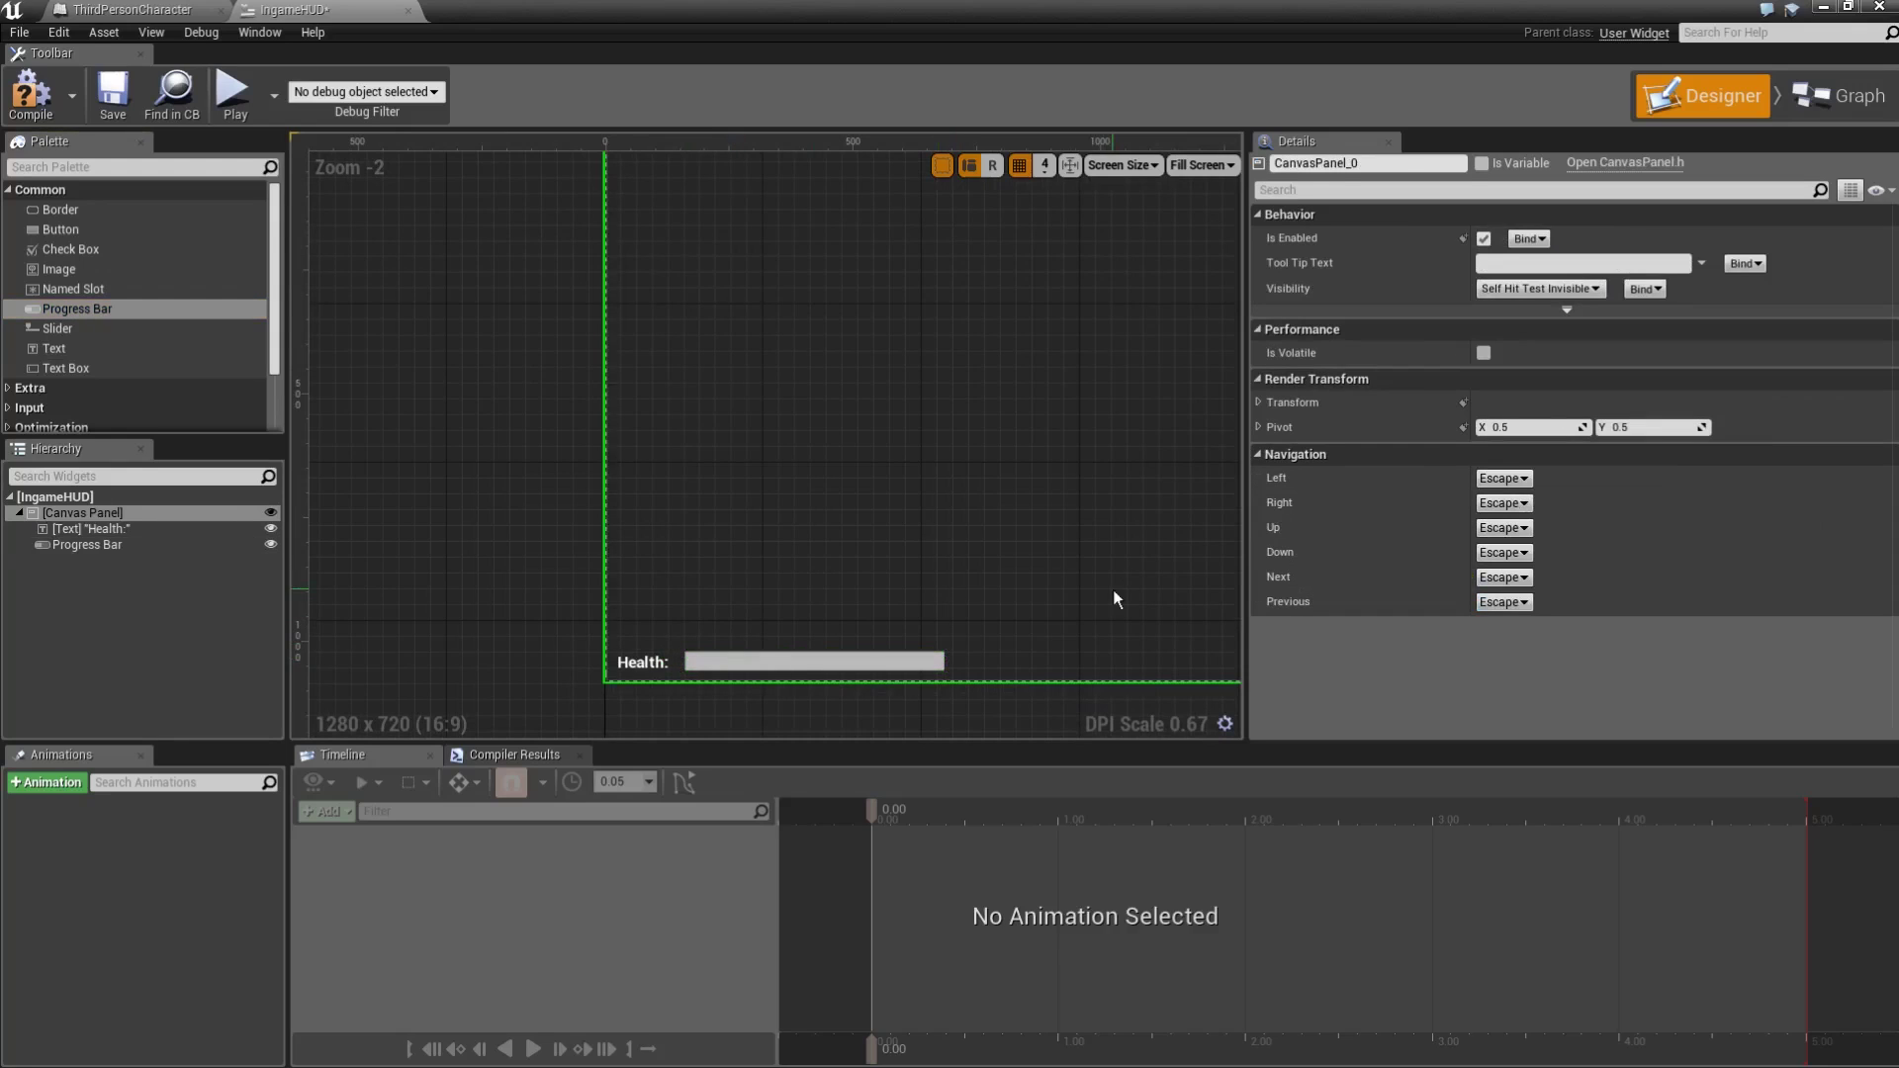
pyautogui.click(861, 657)
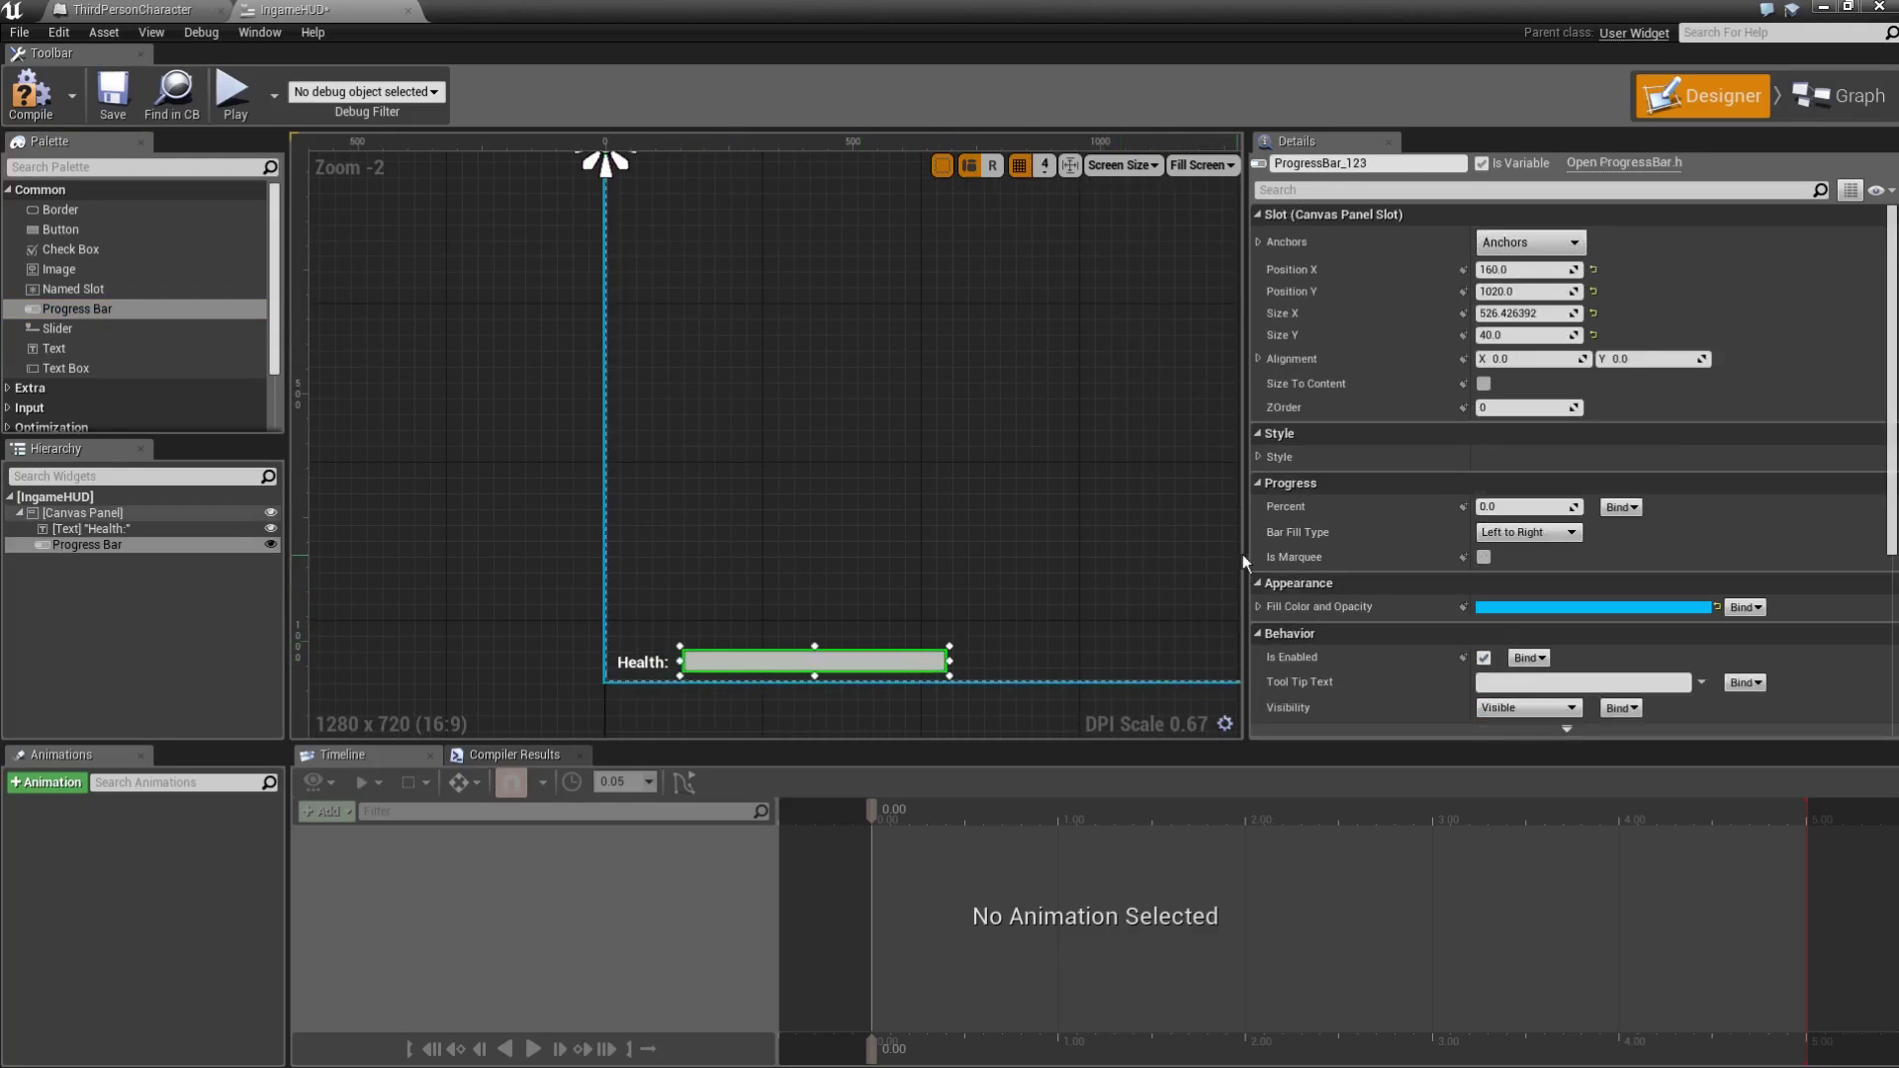
# Set the progress bar's fill color to red (R 1.0, G 0.0, B 0.06), and compile and save the widget.
pyautogui.click(1547, 607)
pyautogui.moveTo(1296, 683); pyautogui.dragTo(1387, 691)
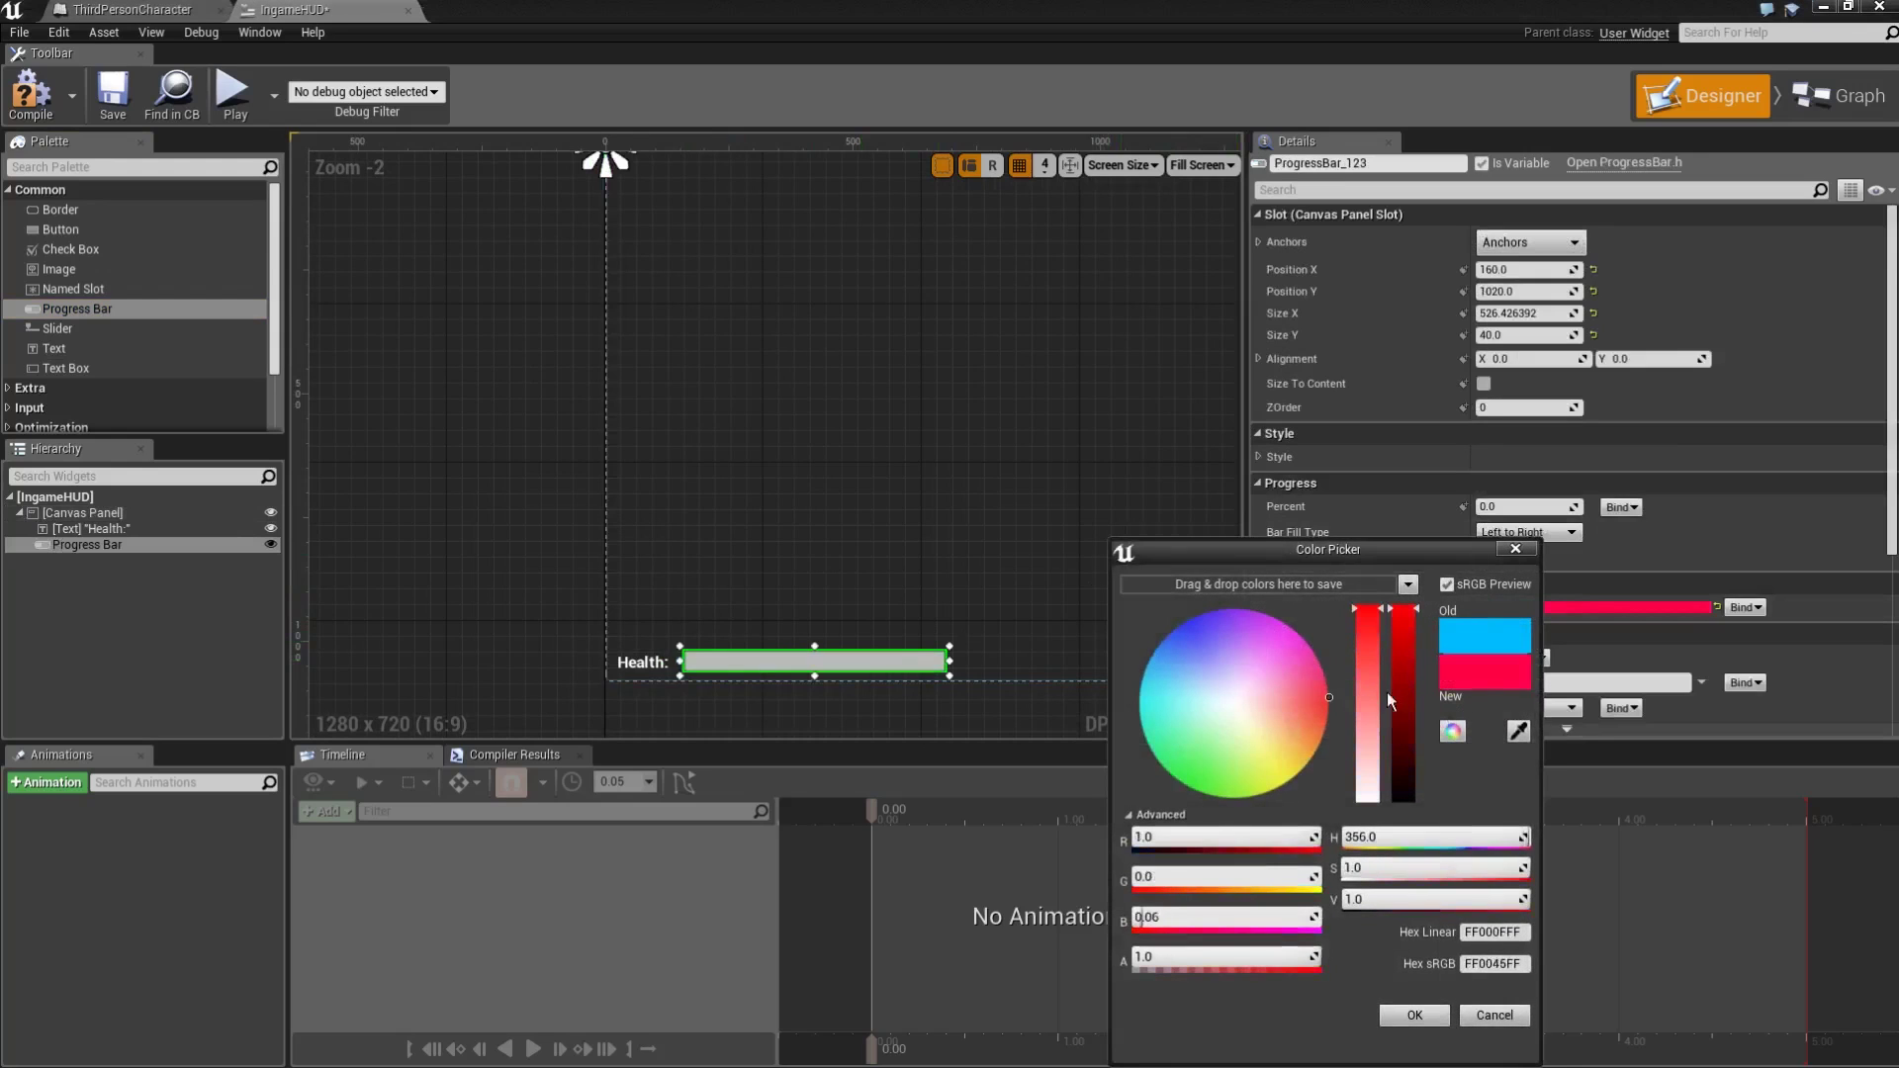
pyautogui.click(1414, 1015)
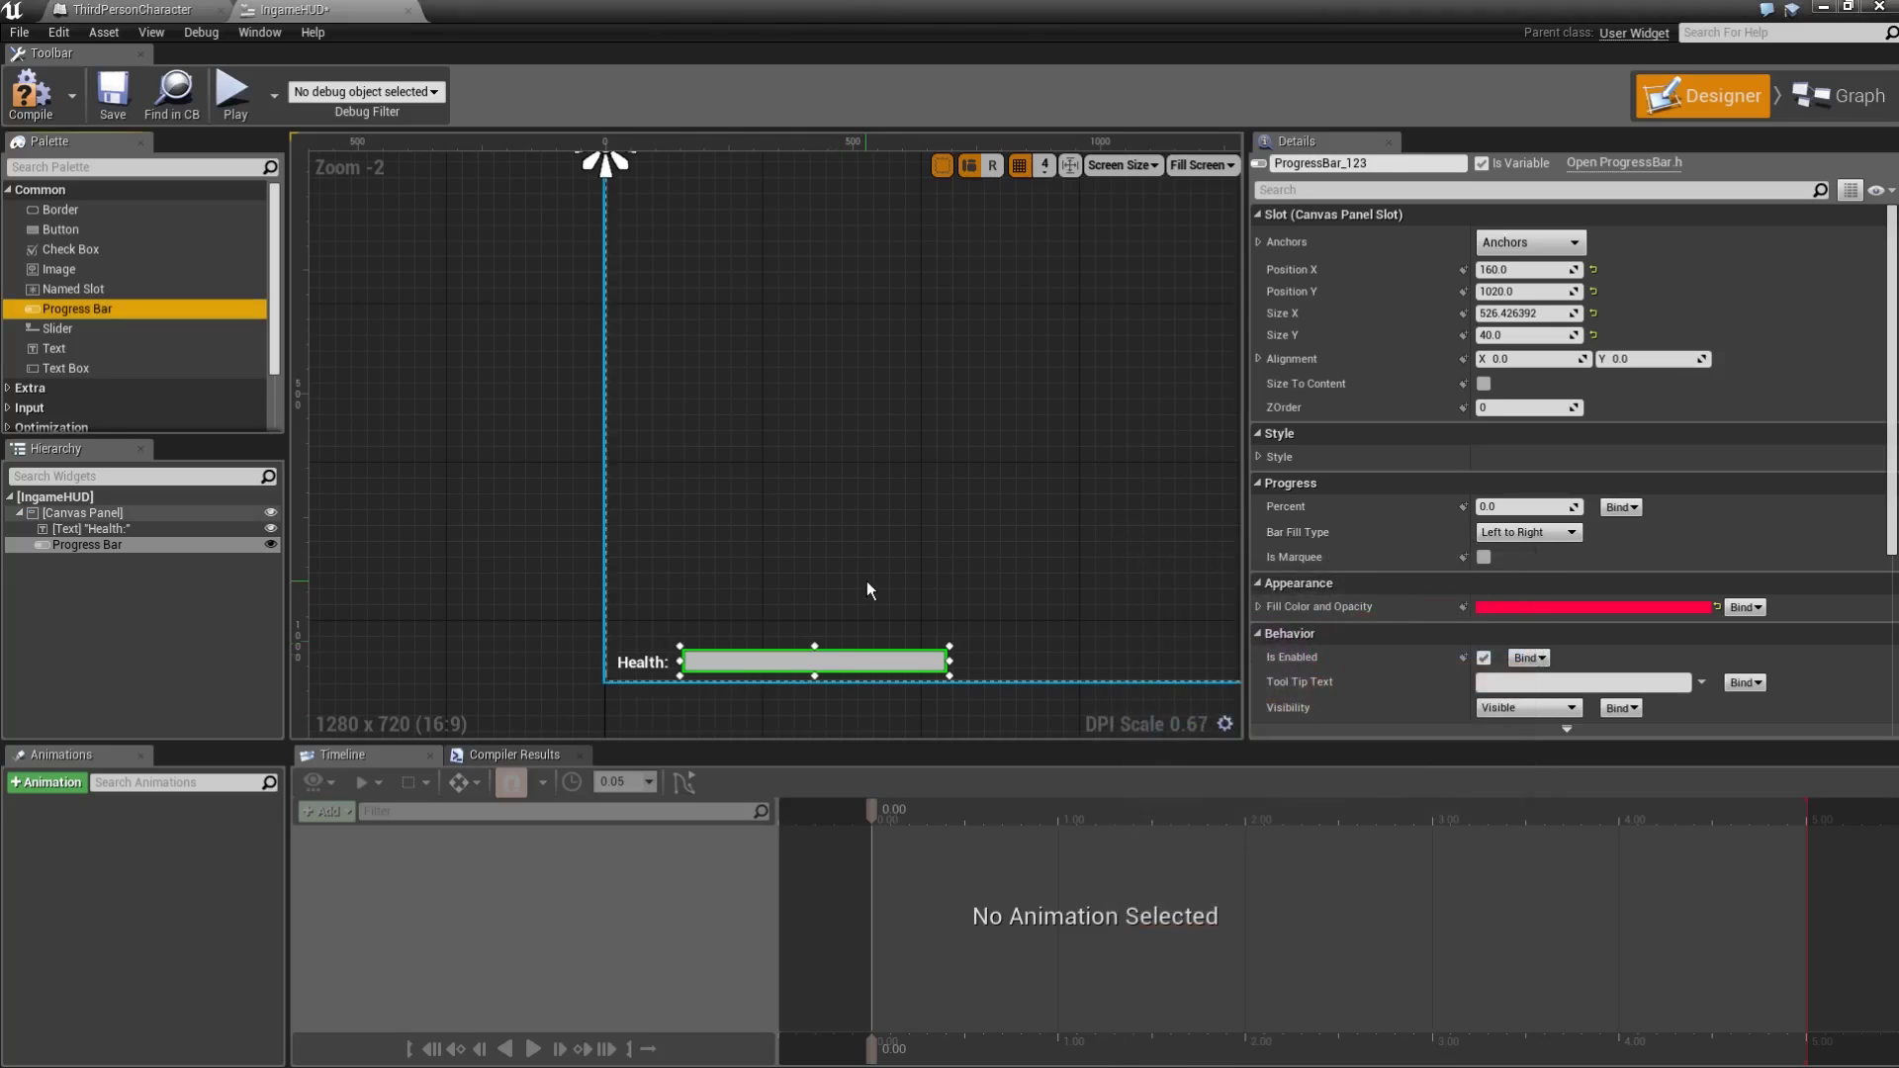
pyautogui.moveTo(787, 520); pyautogui.dragTo(712, 459, button='right')
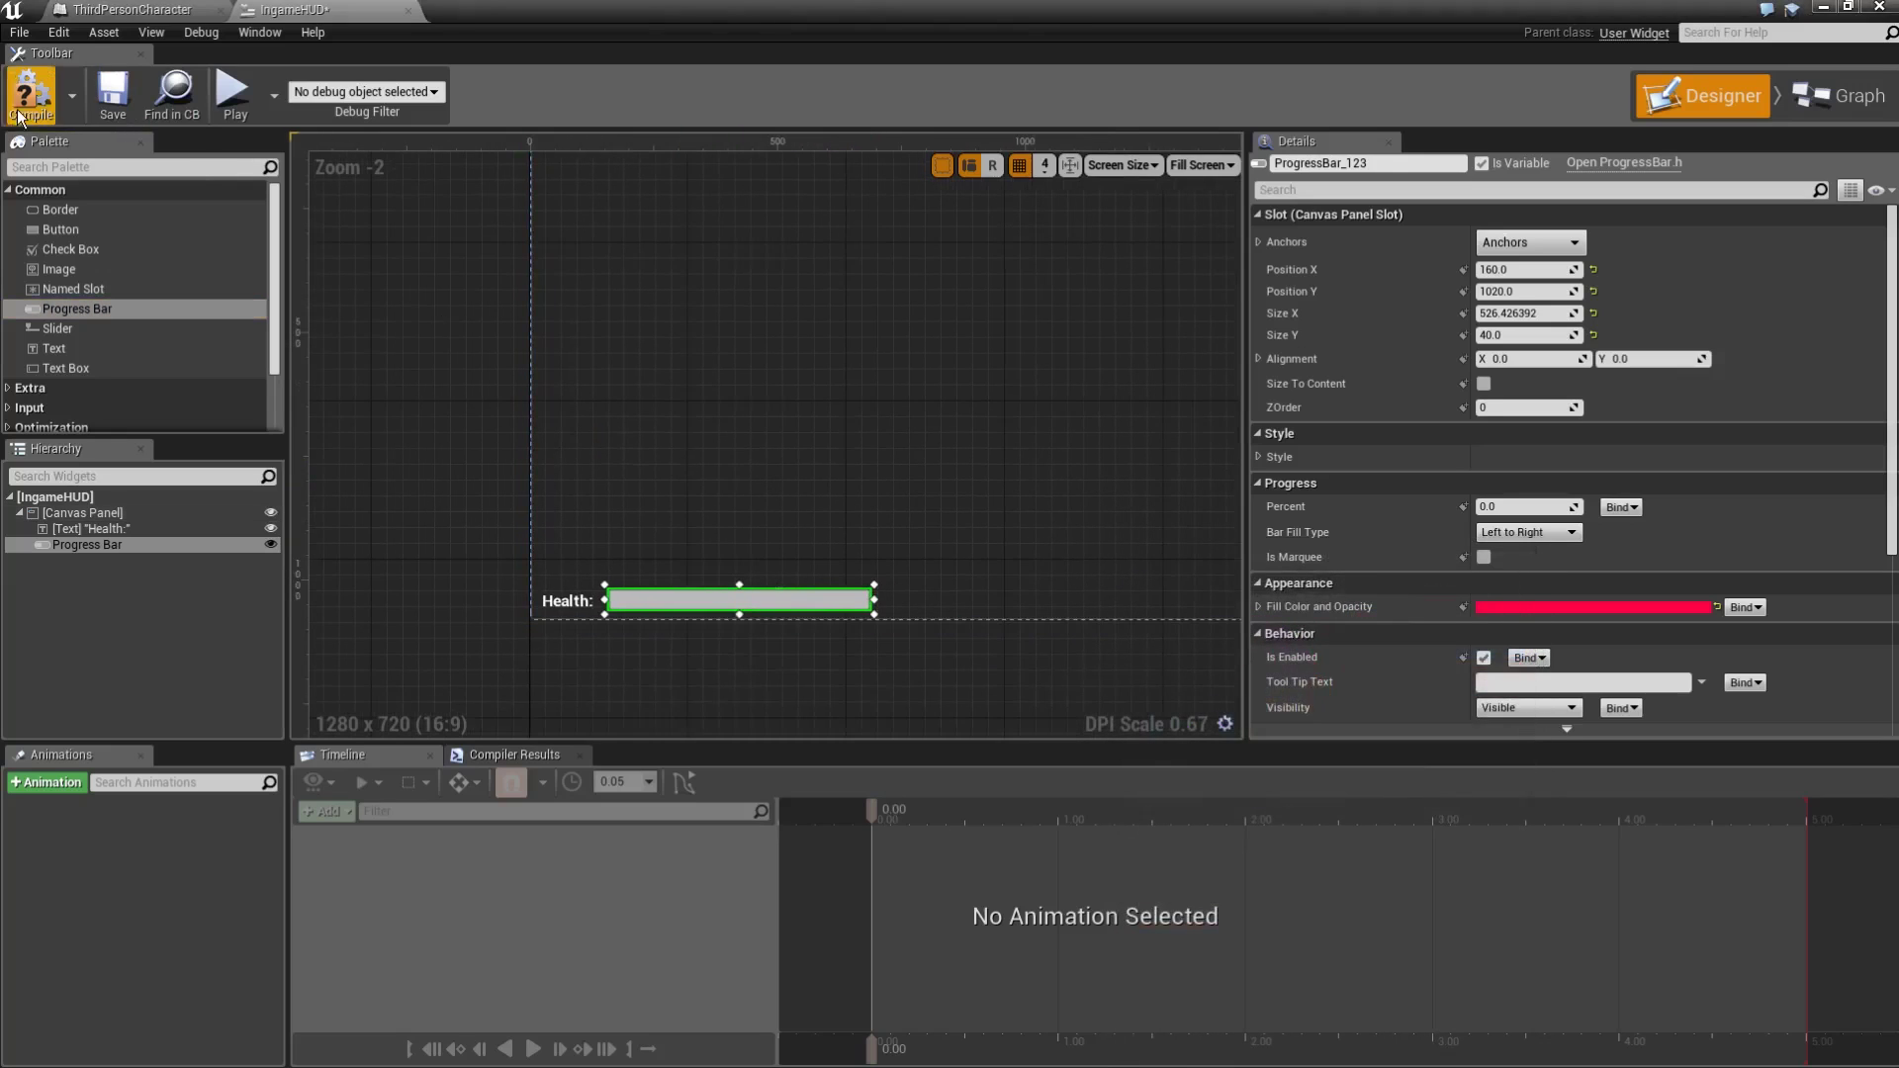
pyautogui.click(105, 111)
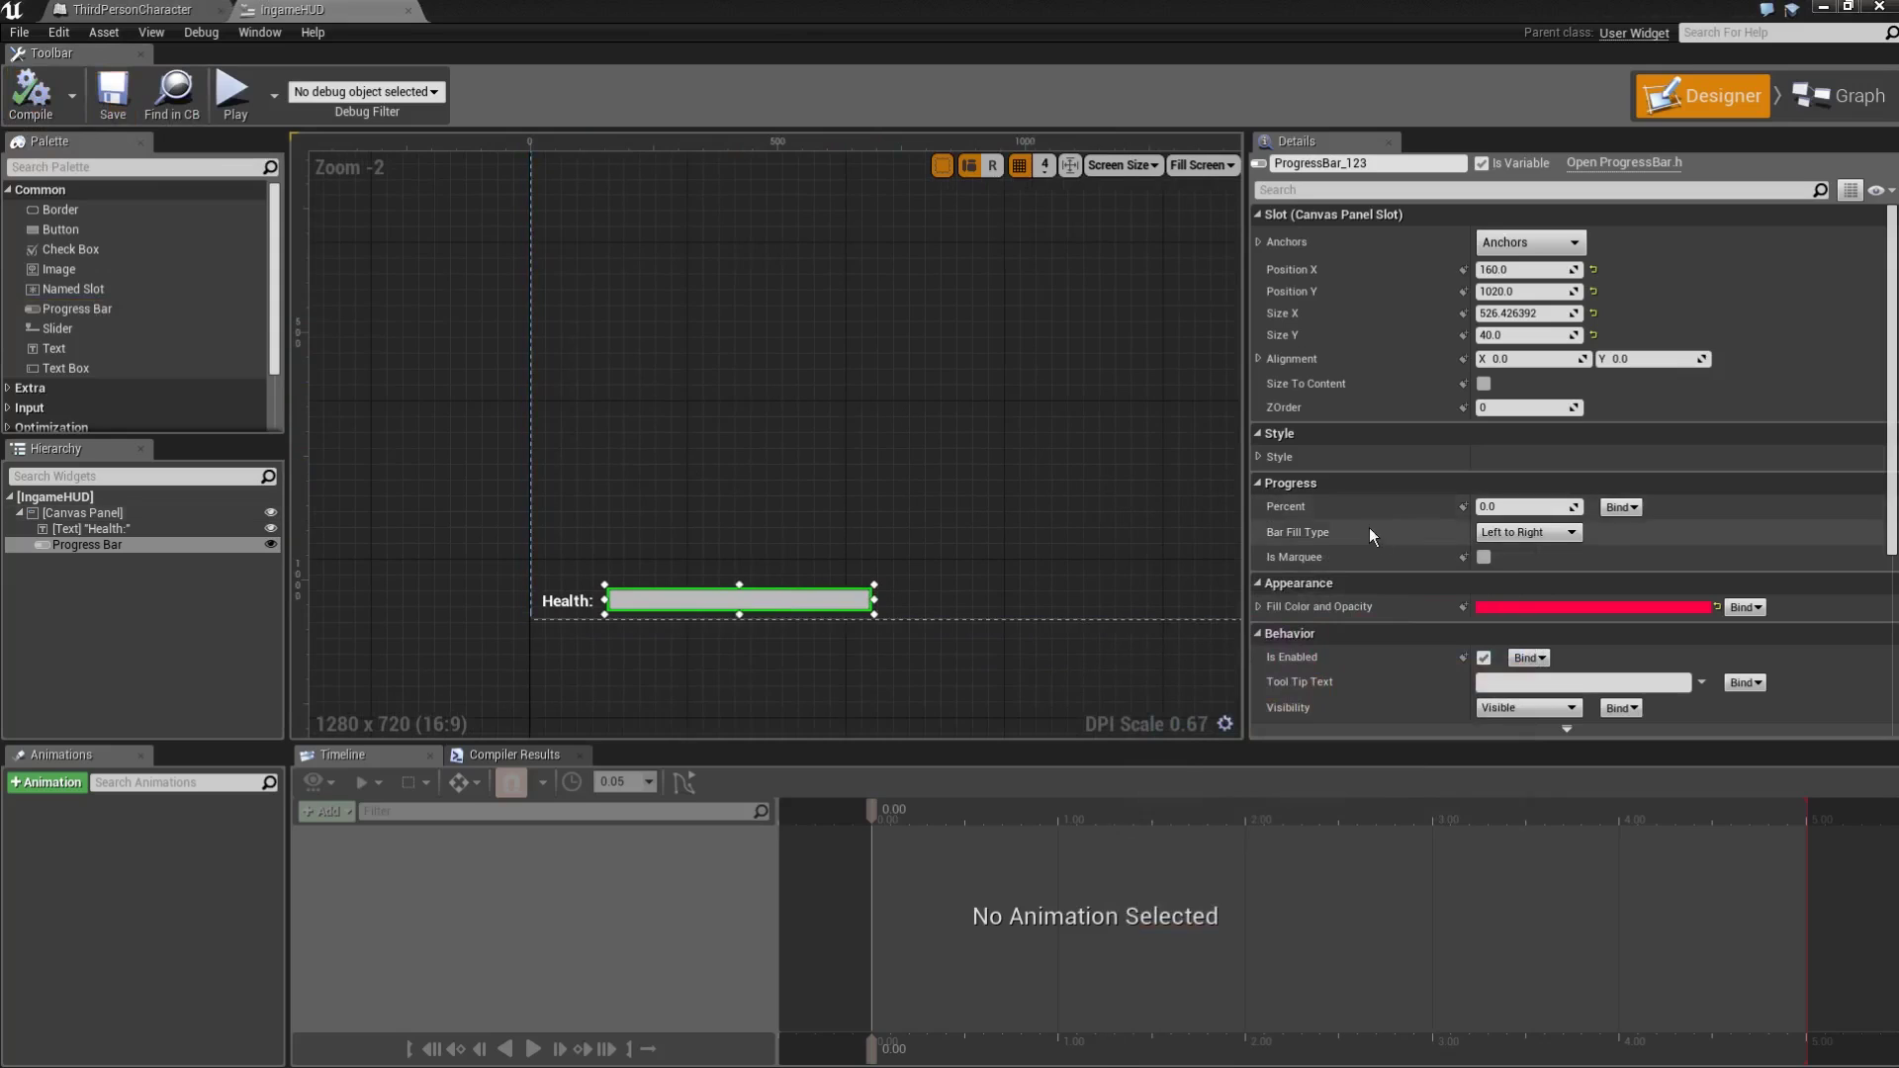
# Set the progress bar's Percent to 1.0, then save and close the IngameHUD widget.
pyautogui.click(1501, 508)
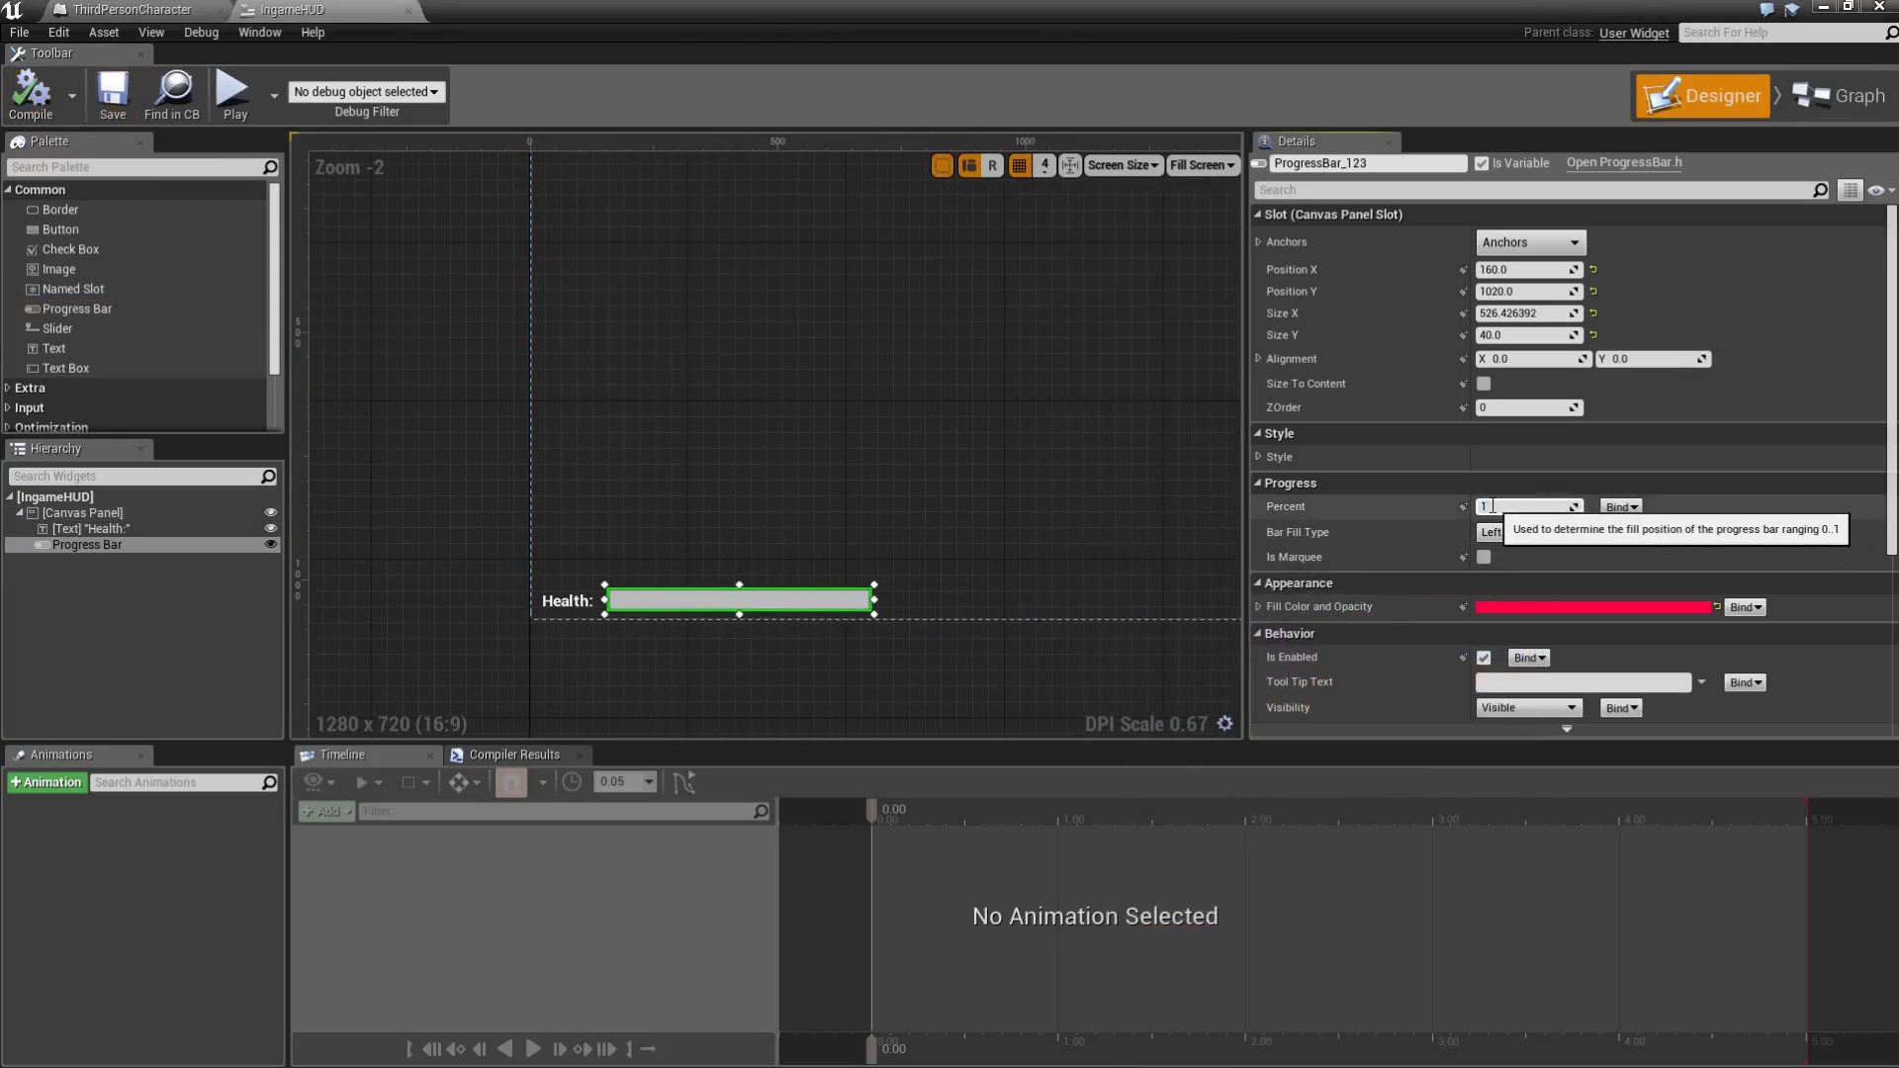
pyautogui.write('1')
pyautogui.press('Return')
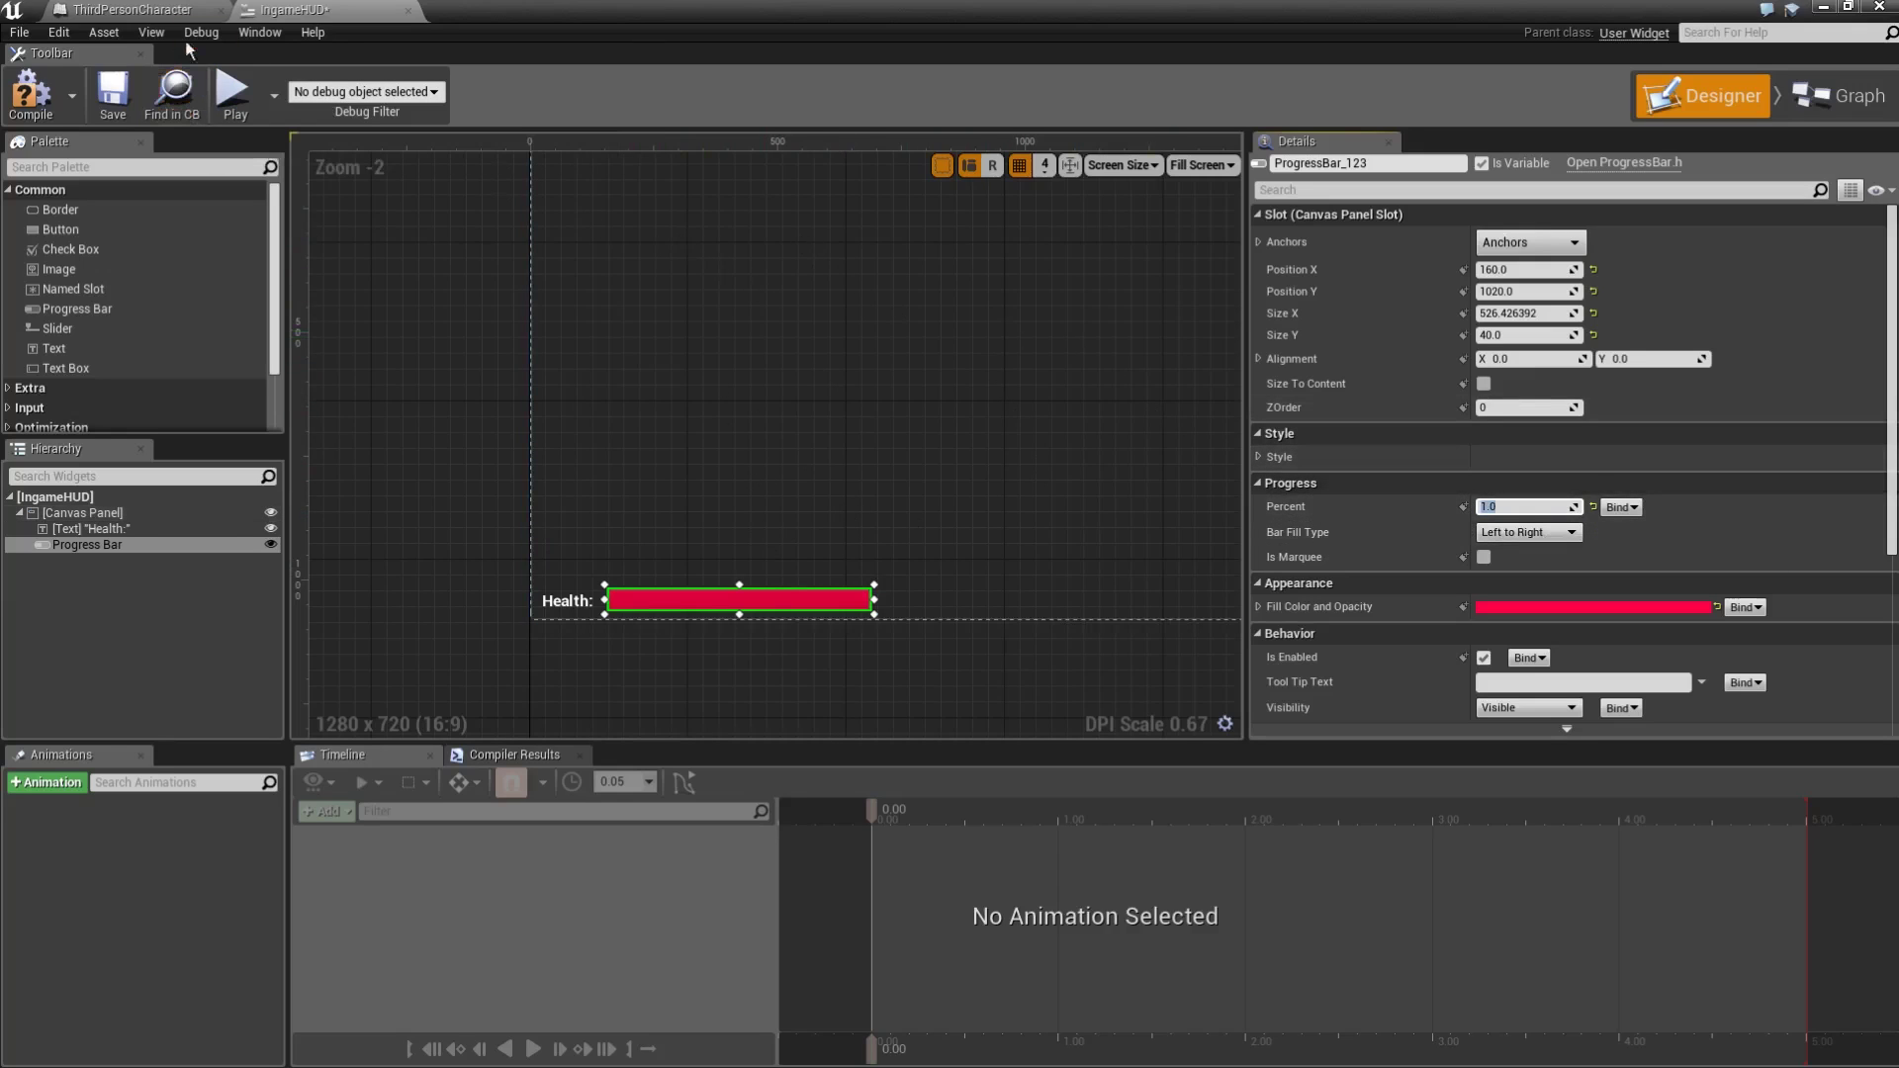
pyautogui.click(113, 94)
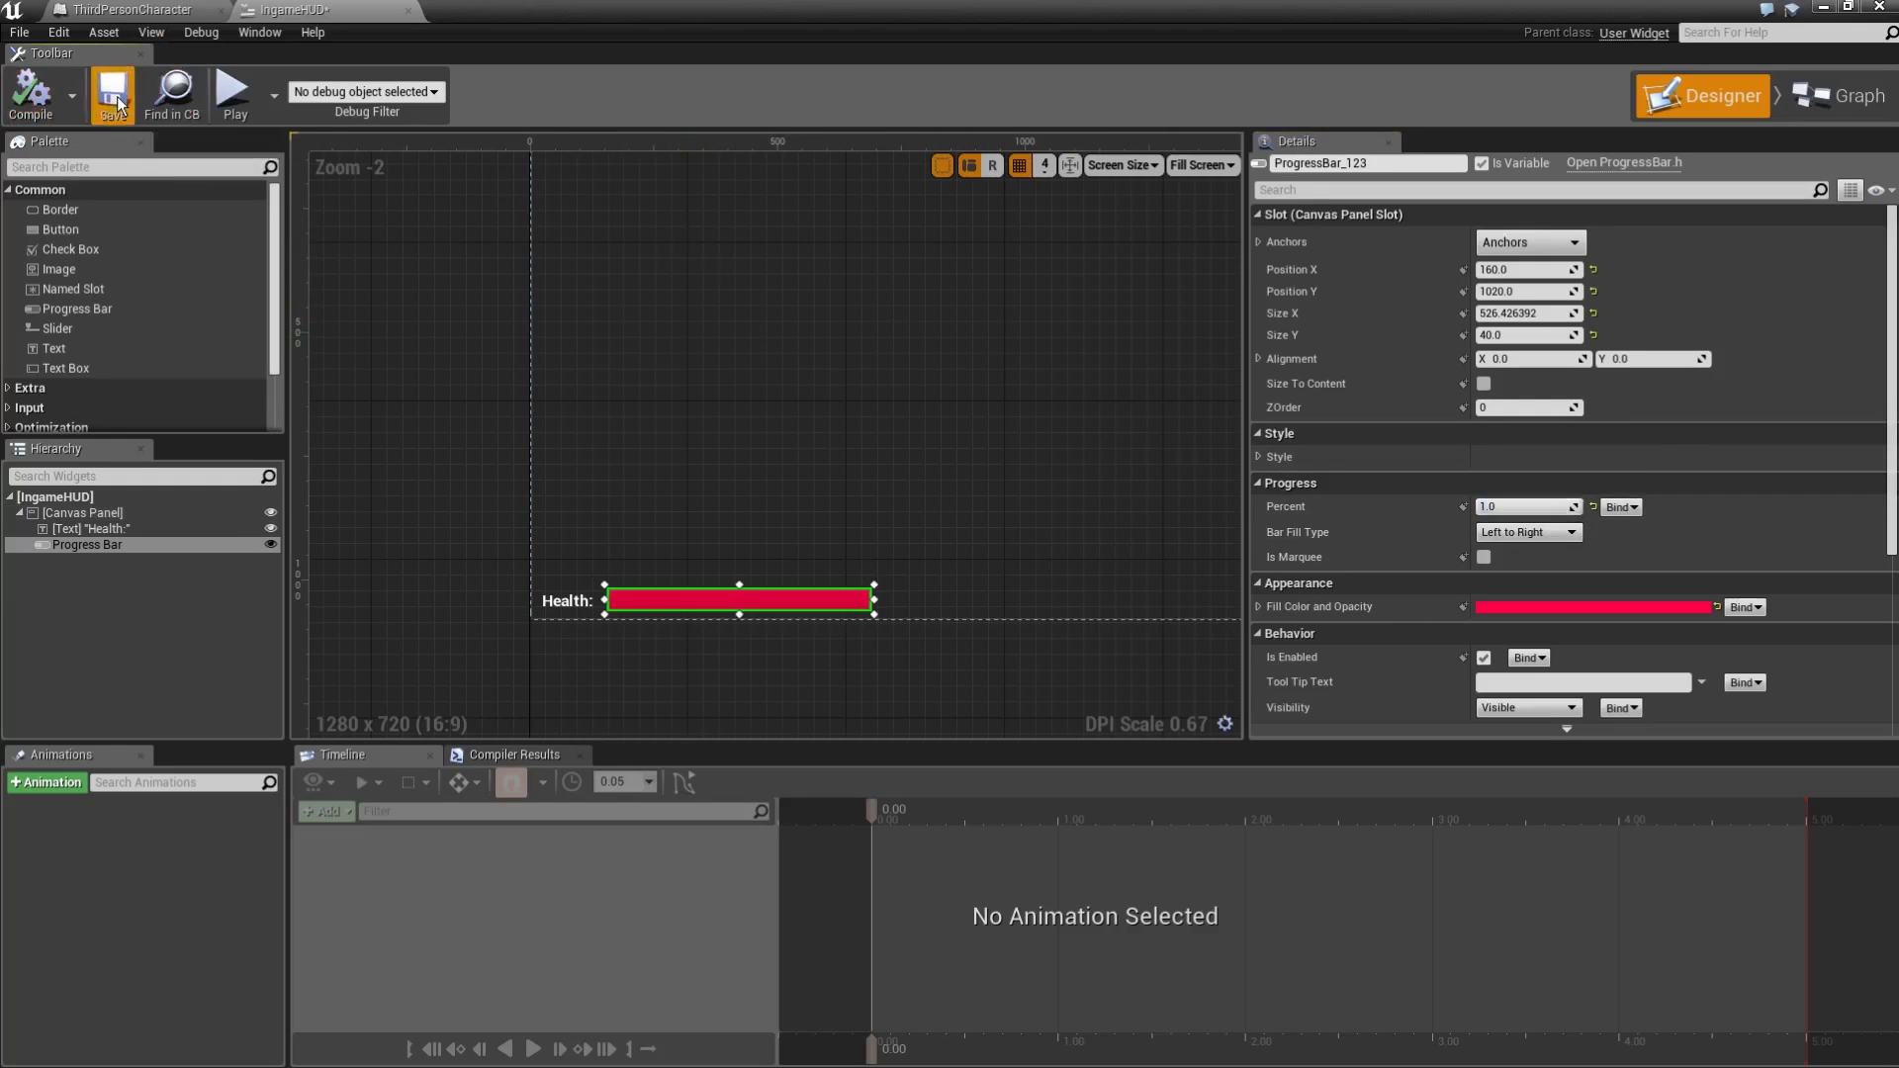
pyautogui.click(408, 10)
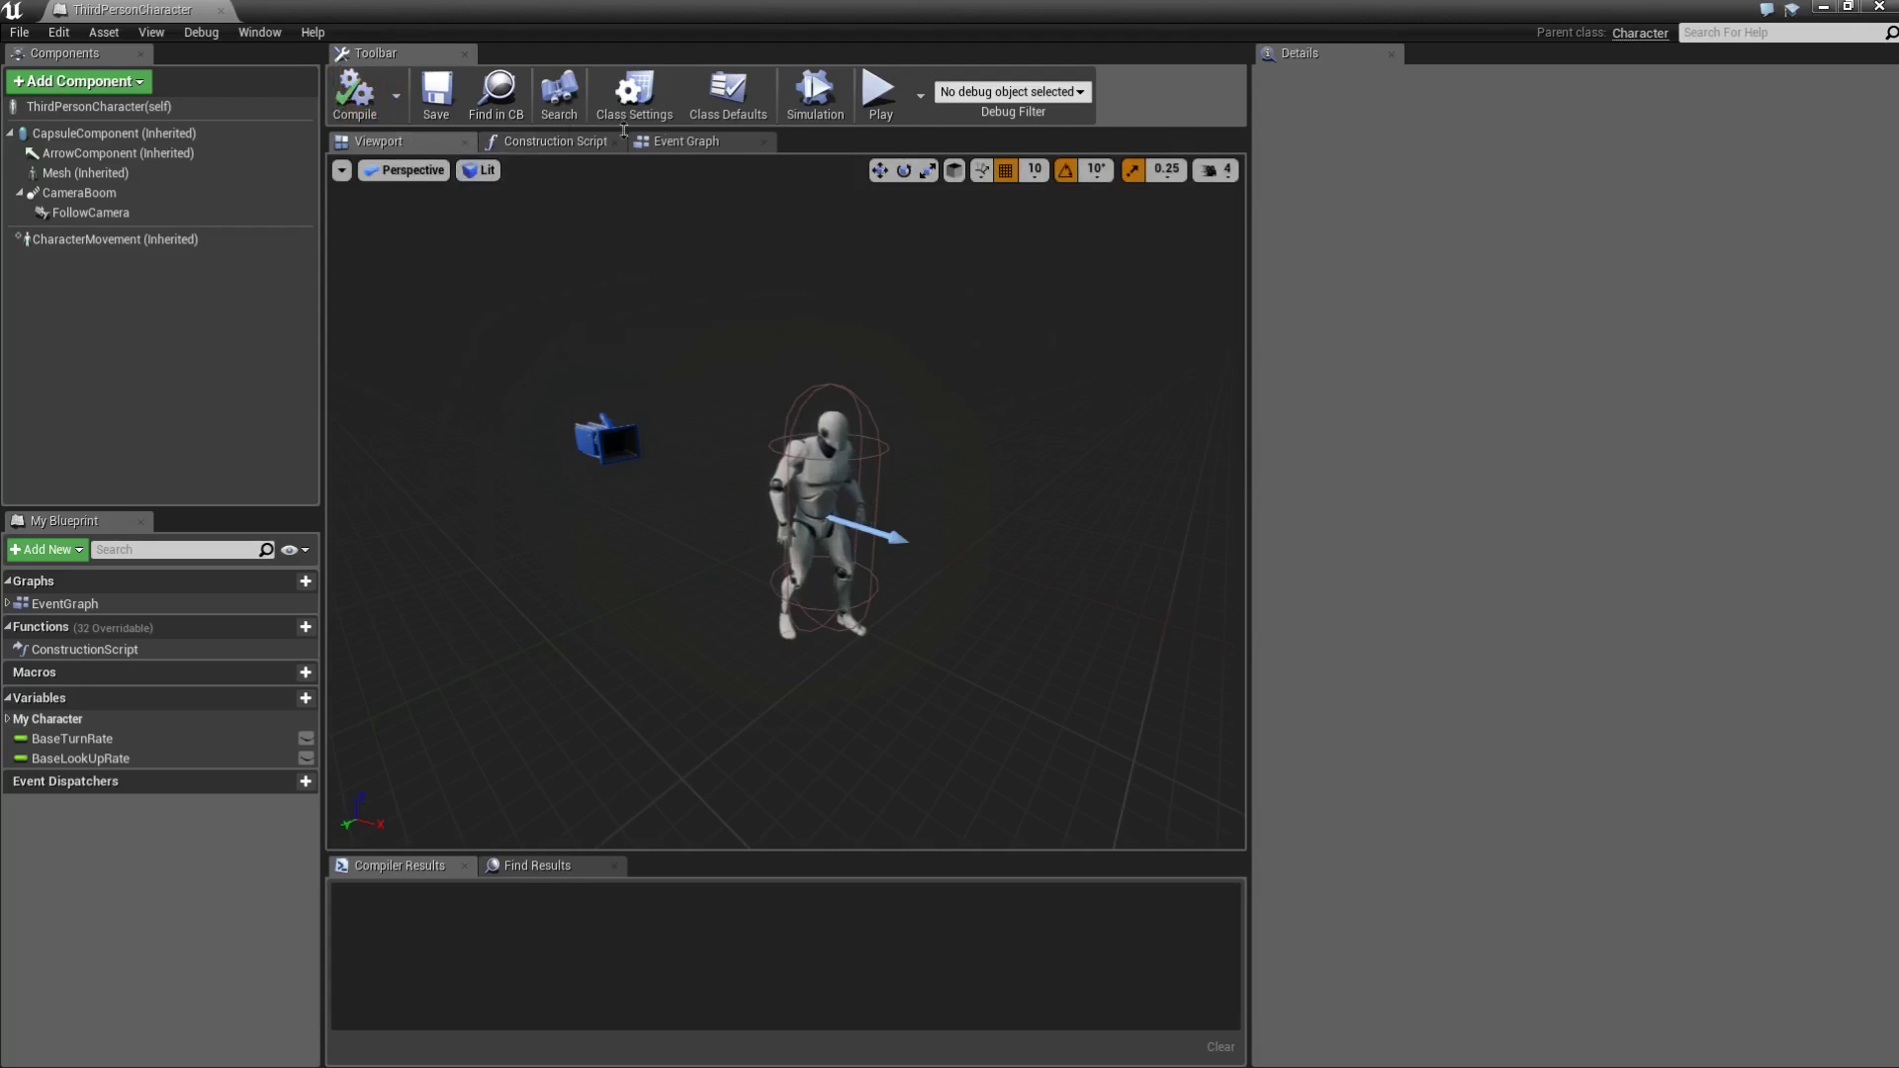
# Open the Event Graph of the ThirdPersonCharacter blueprint at the empty area above the Gamepad input group.
pyautogui.click(686, 142)
pyautogui.scroll(4, 744, 300)
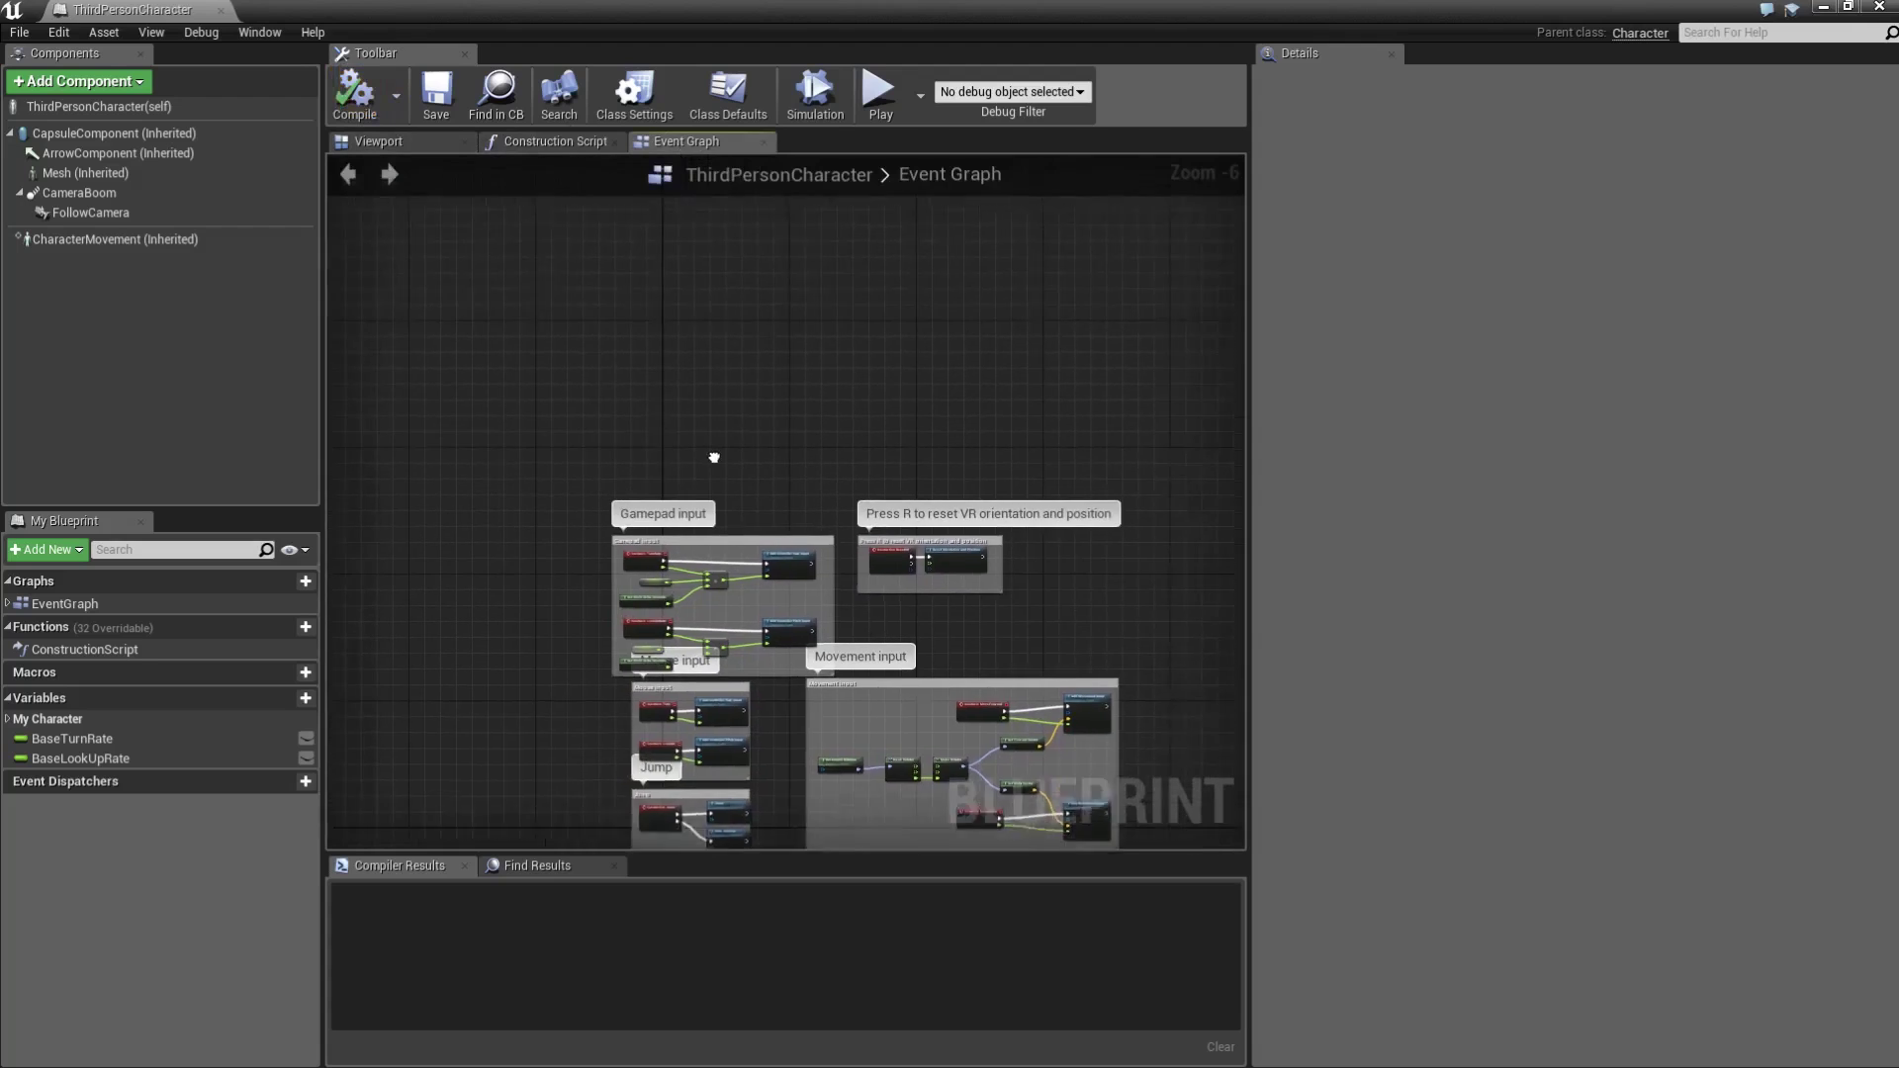
pyautogui.rightClick(583, 403)
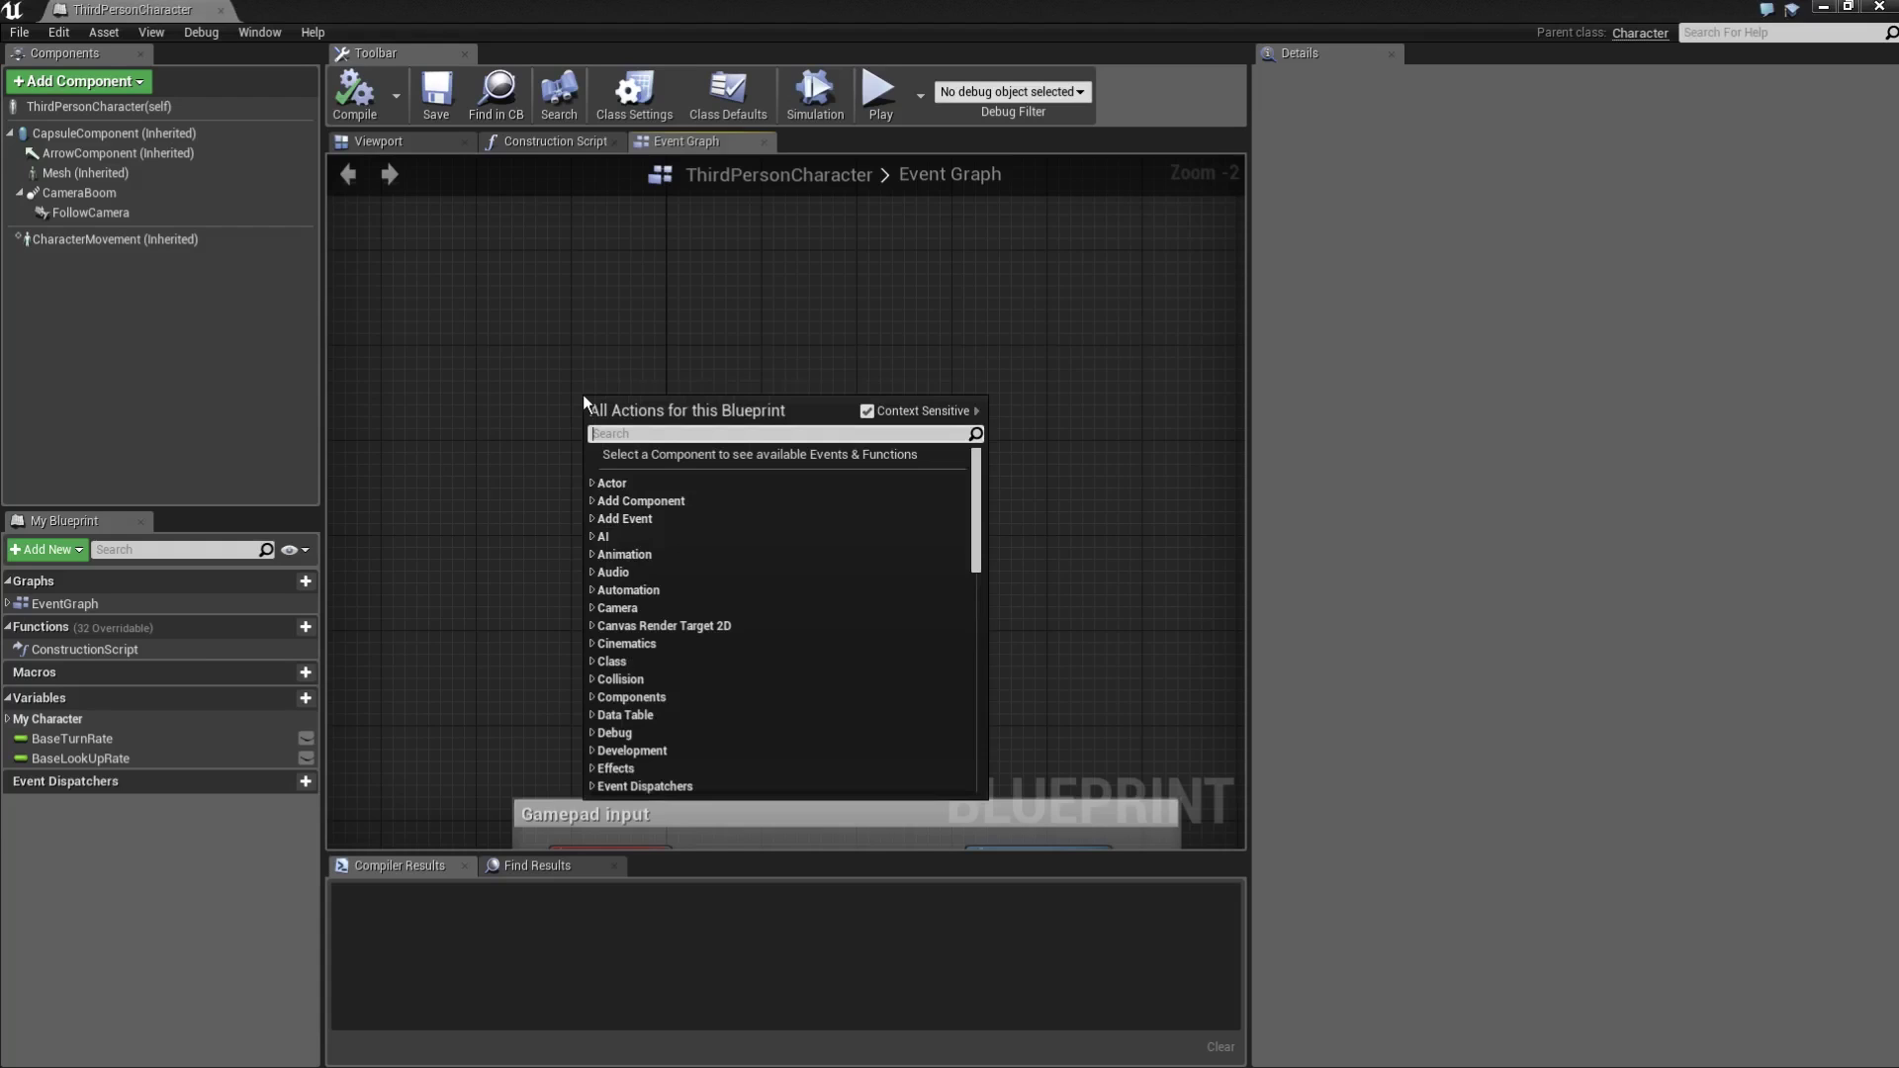
pyautogui.click(380, 243)
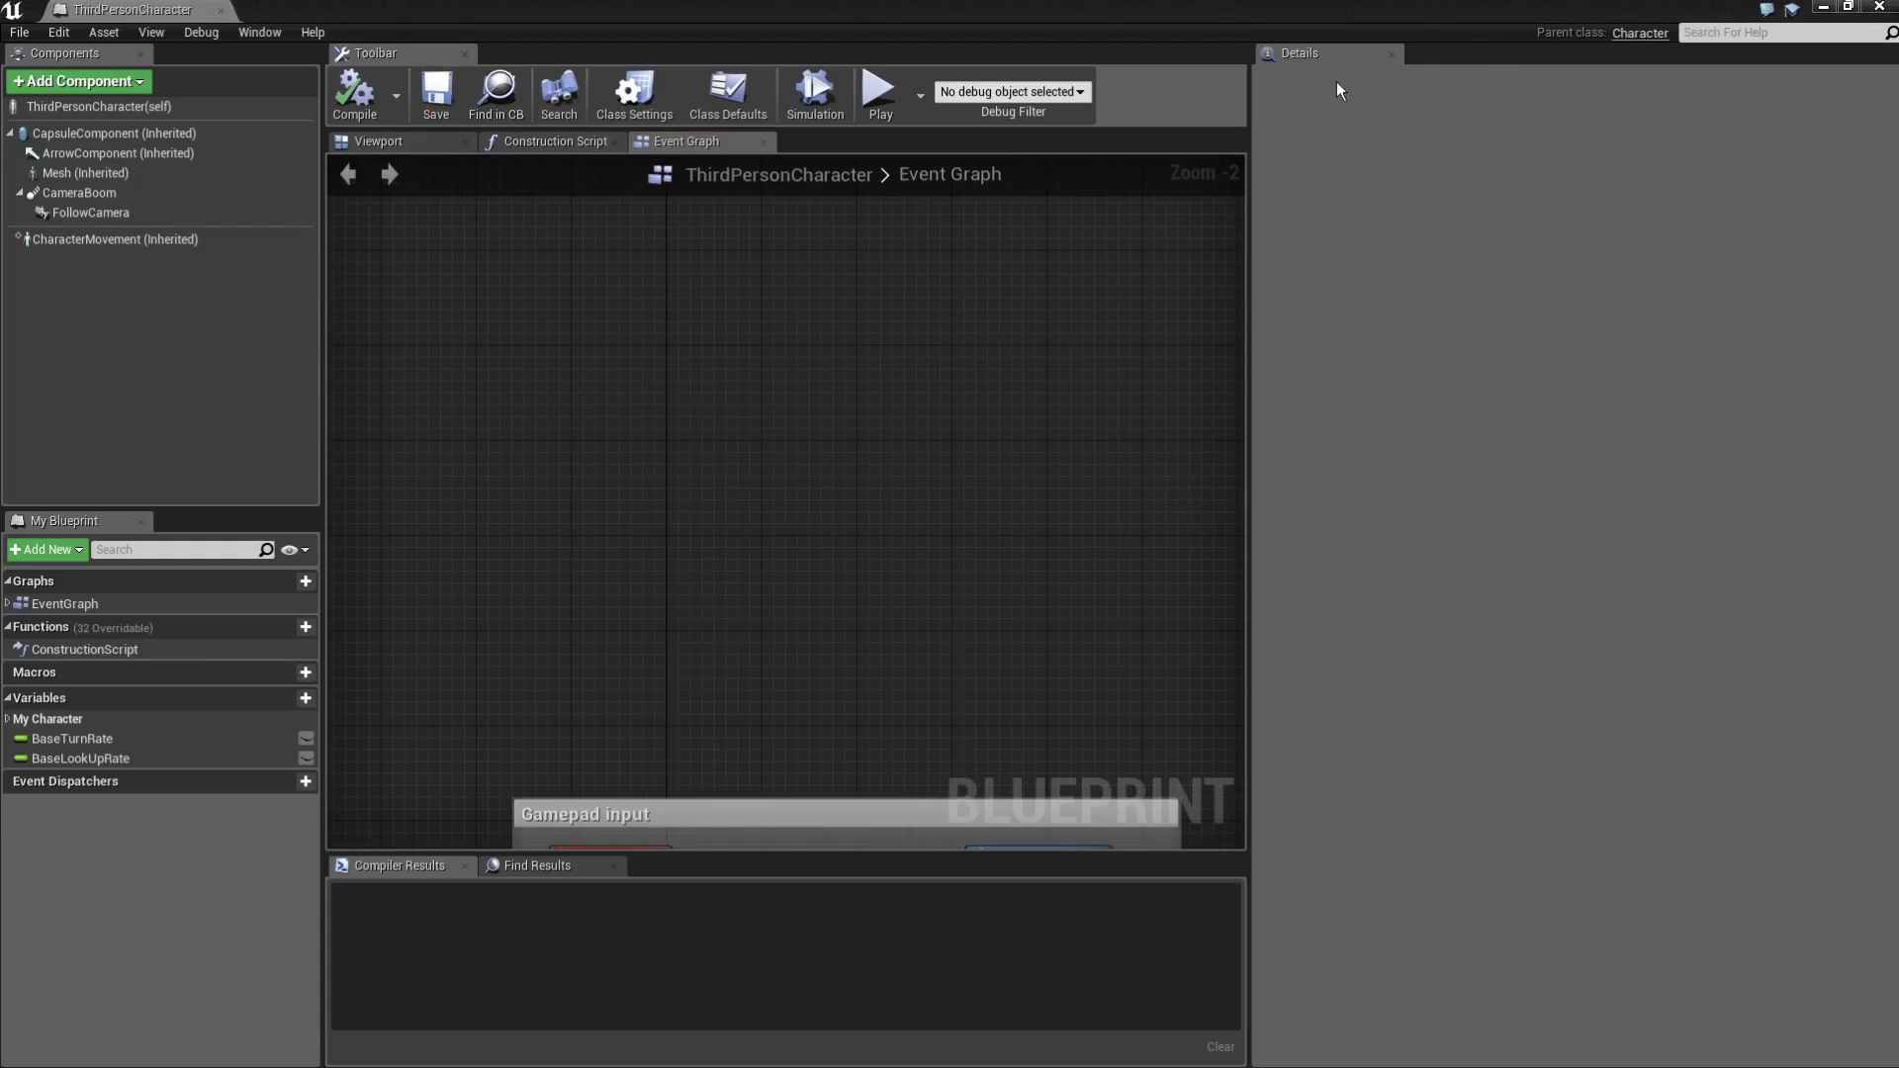
# Play-test the Main level from the level editor, walking the character forward, and end the session.
pyautogui.click(1825, 8)
pyautogui.click(1075, 71)
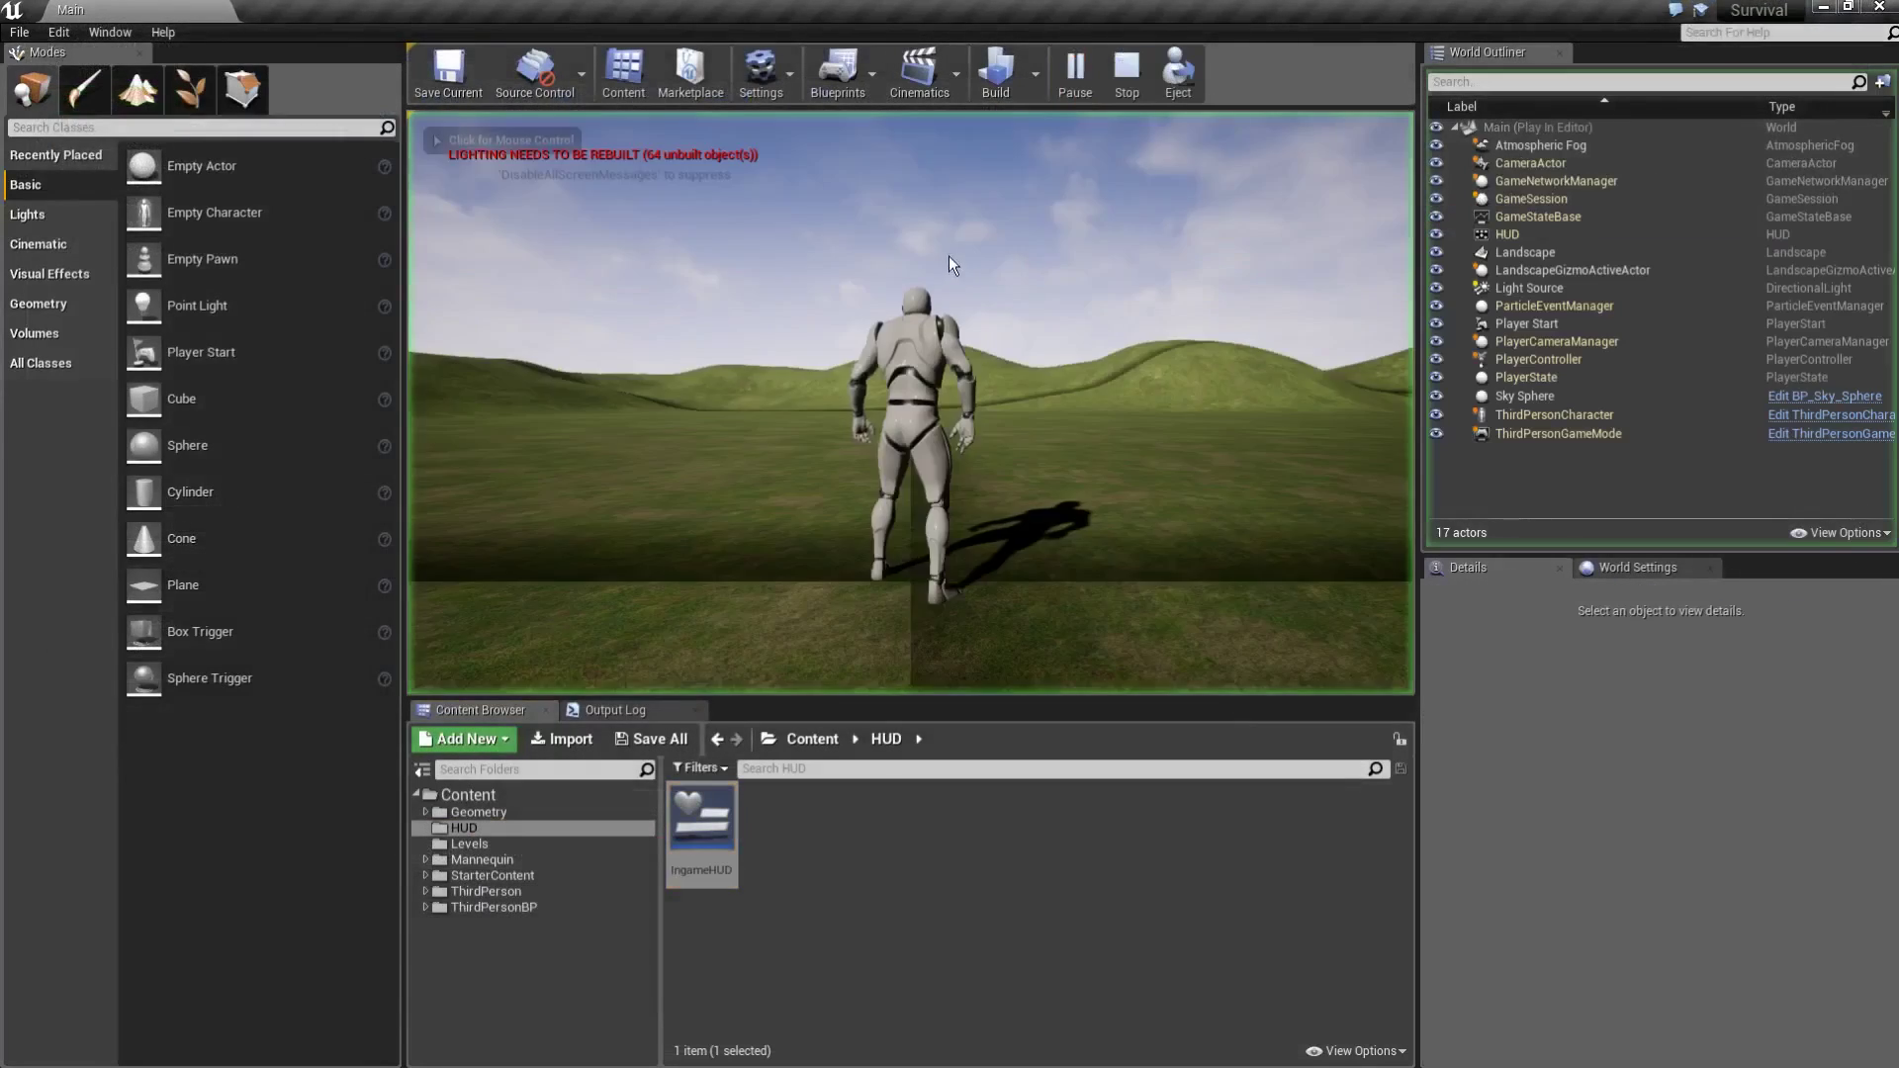
pyautogui.press('w')
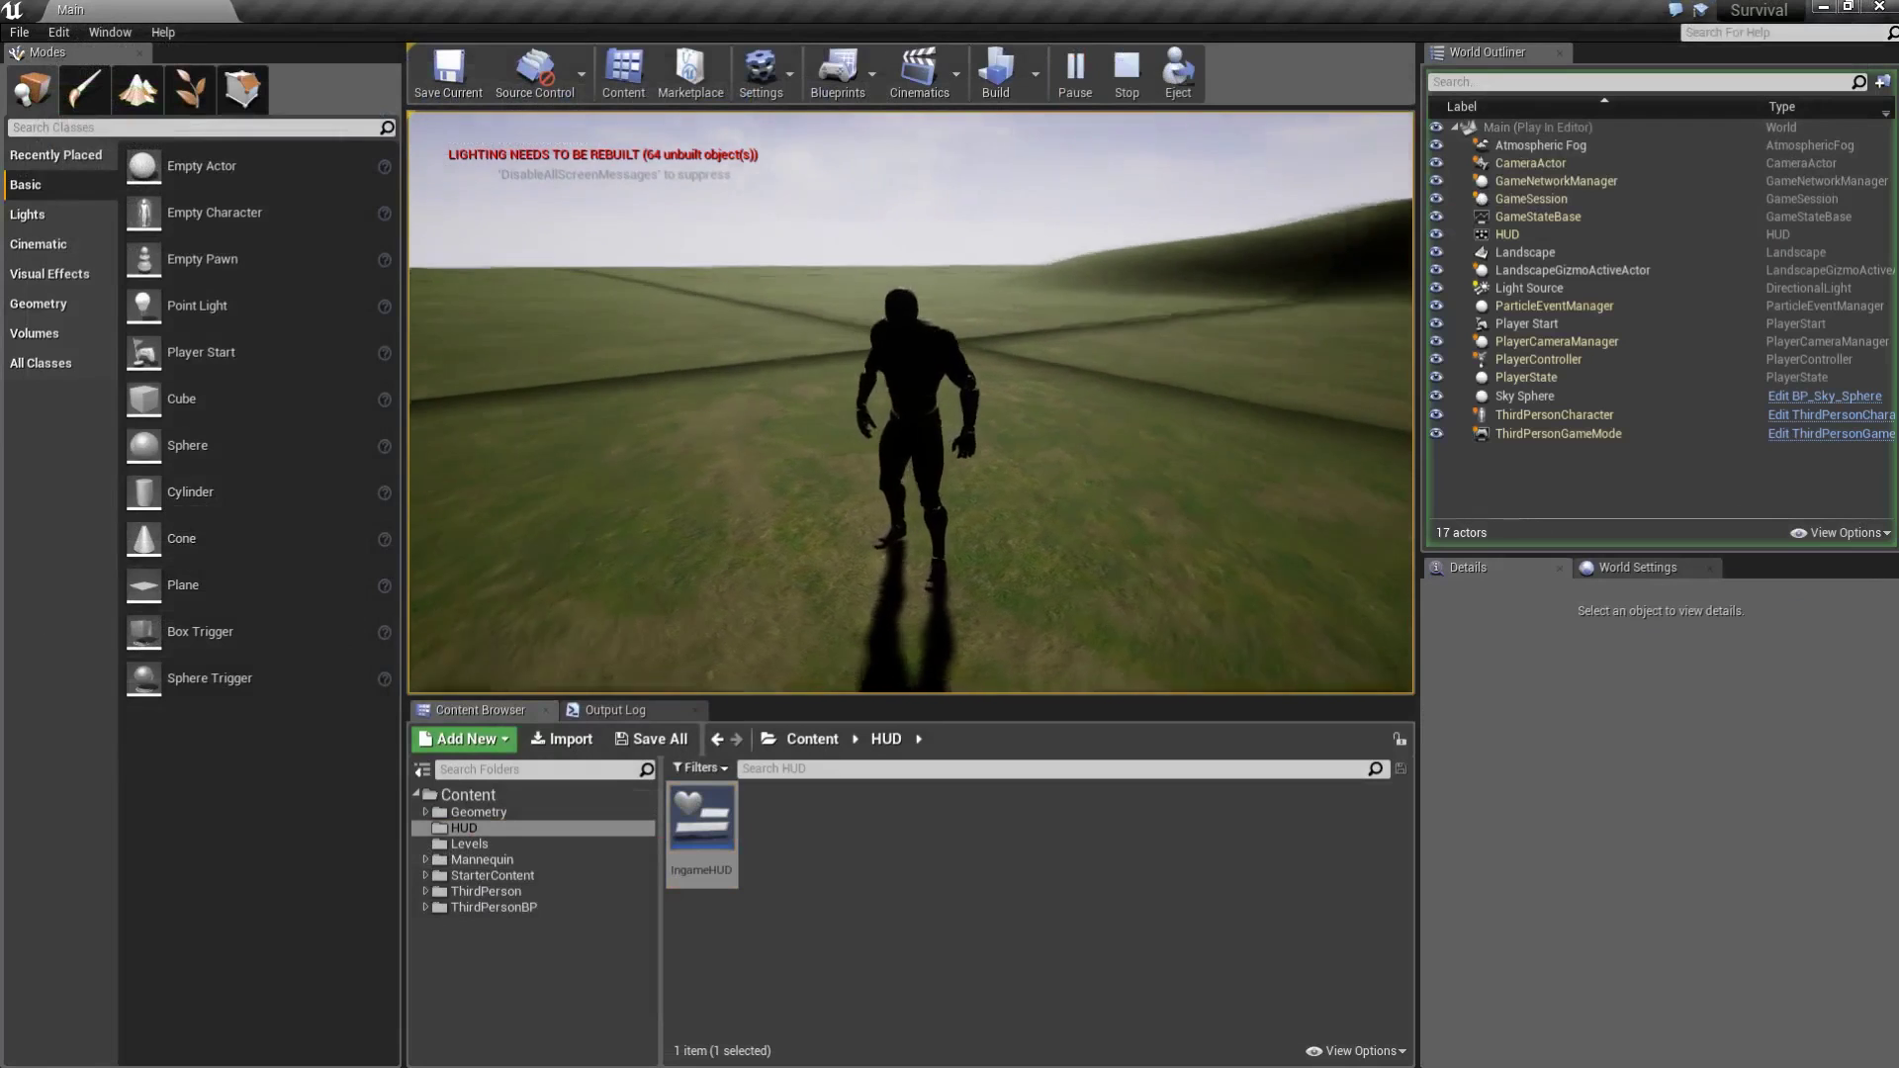
pyautogui.press('Escape')
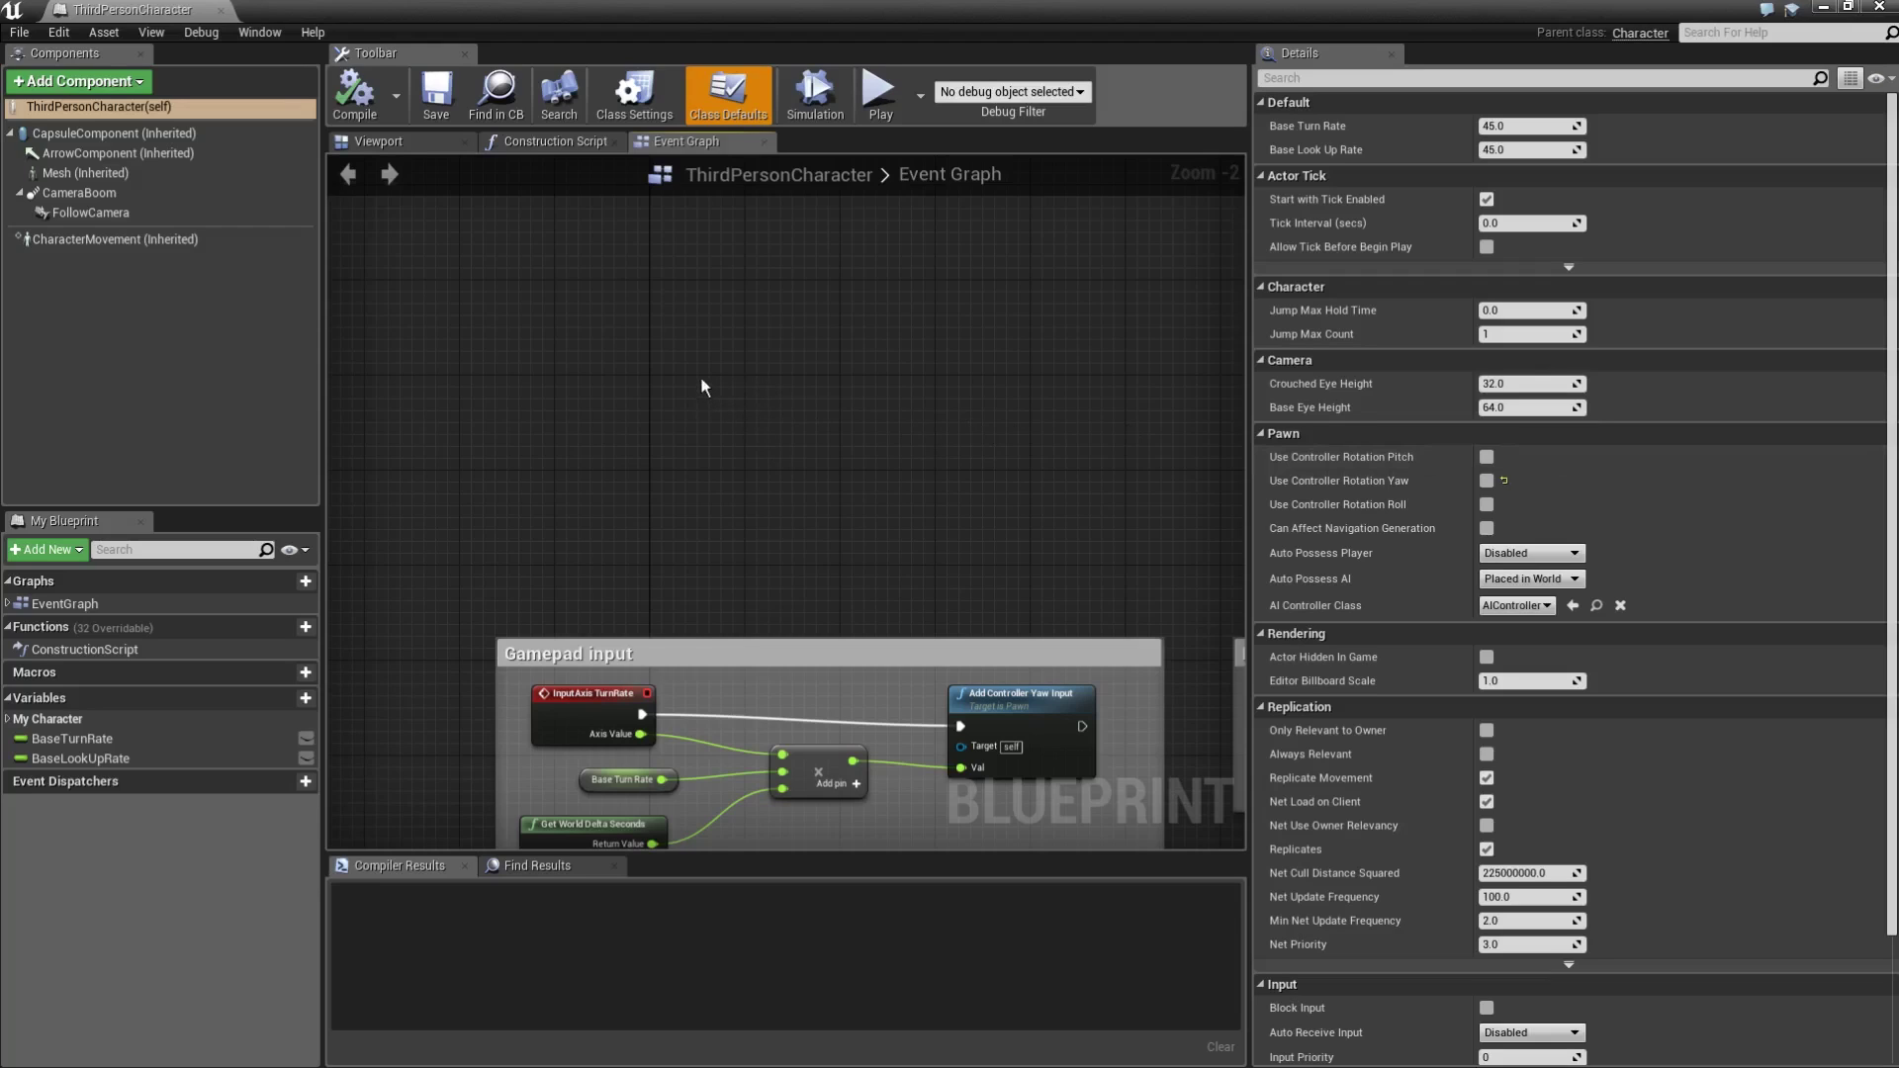
# Add an Event BeginPlay node above the Gamepad input group in the ThirdPersonCharacter Event Graph.
pyautogui.moveTo(726, 372); pyautogui.dragTo(749, 456, button='right')
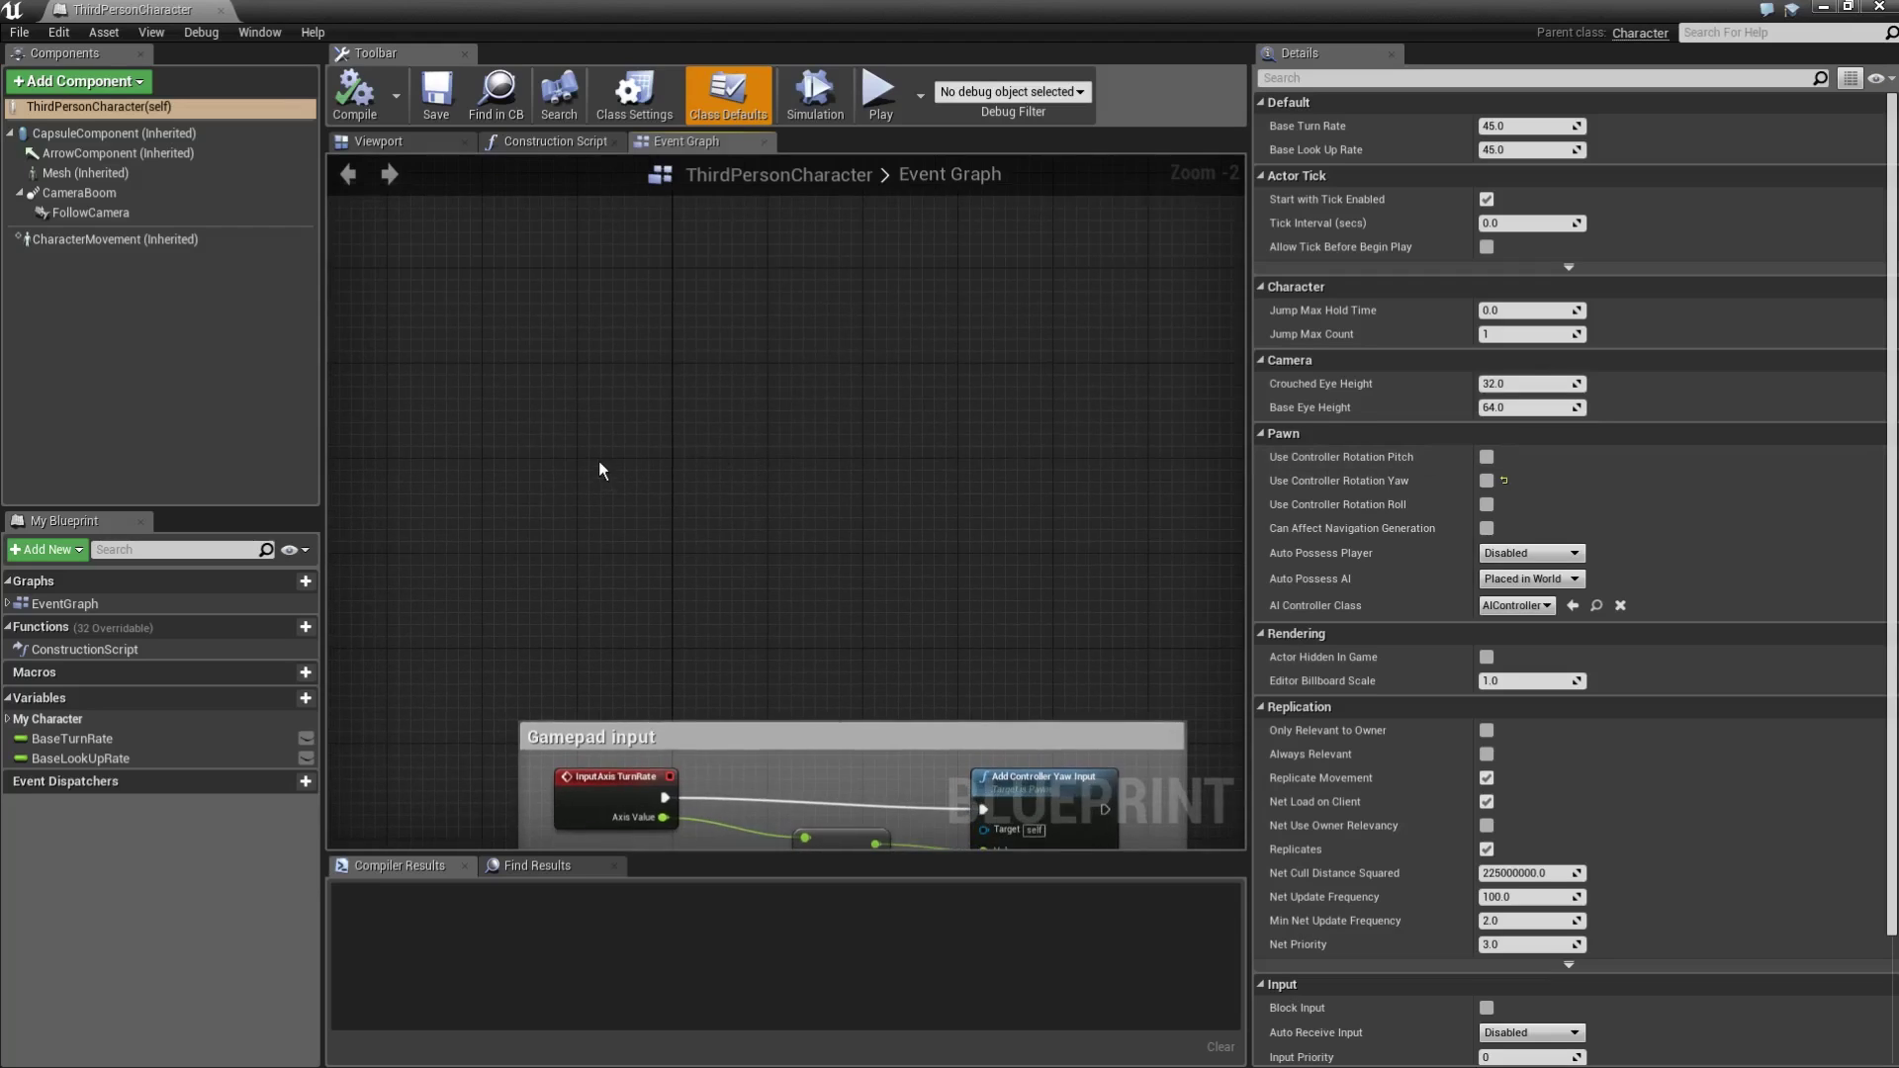
pyautogui.rightClick(586, 449)
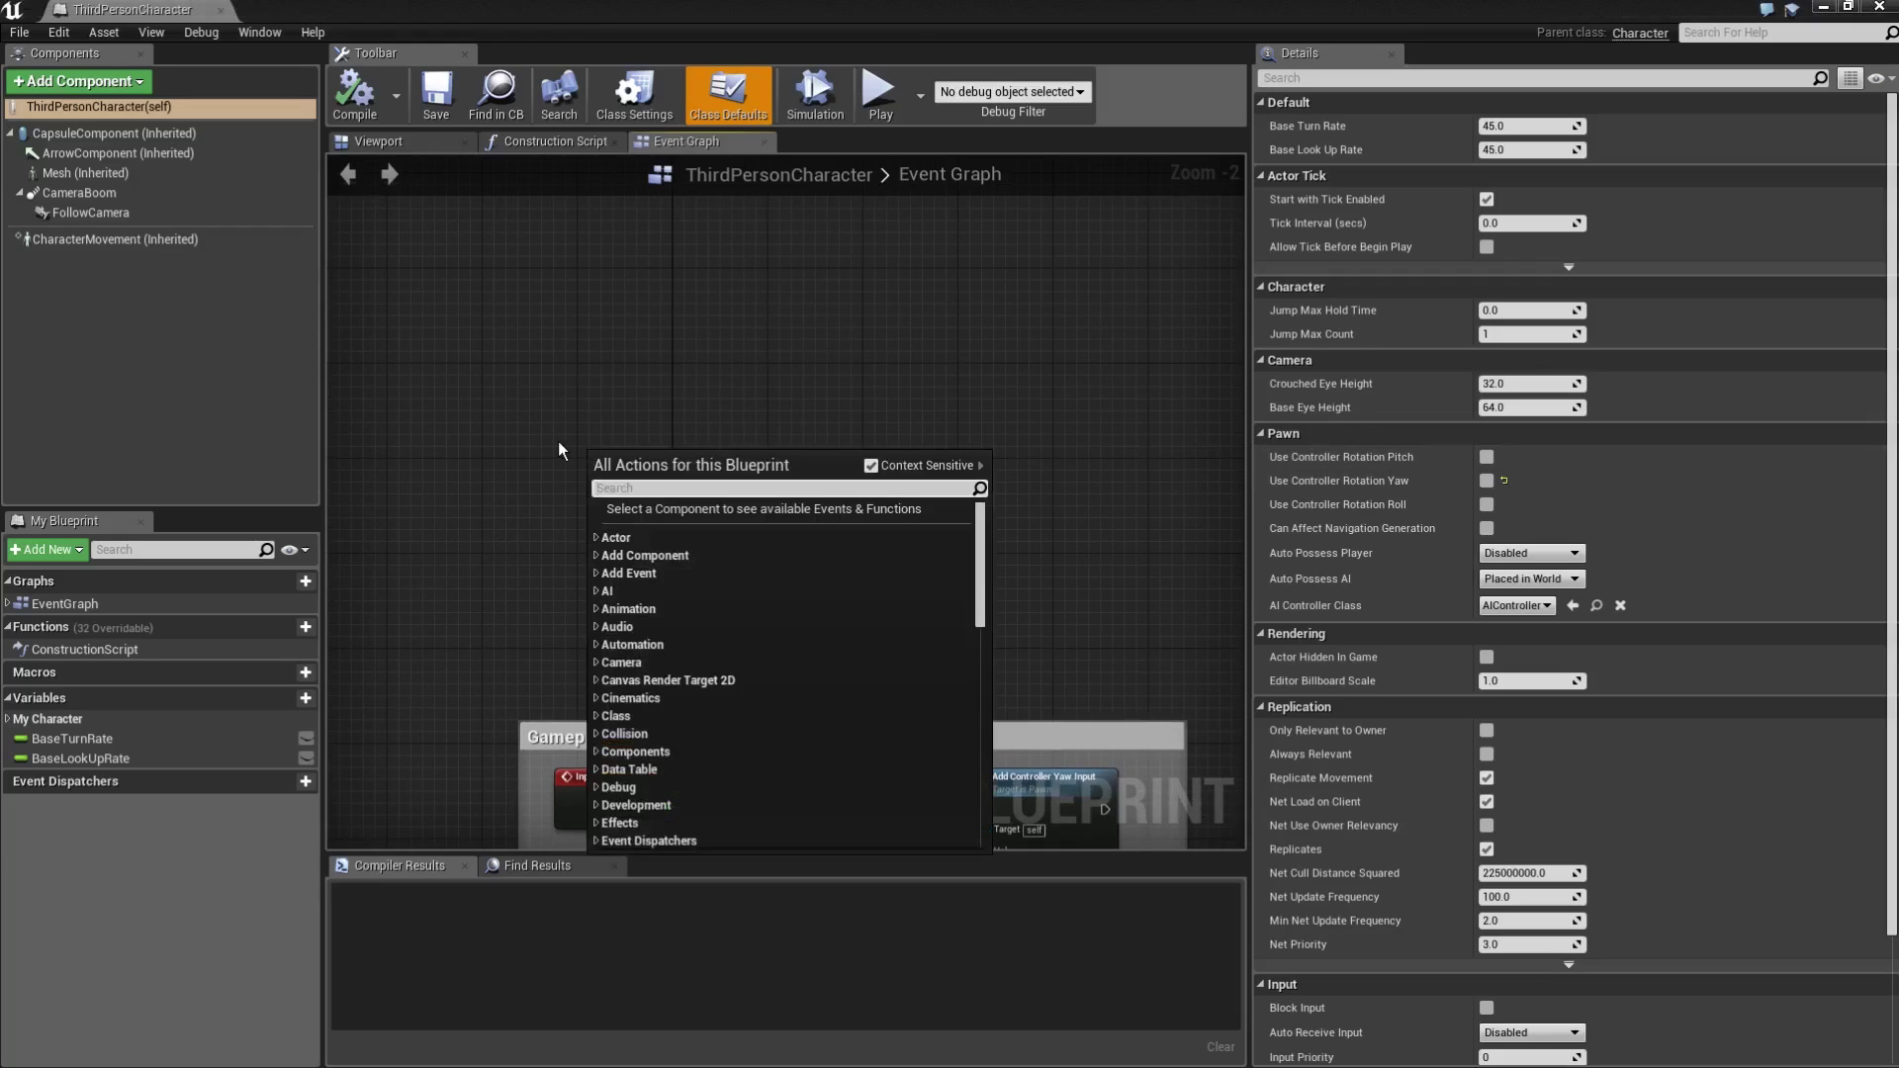
pyautogui.write('begin ')
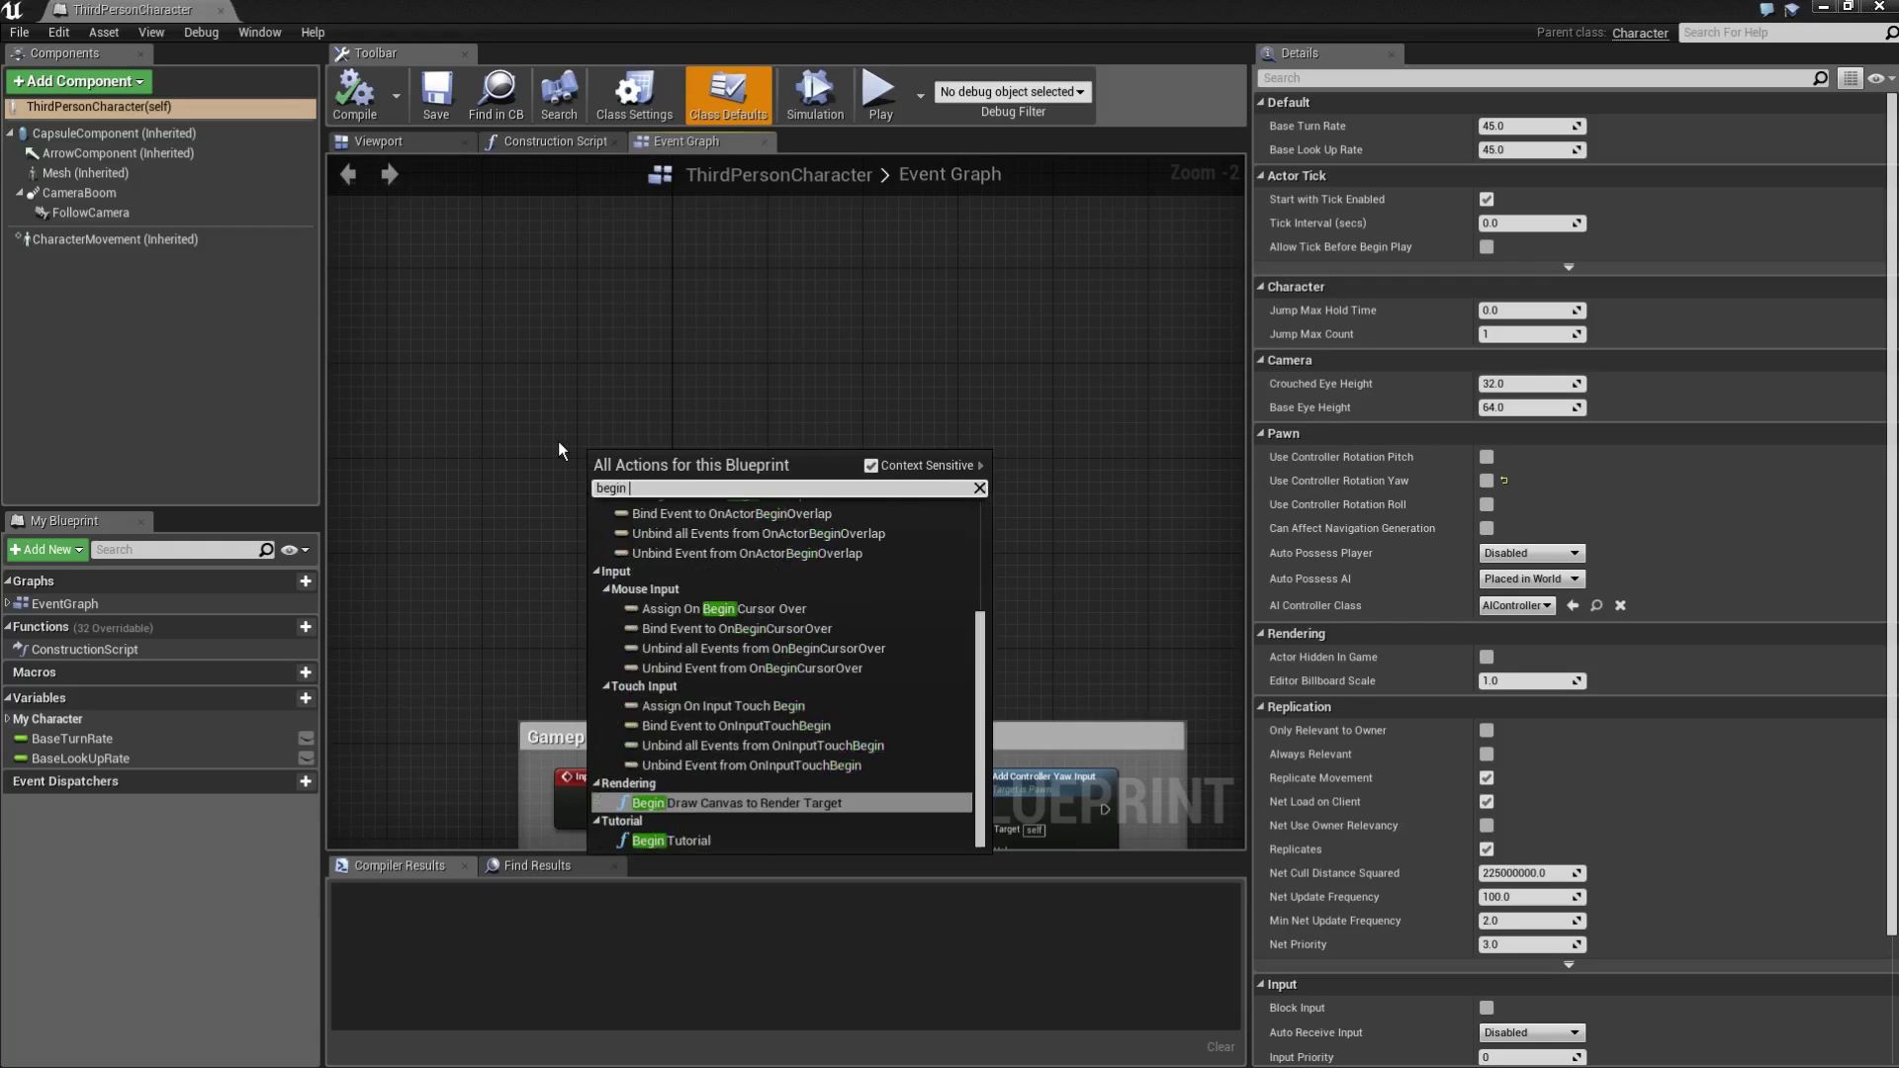
pyautogui.write('pla')
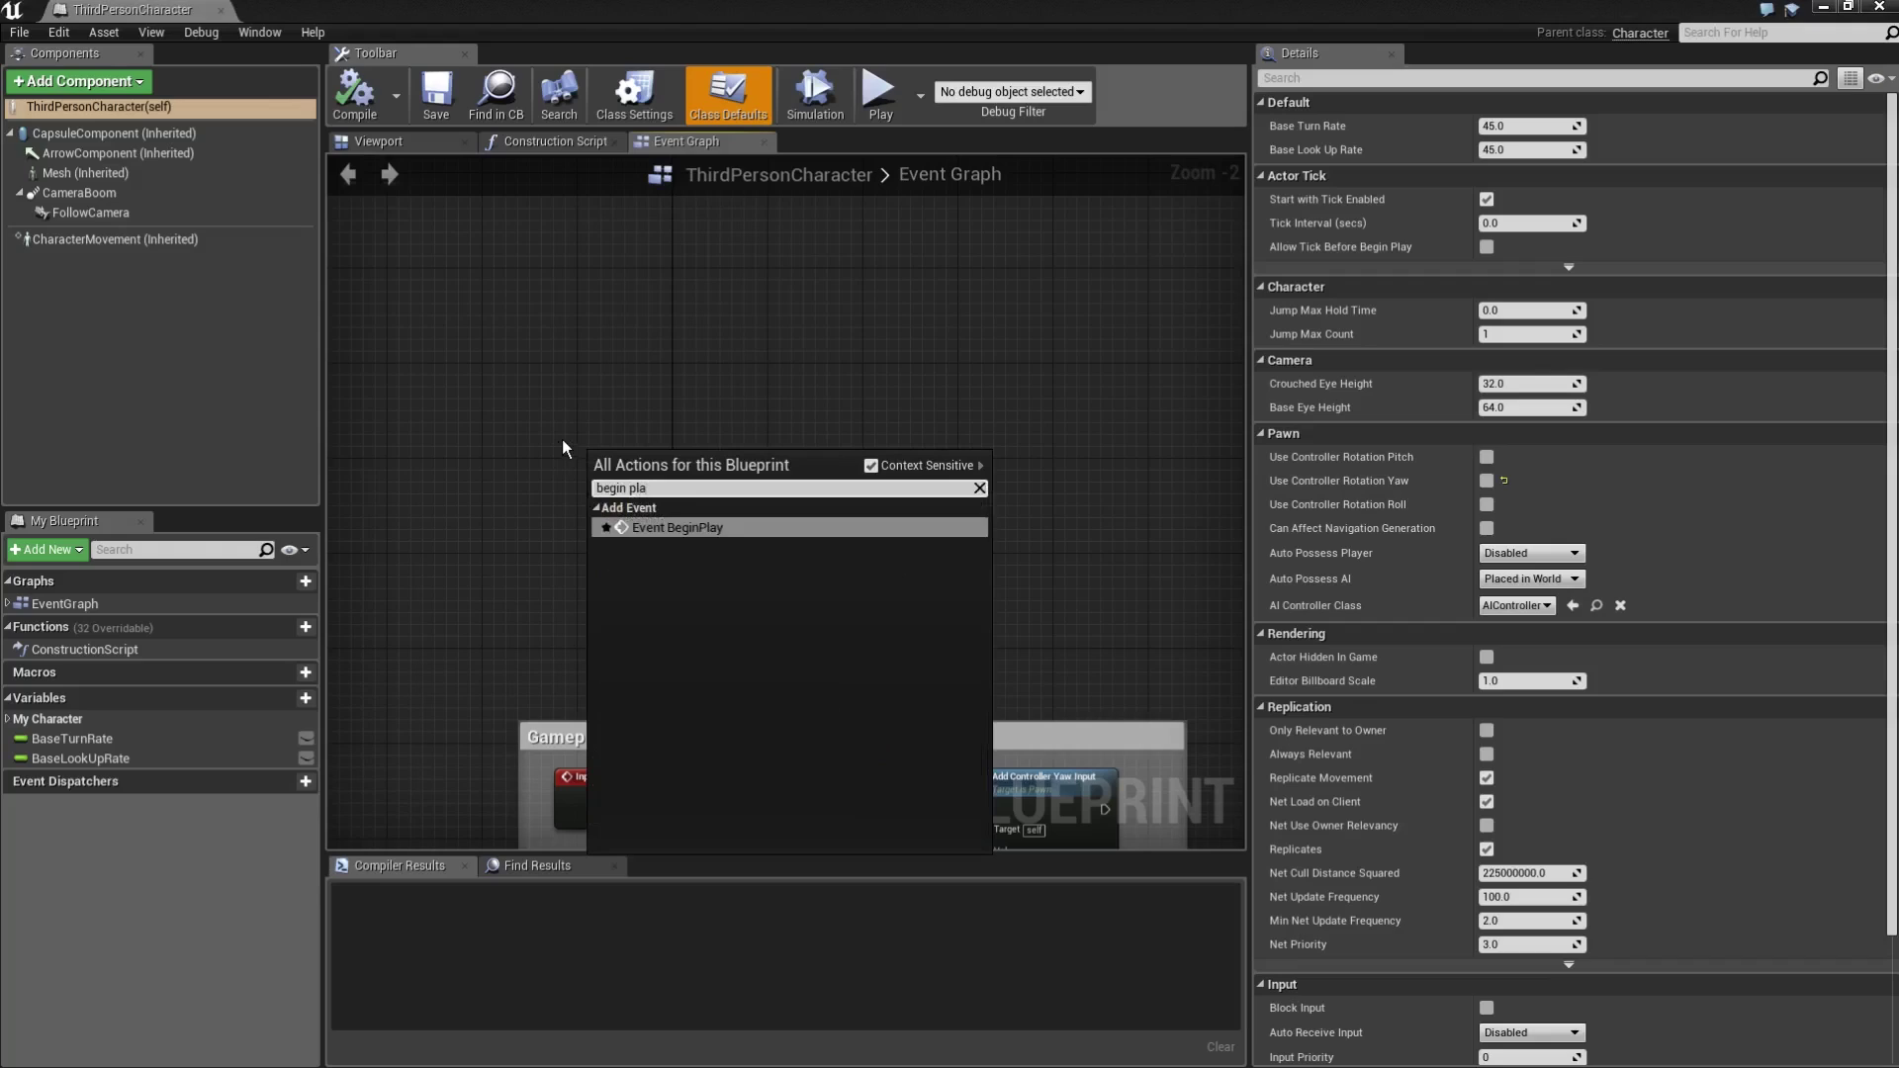
pyautogui.click(701, 530)
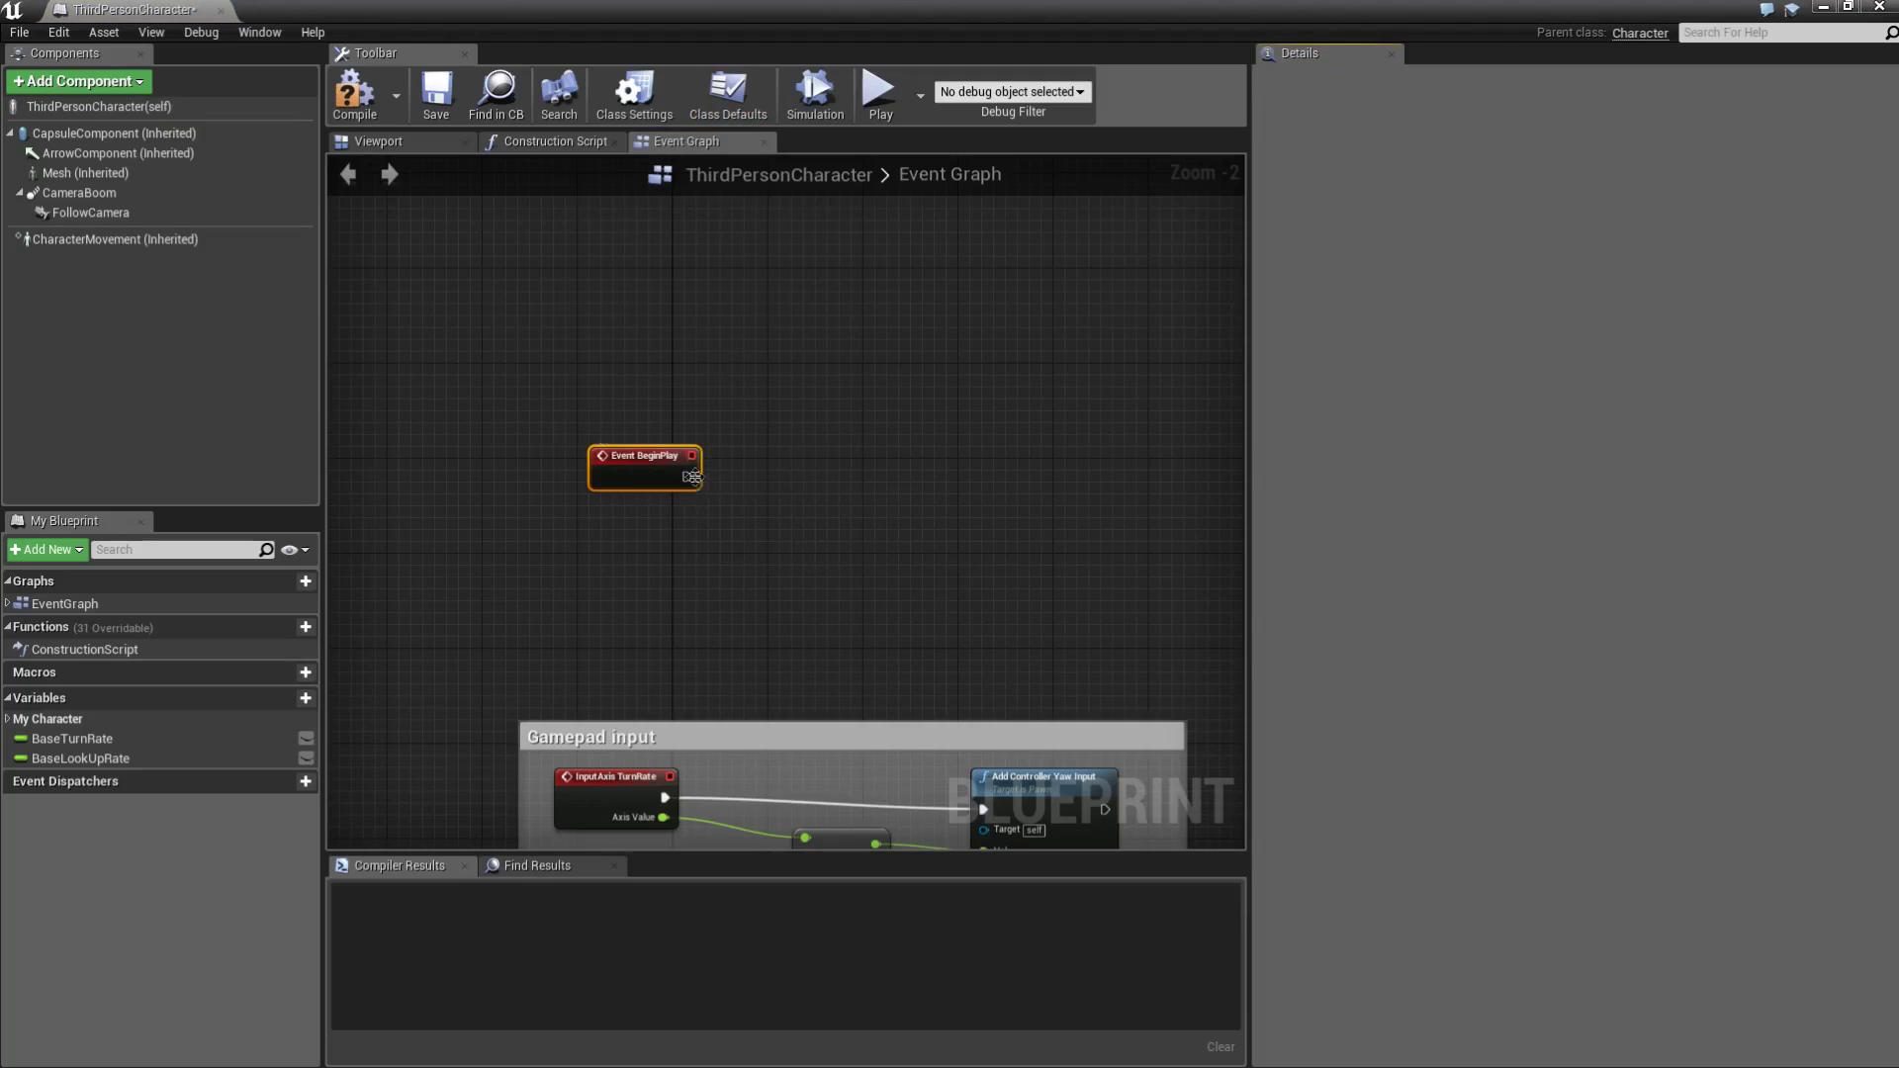
pyautogui.moveTo(687, 477); pyautogui.dragTo(976, 458)
pyautogui.moveTo(732, 526); pyautogui.dragTo(711, 448, button='right')
pyautogui.moveTo(666, 399); pyautogui.dragTo(842, 391)
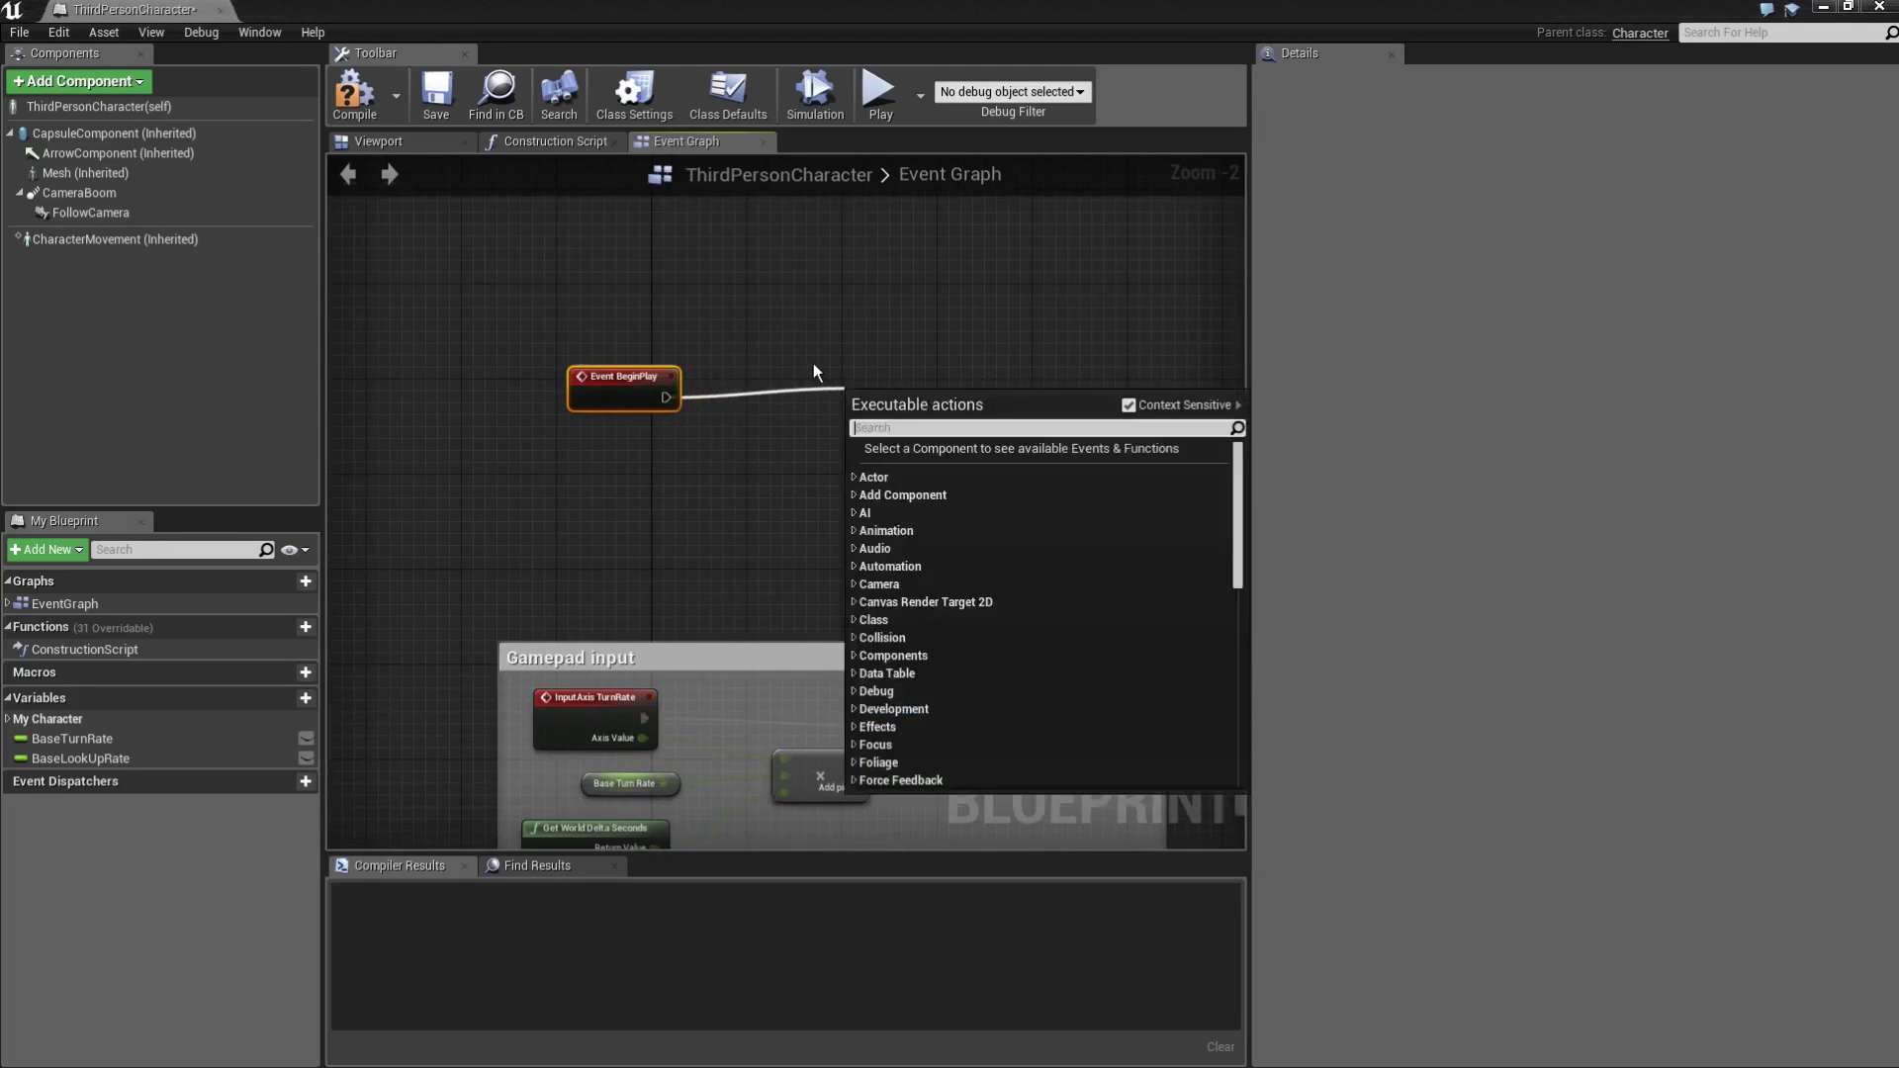
pyautogui.click(809, 382)
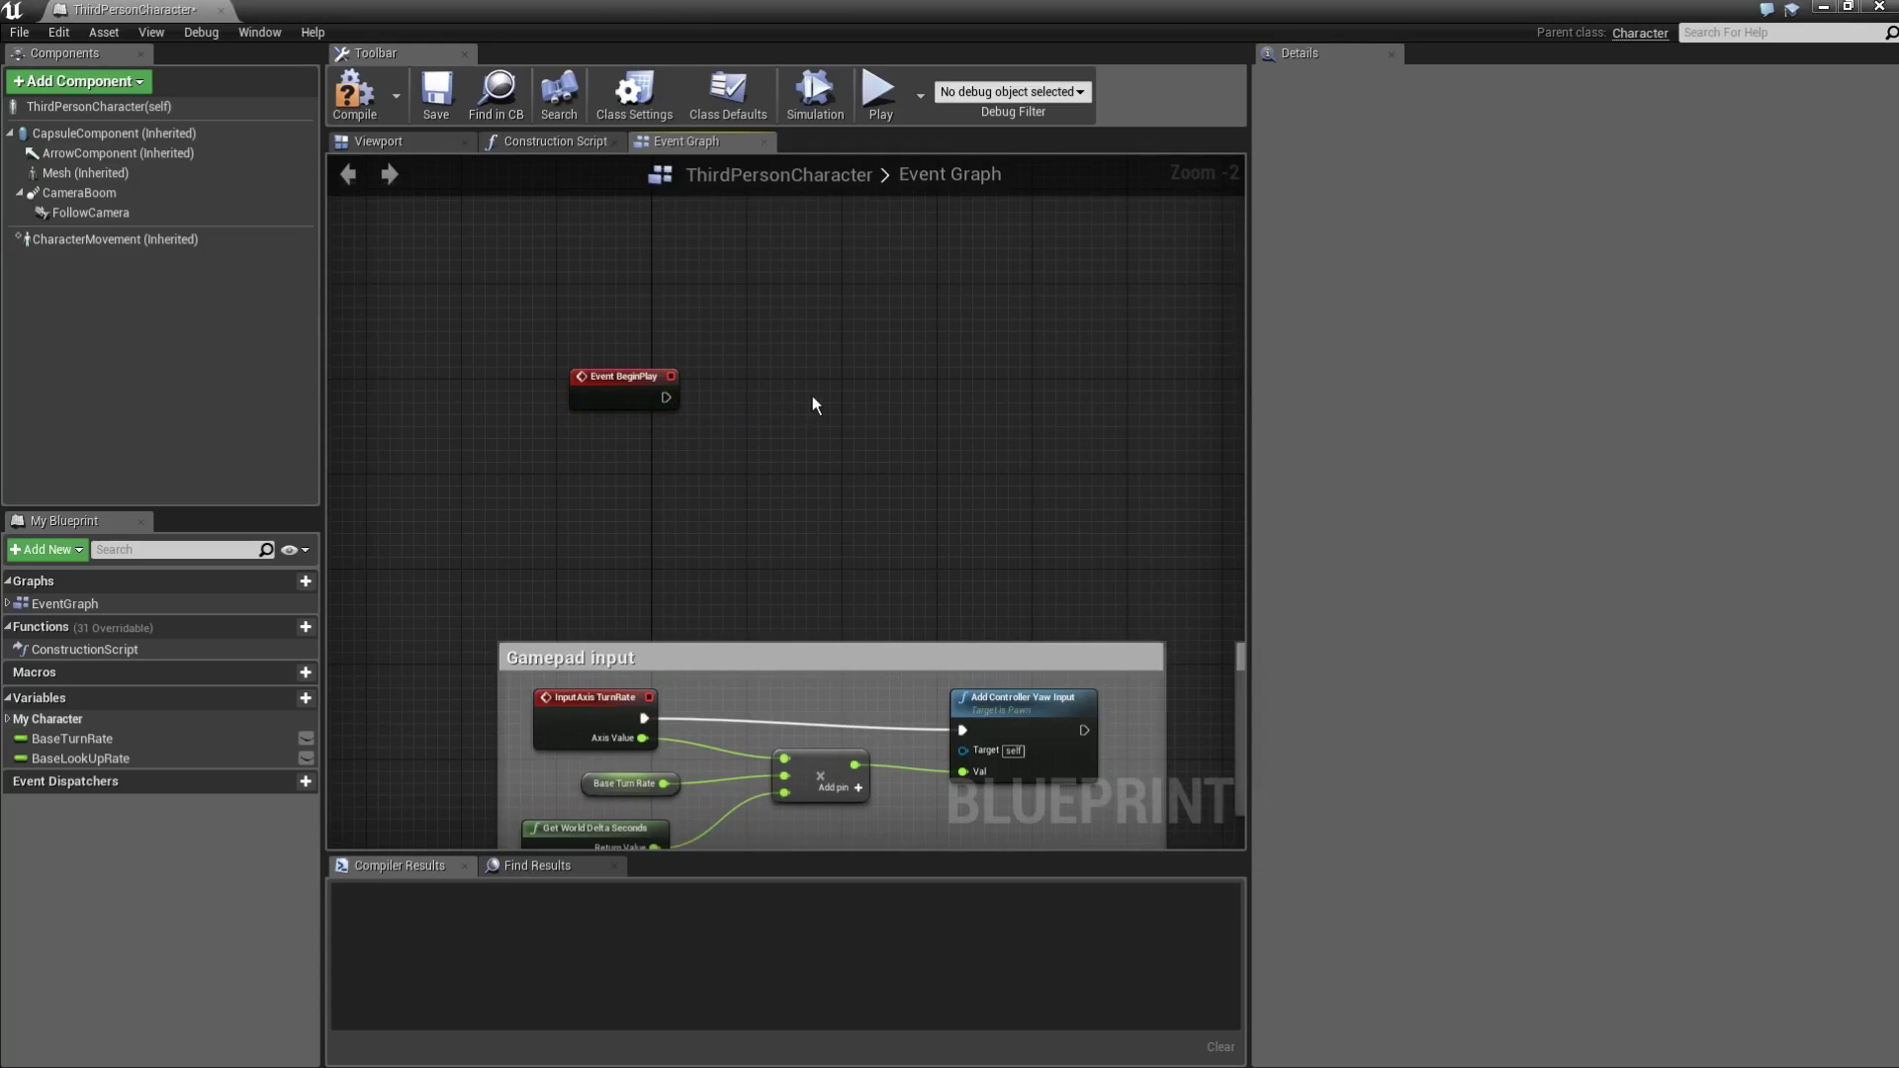
# Add a Create Widget node beside Event BeginPlay and set its Class to IngameHUD.
pyautogui.rightClick(813, 399)
pyautogui.write('cr')
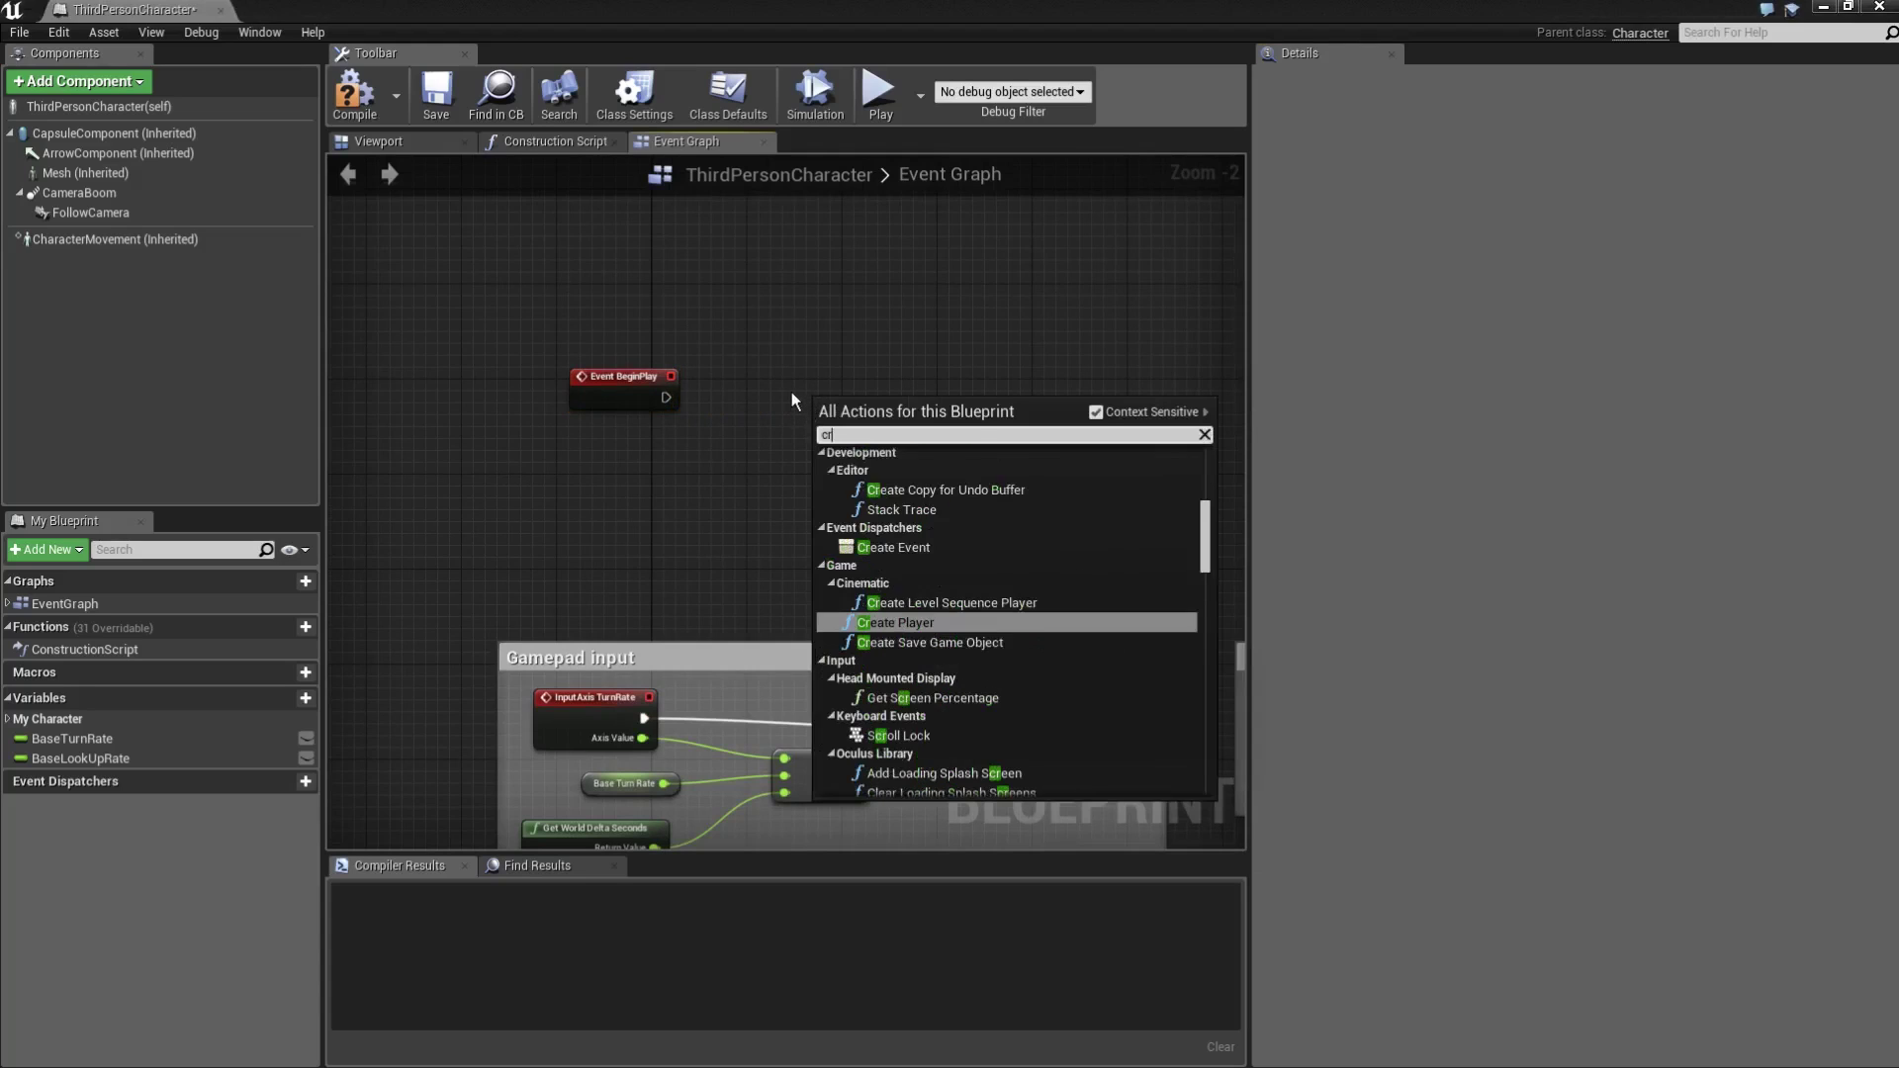
pyautogui.write('eatew')
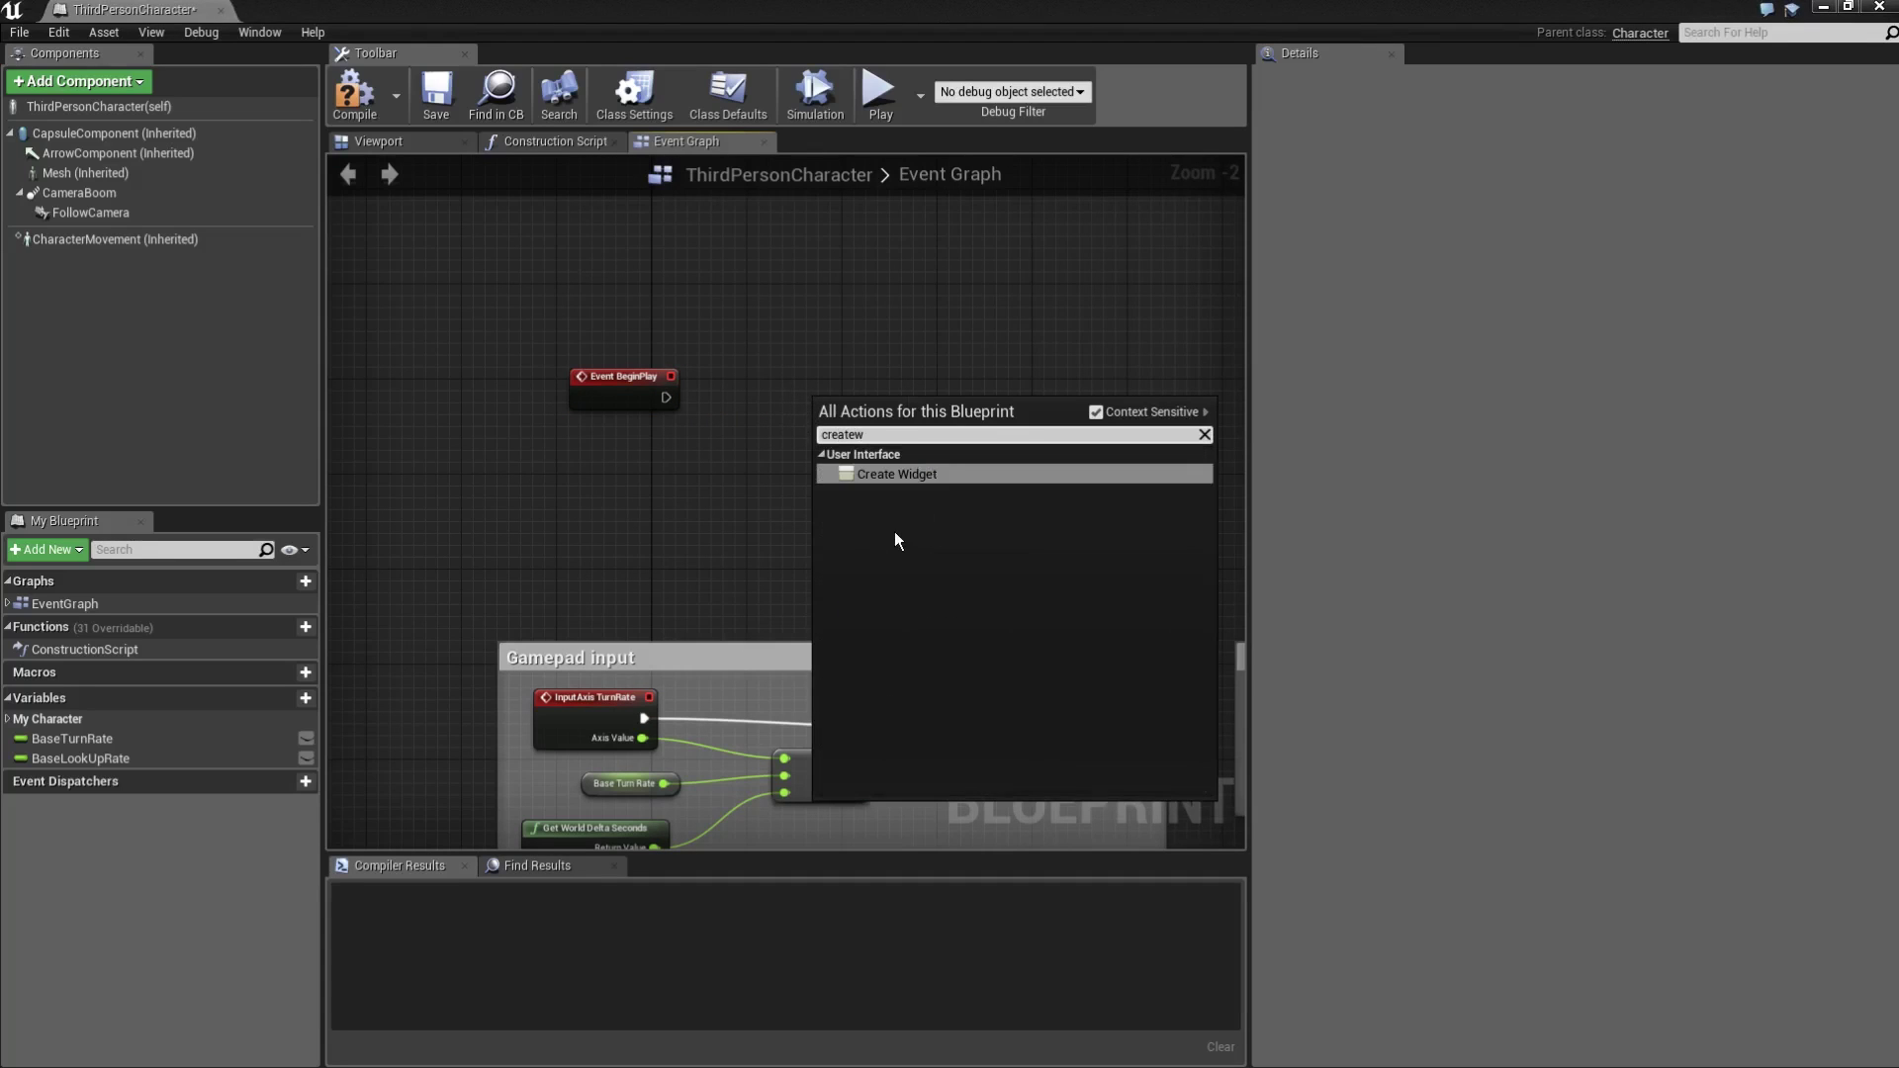
pyautogui.click(893, 474)
pyautogui.scroll(2, 857, 465)
pyautogui.click(899, 433)
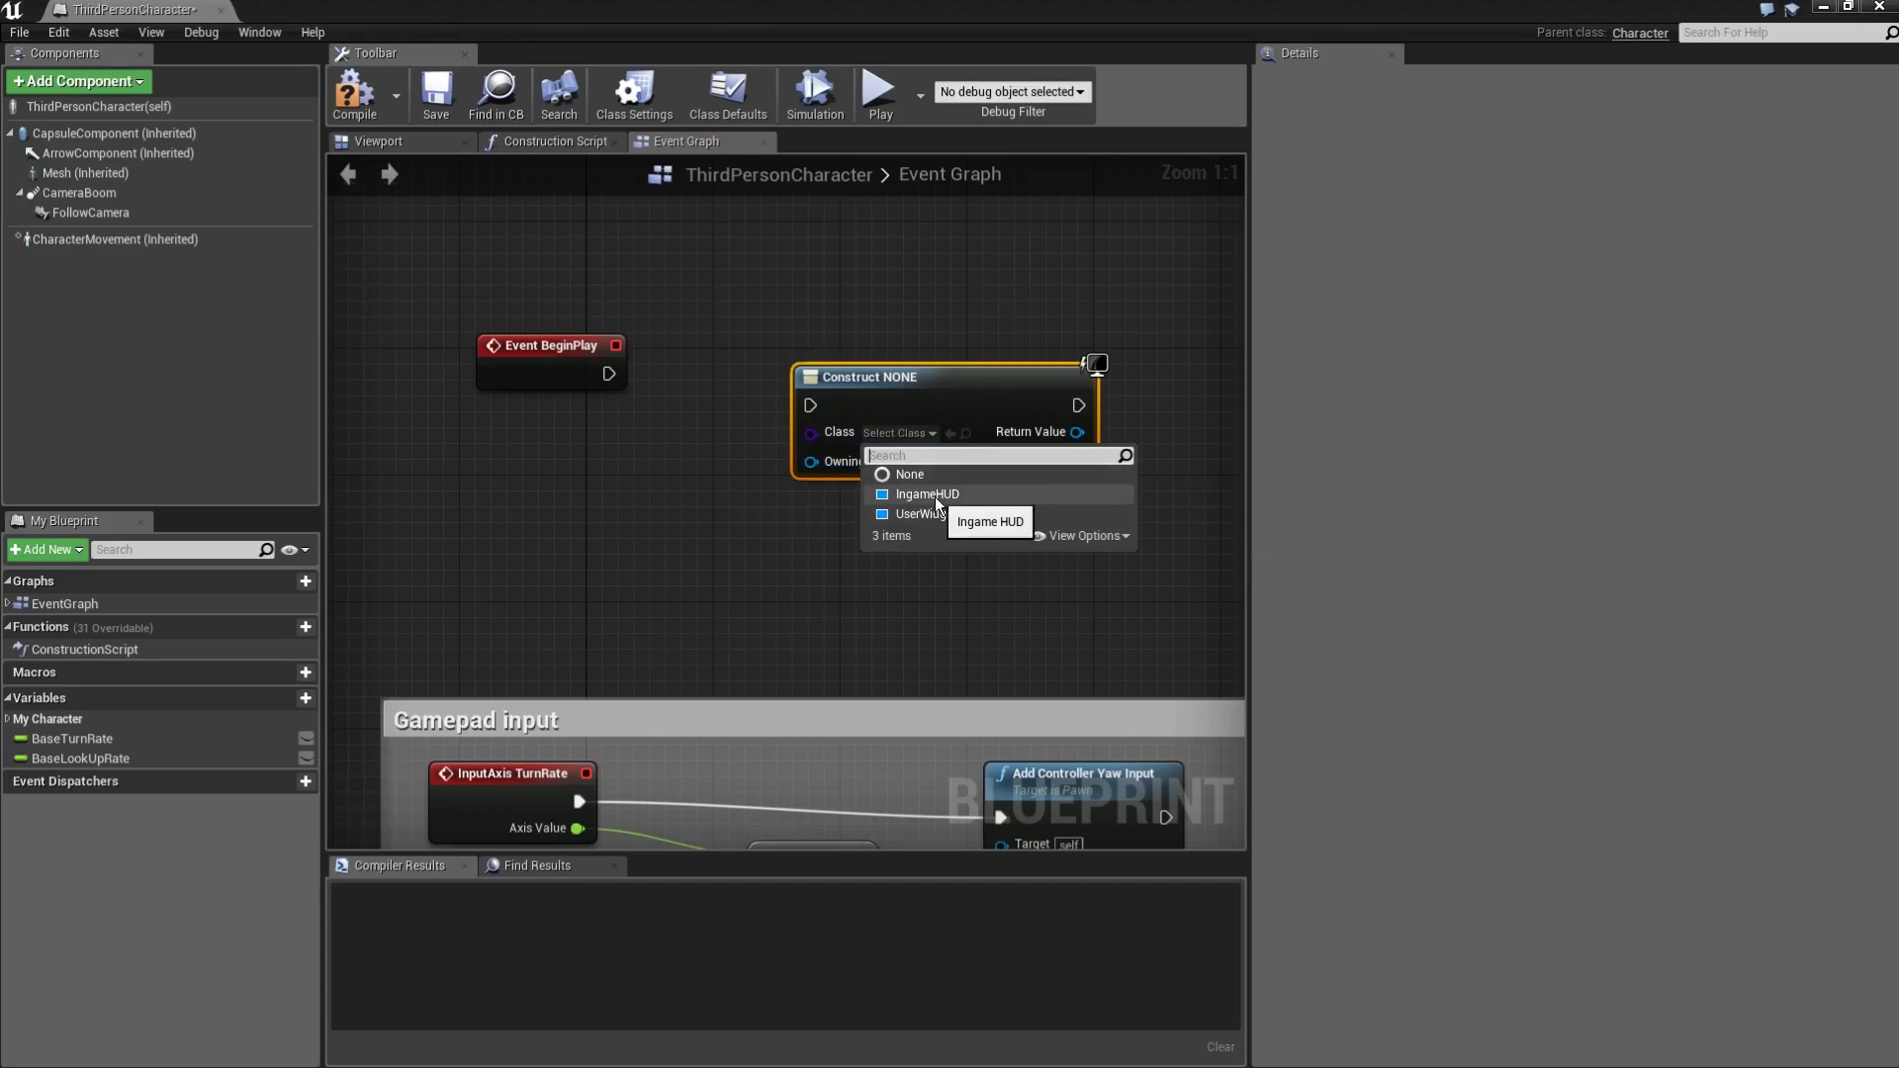
pyautogui.click(929, 494)
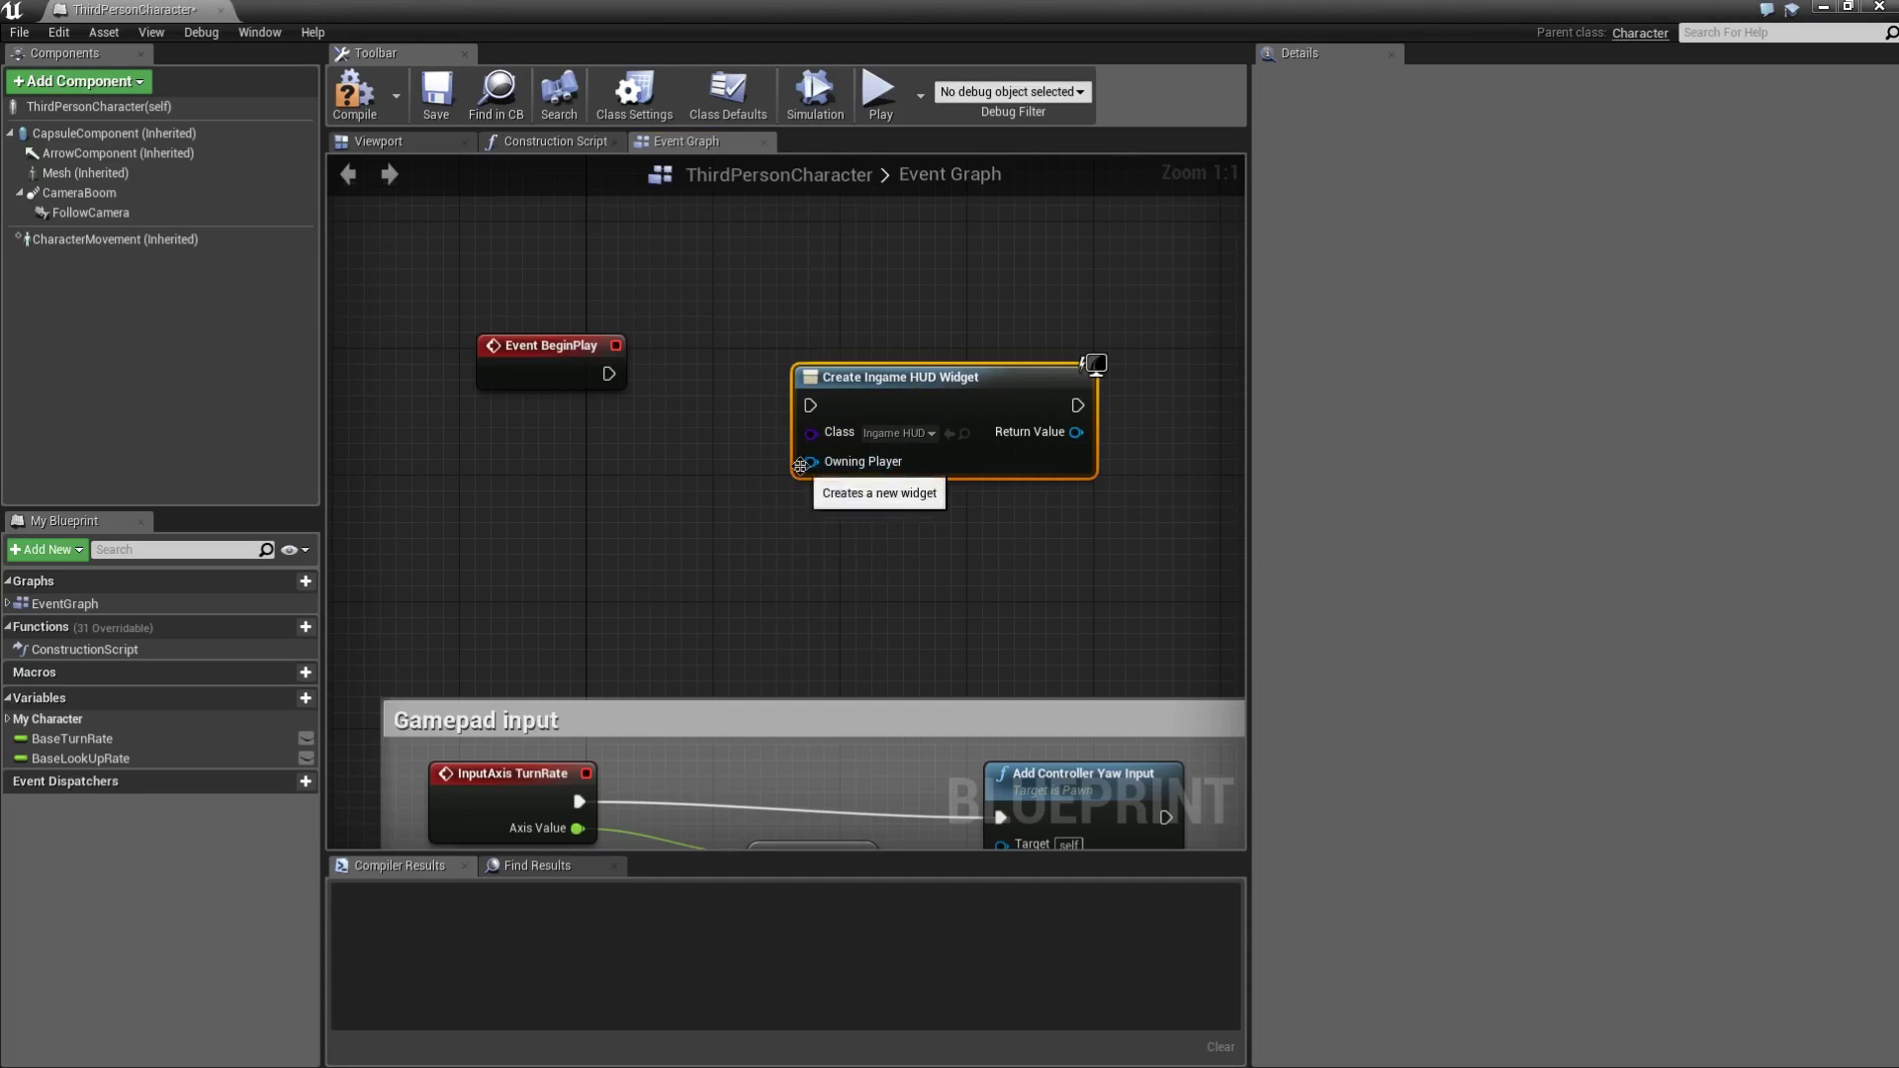
# Move the Create Ingame HUD Widget node up level with Event BeginPlay and connect Event BeginPlay's execution output to it.
pyautogui.moveTo(912, 399); pyautogui.dragTo(914, 349)
pyautogui.click(619, 432)
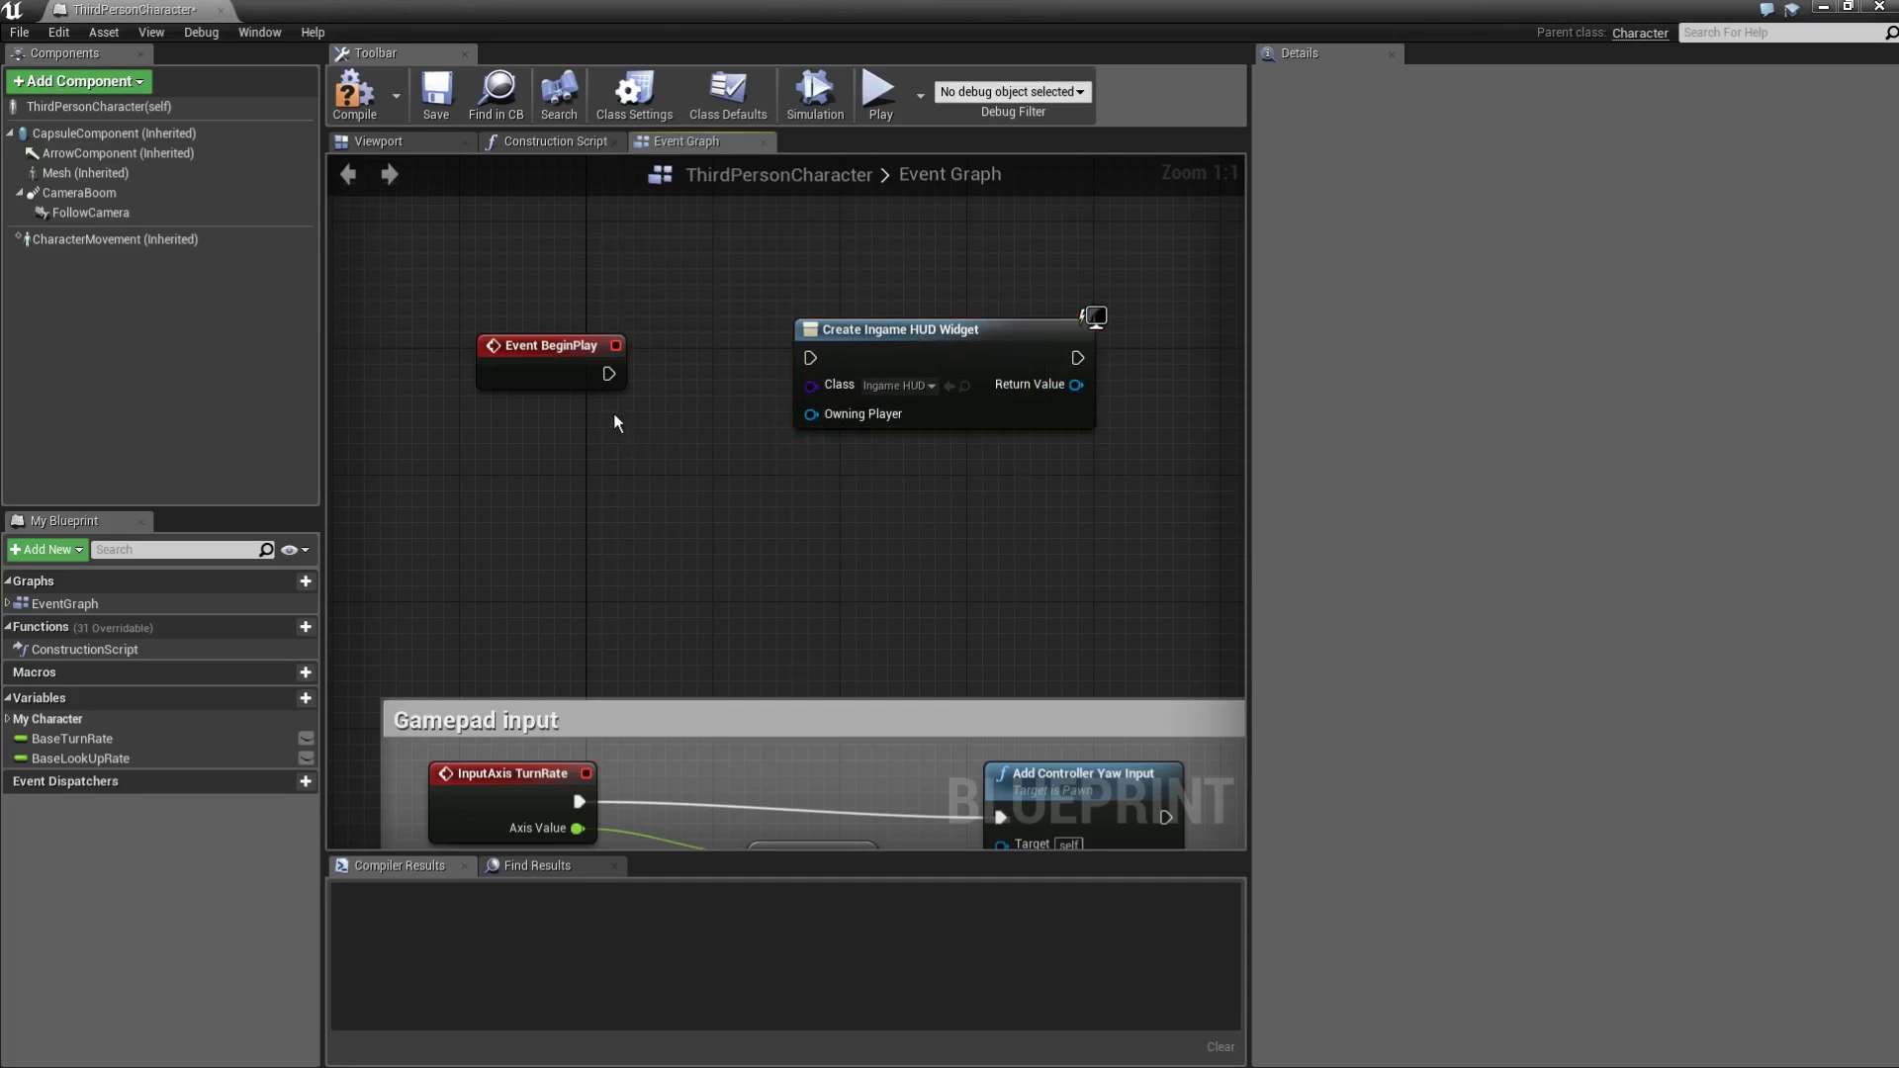
pyautogui.moveTo(613, 423); pyautogui.dragTo(856, 474, button='right')
pyautogui.moveTo(848, 430); pyautogui.dragTo(1051, 413)
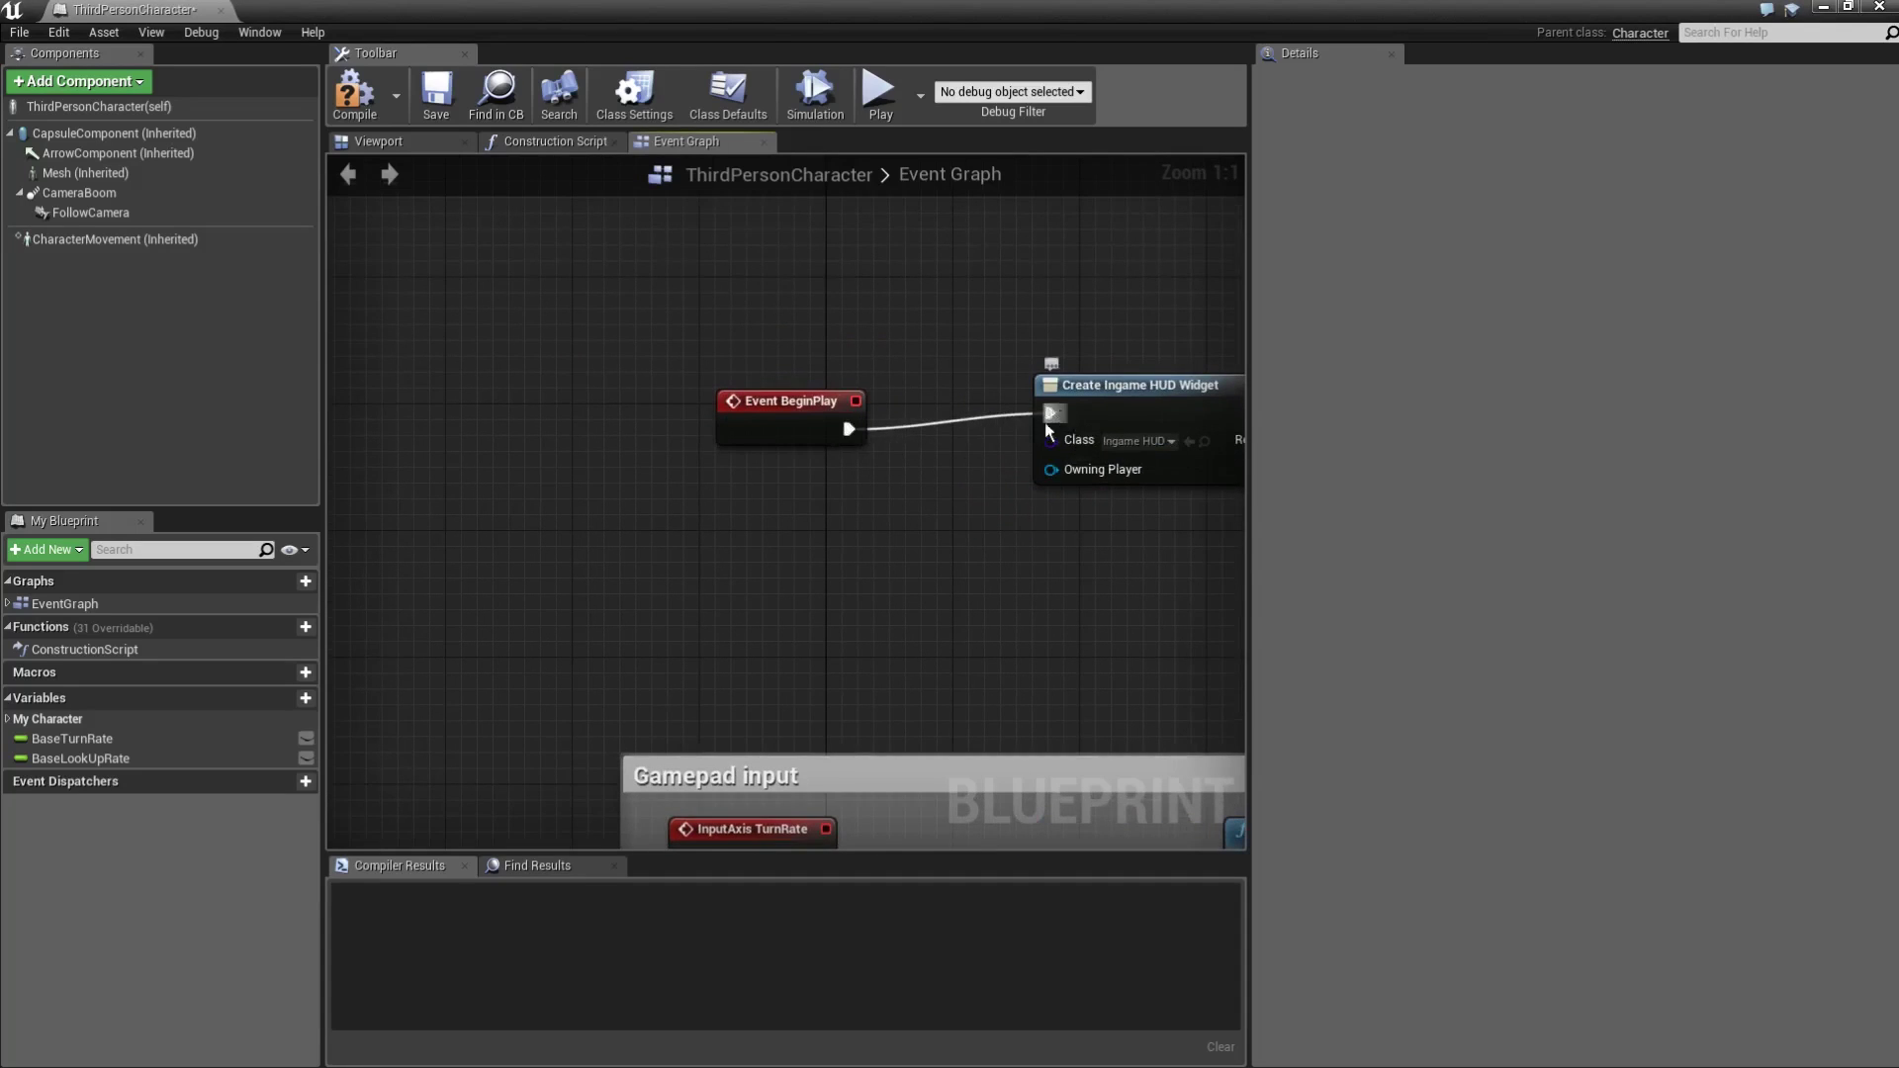
pyautogui.moveTo(890, 443); pyautogui.dragTo(707, 421, button='right')
pyautogui.scroll(-1, 680, 447)
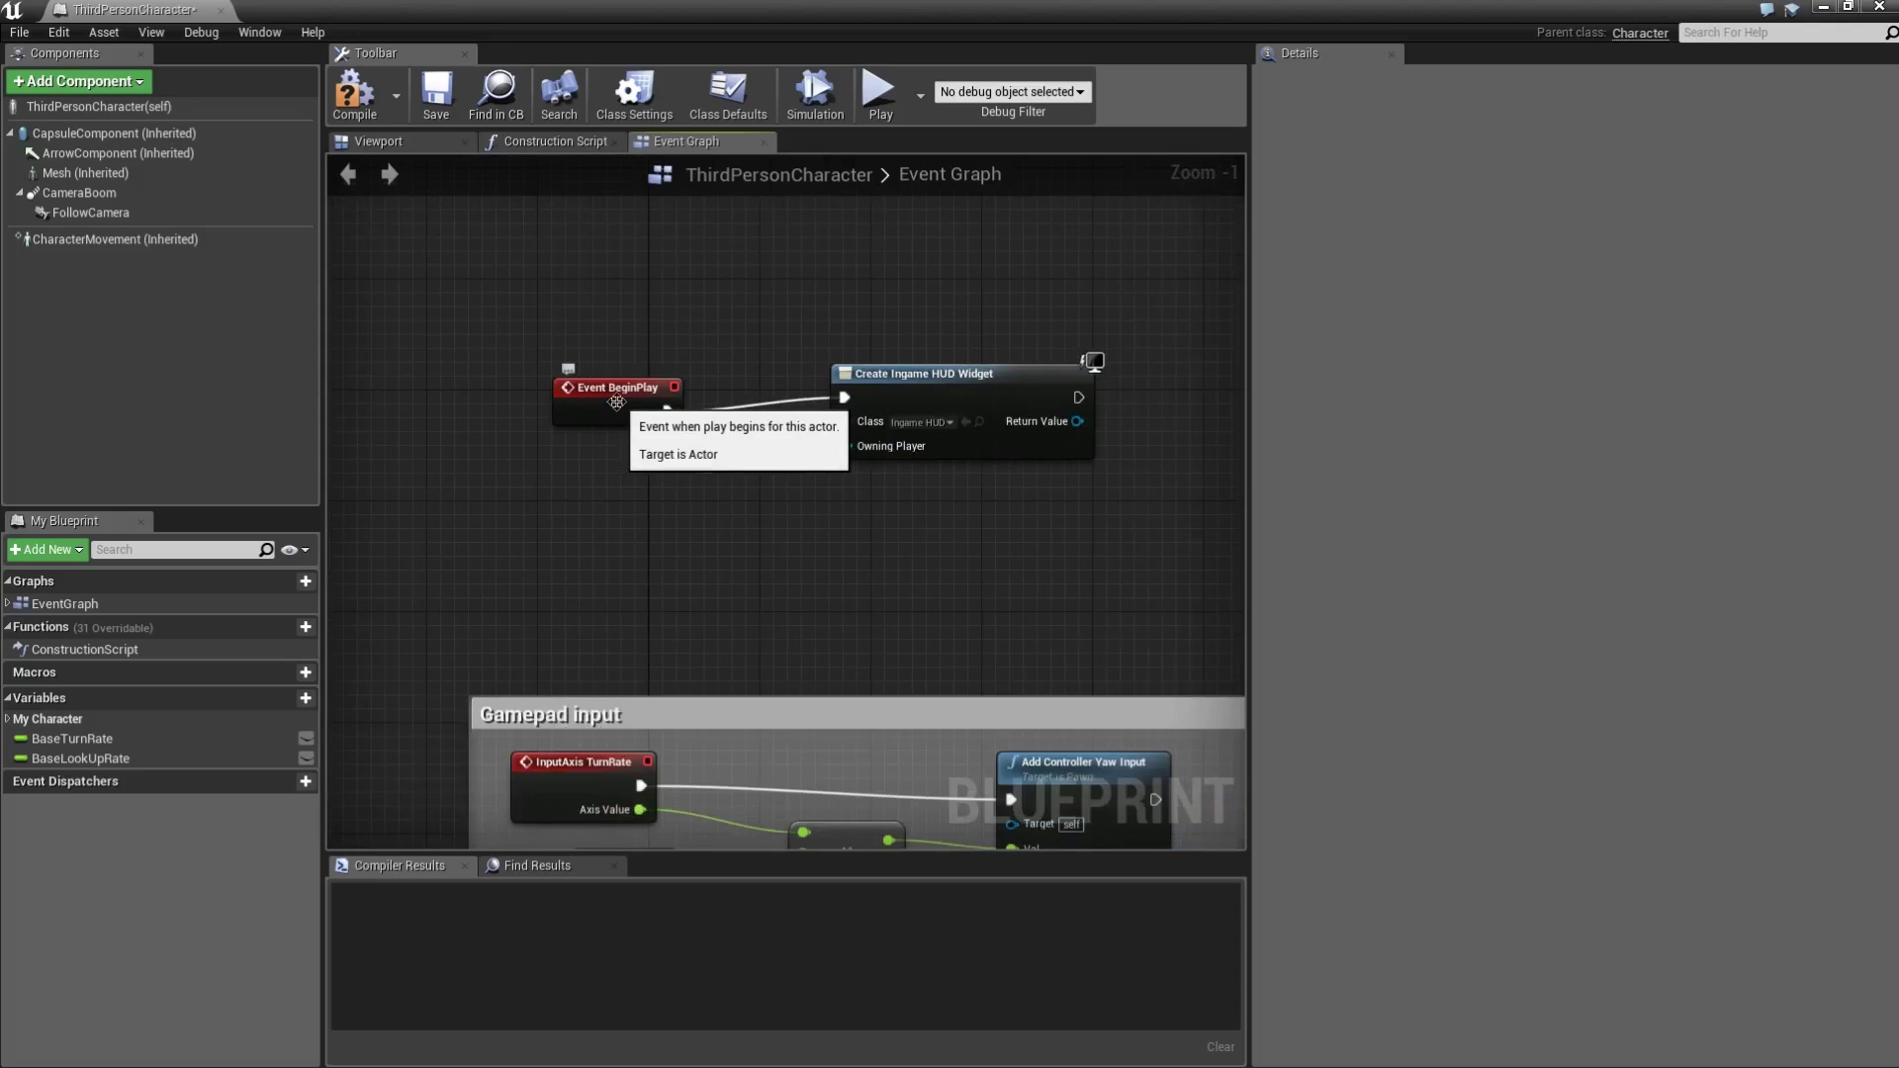
pyautogui.click(614, 396)
pyautogui.click(1077, 409)
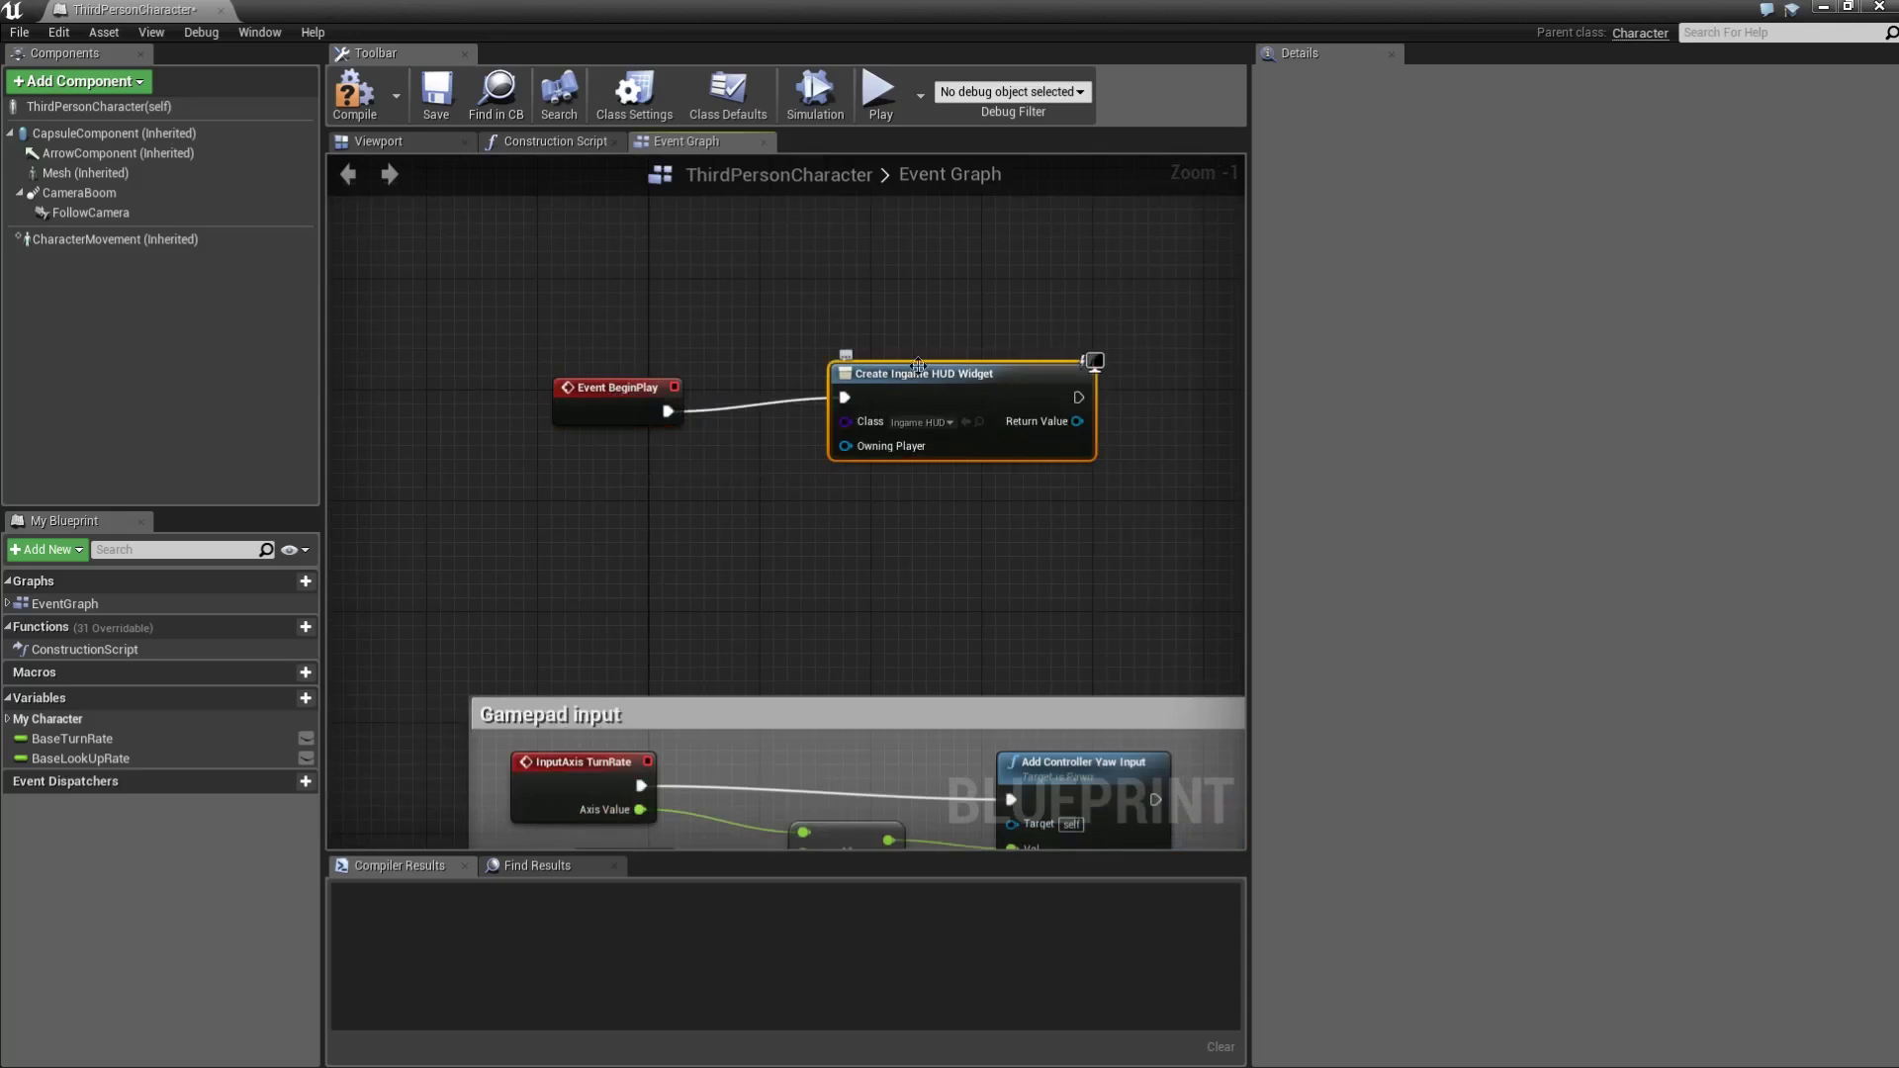
pyautogui.moveTo(1076, 410); pyautogui.dragTo(718, 424, button='right')
pyautogui.moveTo(719, 412); pyautogui.dragTo(934, 419)
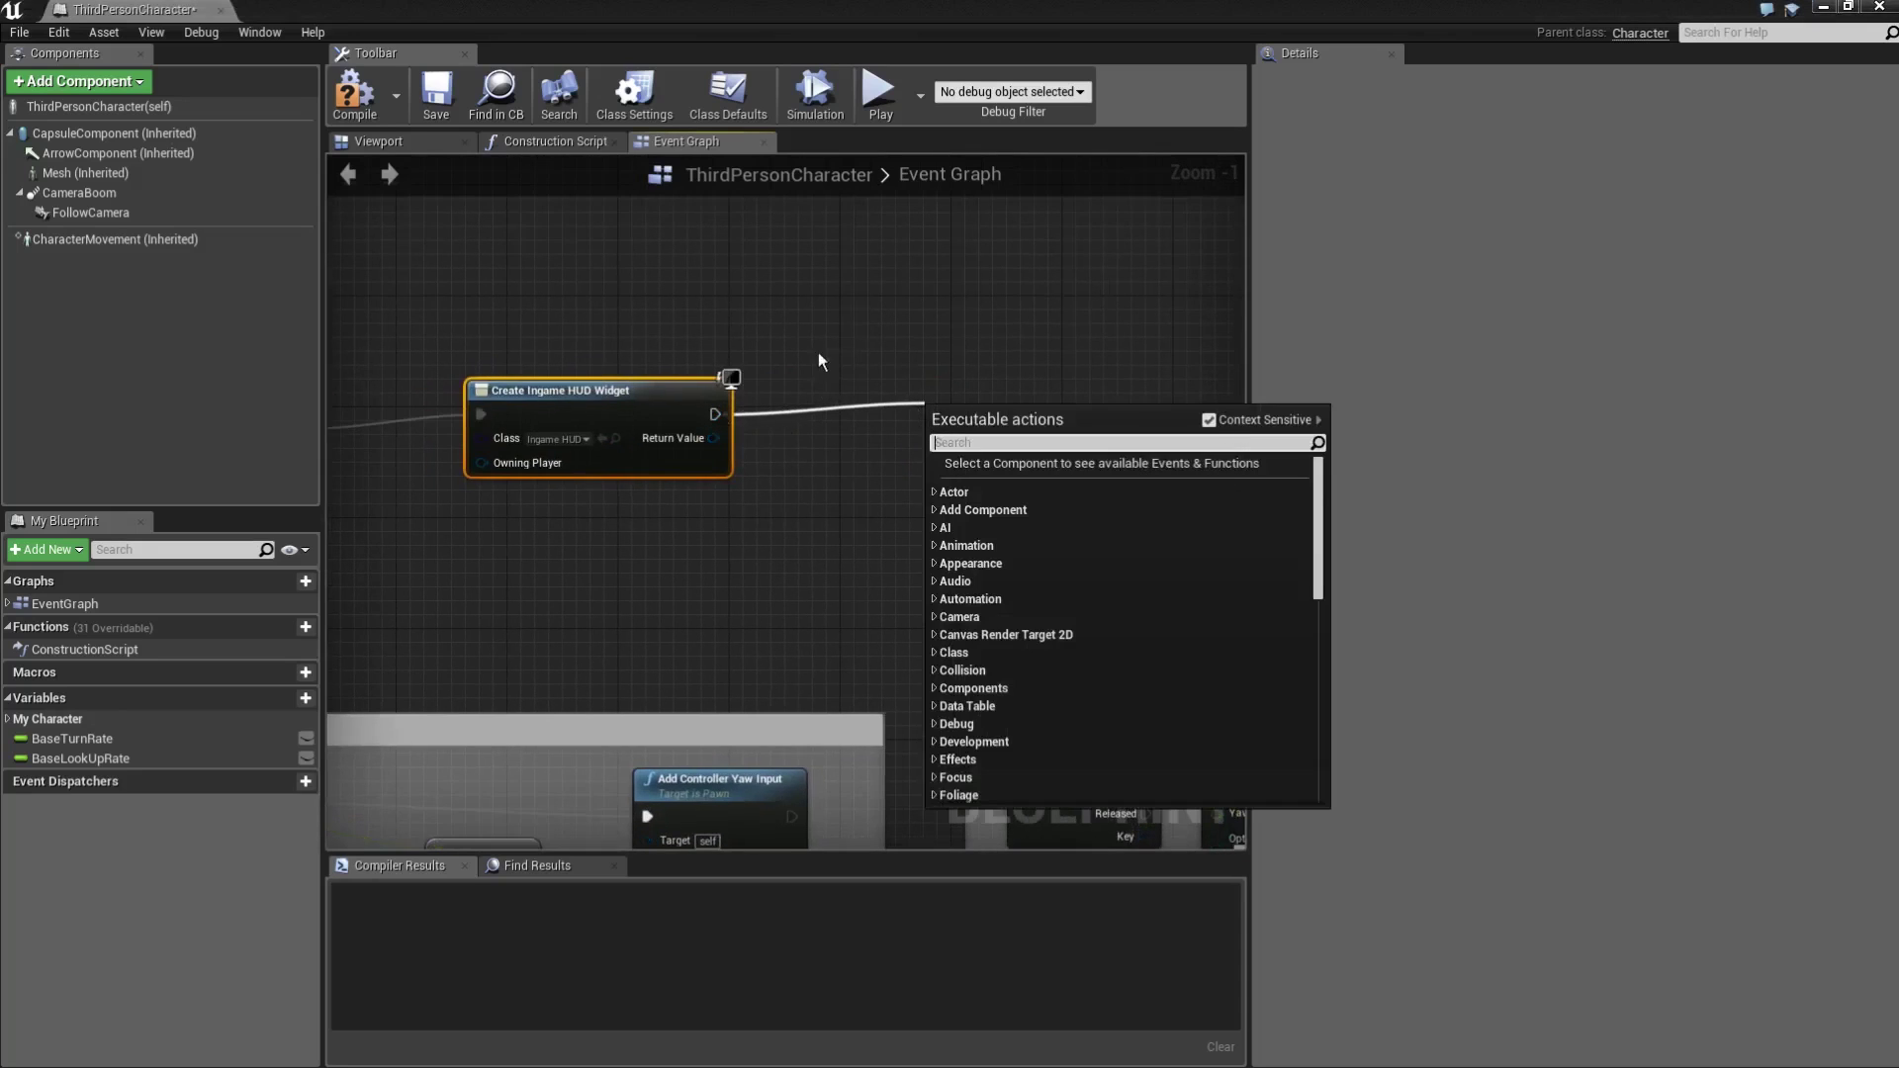
pyautogui.click(782, 355)
pyautogui.moveTo(715, 414); pyautogui.dragTo(948, 402)
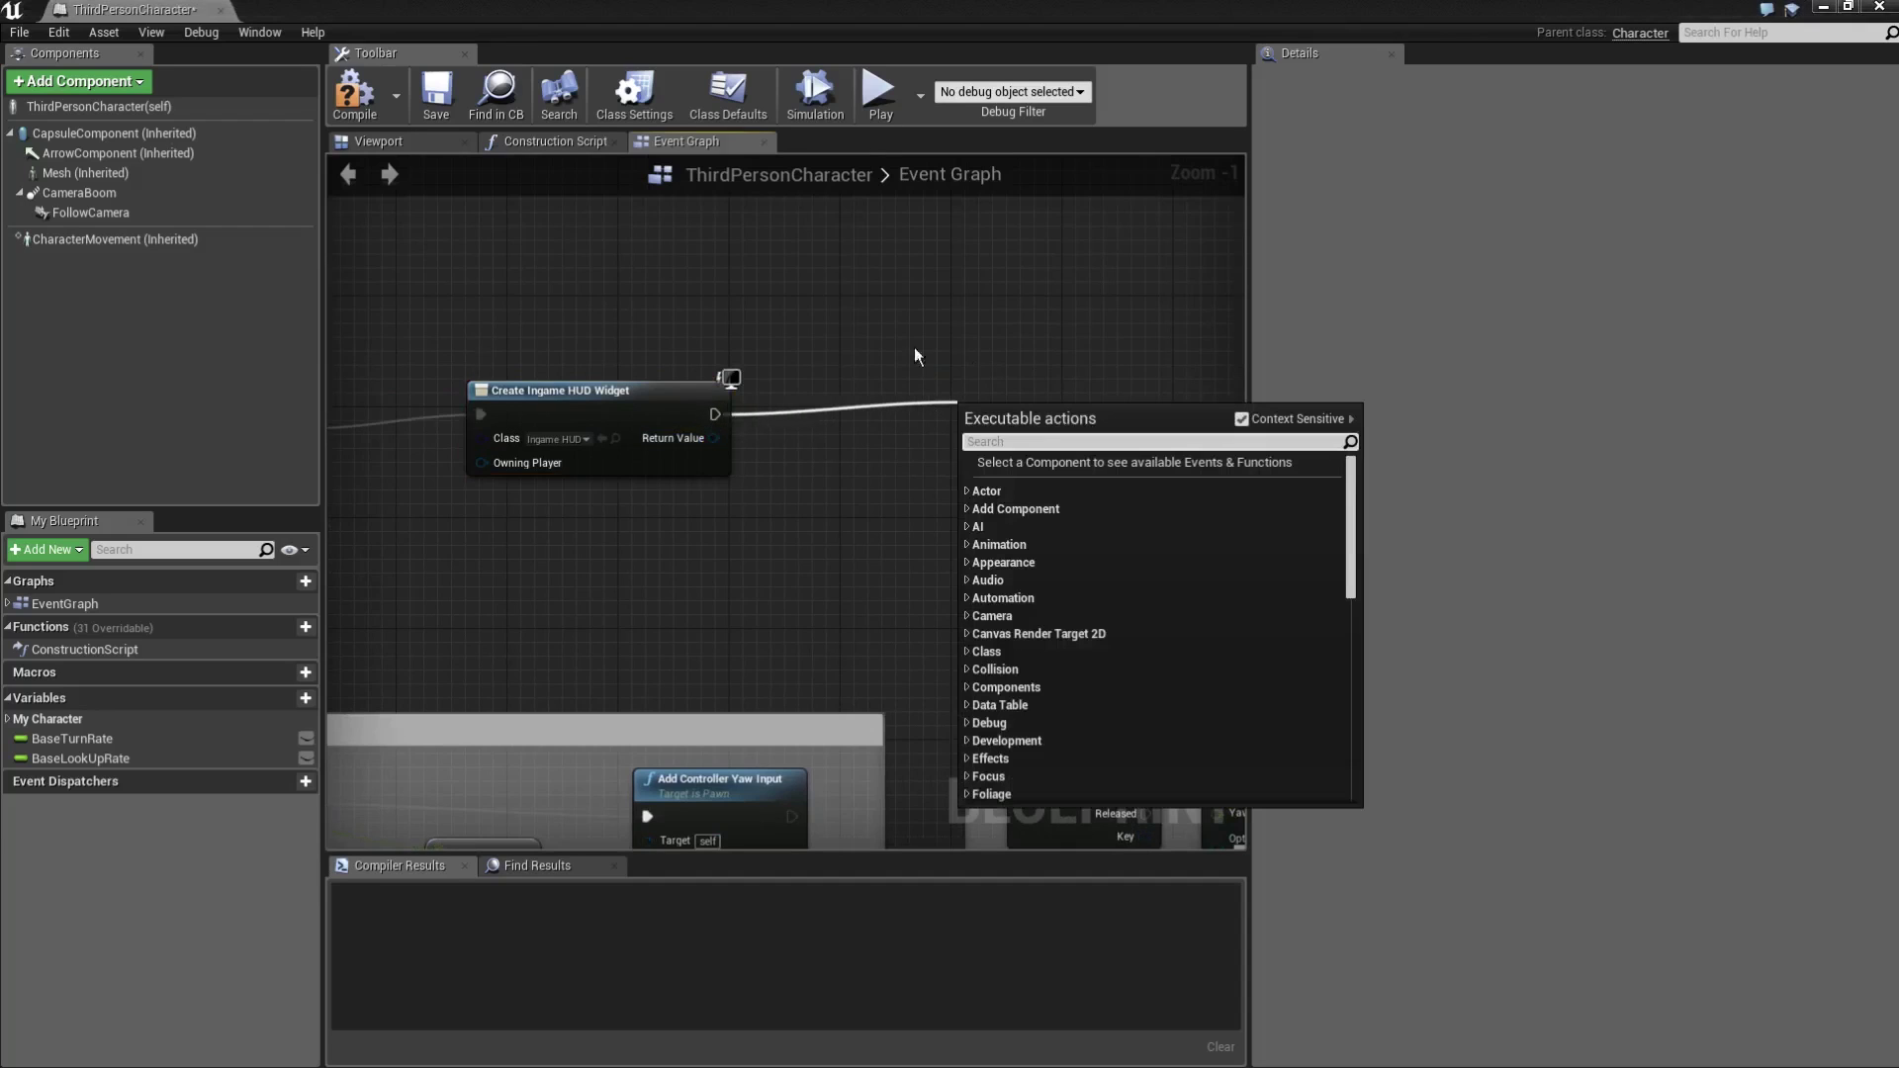
pyautogui.moveTo(785, 469); pyautogui.dragTo(903, 484, button='right')
pyautogui.click(706, 436)
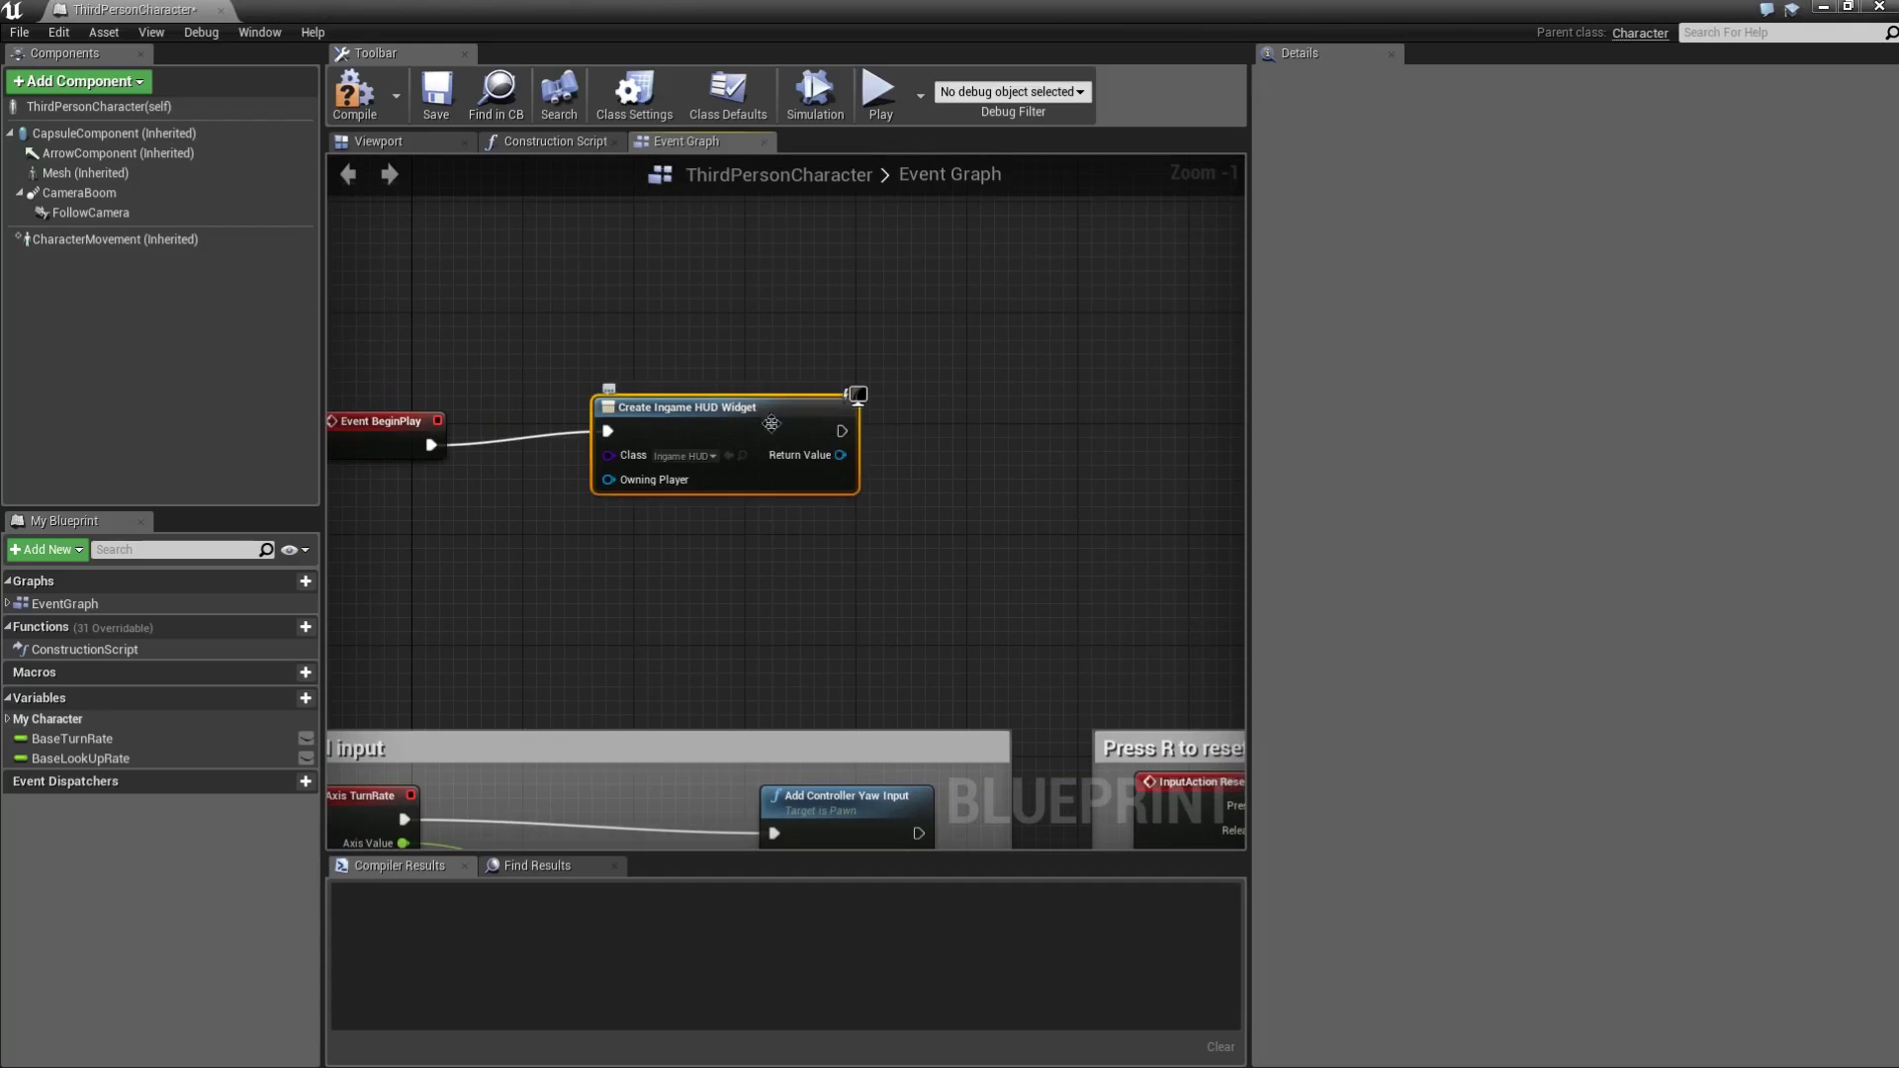
pyautogui.moveTo(983, 412); pyautogui.dragTo(771, 454, button='right')
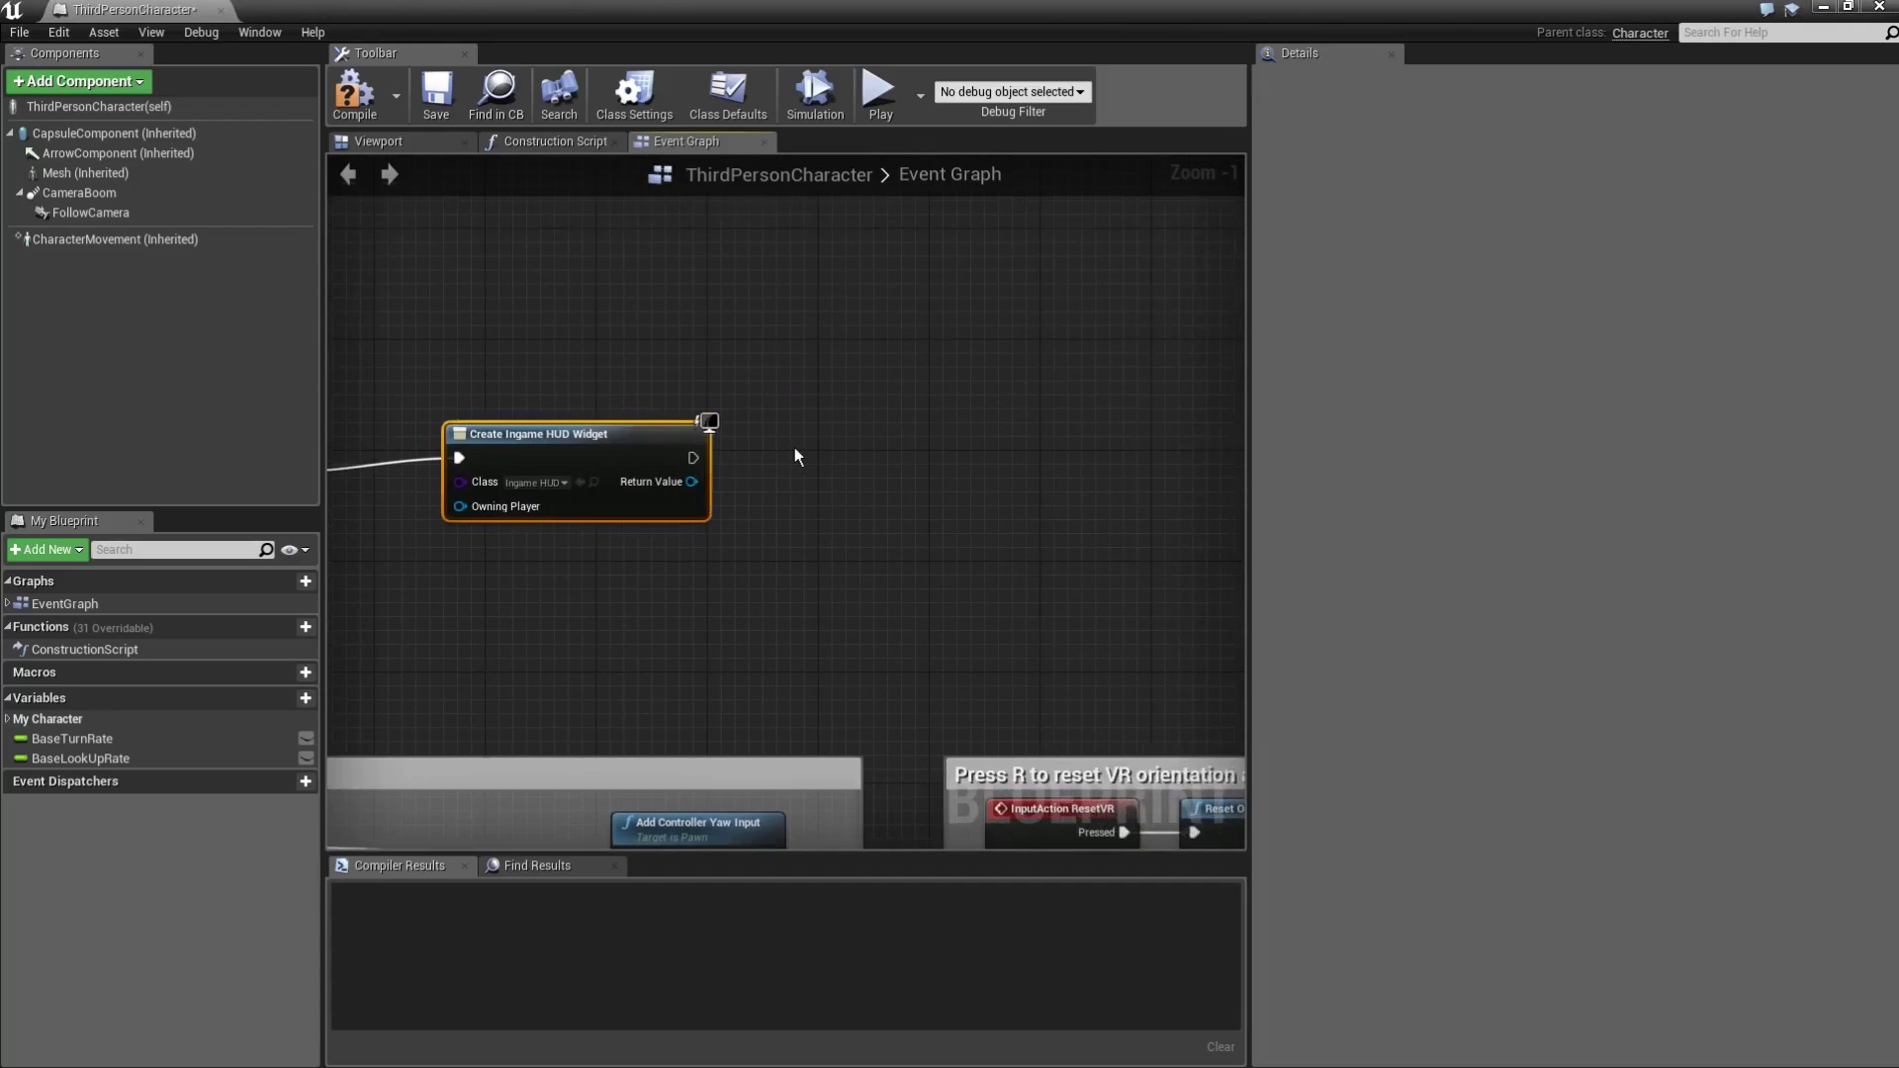
pyautogui.click(782, 450)
# Add an Add to Viewport node from the Create Ingame HUD Widget's execution output and align it so the execution wire runs straight.
pyautogui.moveTo(694, 458); pyautogui.dragTo(857, 456)
pyautogui.write('add t')
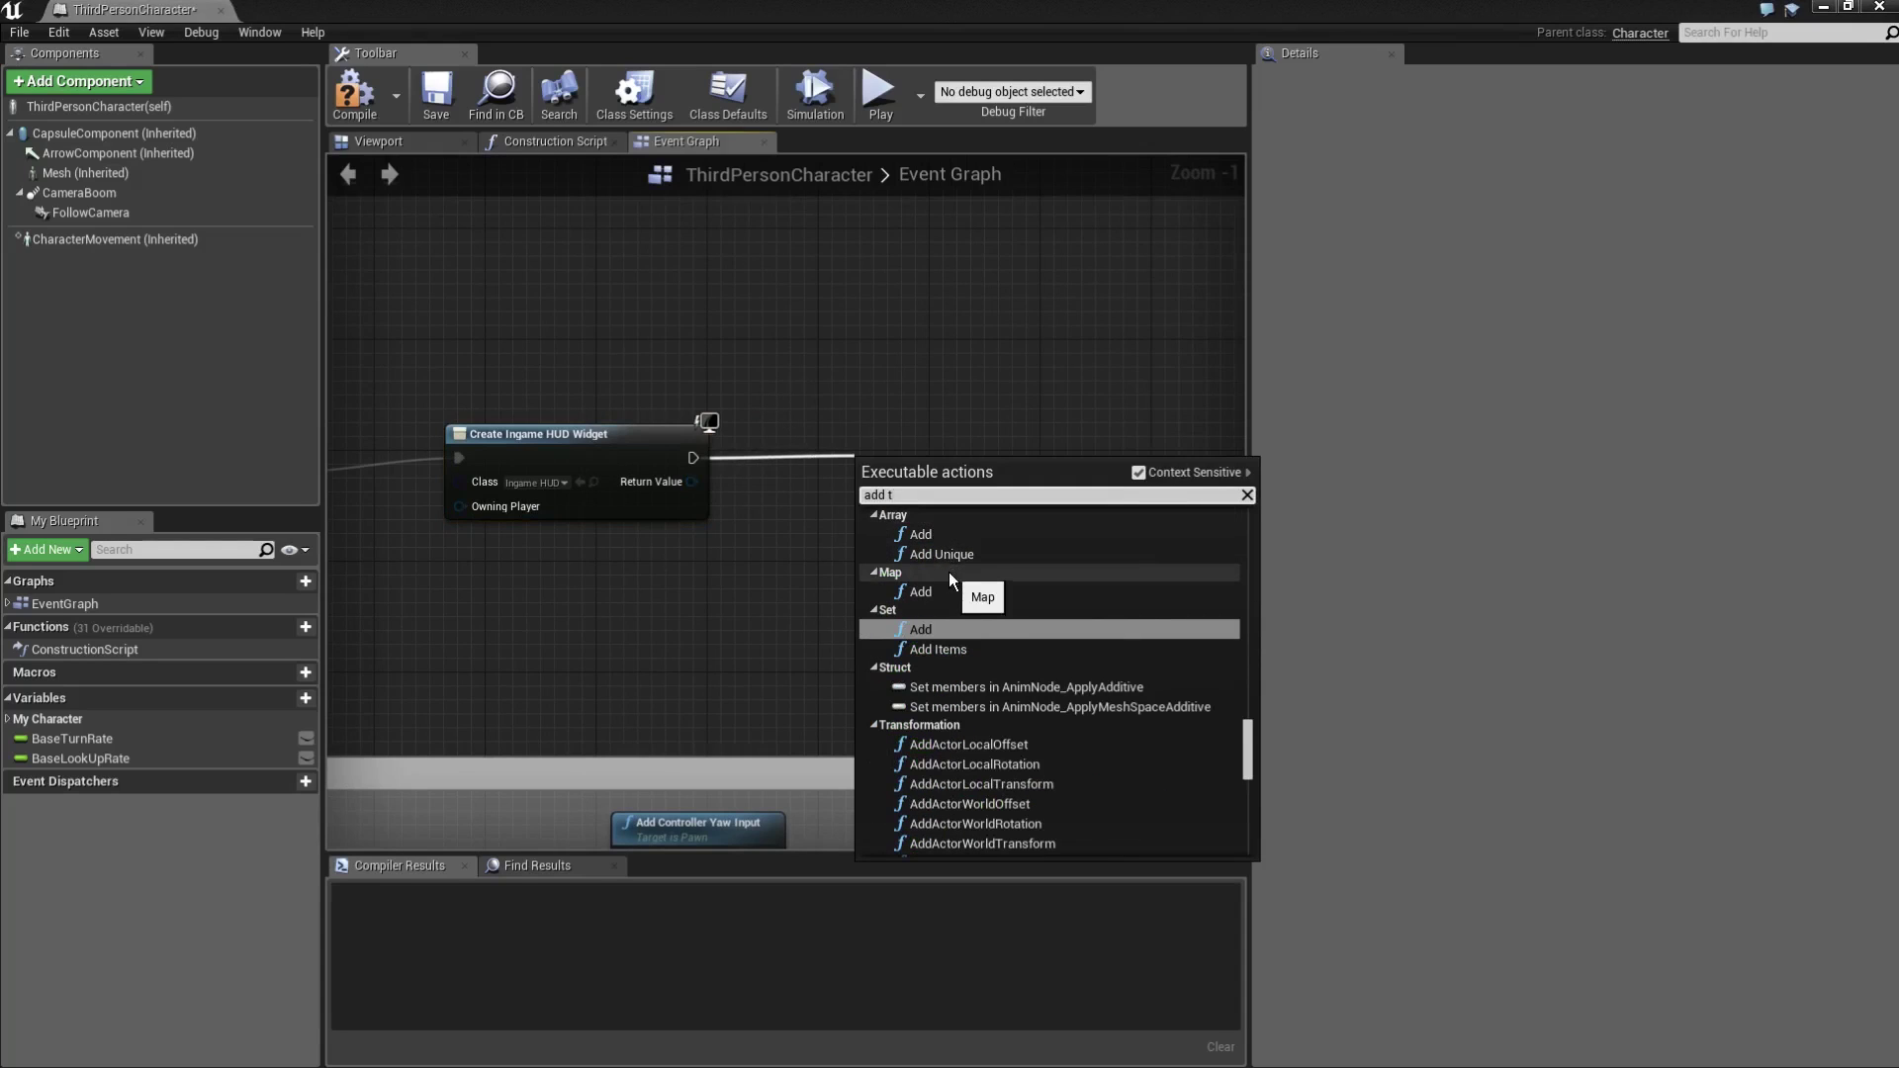
pyautogui.write('o v')
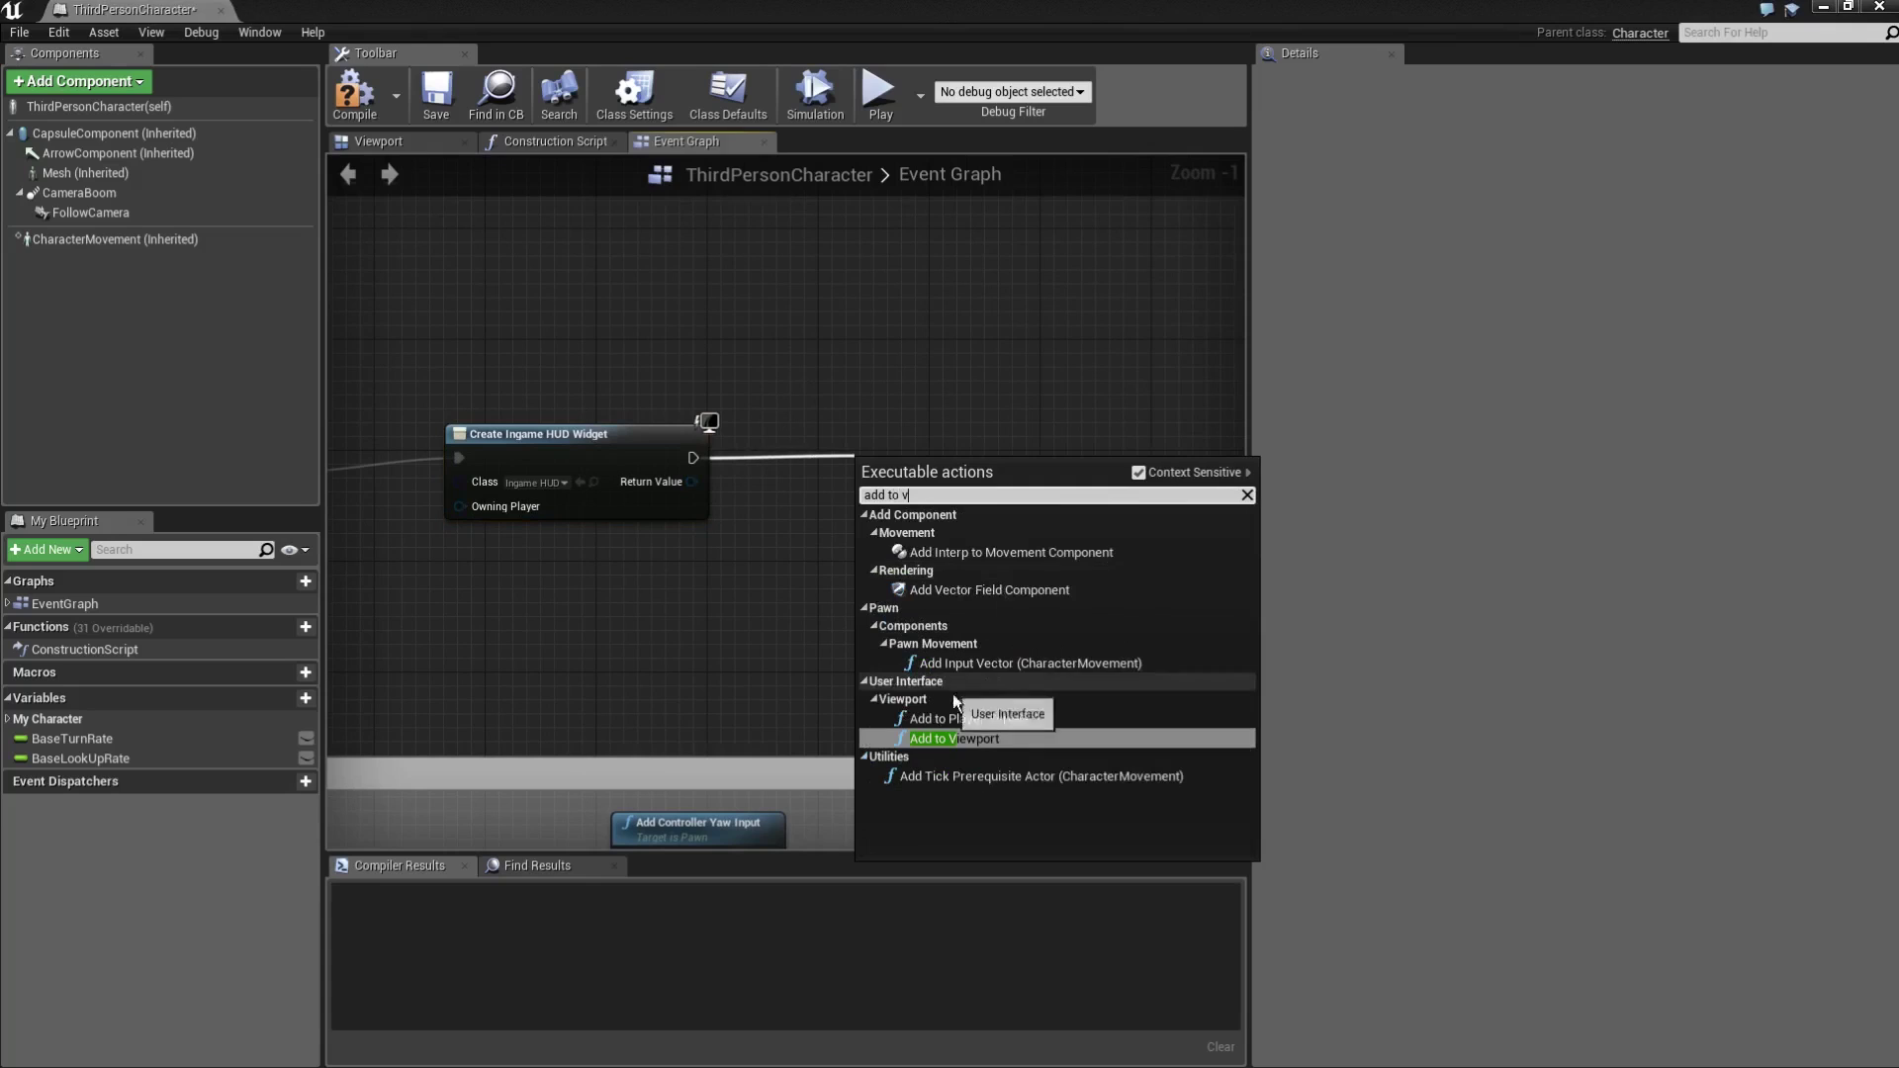
pyautogui.click(975, 738)
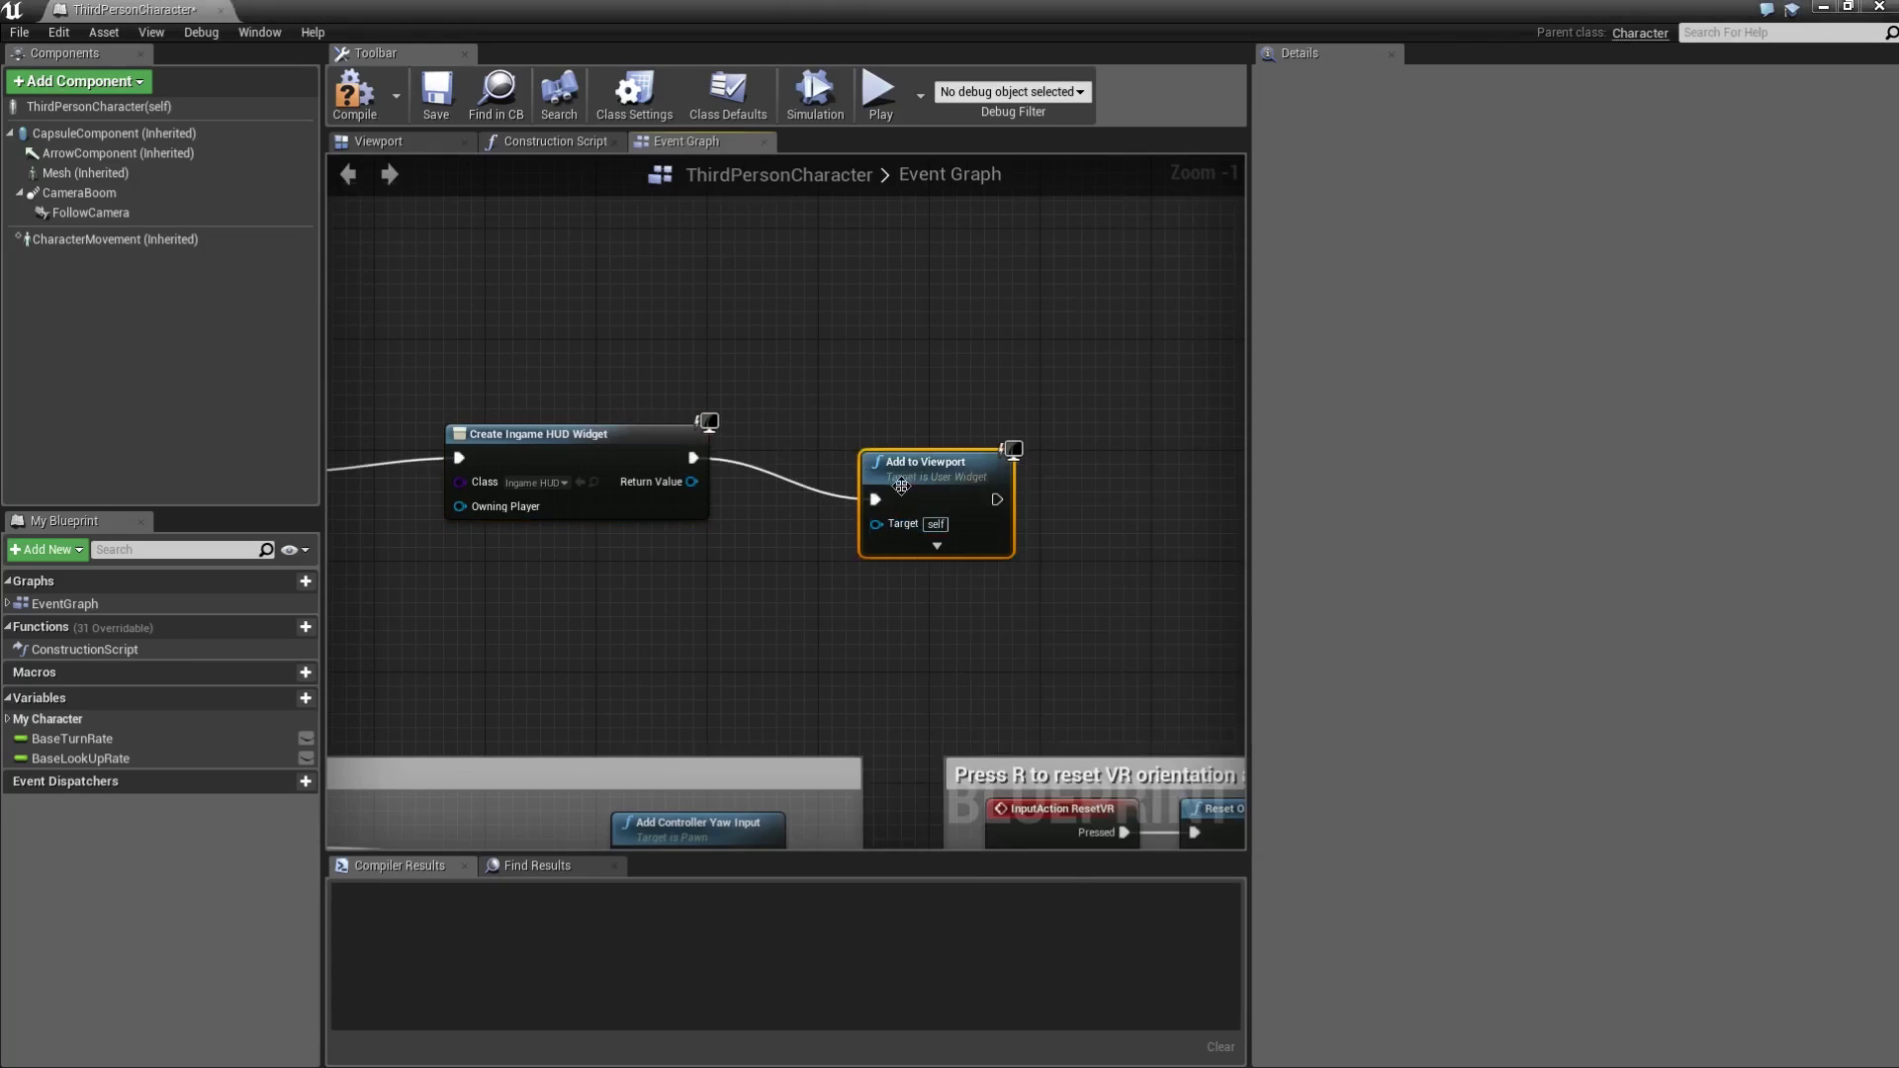
pyautogui.scroll(1, 956, 532)
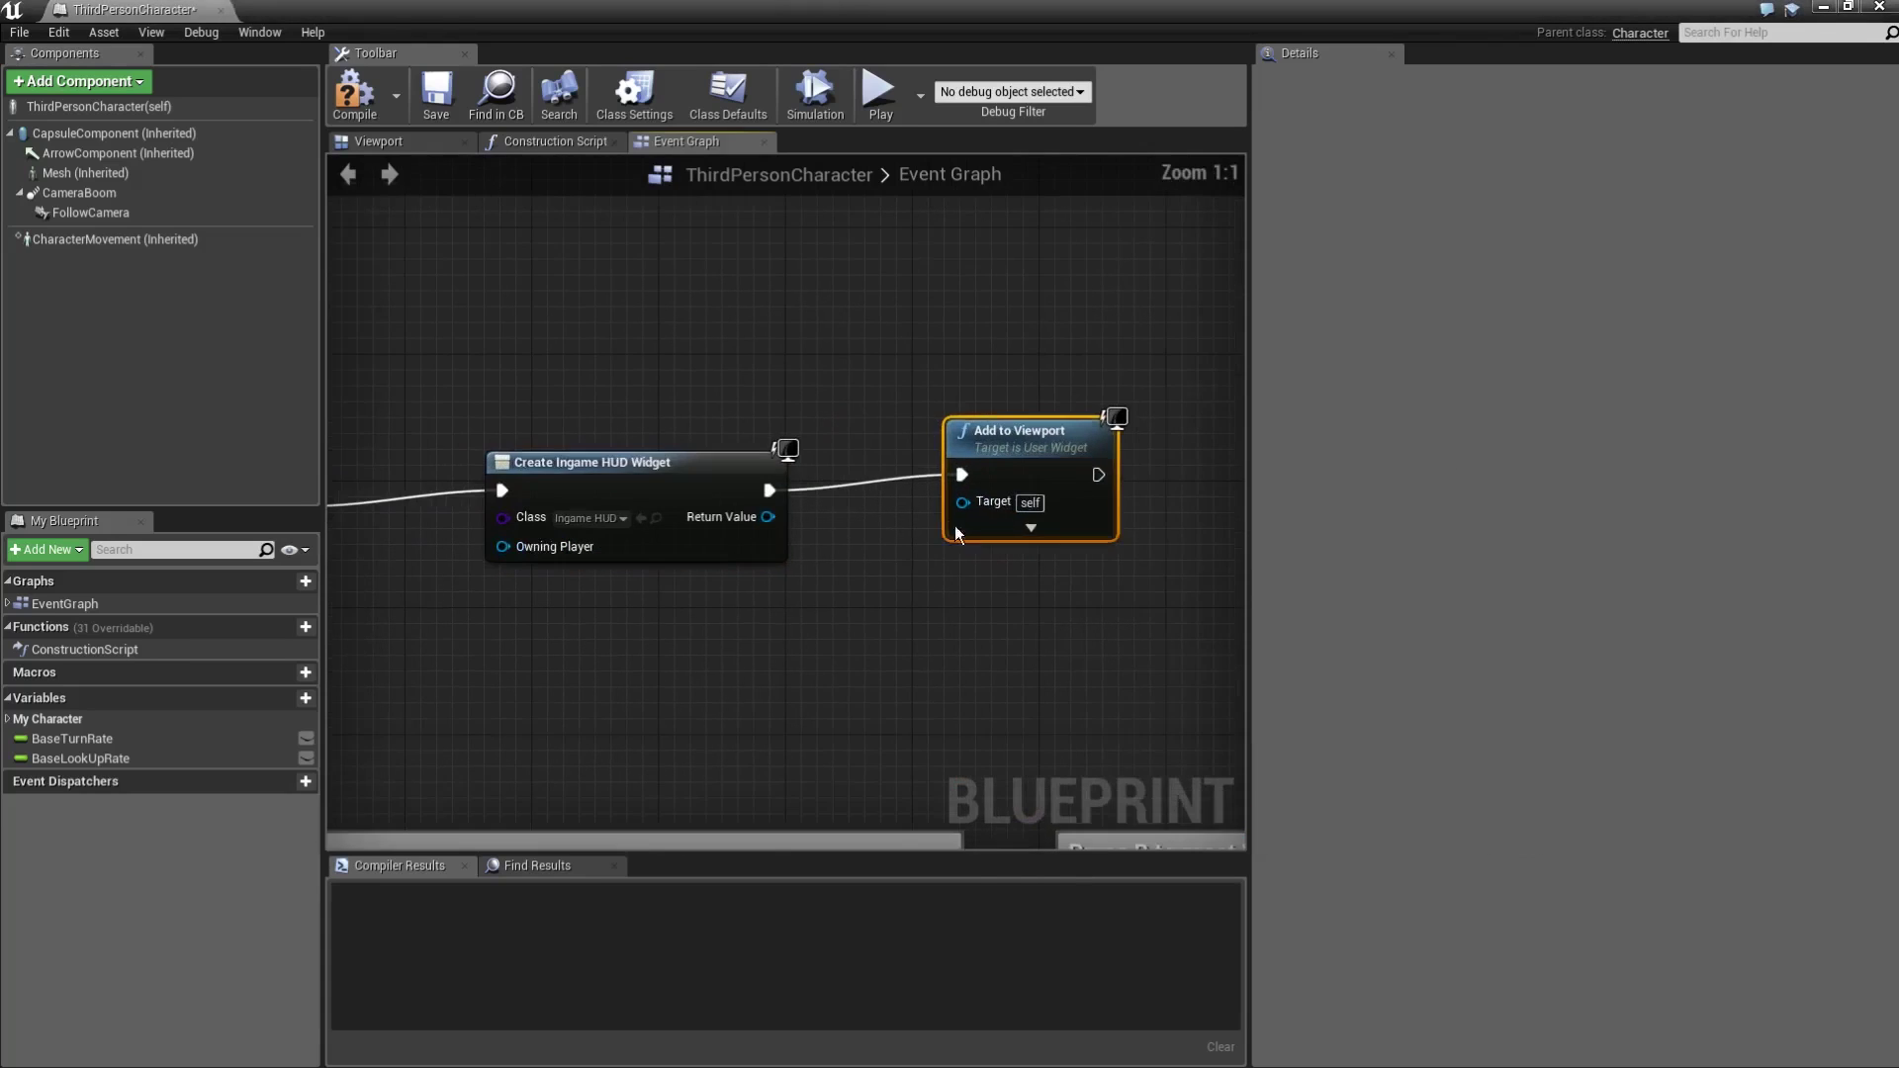
pyautogui.moveTo(965, 502); pyautogui.dragTo(898, 572)
pyautogui.click(875, 568)
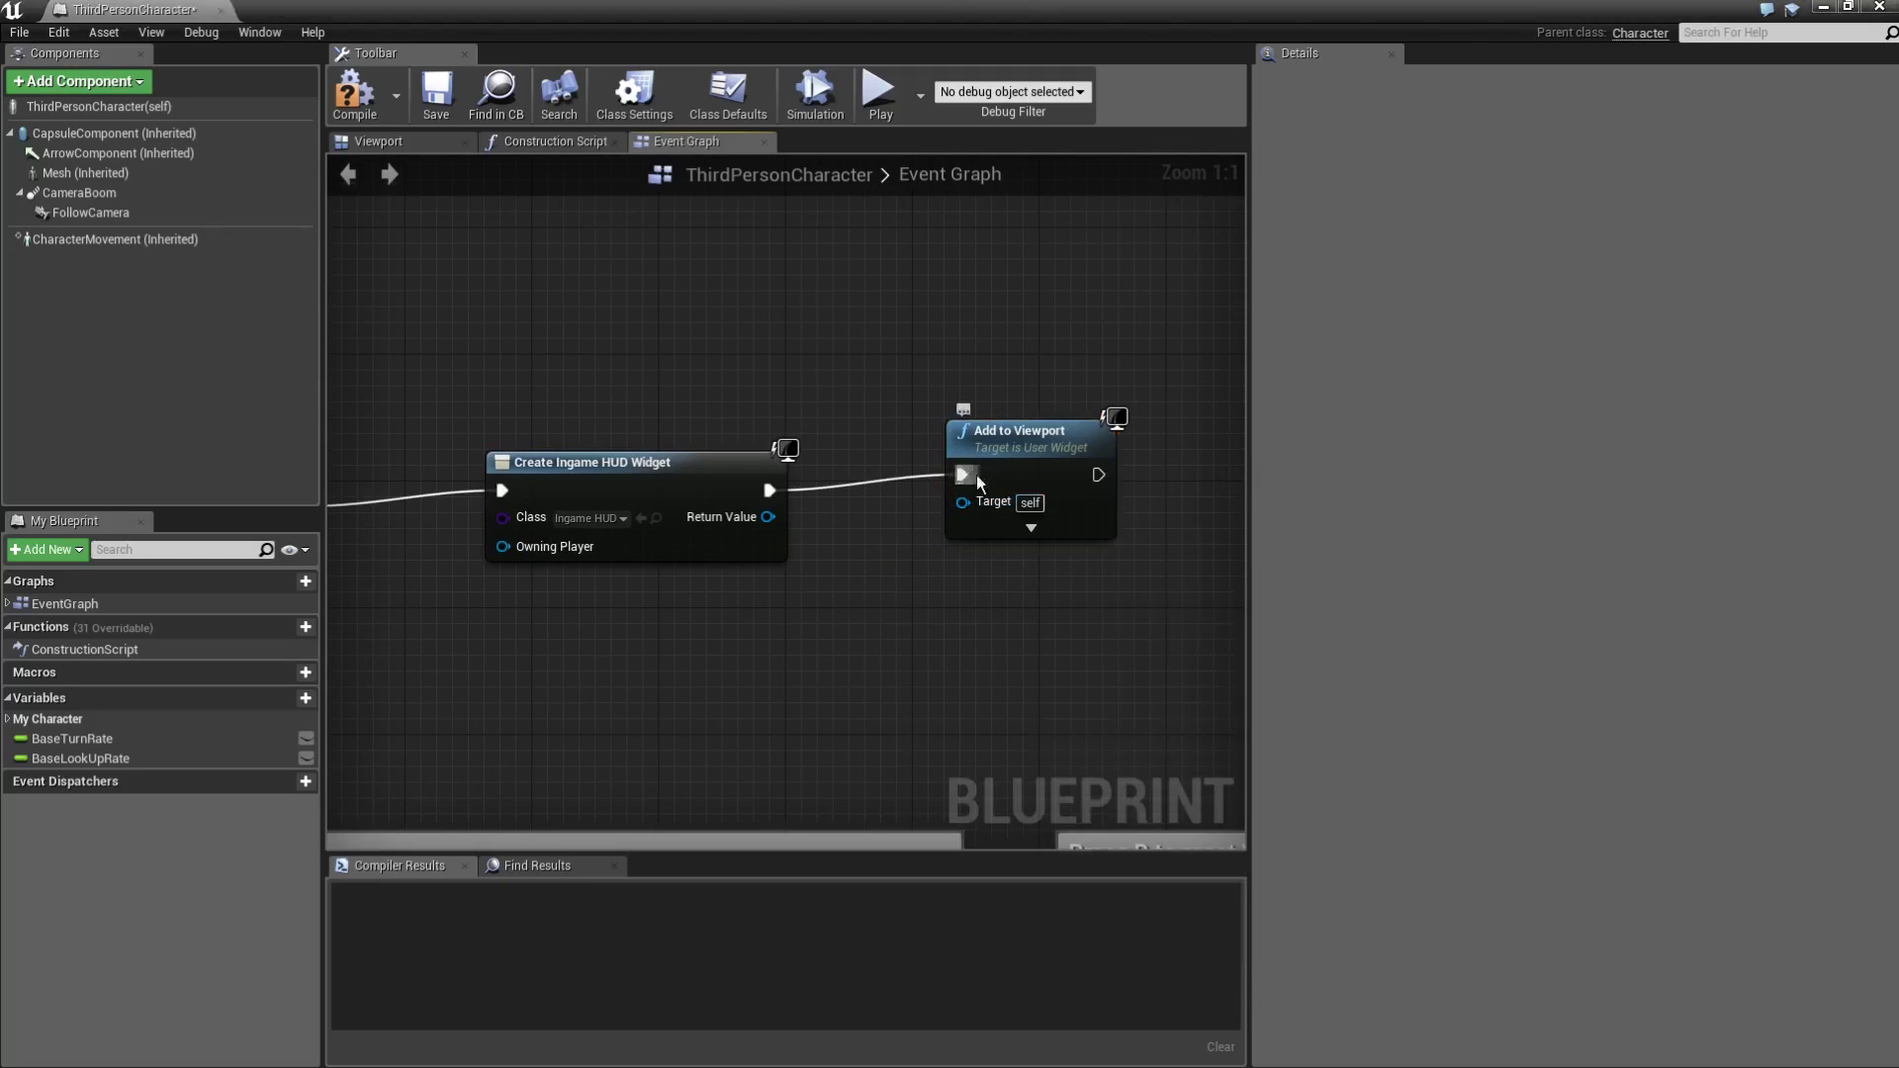
pyautogui.moveTo(995, 470); pyautogui.dragTo(995, 486)
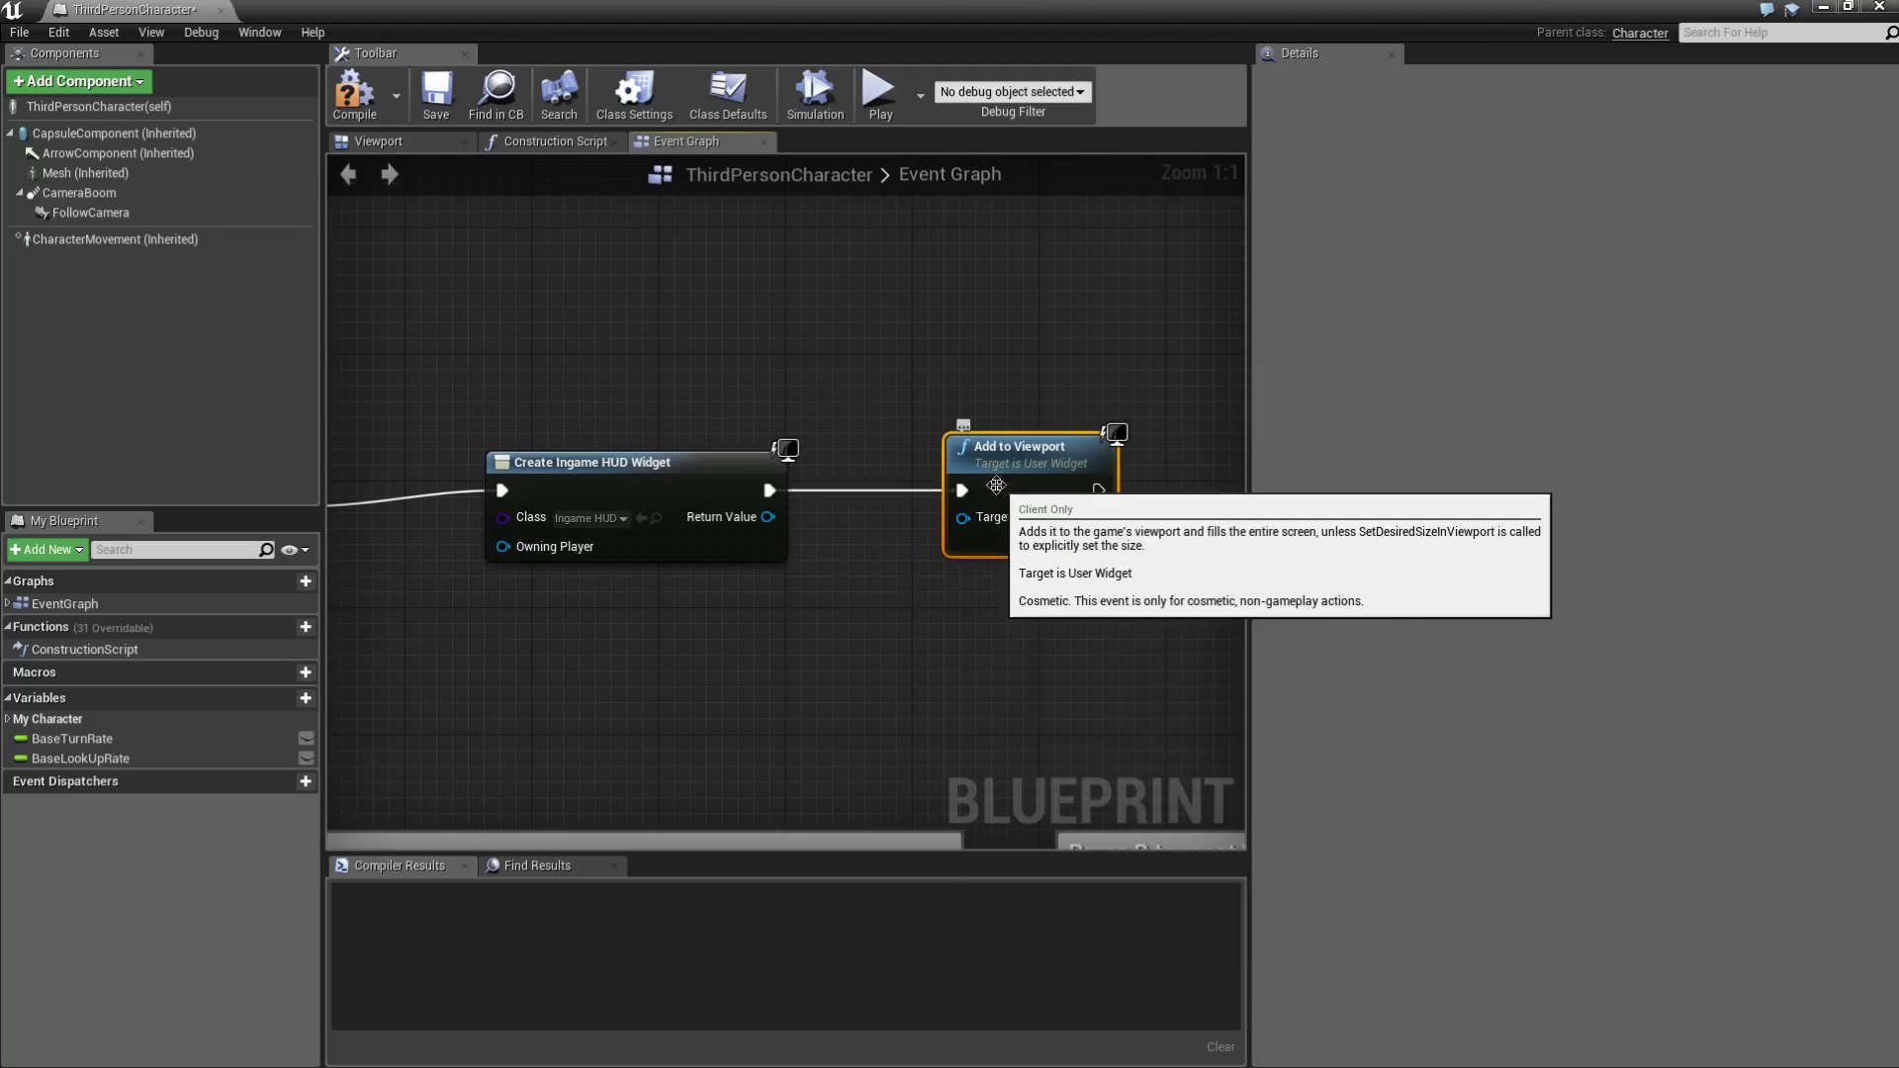
# Connect the Create Ingame HUD Widget's Return Value to the Target of Add to Viewport and shift the widget node slightly toward it.
pyautogui.moveTo(772, 585); pyautogui.dragTo(920, 563, button='right')
pyautogui.moveTo(915, 495); pyautogui.dragTo(968, 541)
pyautogui.click(928, 573)
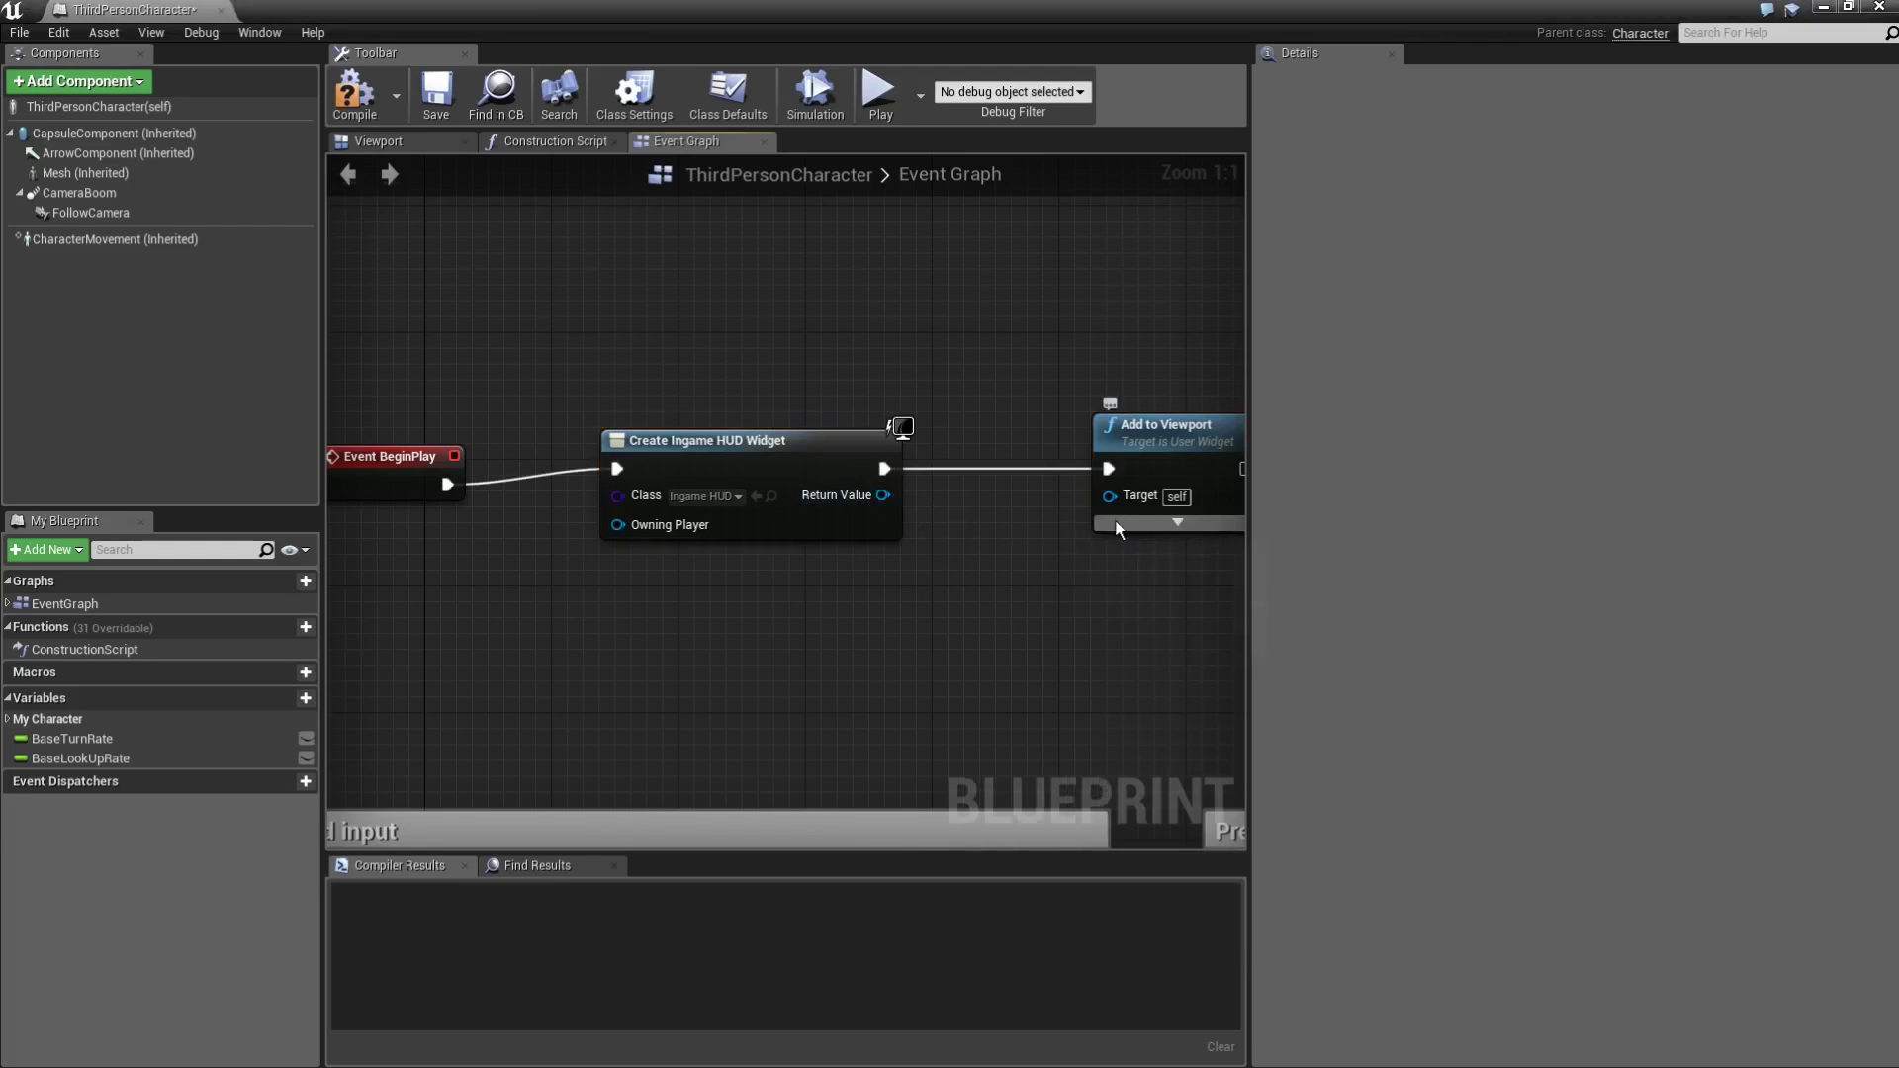
pyautogui.moveTo(1109, 495); pyautogui.dragTo(1069, 530)
pyautogui.click(974, 540)
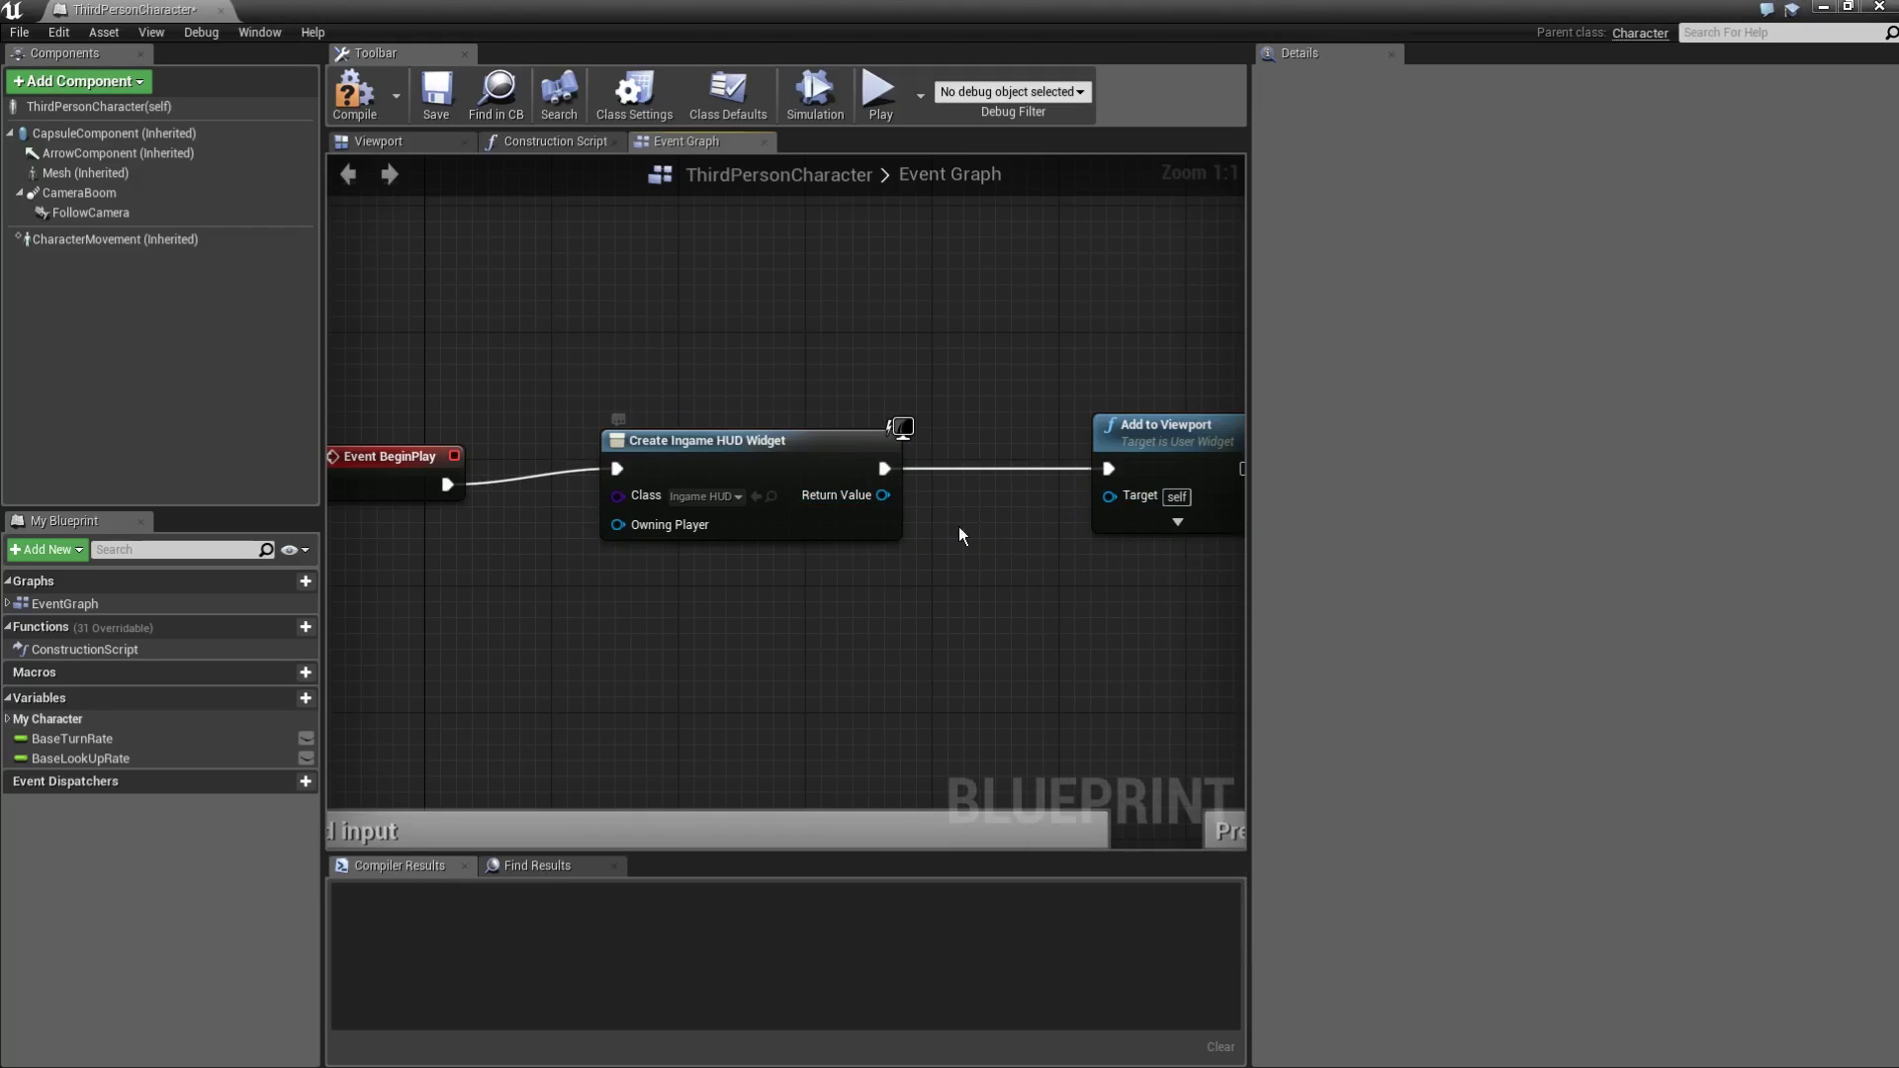
pyautogui.moveTo(883, 494); pyautogui.dragTo(1112, 498)
pyautogui.moveTo(781, 530); pyautogui.dragTo(797, 530)
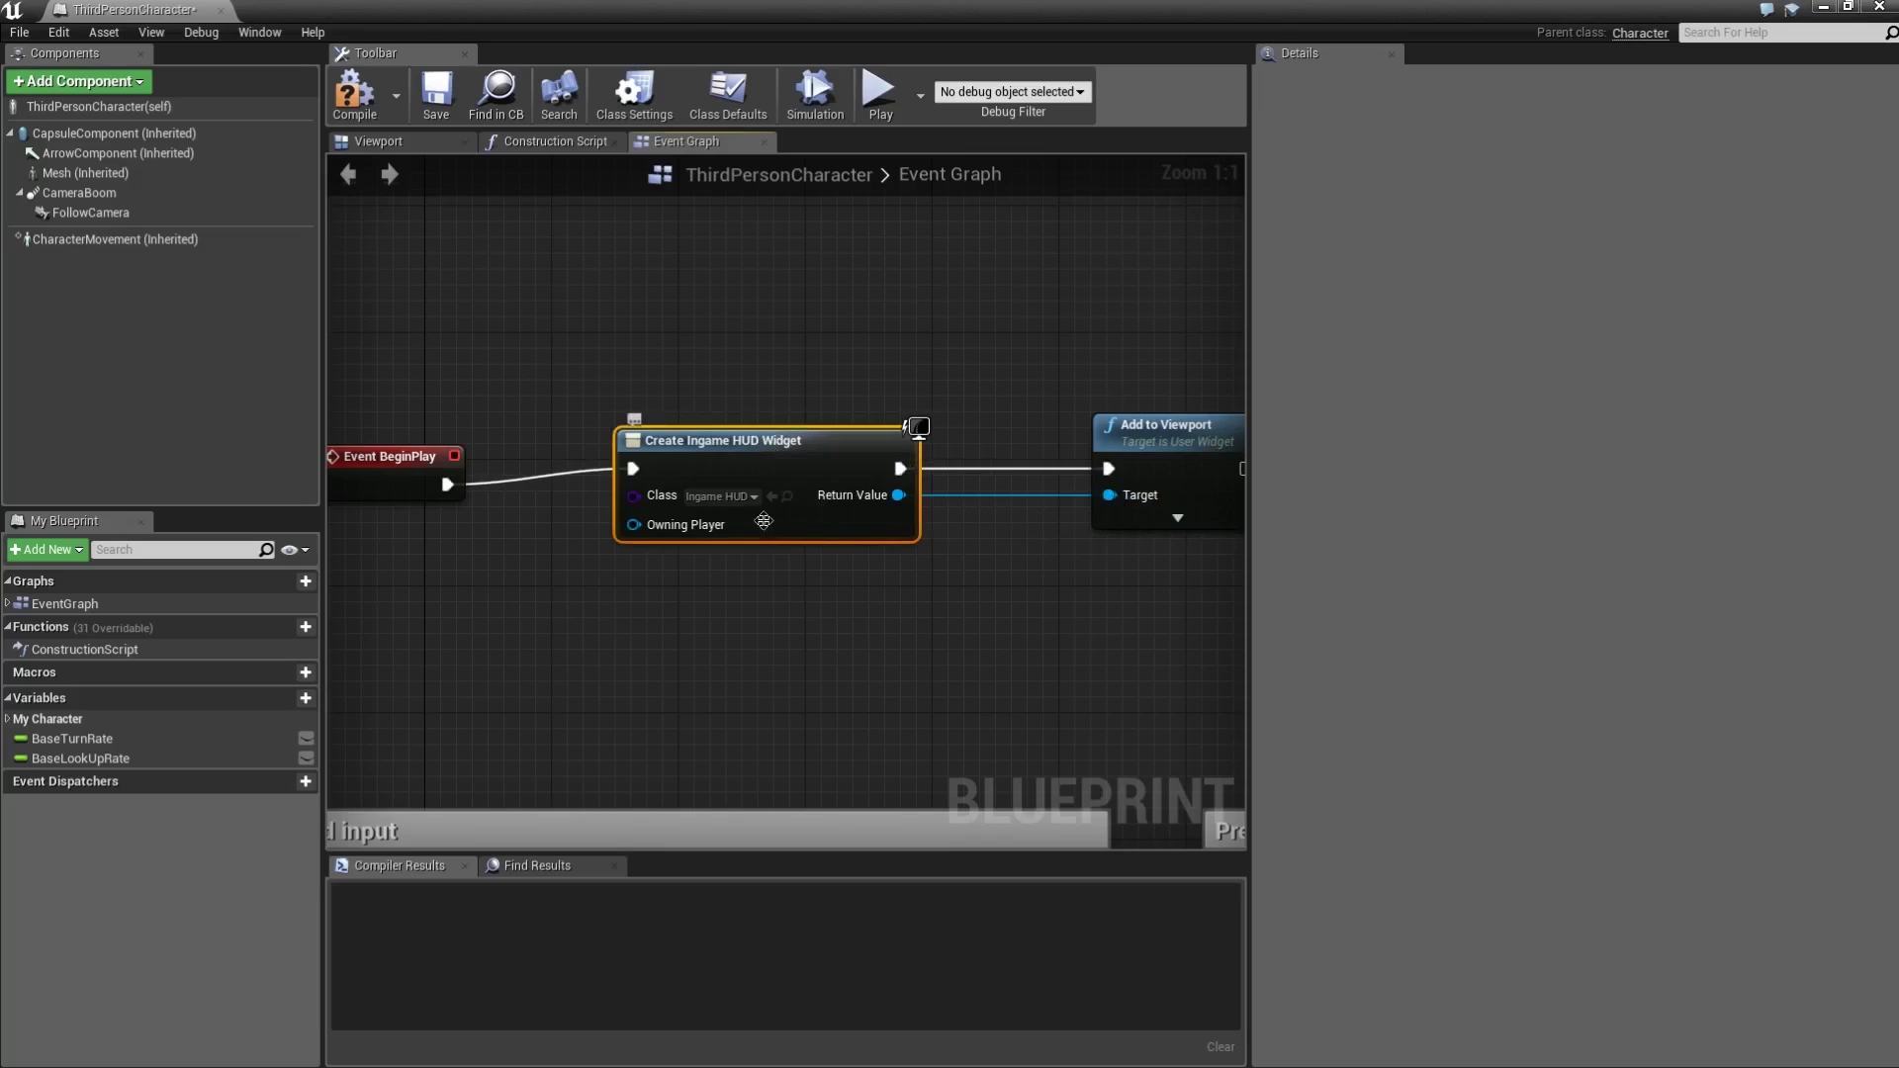
# Move Event BeginPlay up a little and add a Get Player Controller node below it.
pyautogui.moveTo(738, 593); pyautogui.dragTo(908, 581, button='right')
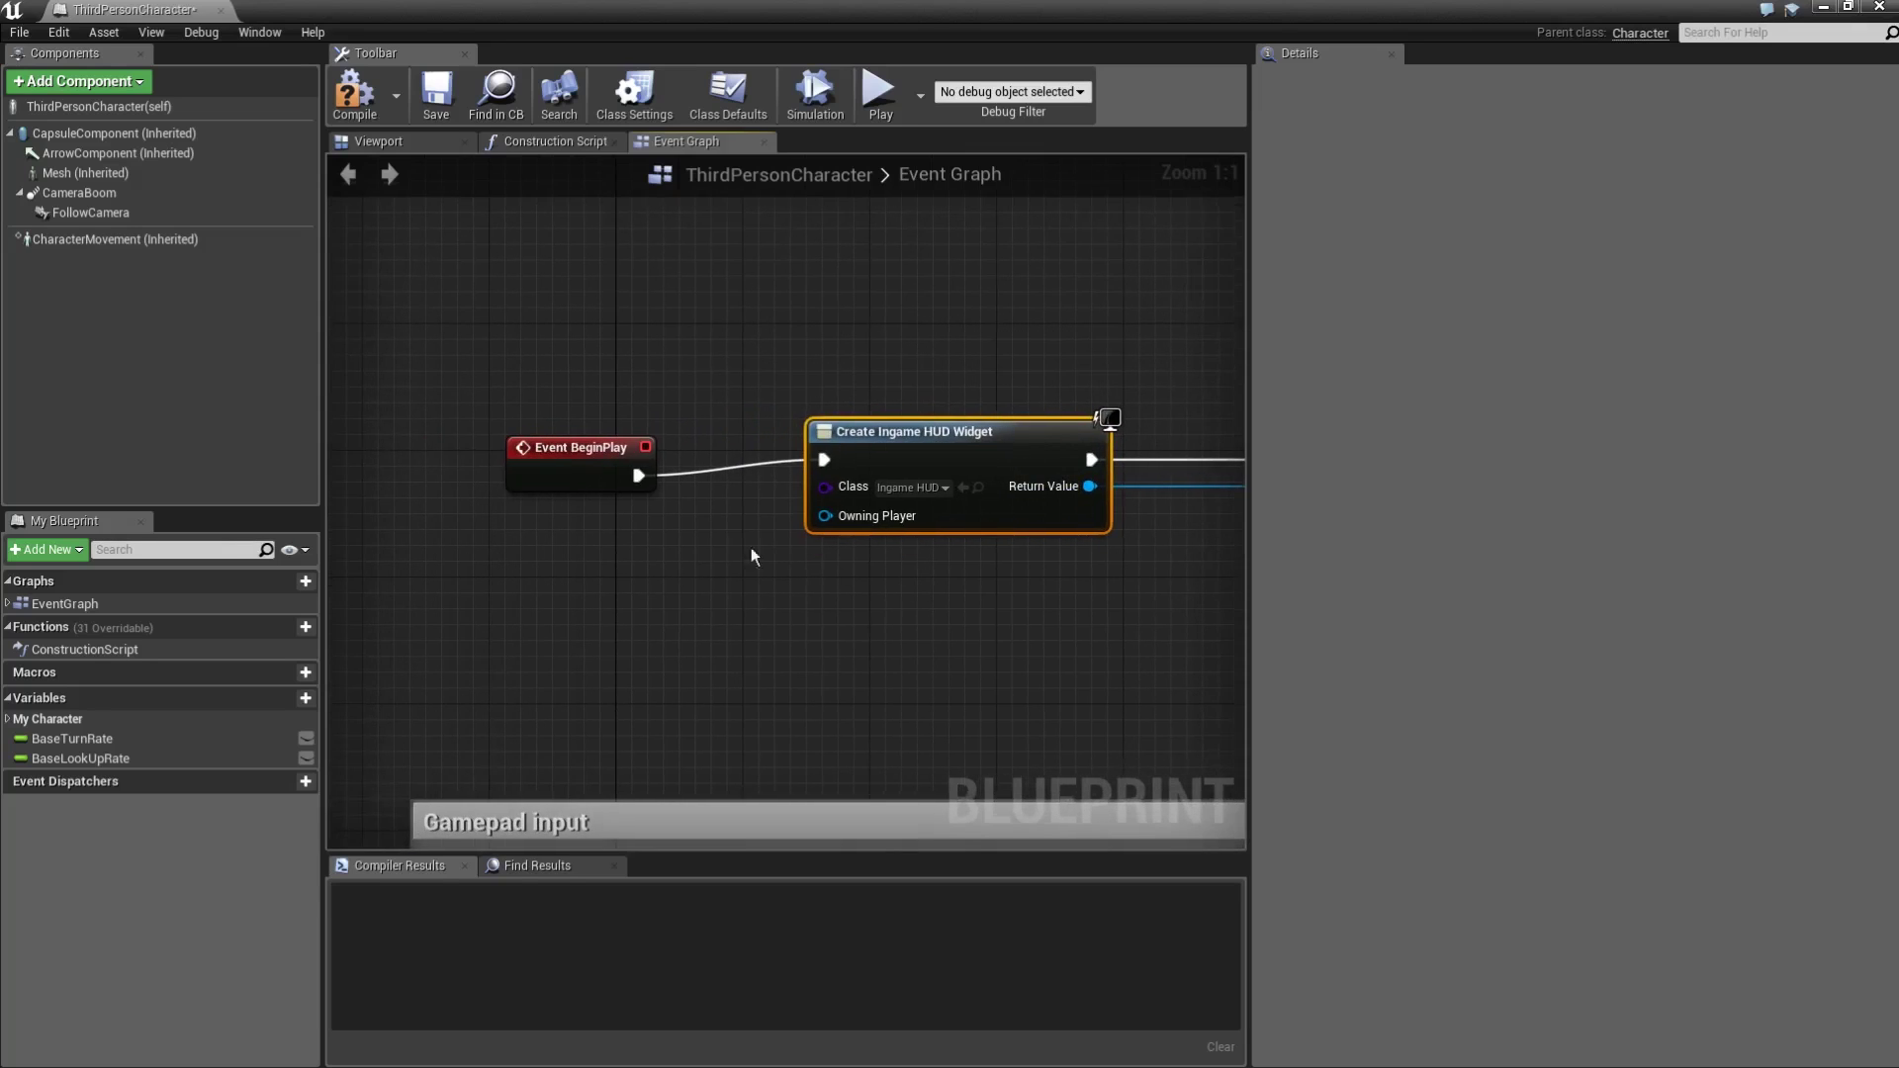
pyautogui.moveTo(589, 465); pyautogui.dragTo(589, 418)
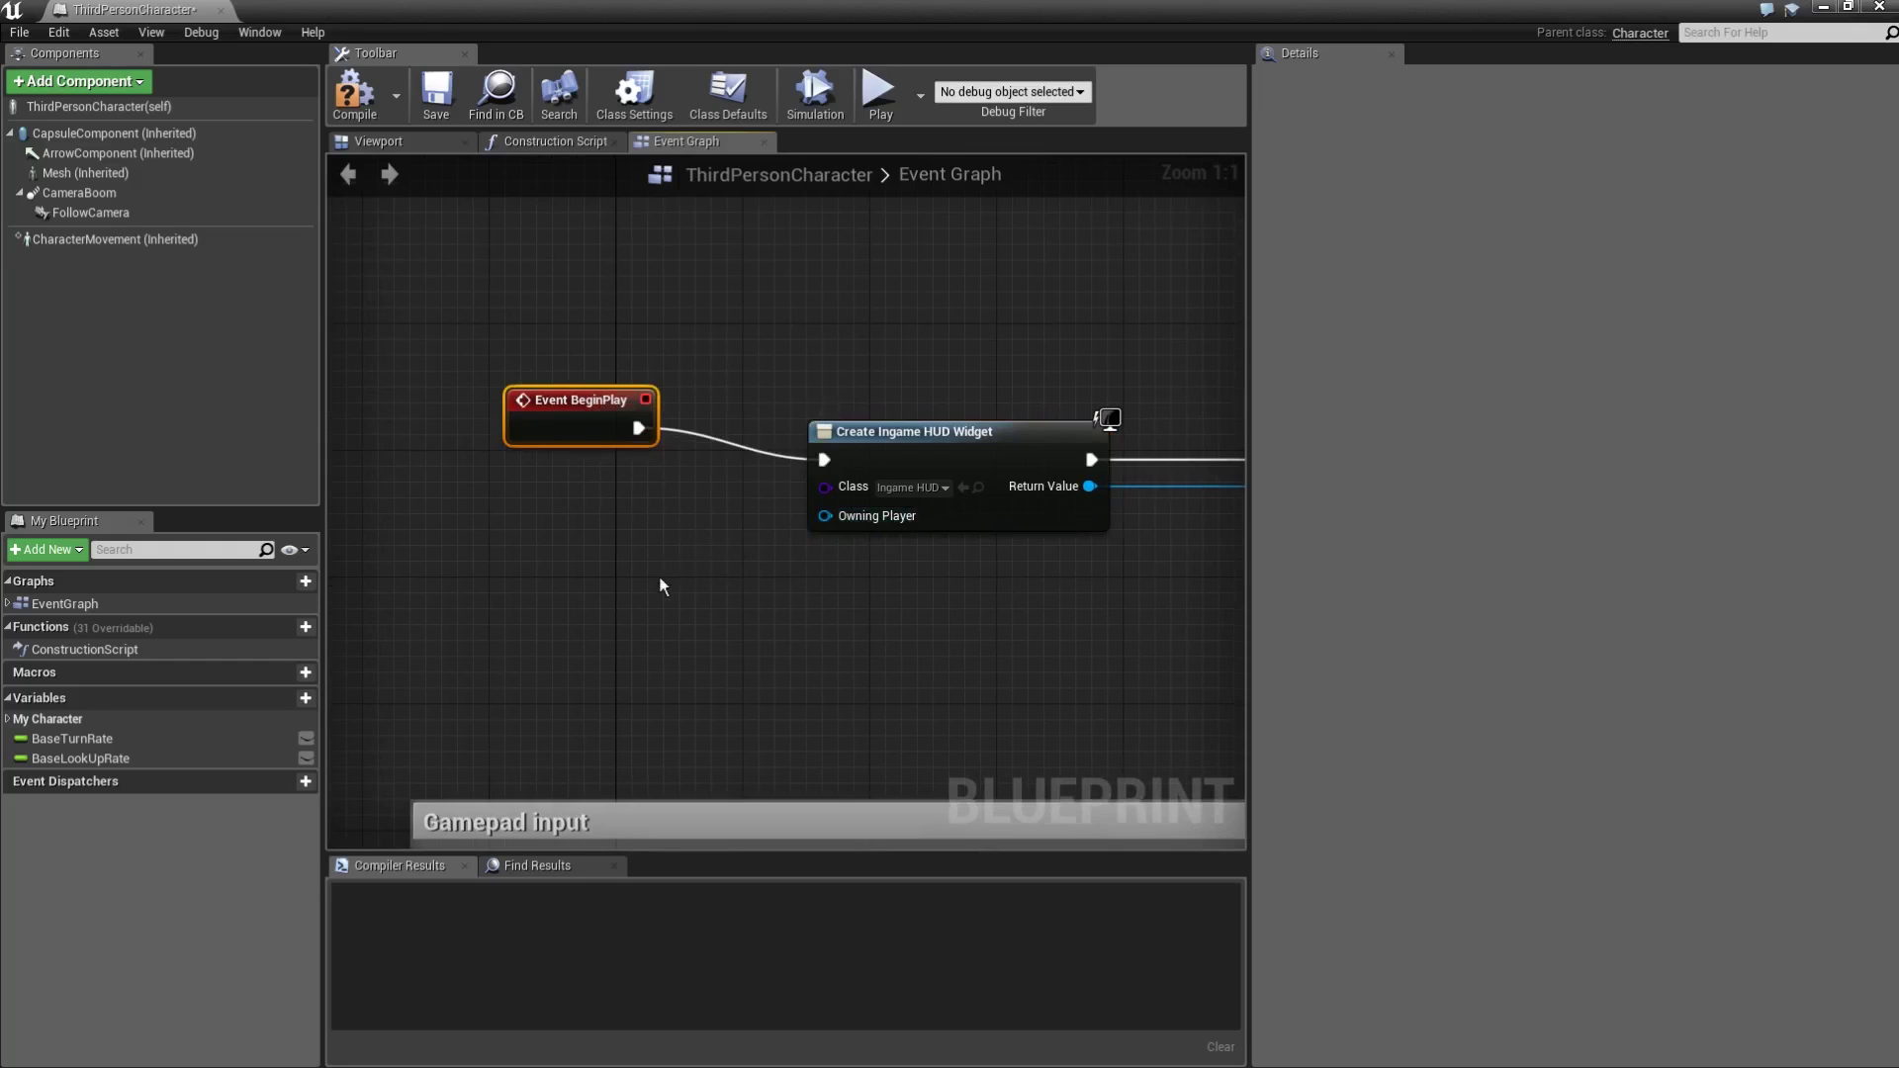
pyautogui.moveTo(663, 587); pyautogui.dragTo(835, 542, button='right')
pyautogui.click(589, 592)
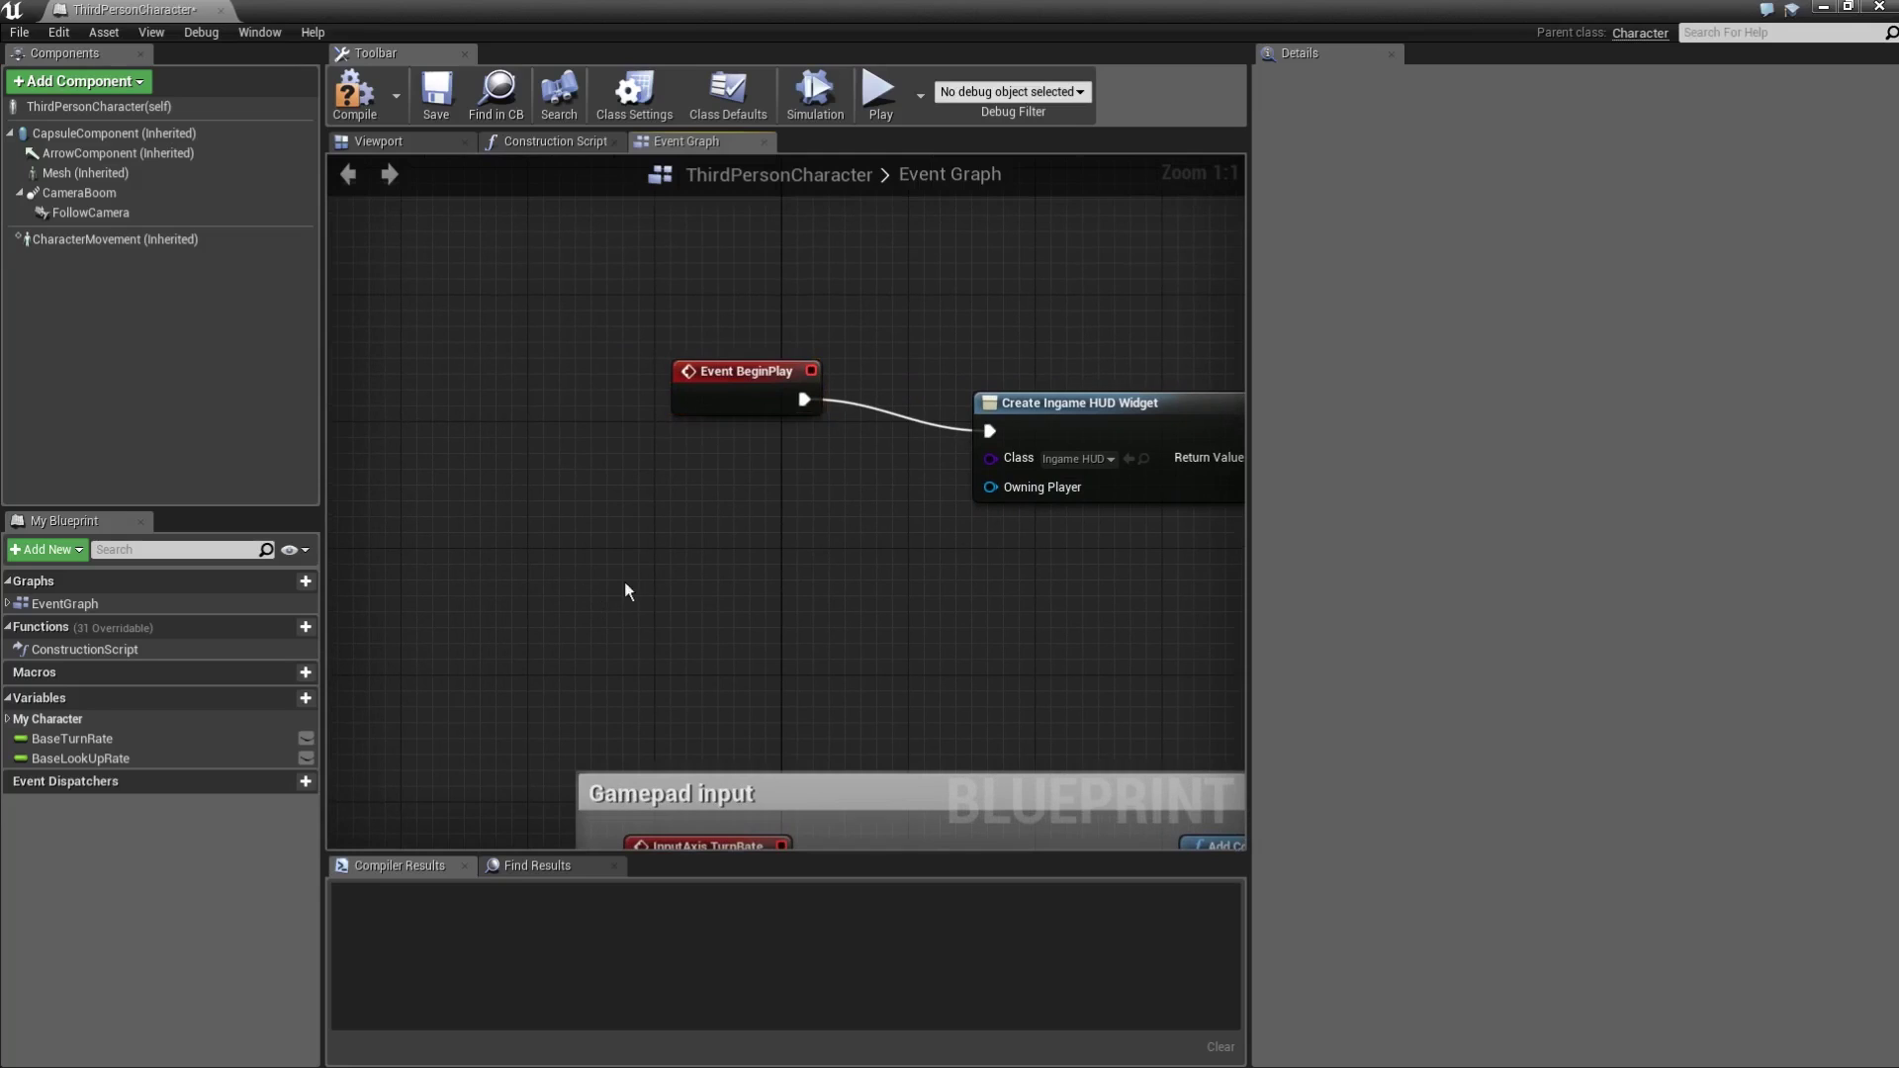
pyautogui.moveTo(581, 598); pyautogui.dragTo(574, 600, button='right')
pyautogui.write('g')
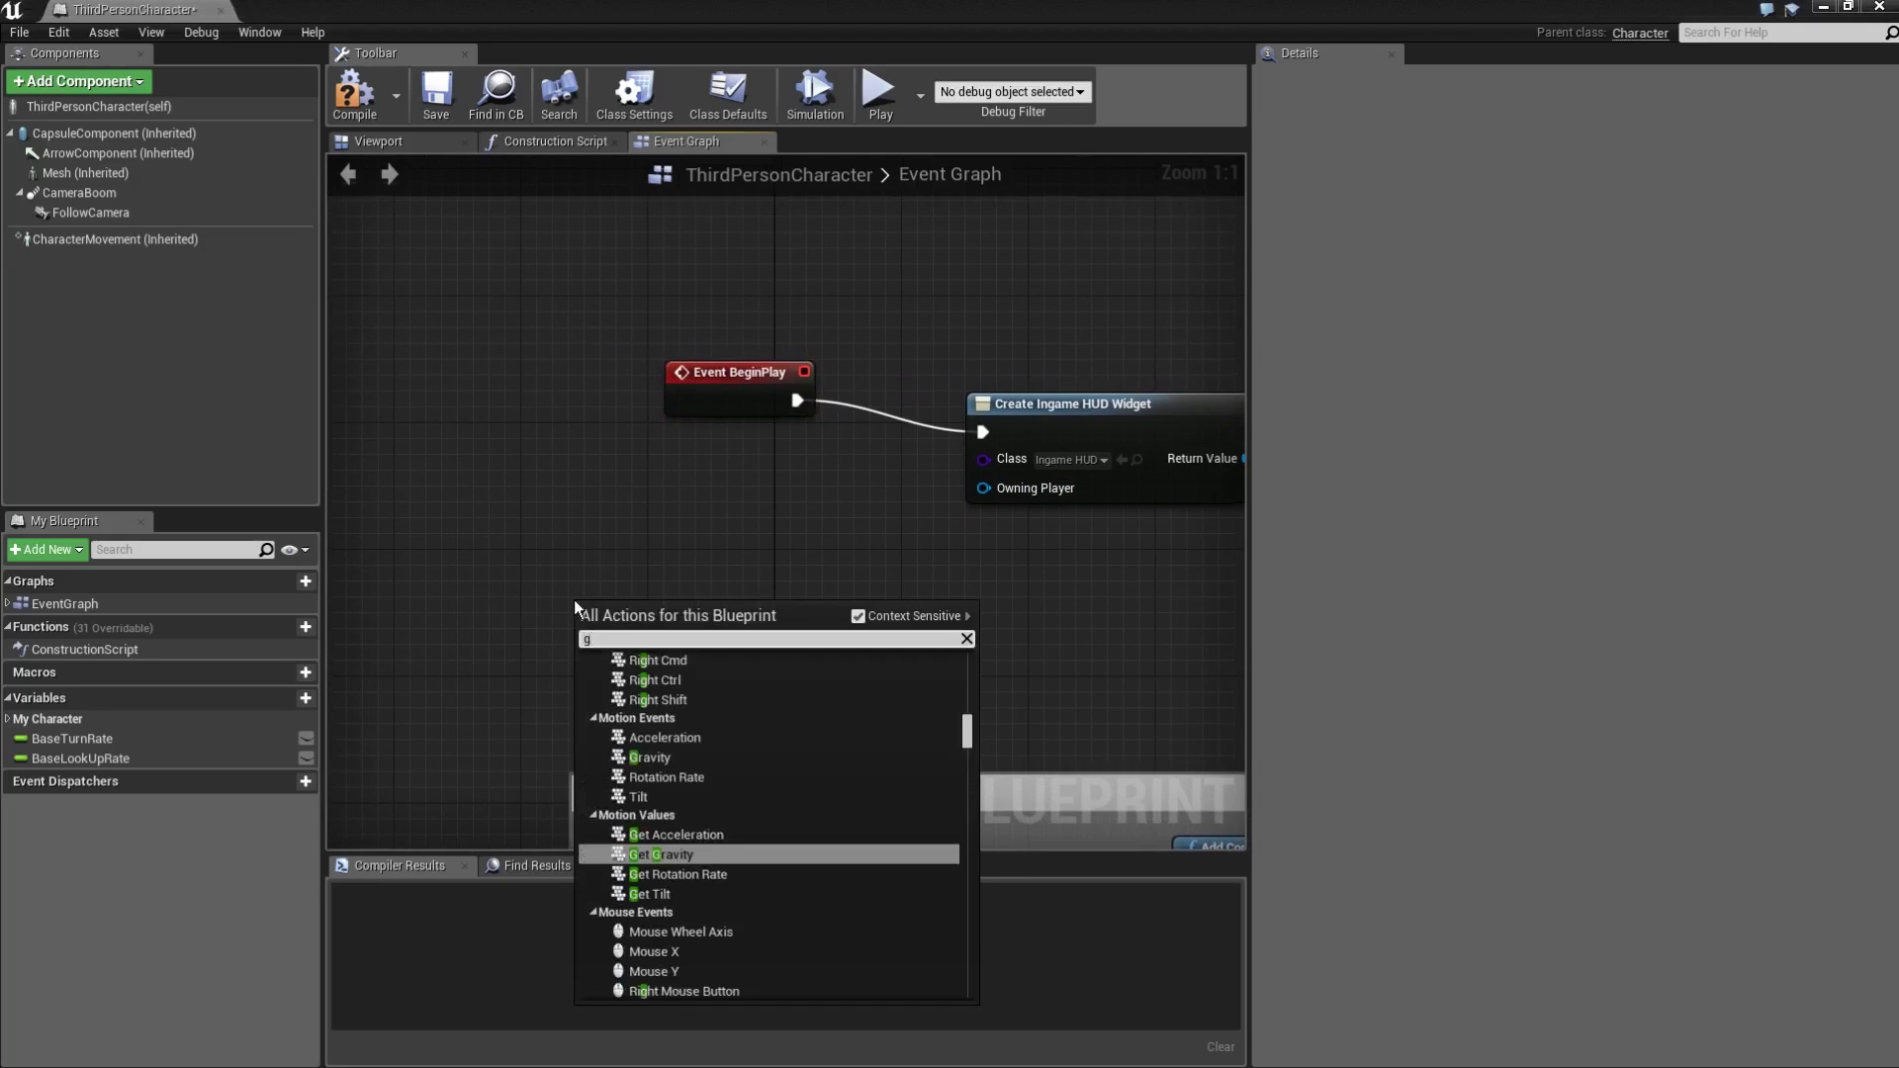
pyautogui.write('et pla')
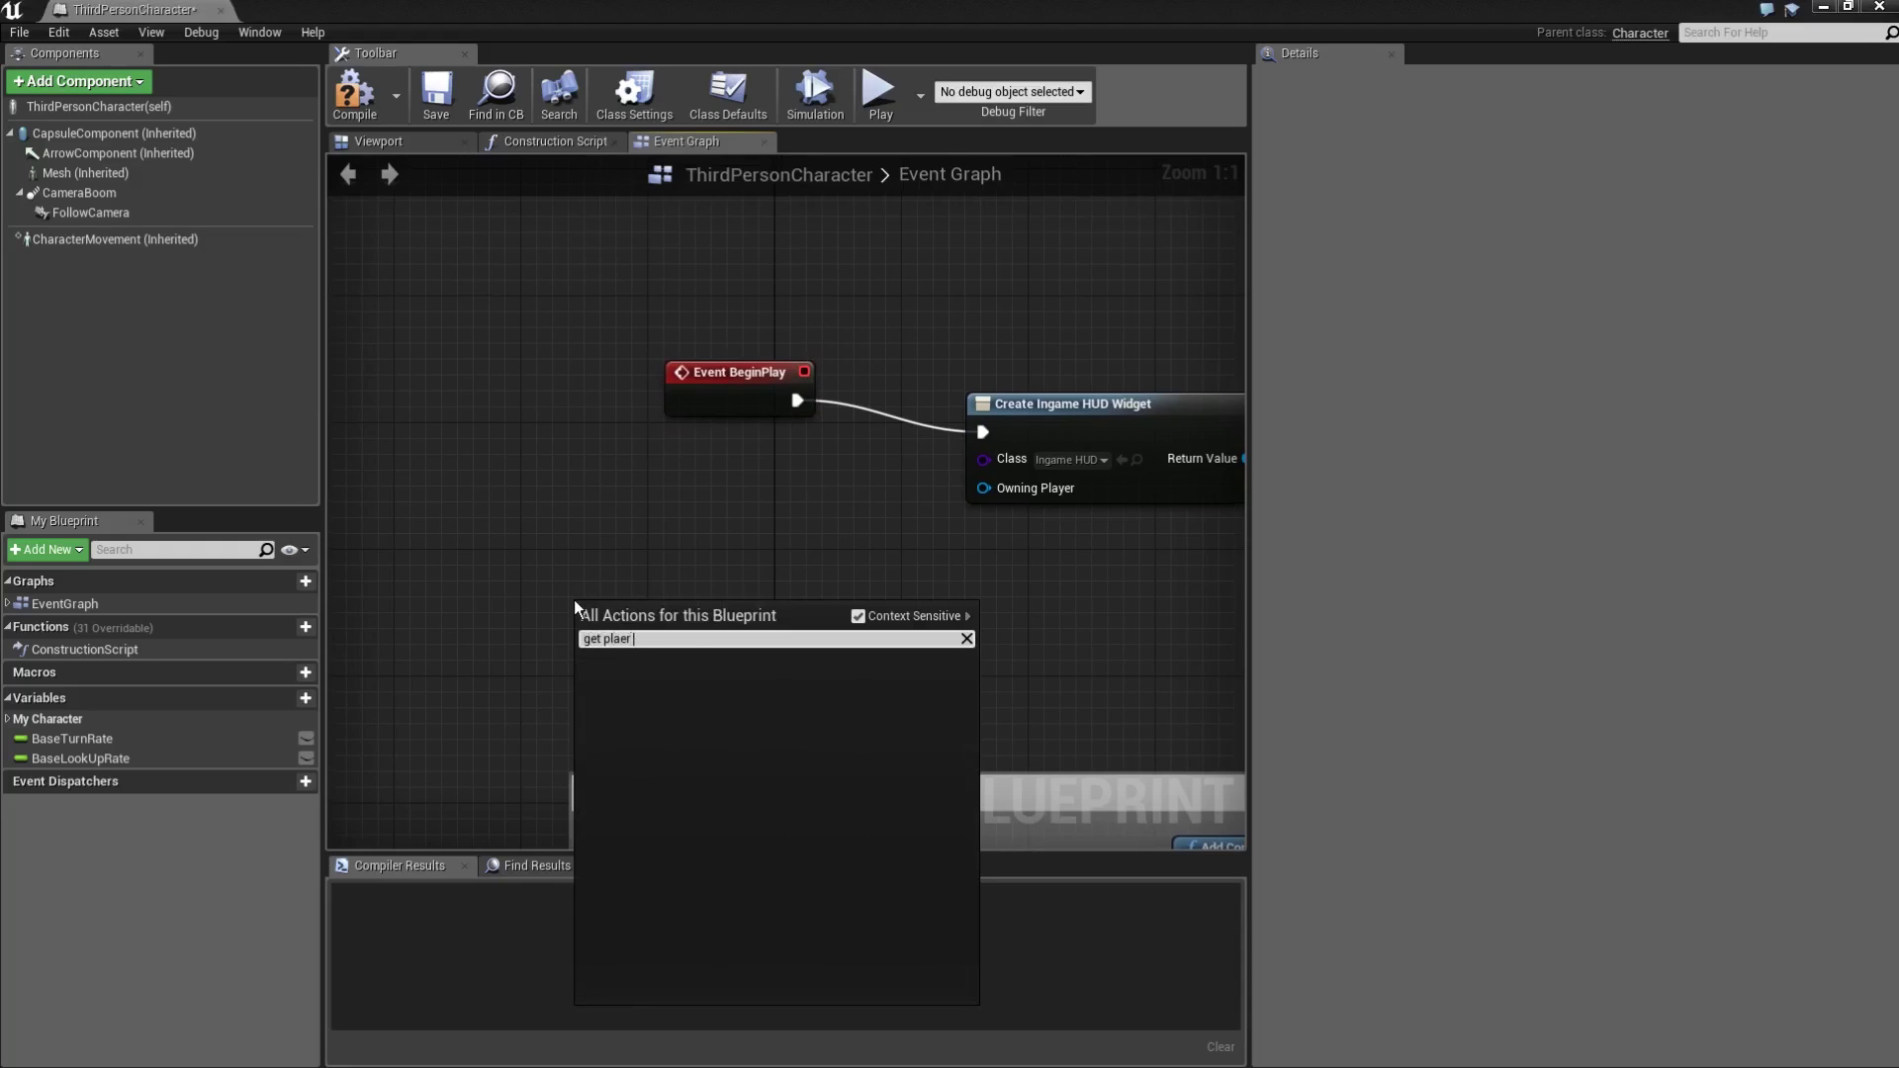
pyautogui.write('yer co')
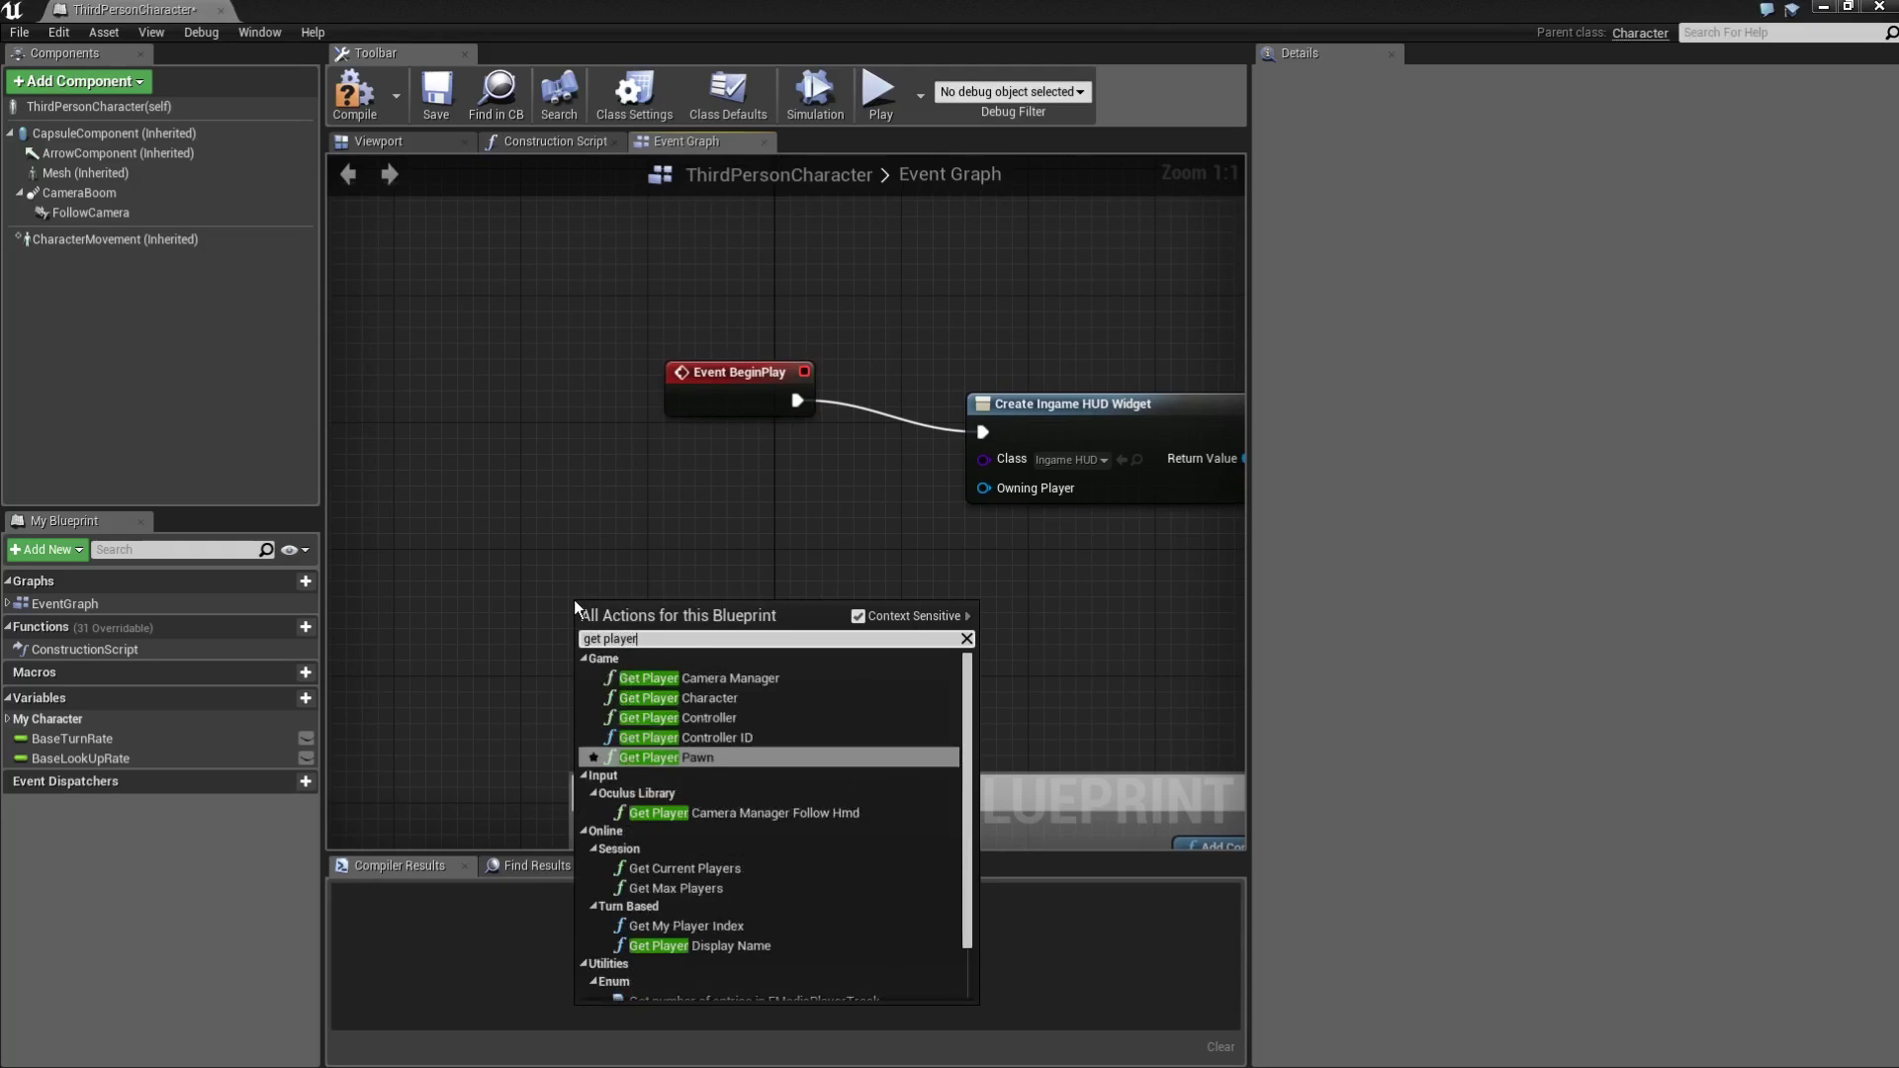
pyautogui.press('Return')
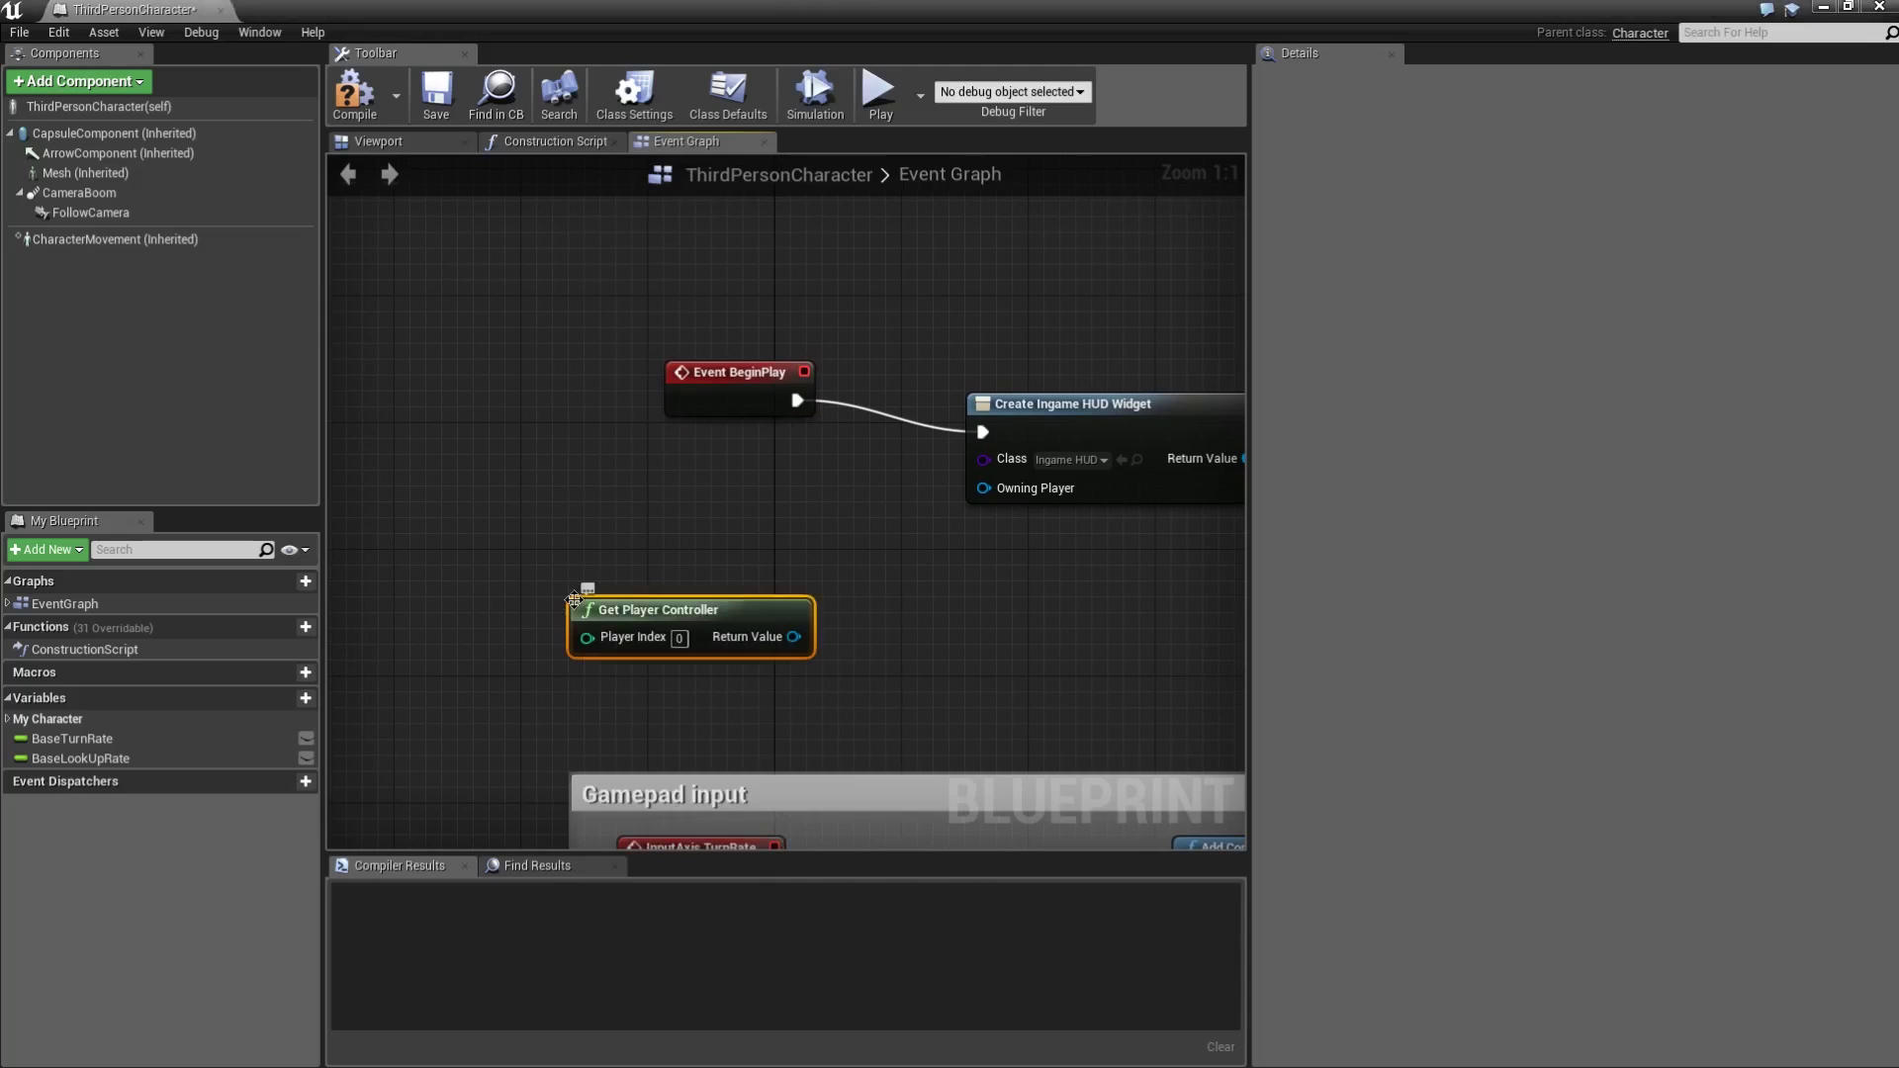
# Connect Get Player Controller's Return Value to the widget node's Owning Player and arrange the nodes neatly beneath and beside Event BeginPlay.
pyautogui.moveTo(793, 637); pyautogui.dragTo(989, 487)
pyautogui.moveTo(774, 609); pyautogui.dragTo(833, 491)
pyautogui.moveTo(1066, 533); pyautogui.dragTo(769, 607, button='right')
pyautogui.click(806, 566)
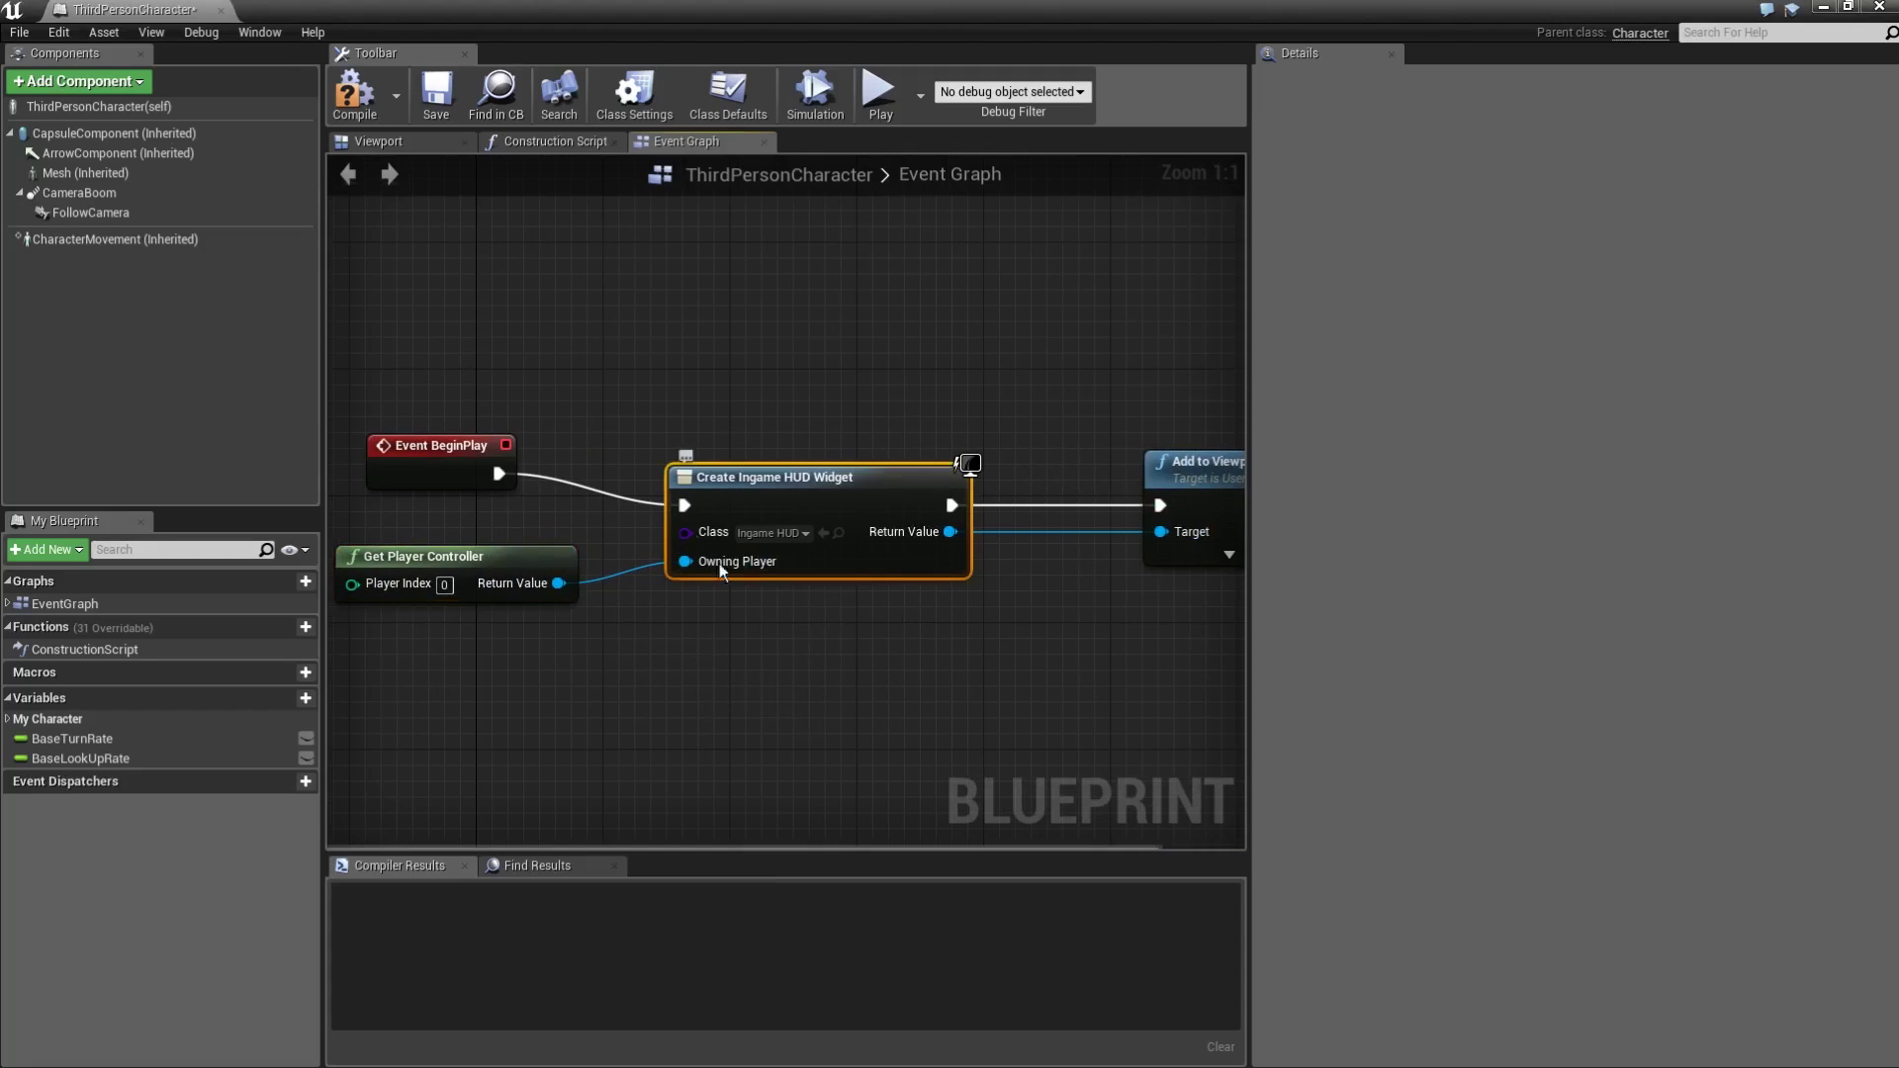
pyautogui.moveTo(823, 473); pyautogui.dragTo(855, 473)
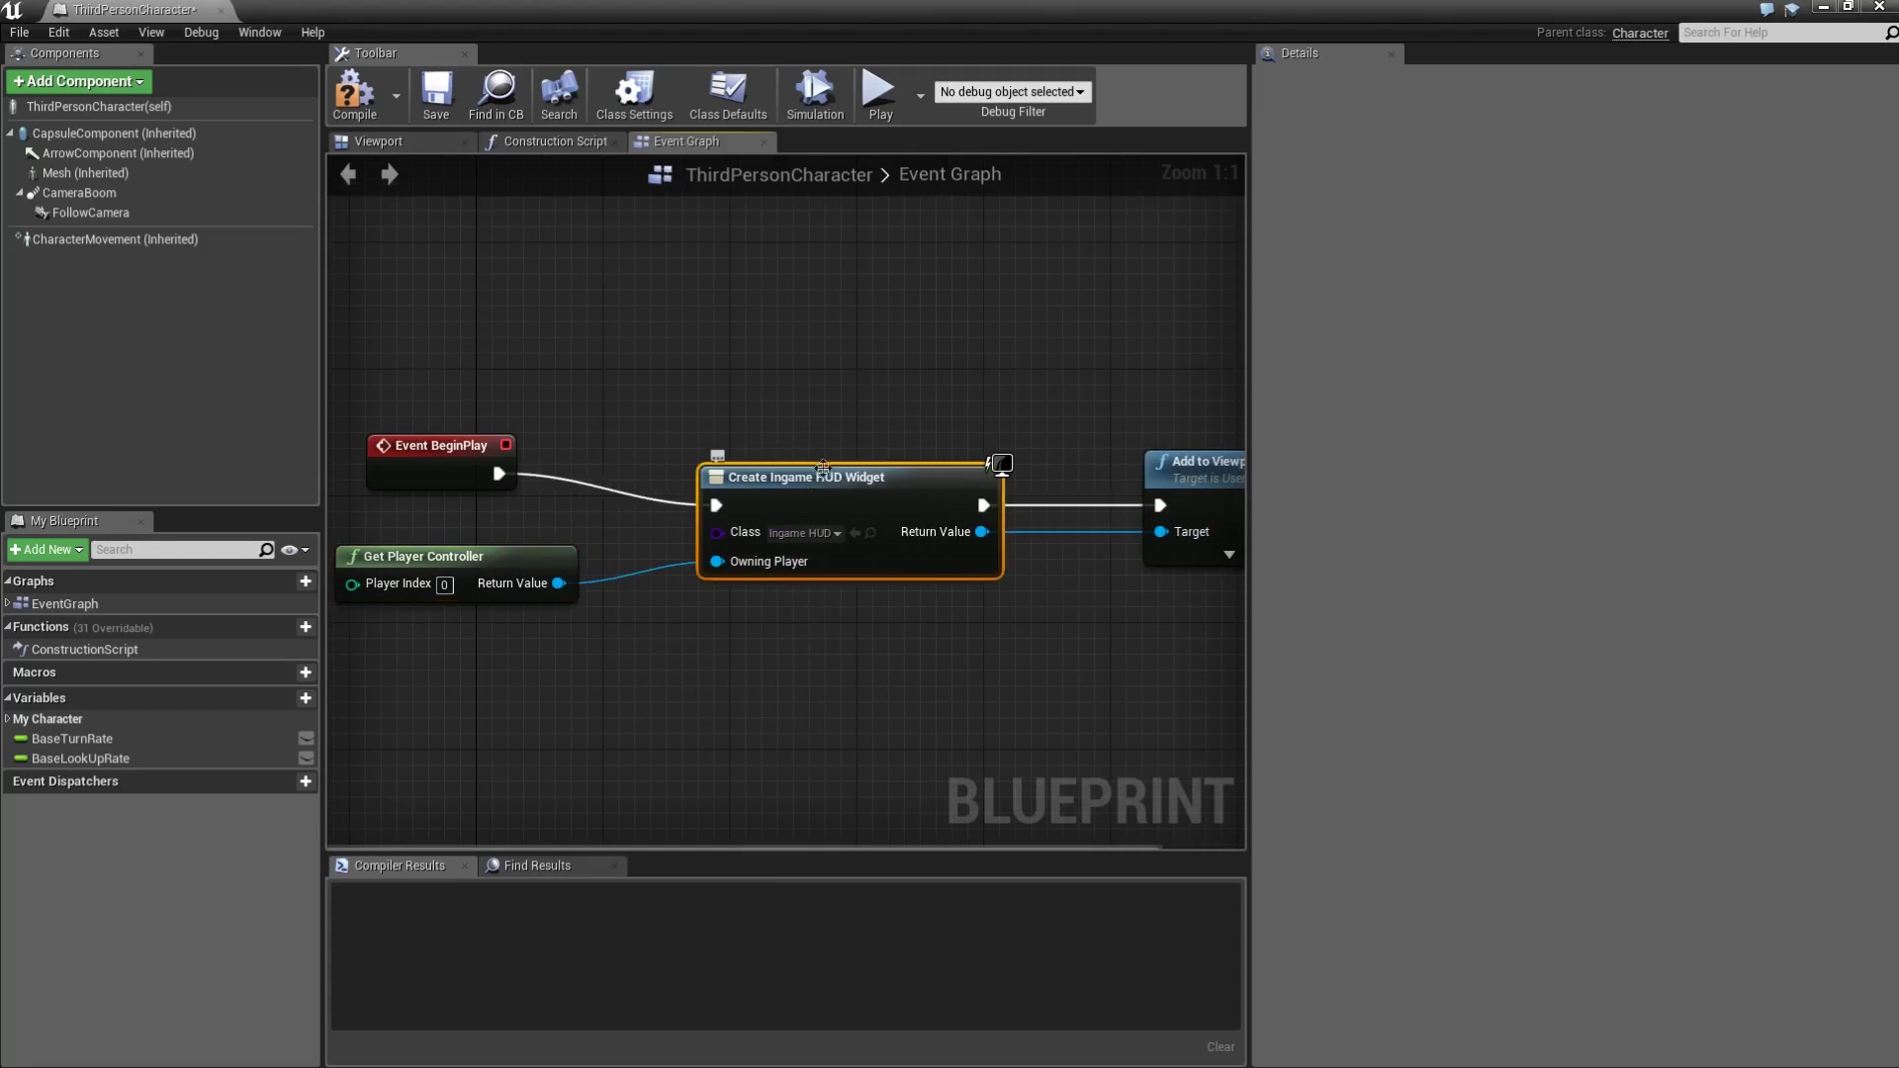
pyautogui.click(817, 436)
pyautogui.scroll(-2, 813, 400)
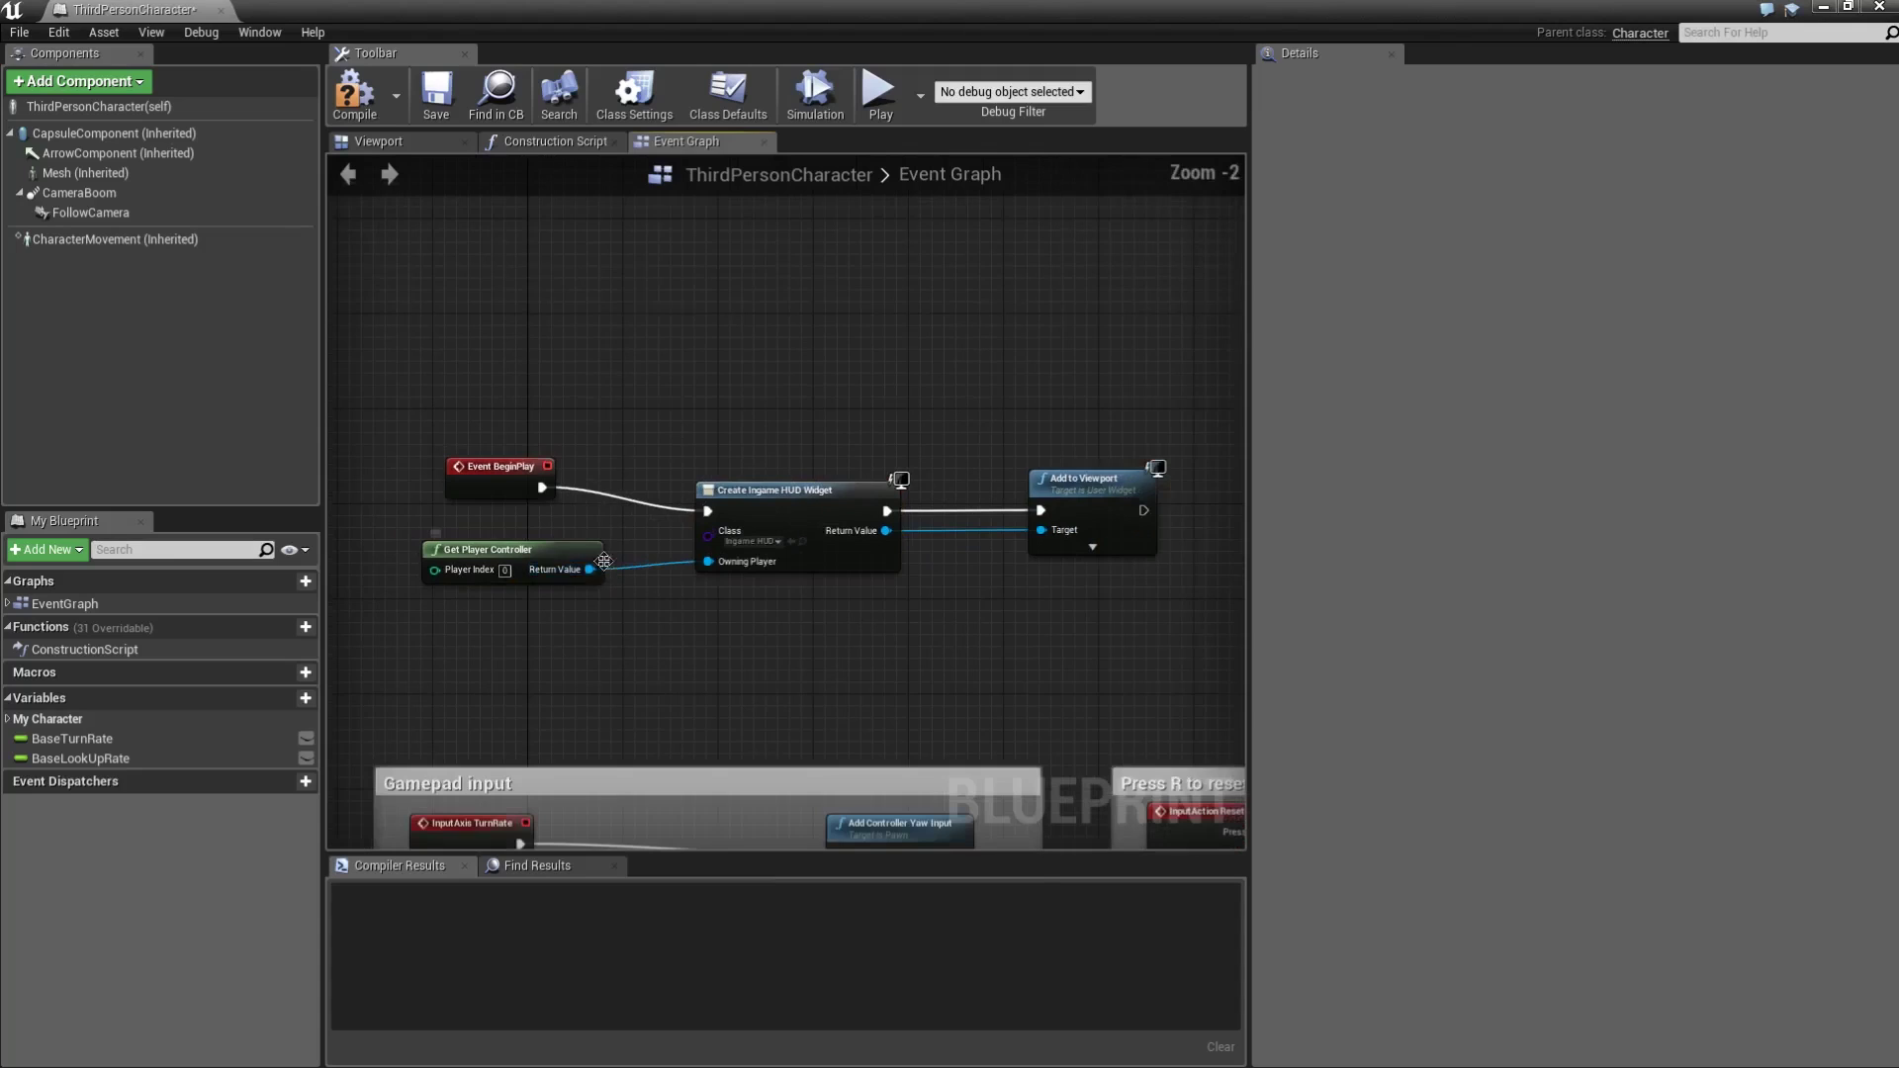
pyautogui.moveTo(507, 607); pyautogui.dragTo(1162, 375)
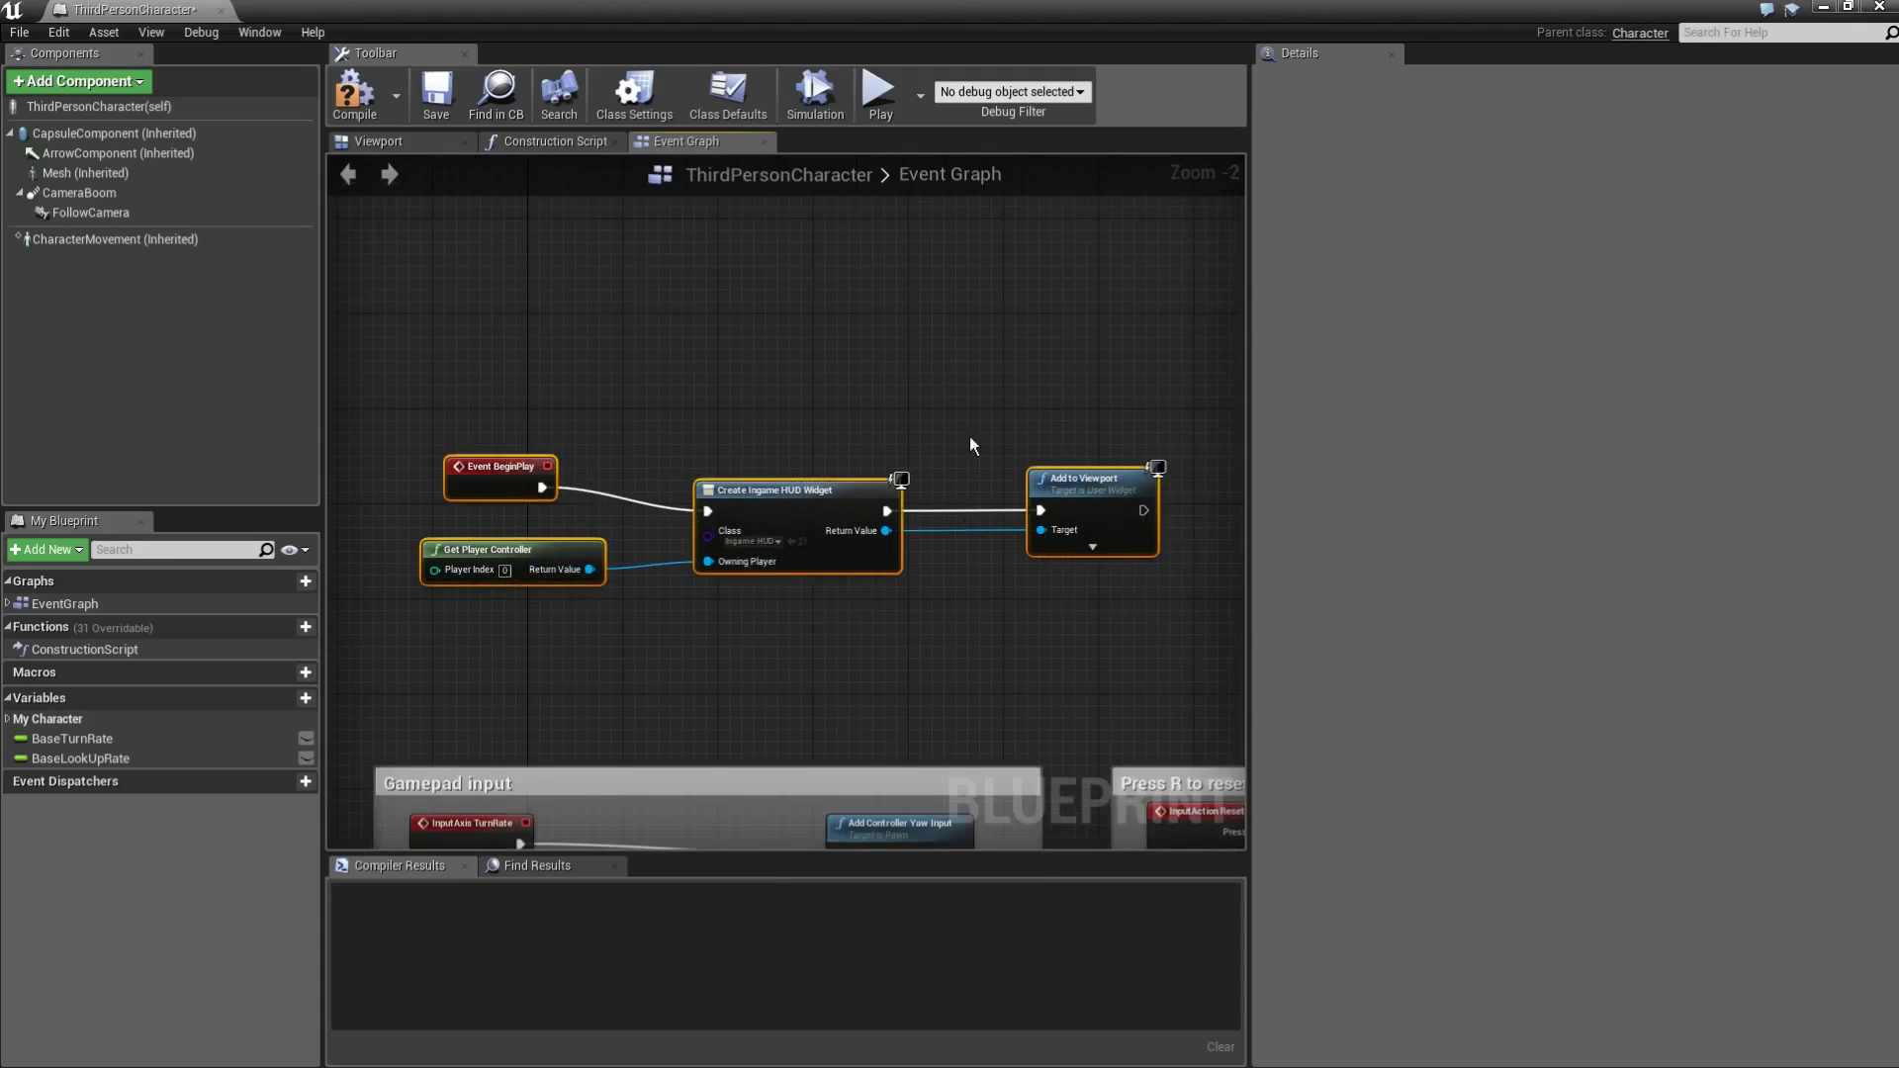
pyautogui.click(980, 351)
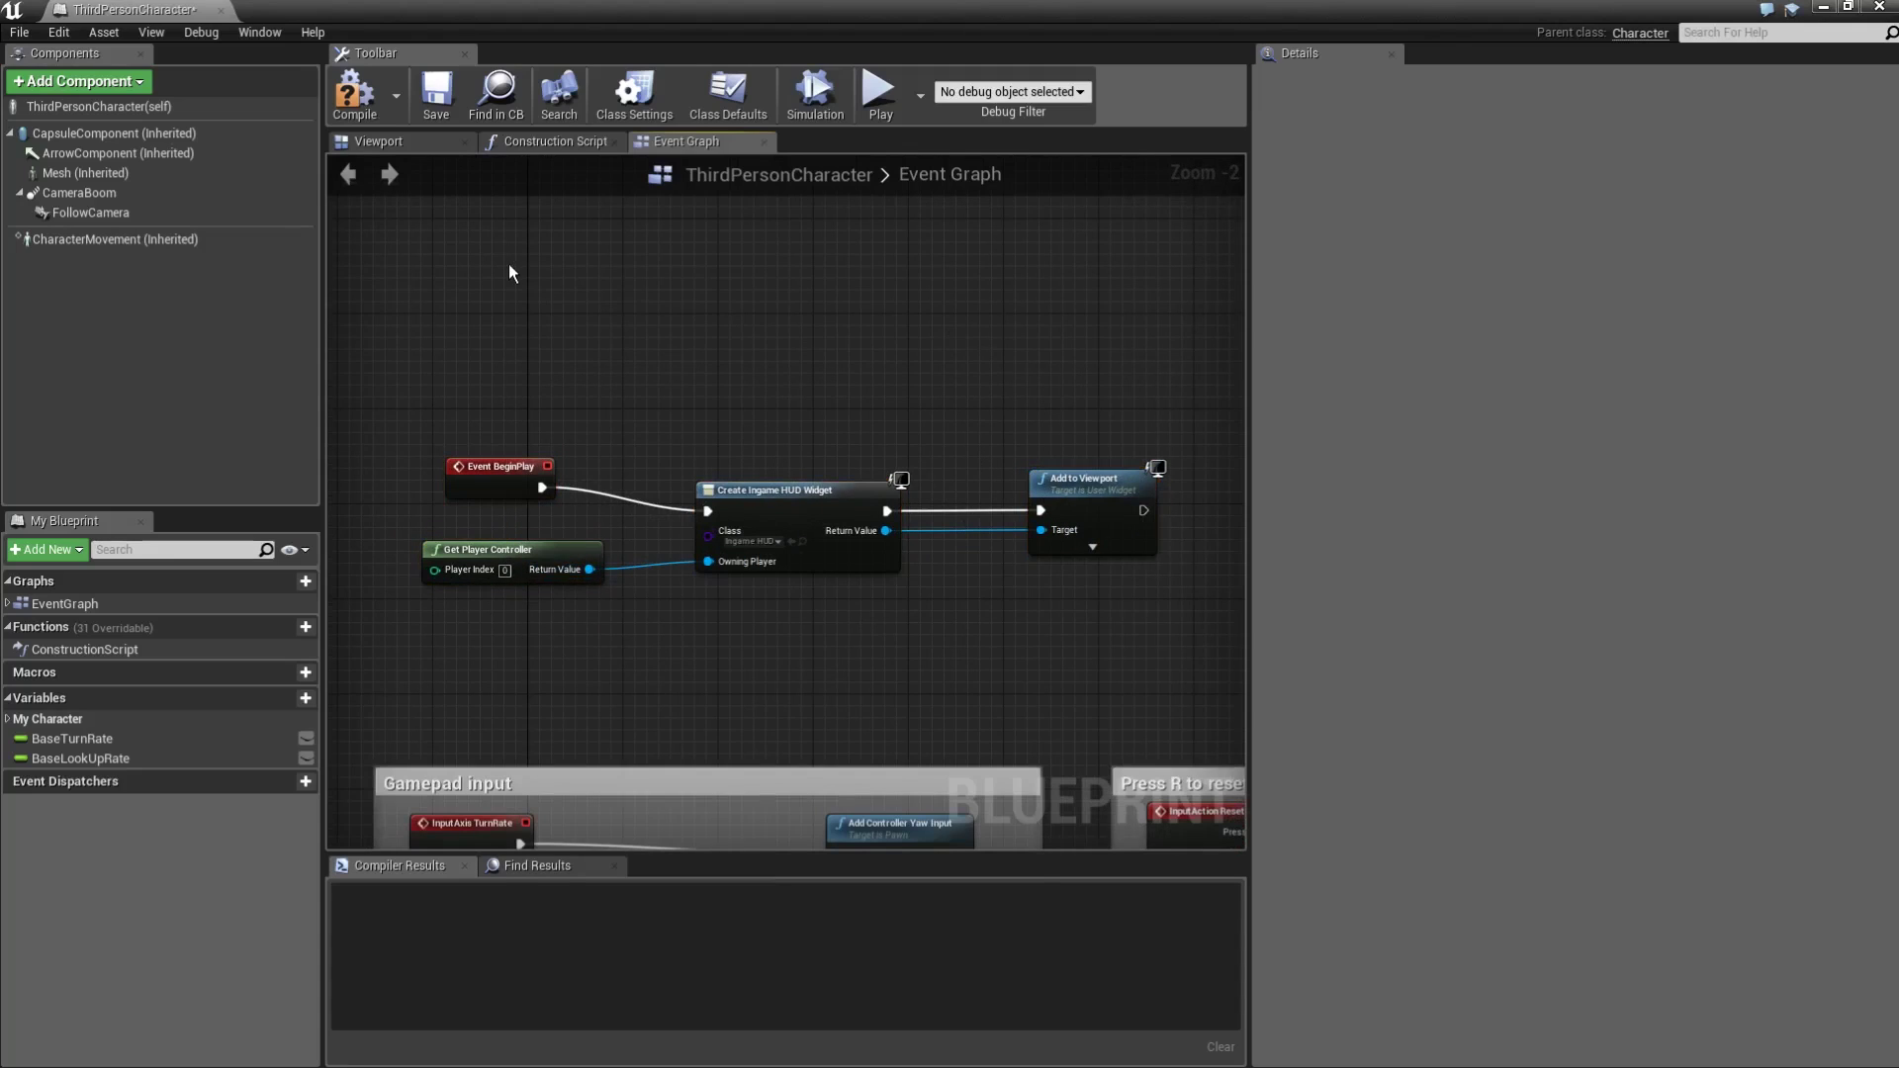
# Compile and save the ThirdPersonCharacter blueprint, then close its editor.
pyautogui.click(372, 87)
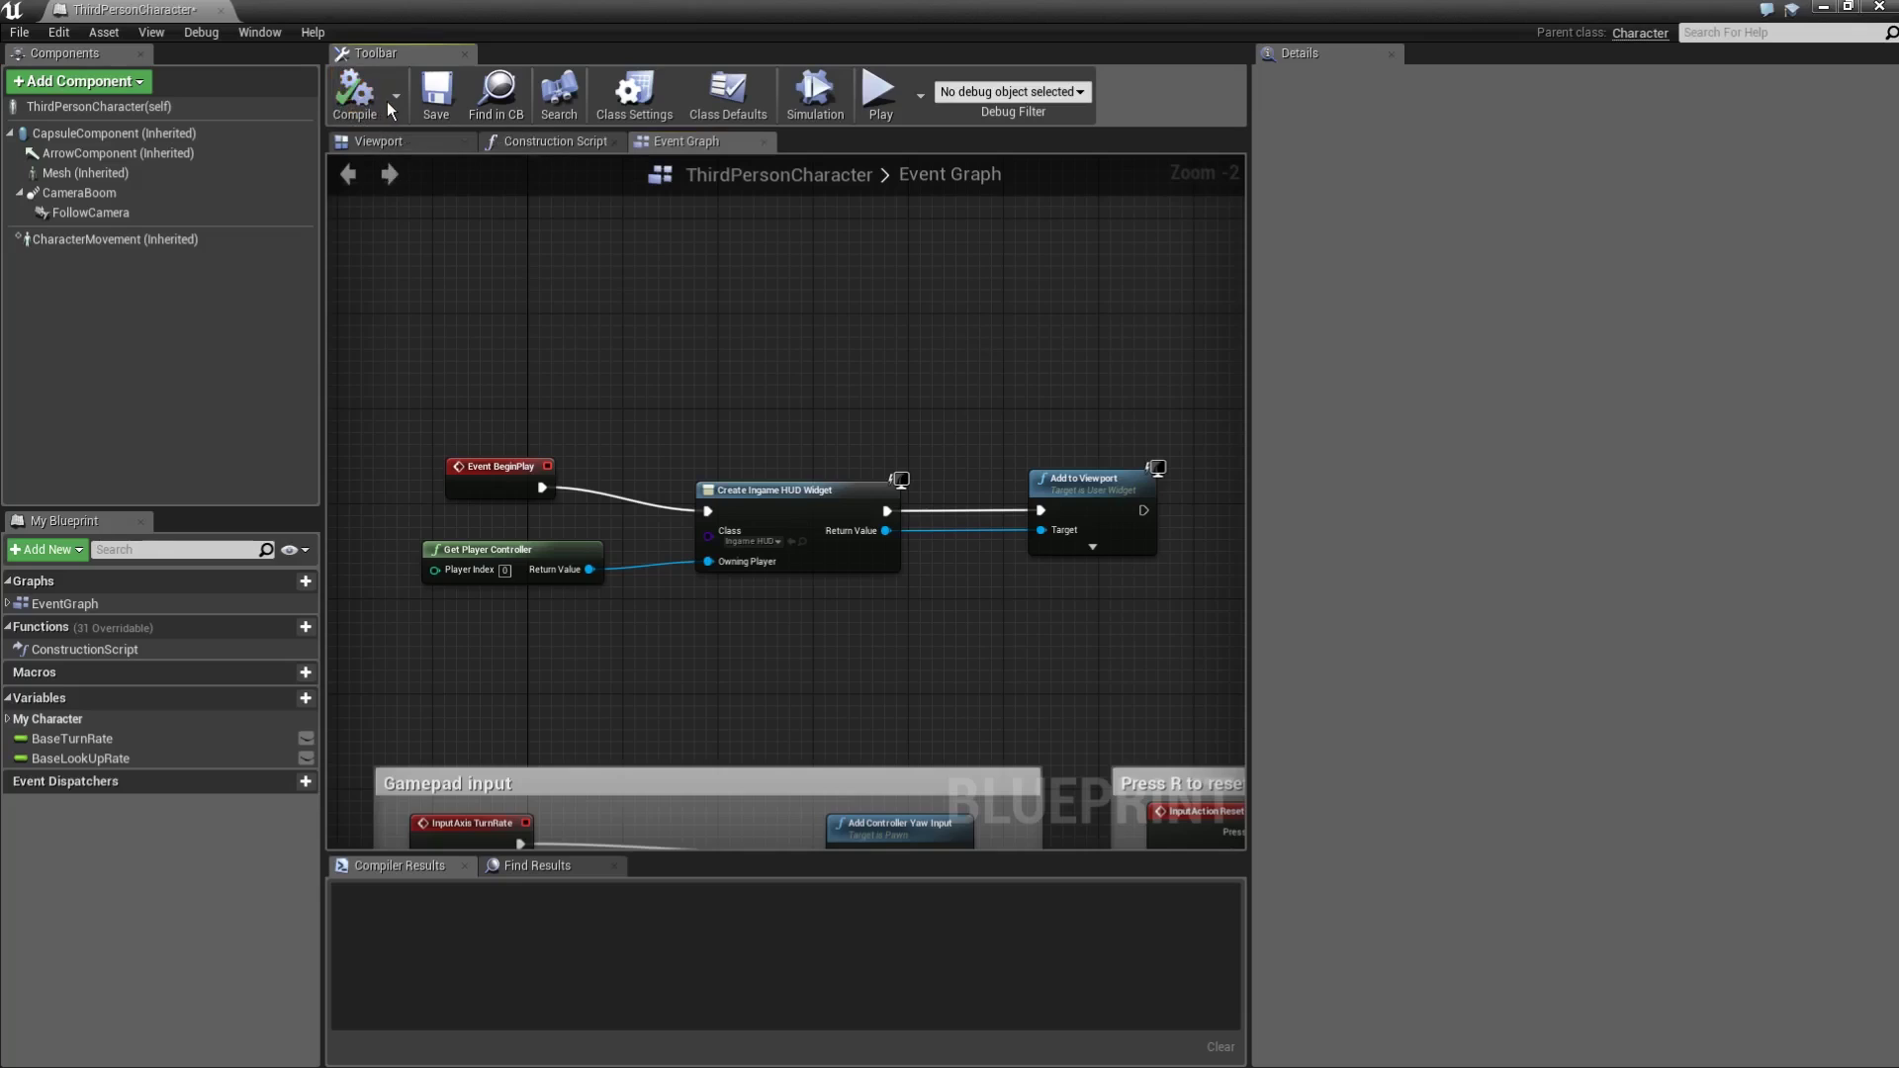
pyautogui.click(437, 89)
pyautogui.click(1879, 8)
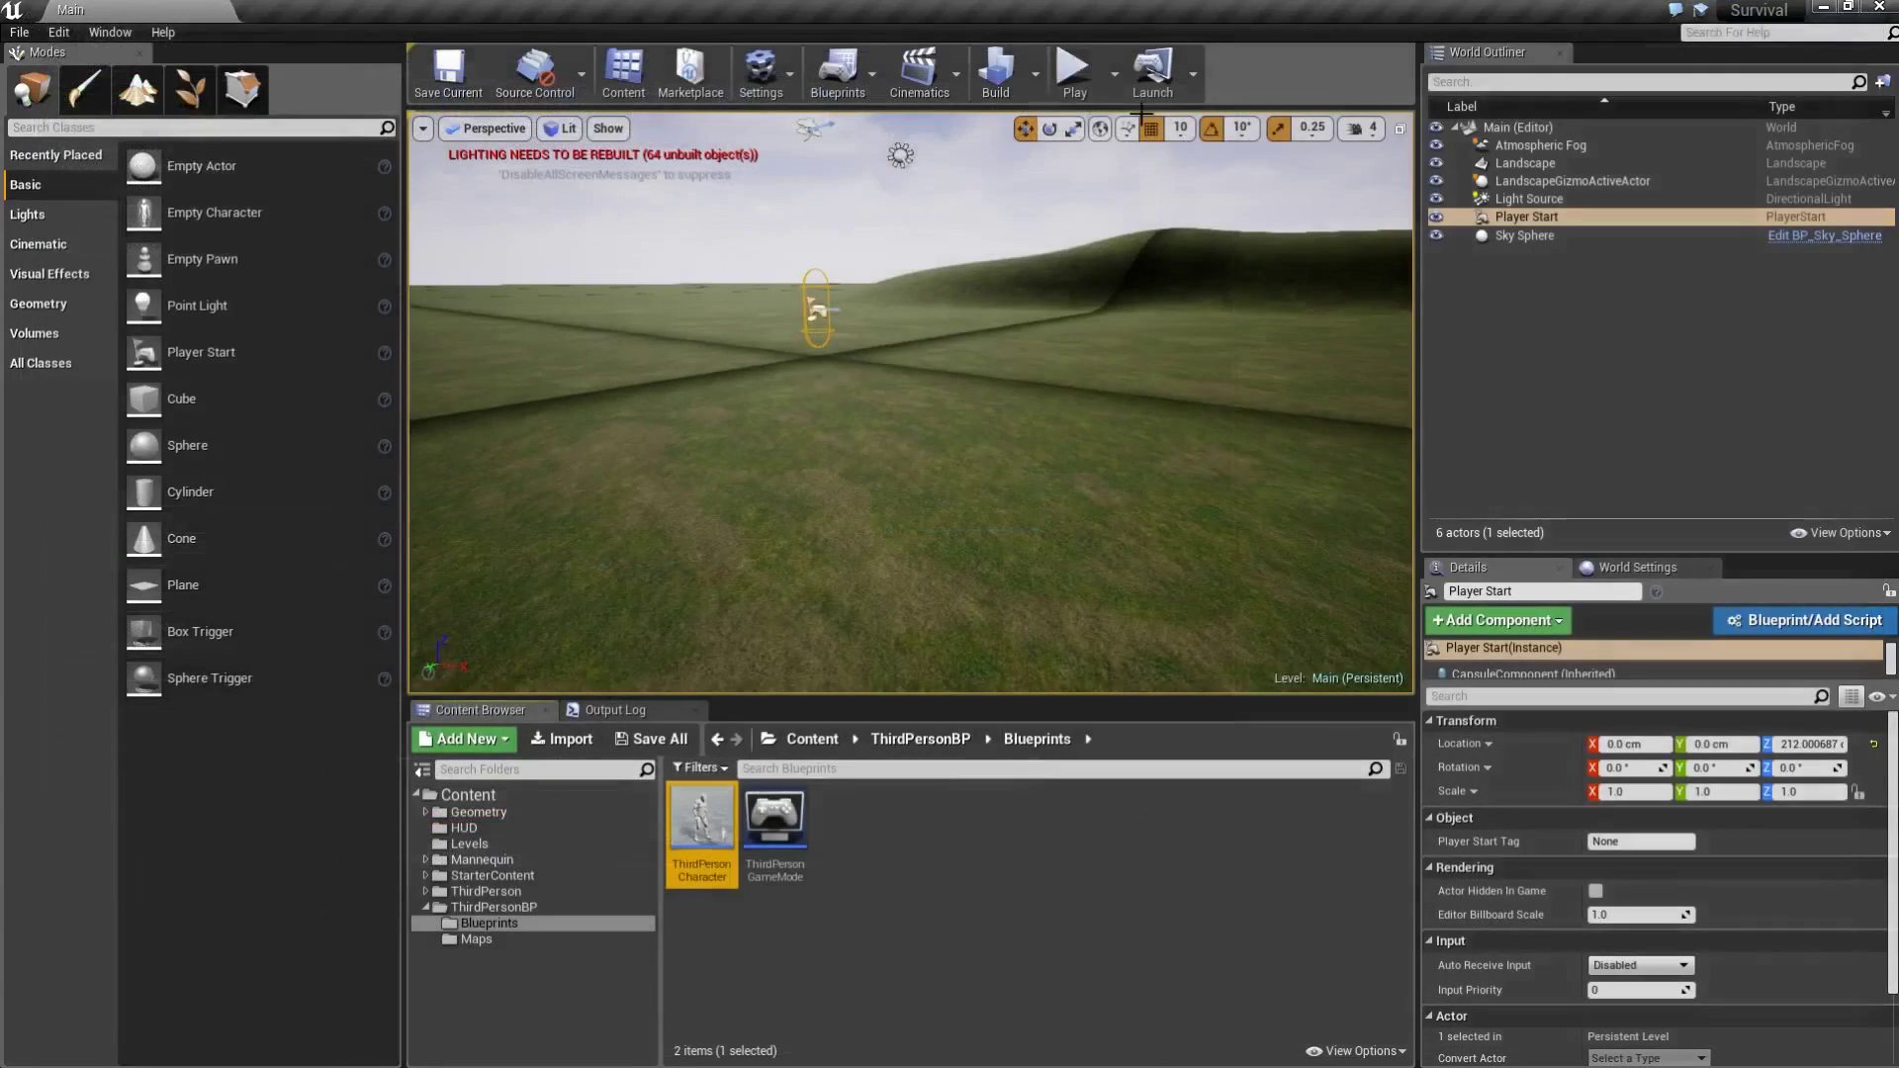
# Play-test the Main level to check the health bar HUD while walking the character forward, and end the session.
pyautogui.click(1075, 84)
pyautogui.press('w')
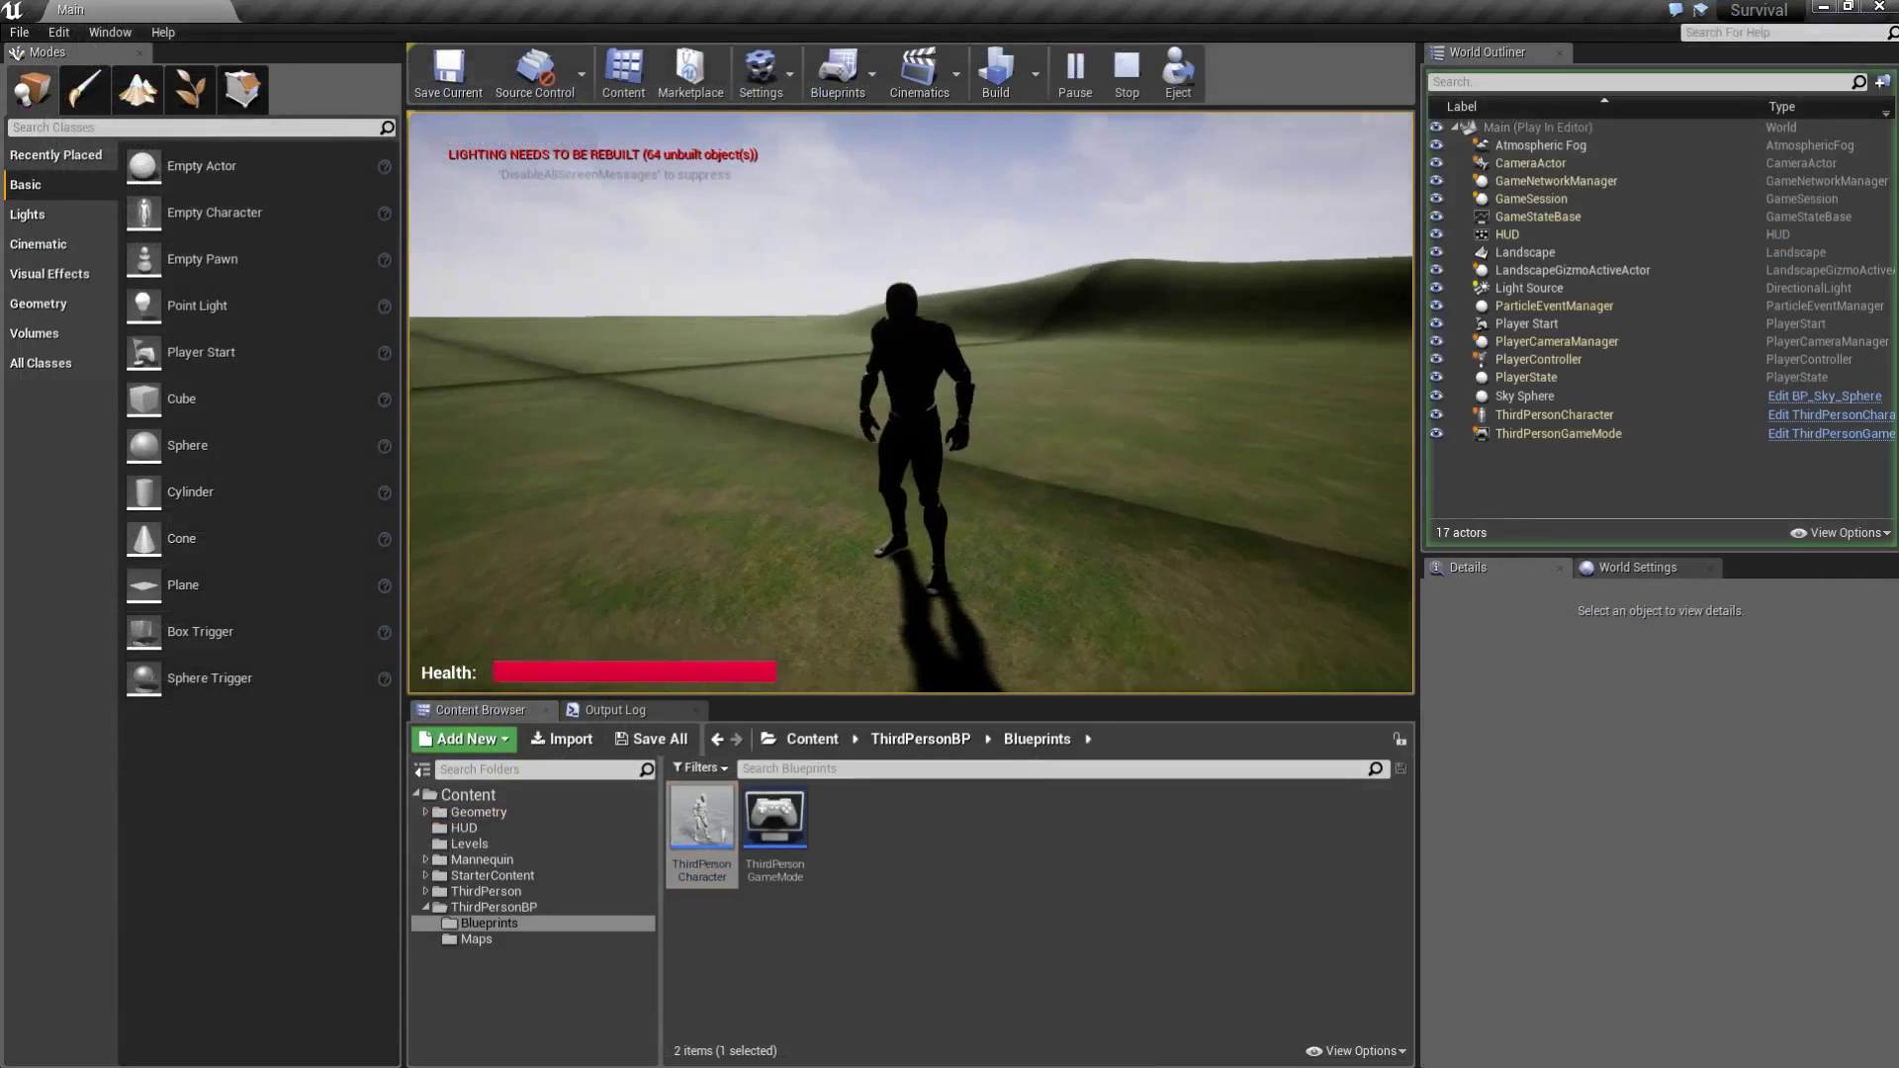
pyautogui.press('Escape')
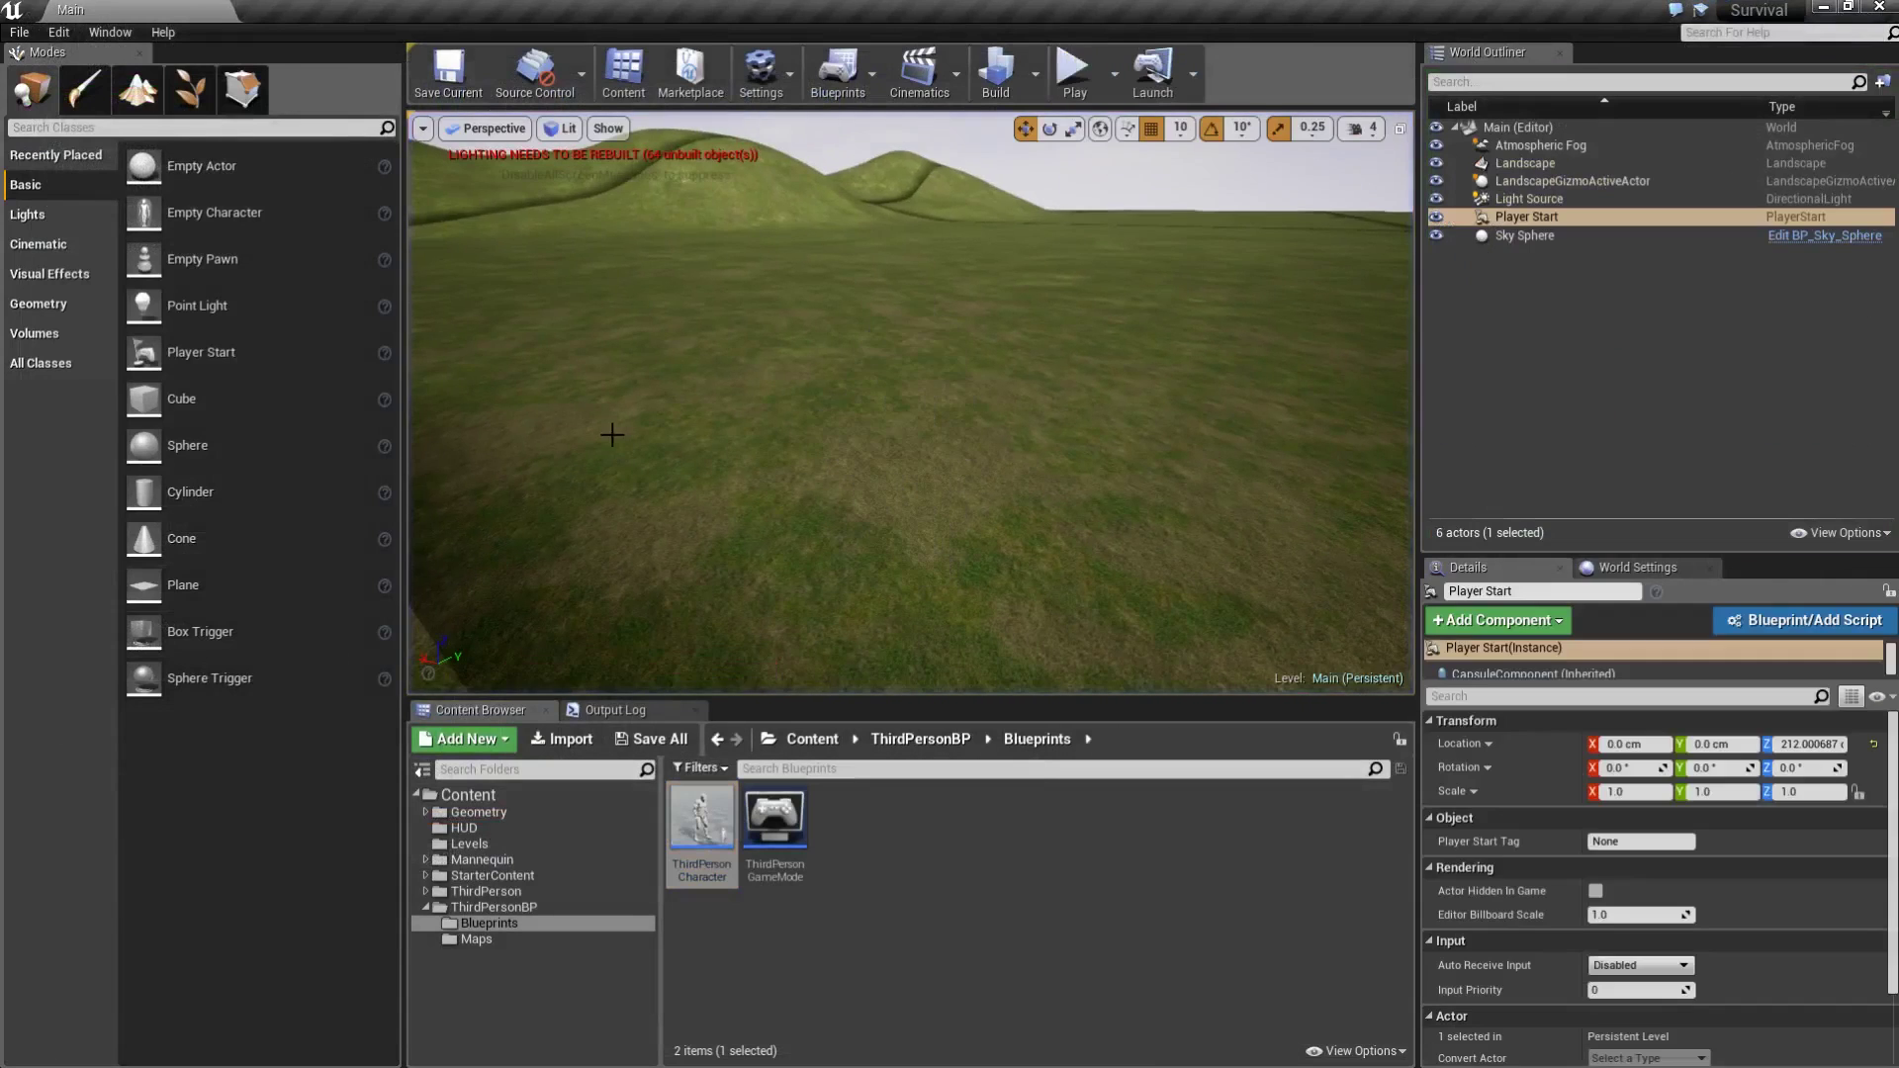